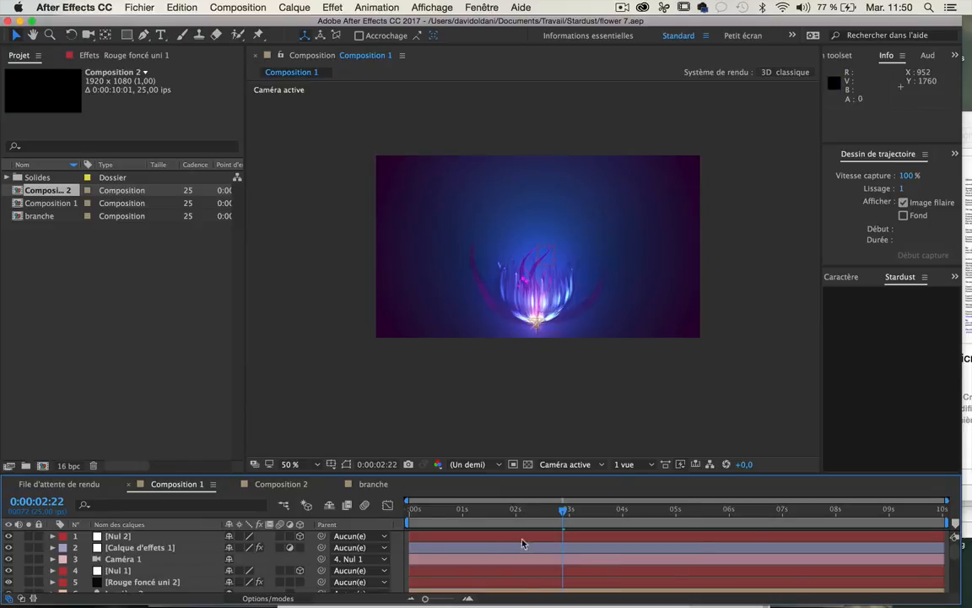
# Step: Preview the glowing flower animation in Composition 1, replaying it from the start of the timeline
pyautogui.press('space')
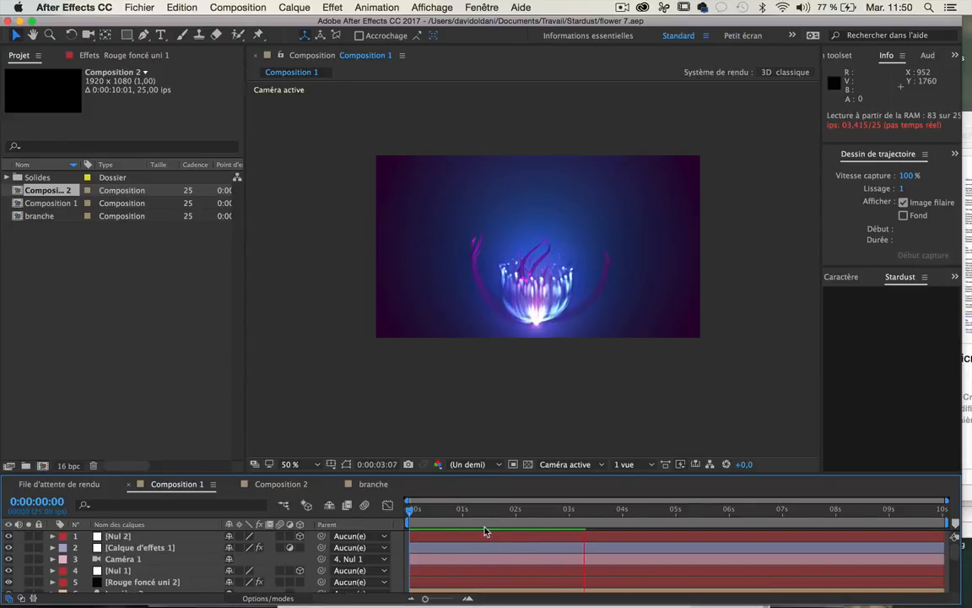
pyautogui.click(410, 514)
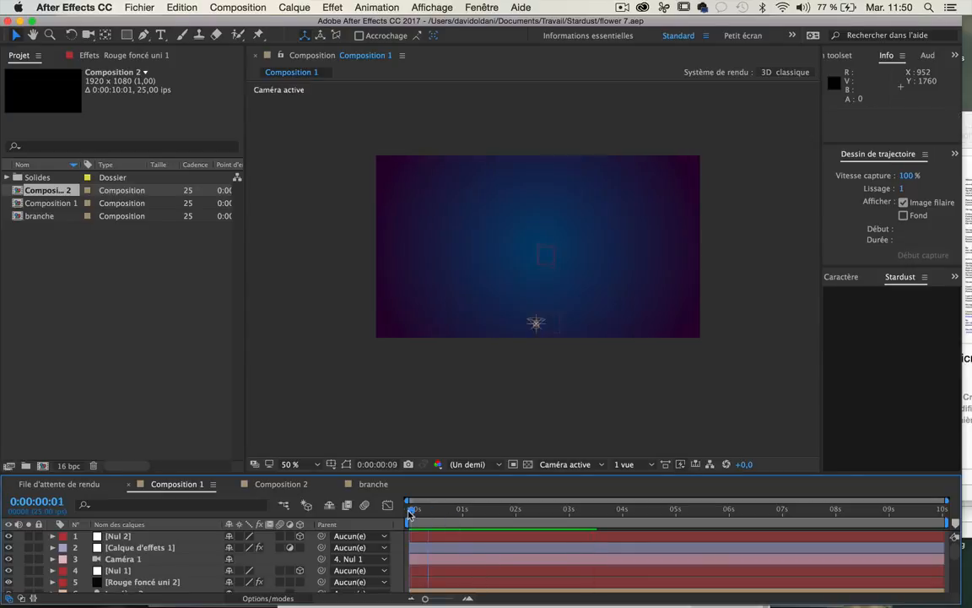
pyautogui.press('space')
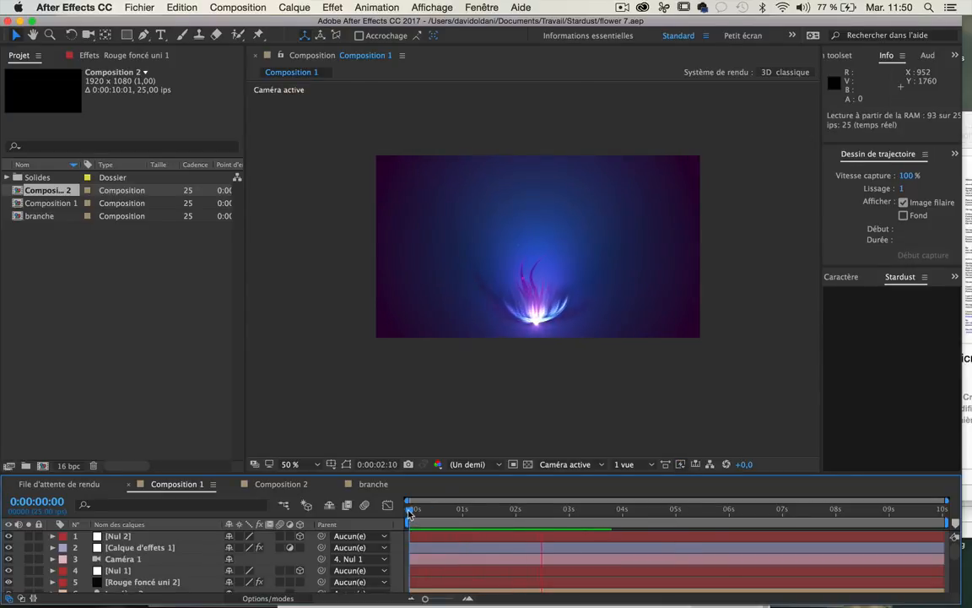
pyautogui.press('space')
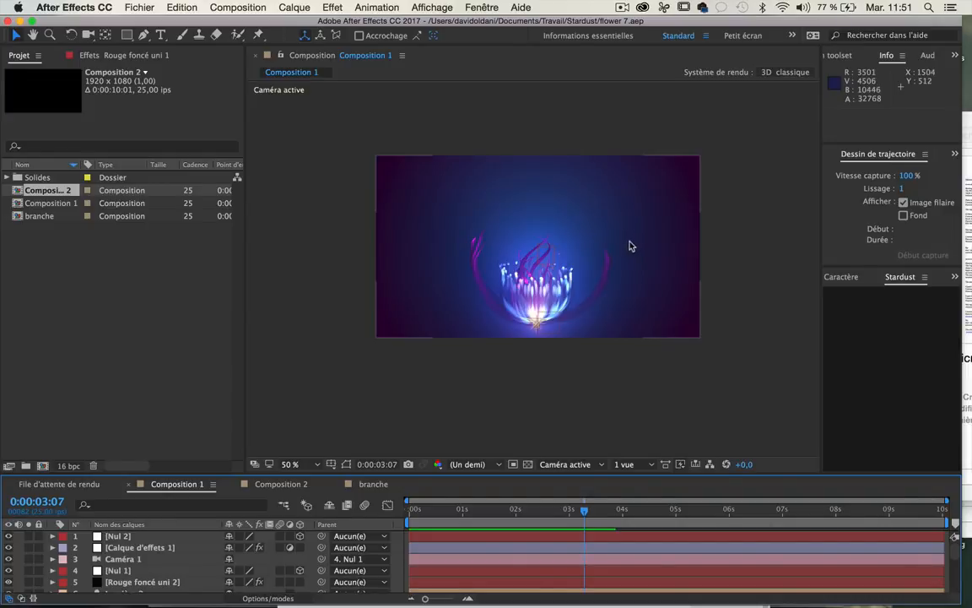
# Step: Close the flower project and purge all memory and the disk cache
pyautogui.click(139, 8)
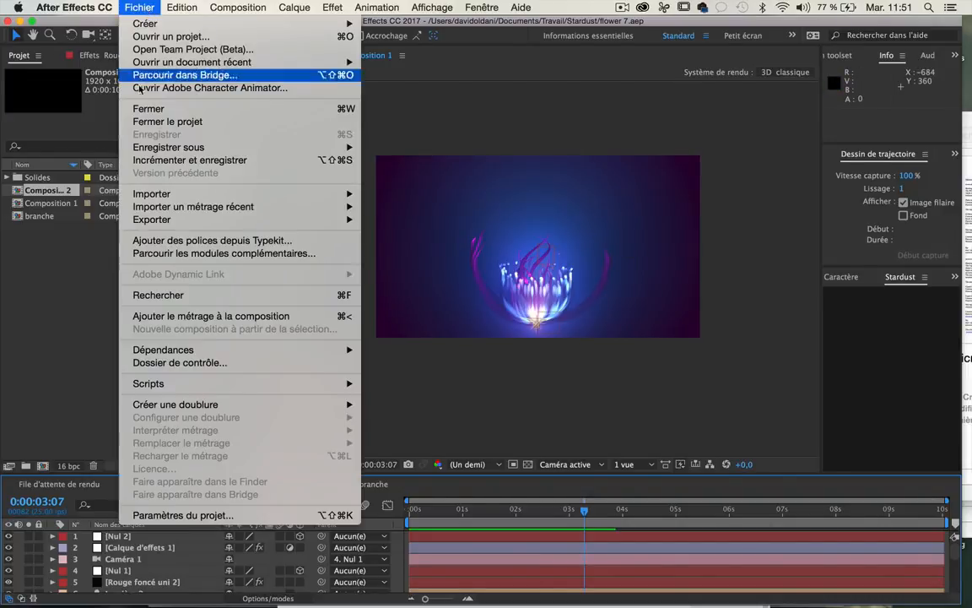
pyautogui.click(146, 123)
pyautogui.click(140, 7)
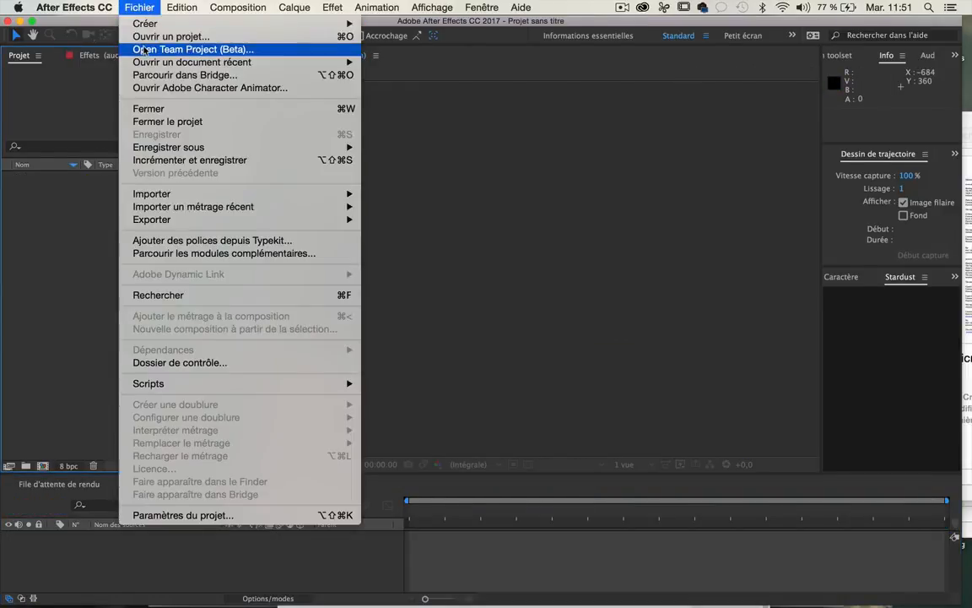
pyautogui.moveTo(185, 7)
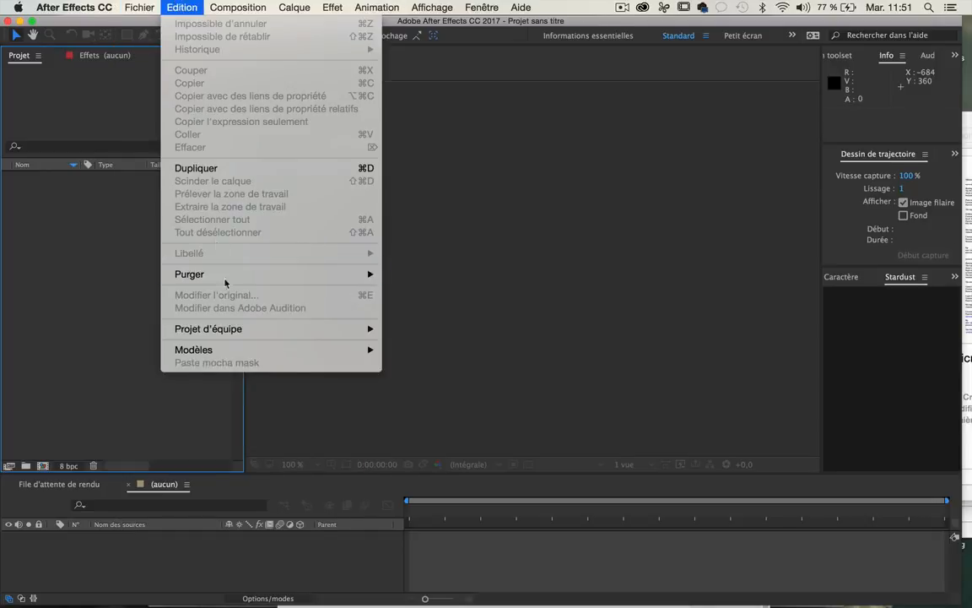
pyautogui.moveTo(213, 274)
pyautogui.click(455, 271)
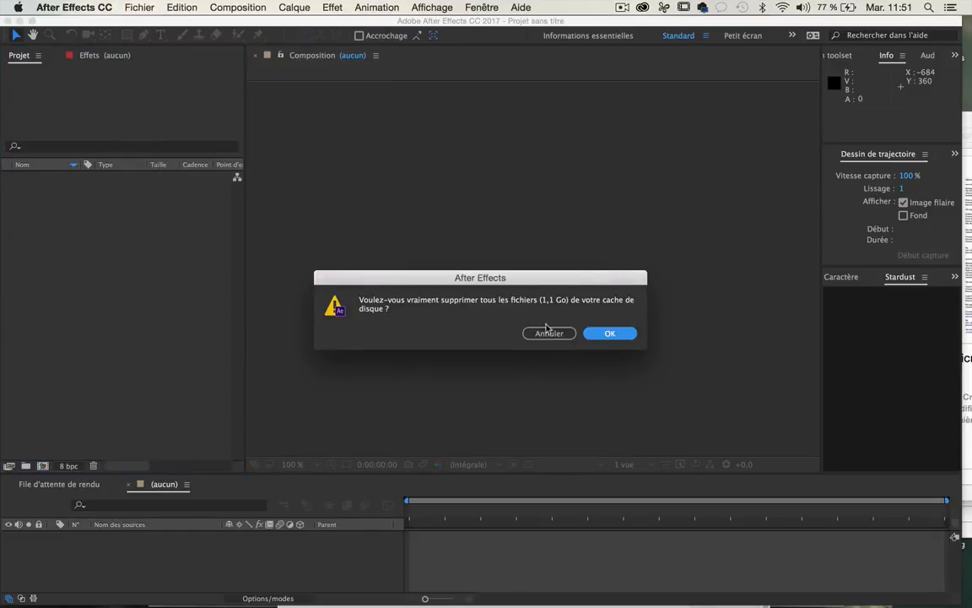
pyautogui.click(610, 332)
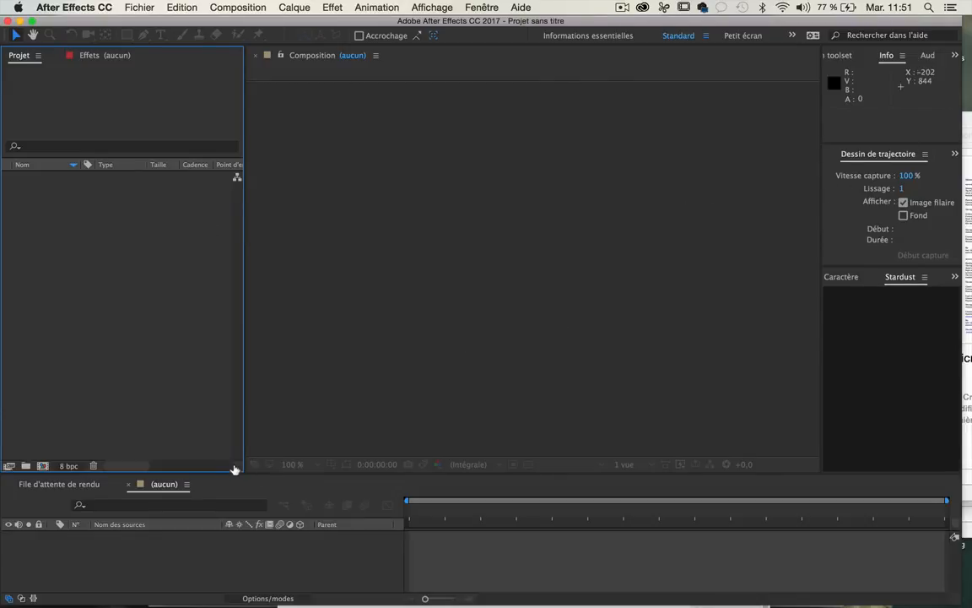
# Step: Make the timeline panel slightly taller and view the available purge options
pyautogui.moveTo(234, 470); pyautogui.dragTo(228, 443)
pyautogui.click(179, 7)
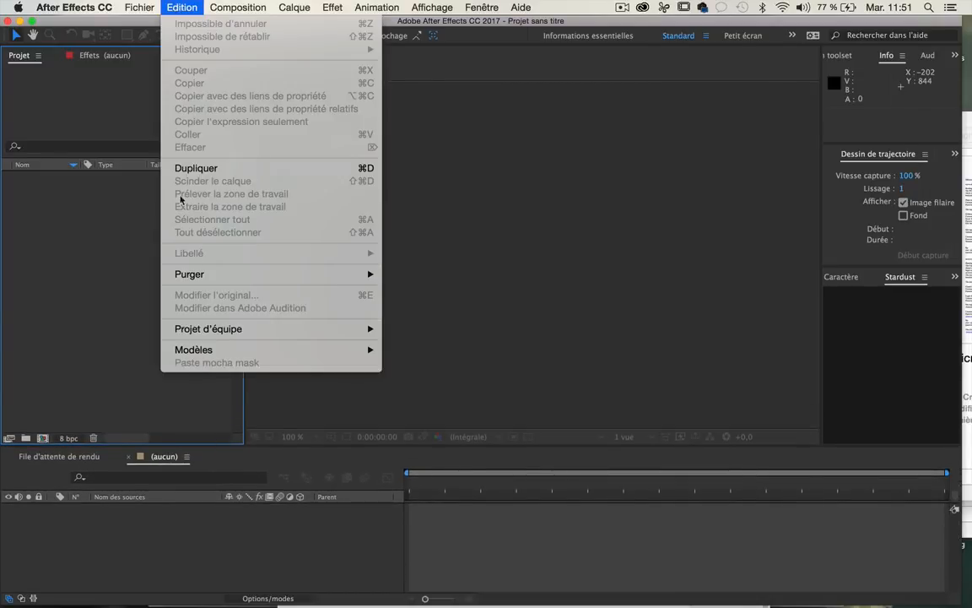
pyautogui.moveTo(253, 274)
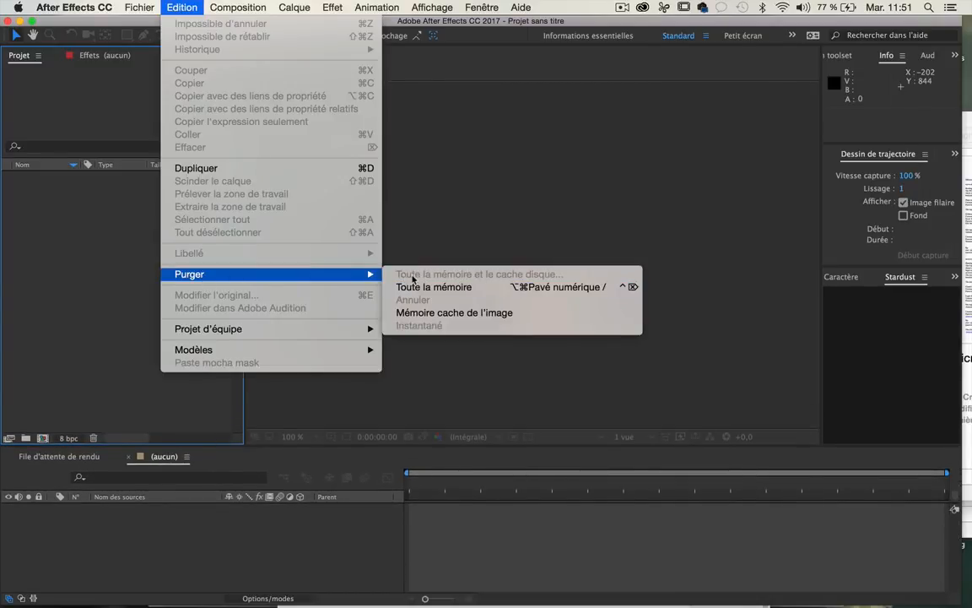
pyautogui.click(109, 236)
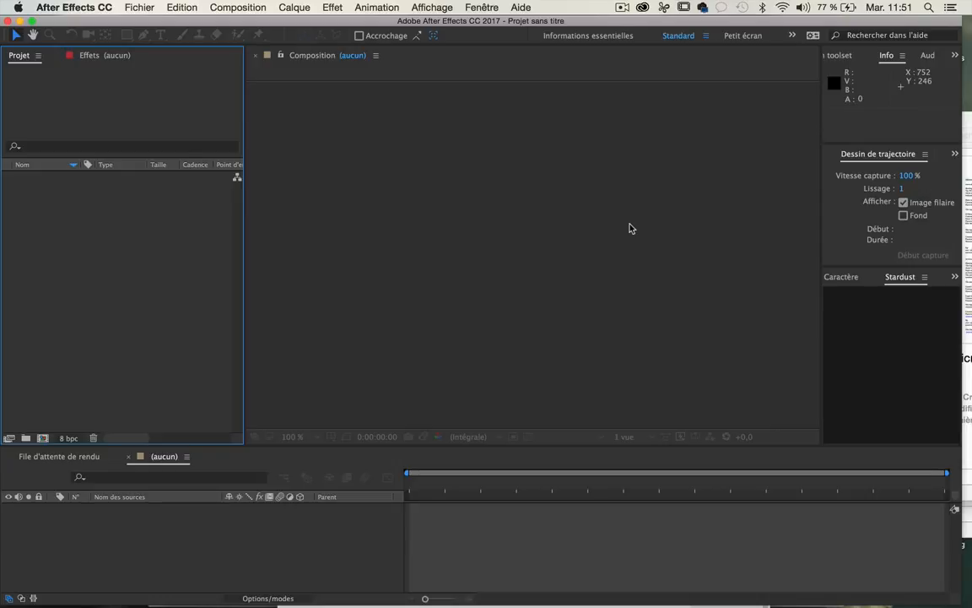
# Step: Create a new 1920 x 1080 composition at 25 fps lasting 0:00:10:01 and add a dark grey solid to it
pyautogui.press('super+n')
pyautogui.press('Return')
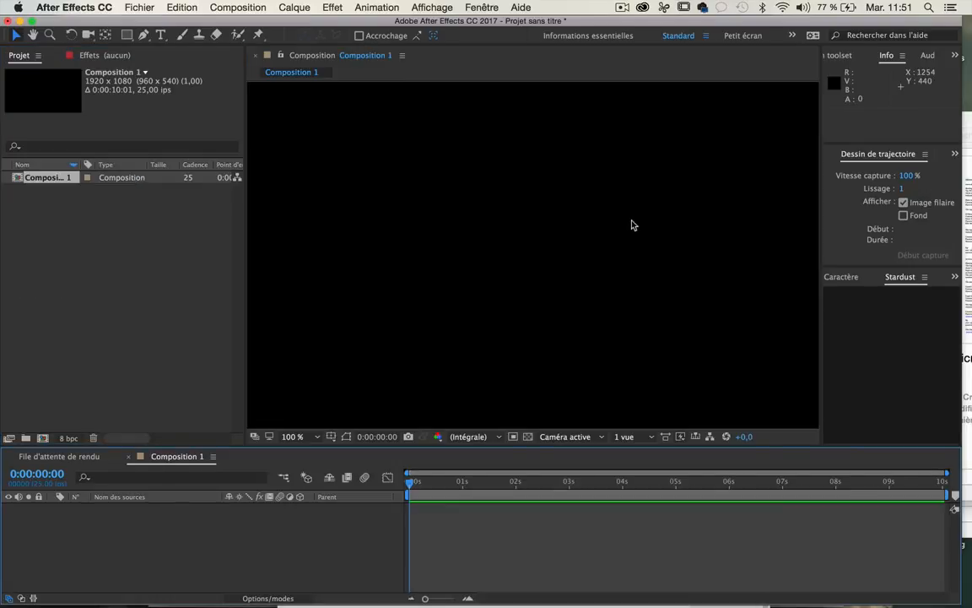
pyautogui.rightClick(110, 511)
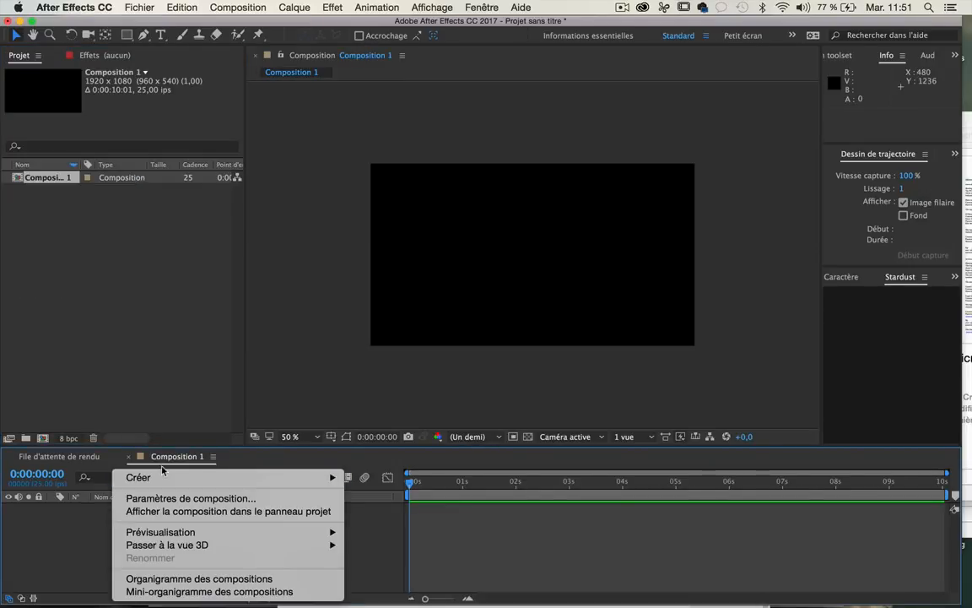
pyautogui.moveTo(168, 476)
pyautogui.click(410, 503)
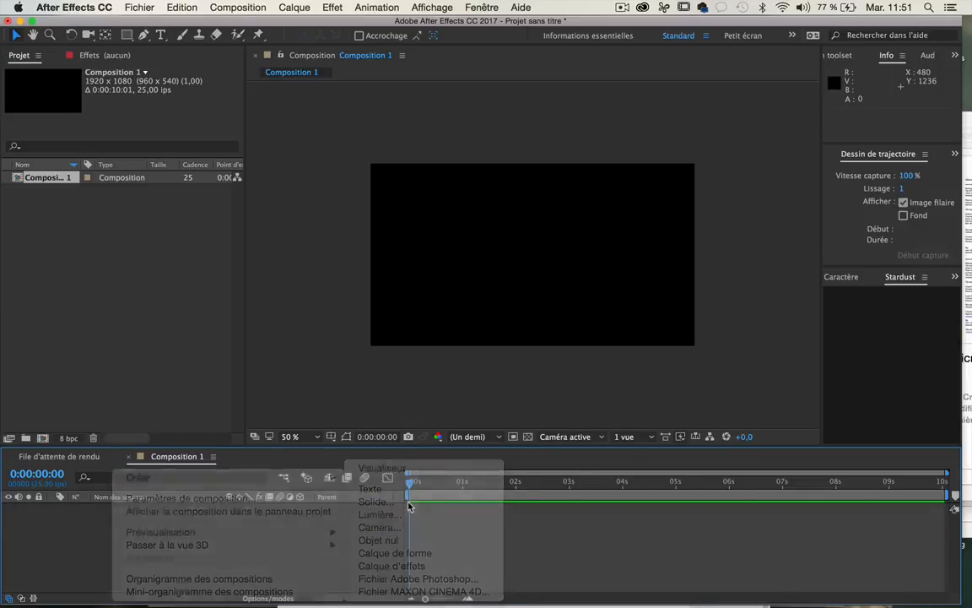
pyautogui.click(302, 343)
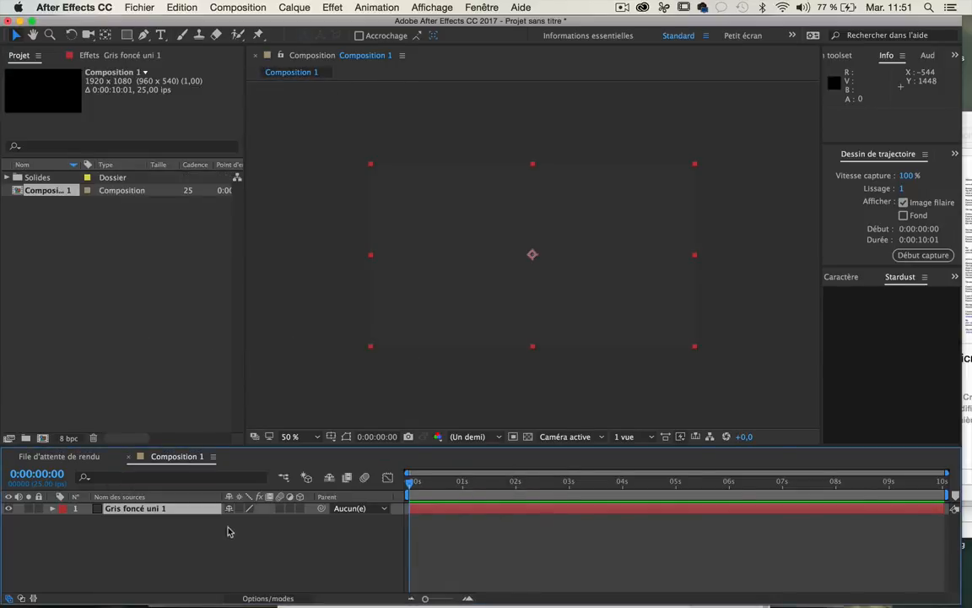
# Step: Apply the Superluminal Stardust effect to the dark grey solid and move the current time to 0:00:01:14
pyautogui.rightClick(169, 509)
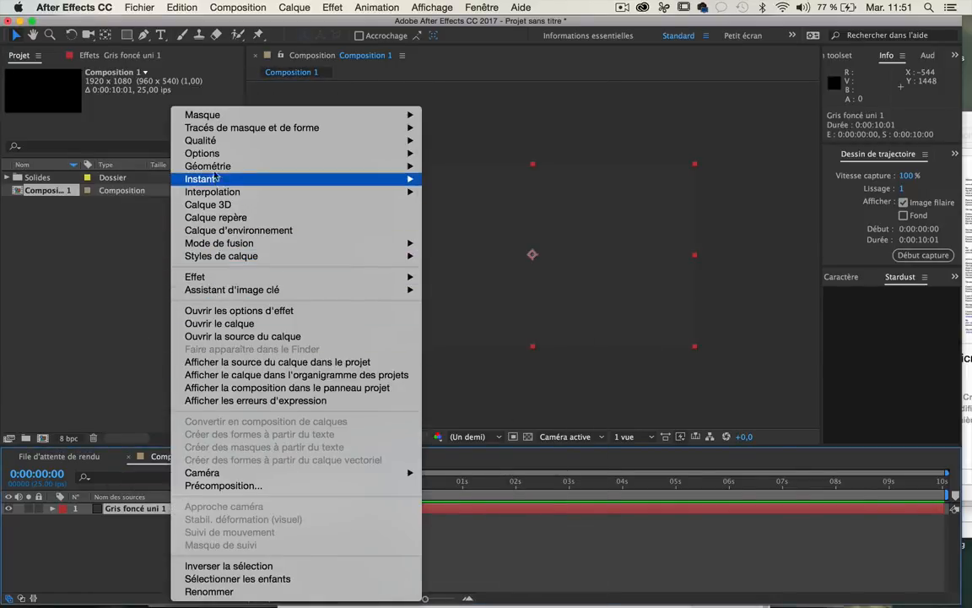
pyautogui.moveTo(207, 277)
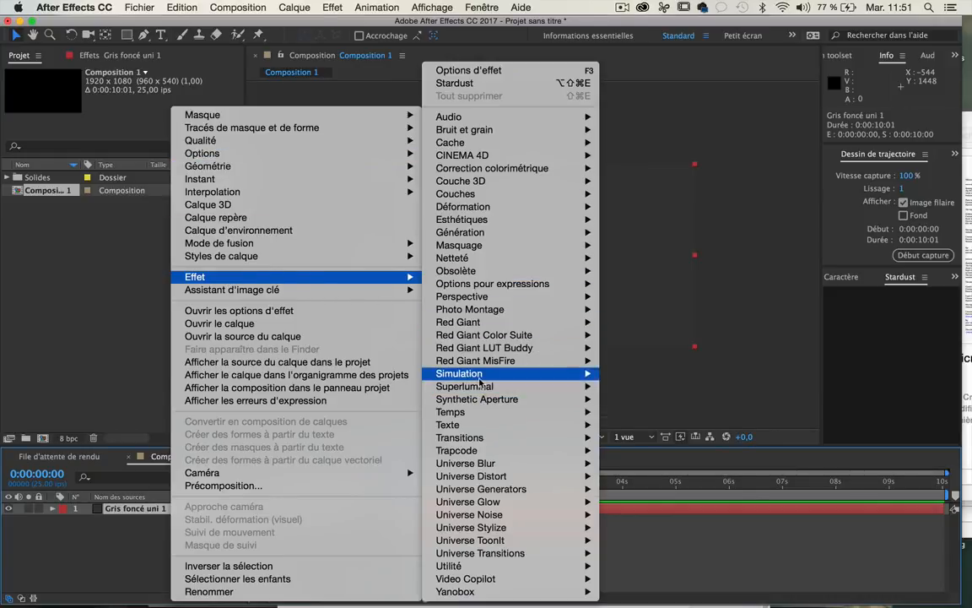
pyautogui.moveTo(506, 385)
pyautogui.click(628, 386)
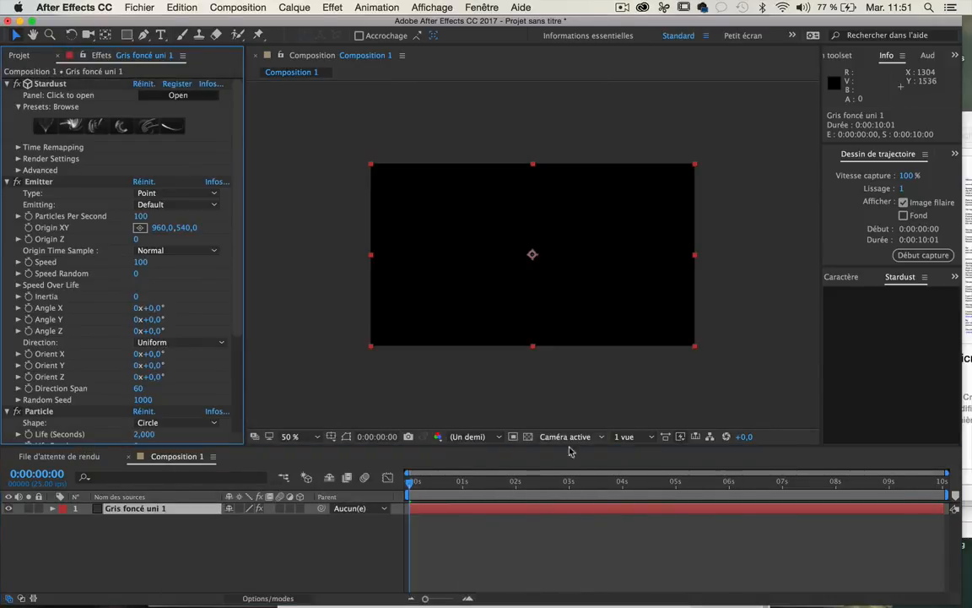
pyautogui.click(426, 482)
pyautogui.moveTo(435, 491); pyautogui.dragTo(492, 491)
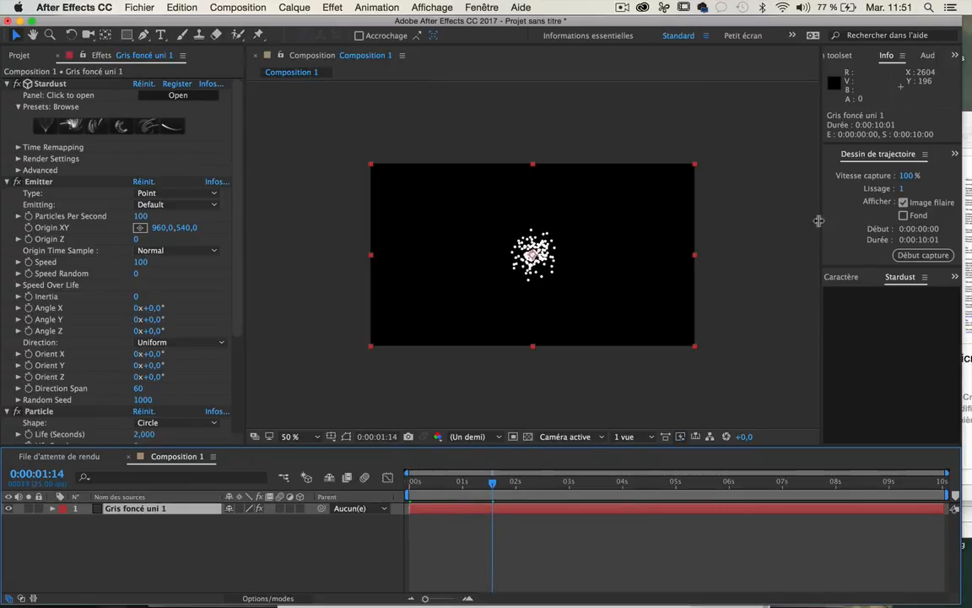
# Step: Enlarge the Stardust panel in width and height so its whole node graph can be seen
pyautogui.moveTo(820, 226); pyautogui.dragTo(710, 232)
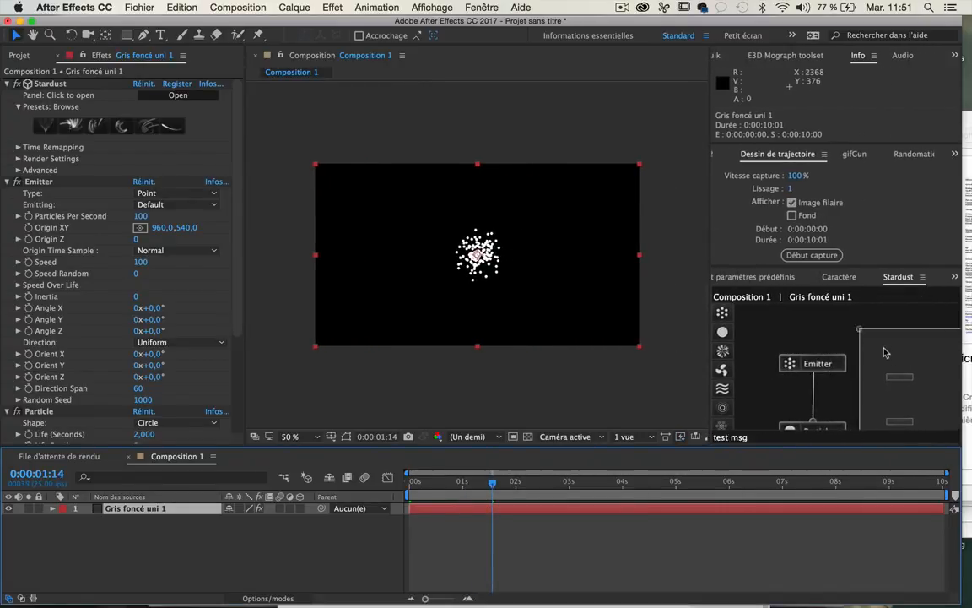
pyautogui.moveTo(785, 269); pyautogui.dragTo(785, 153)
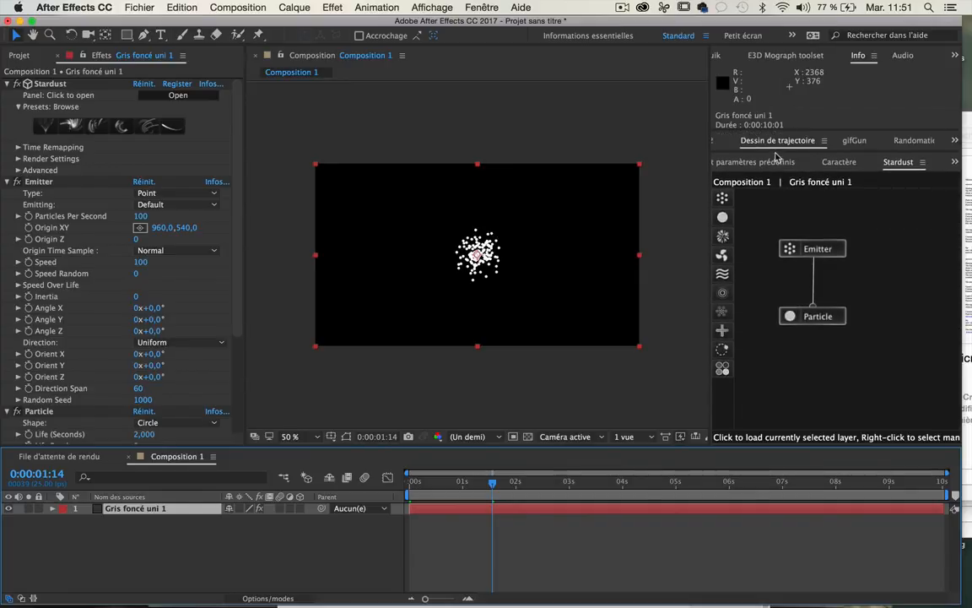
# Step: Set the Emitter node's direction to Directional and its Orient Z to -90° so particles shoot upward
pyautogui.click(810, 248)
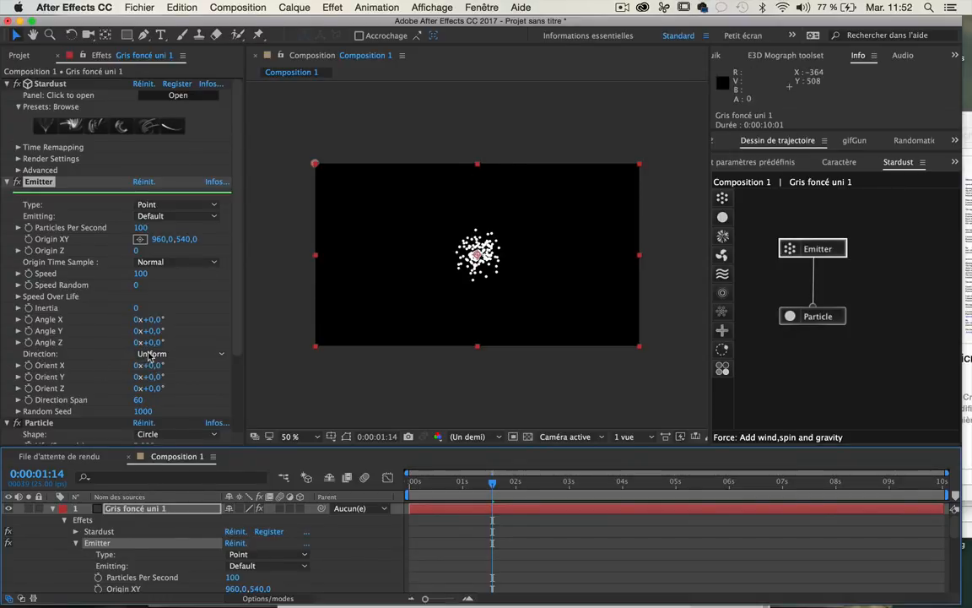
pyautogui.click(182, 355)
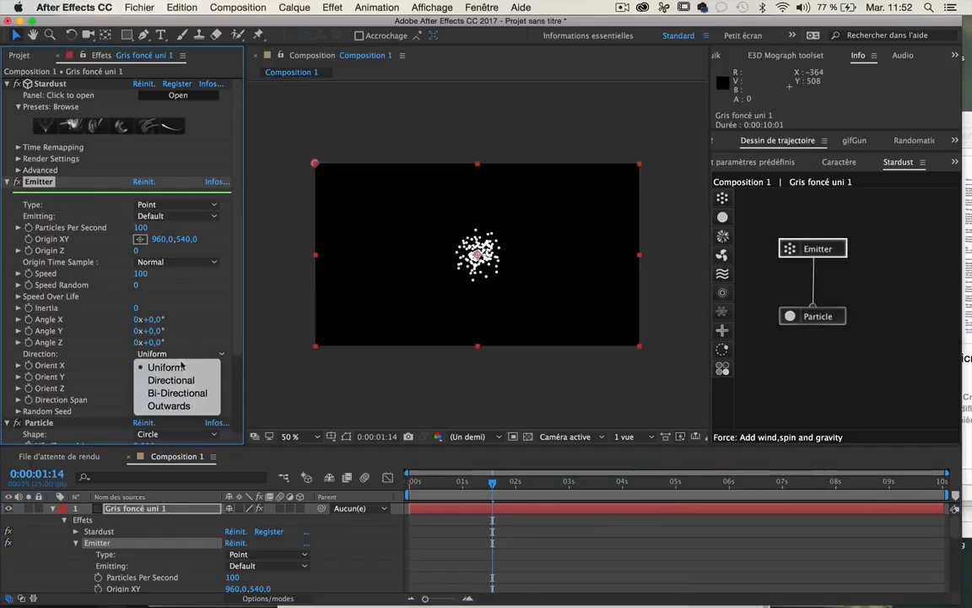
pyautogui.click(174, 382)
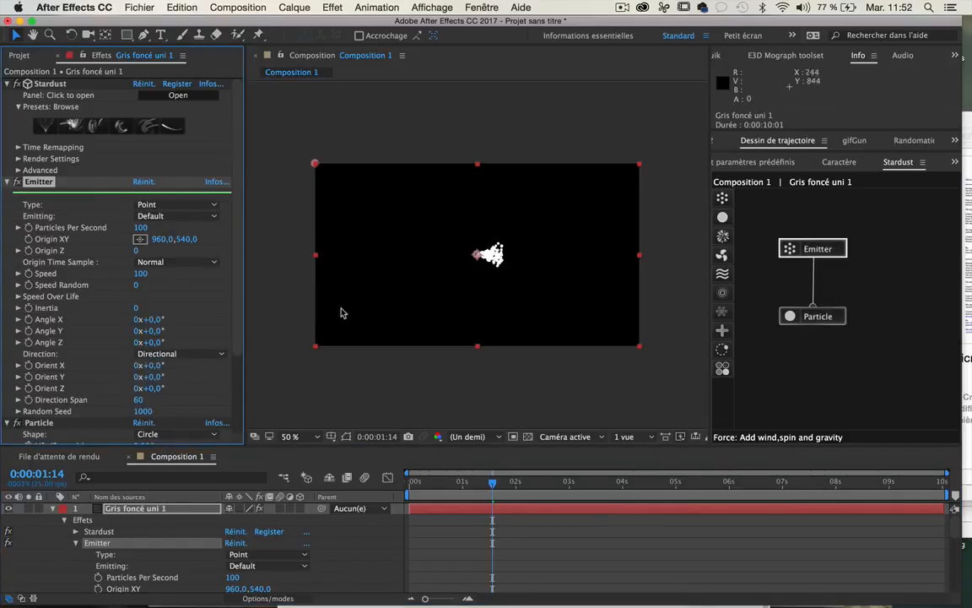
pyautogui.moveTo(151, 388); pyautogui.dragTo(97, 393)
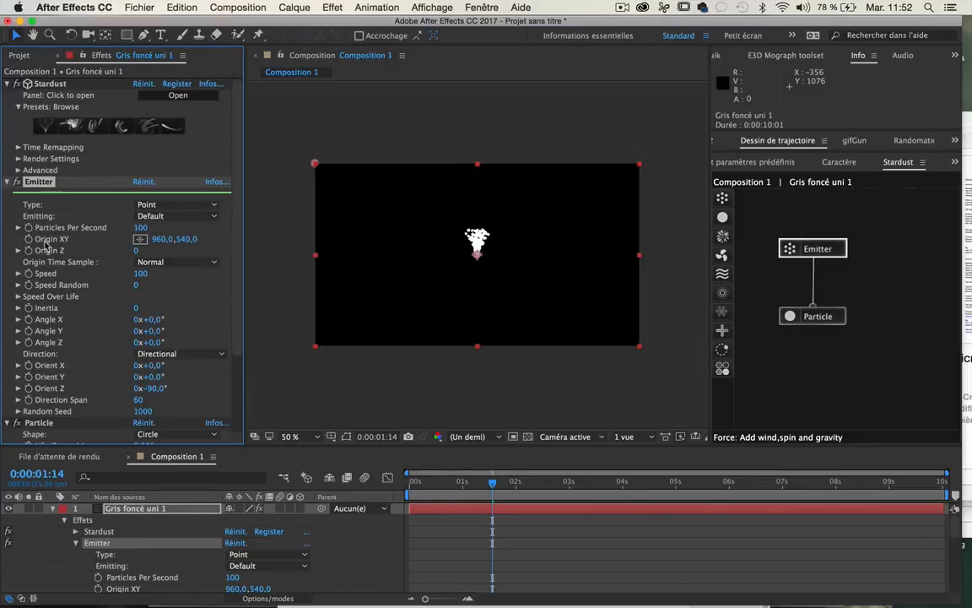
# Step: Lower the Emitter's Origin XY to 960, 751 and move the current time to 0:00:02:10
pyautogui.moveTo(171, 242); pyautogui.dragTo(323, 250)
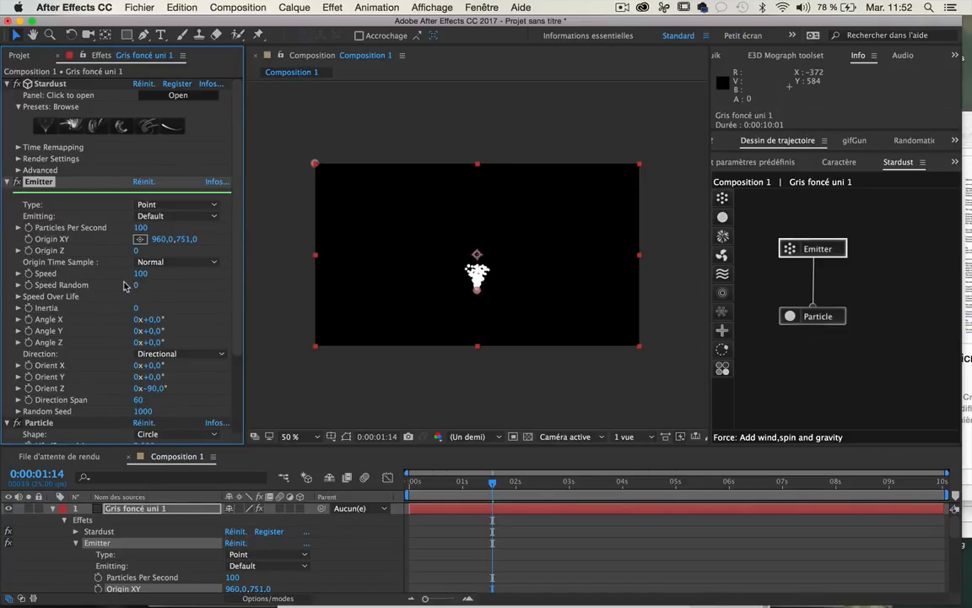
pyautogui.scroll(-3, 123, 285)
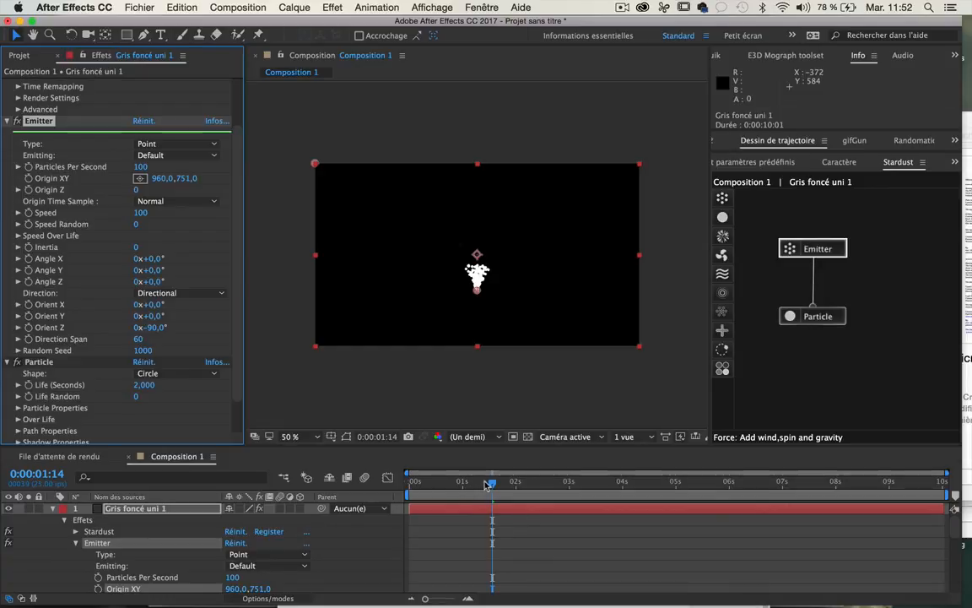
pyautogui.moveTo(488, 483); pyautogui.dragTo(538, 482)
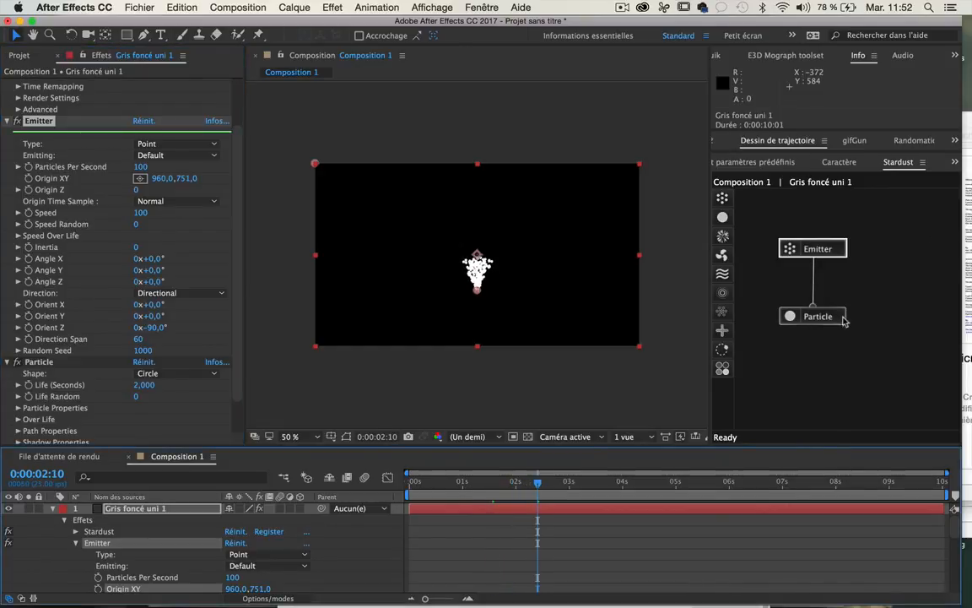
# Step: Set the Particle node's life to 3.3 seconds and move the current time to 0:00:02:15
pyautogui.click(842, 319)
pyautogui.scroll(-2, 58, 300)
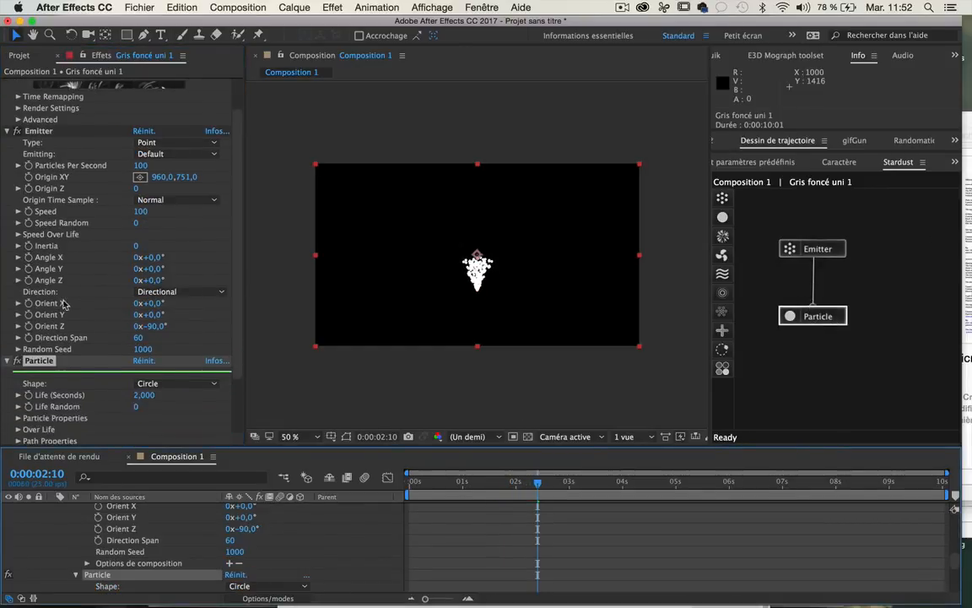
pyautogui.moveTo(130, 389); pyautogui.dragTo(137, 387)
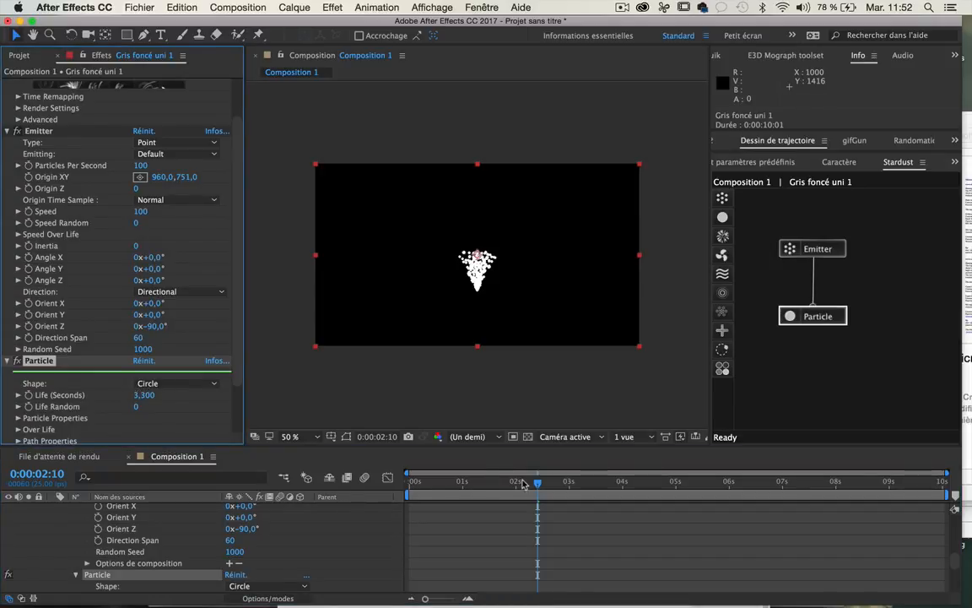
pyautogui.moveTo(551, 488)
pyautogui.mouseDown()
pyautogui.moveTo(644, 494)
pyautogui.moveTo(547, 502)
pyautogui.mouseUp()
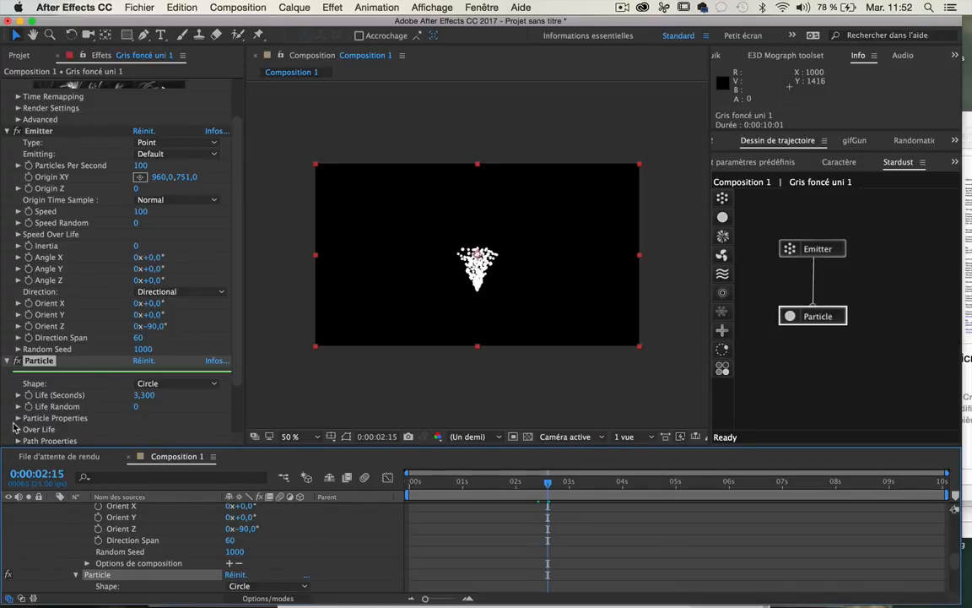
# Step: Expand the Particle Properties of the Particle node and set the particle size to 3 pixels
pyautogui.scroll(-3, 15, 417)
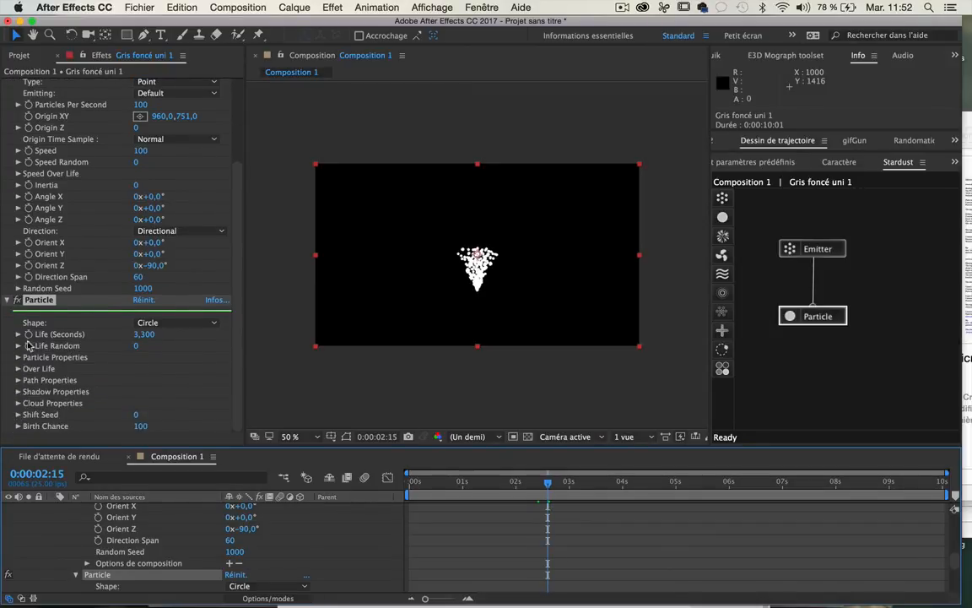
pyautogui.click(18, 357)
pyautogui.scroll(-3, 25, 329)
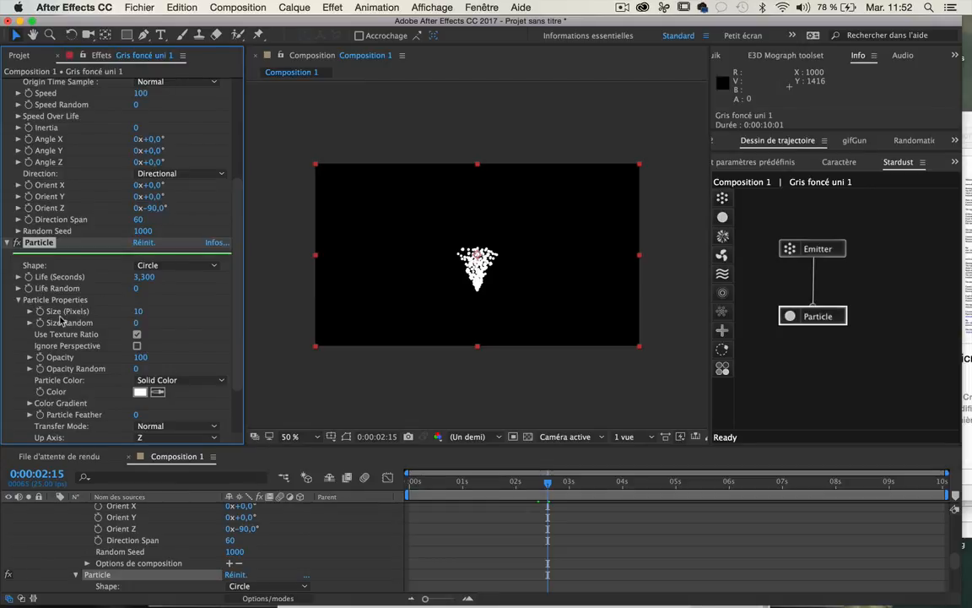
pyautogui.click(139, 312)
pyautogui.press('Return')
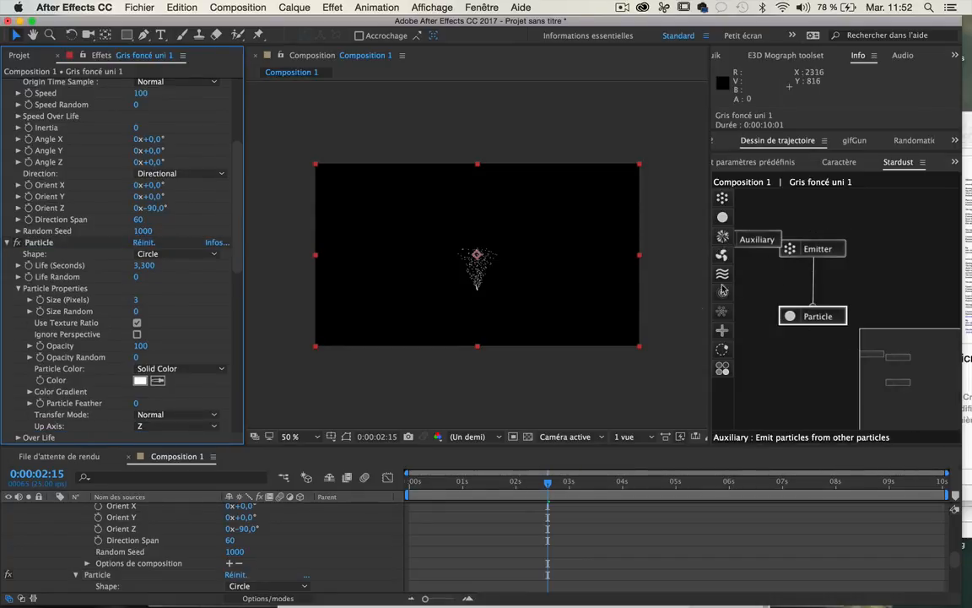
# Step: Add an Auxiliary node fed by the Emitter, connect its output to the Particle node, and preview the animation from the start
pyautogui.moveTo(727, 241); pyautogui.dragTo(902, 294)
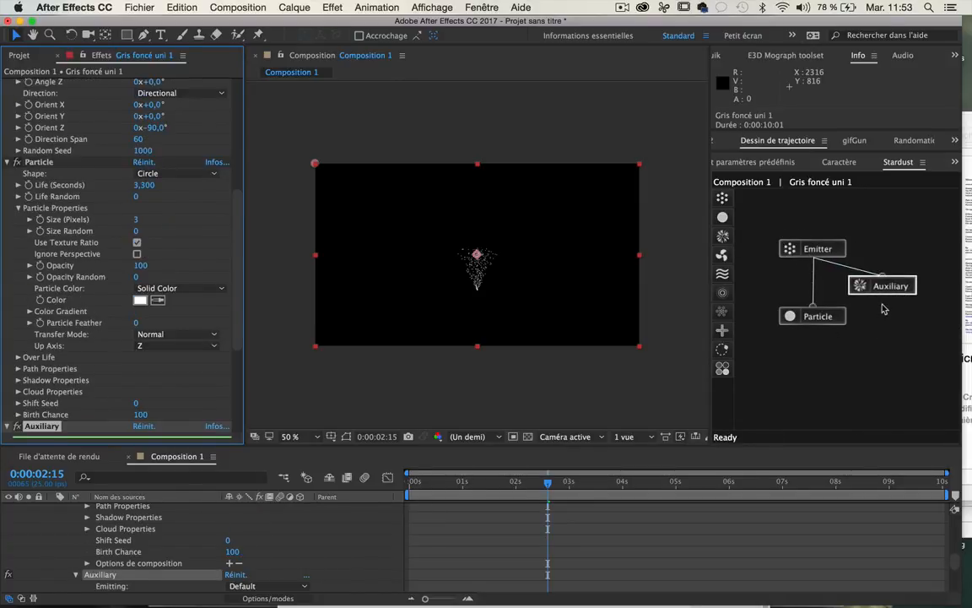
pyautogui.moveTo(885, 298); pyautogui.dragTo(900, 288)
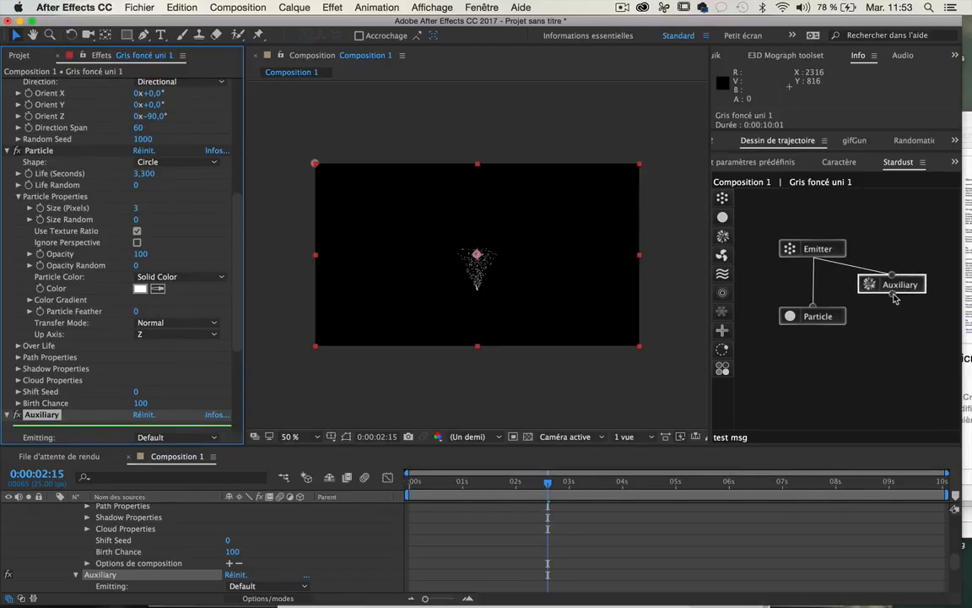
pyautogui.moveTo(855, 310); pyautogui.dragTo(814, 316)
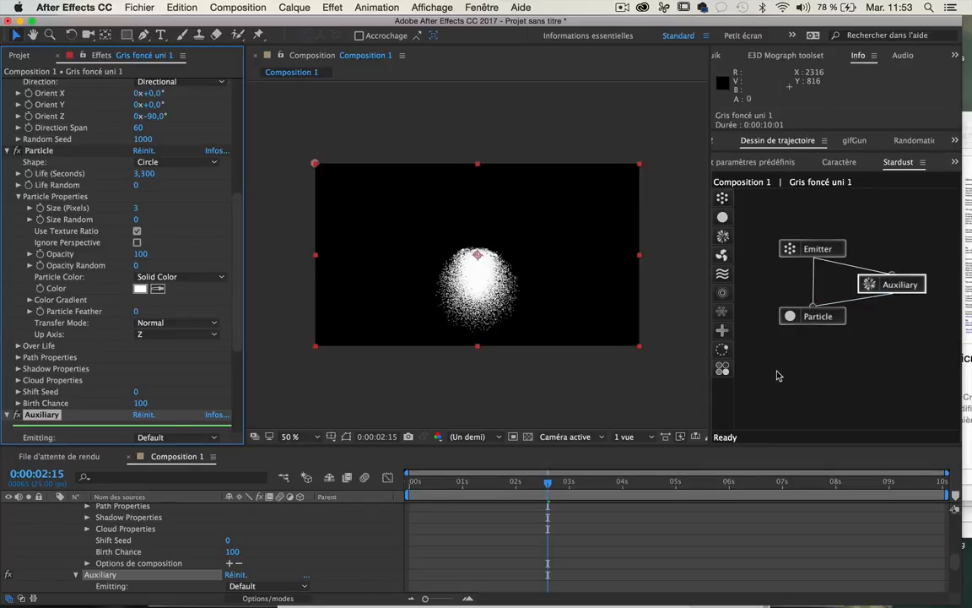
pyautogui.click(407, 481)
pyautogui.press('space')
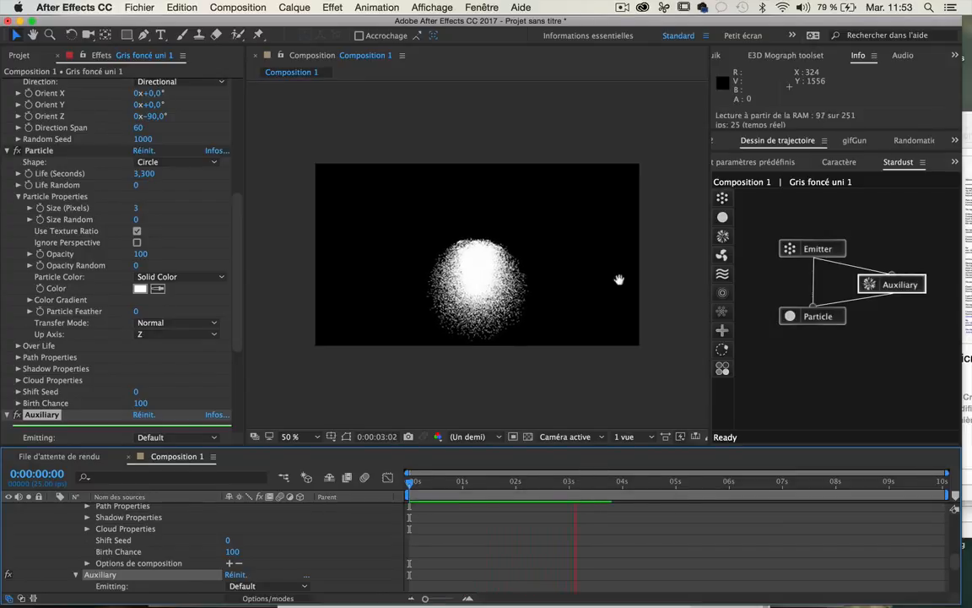
pyautogui.press('space')
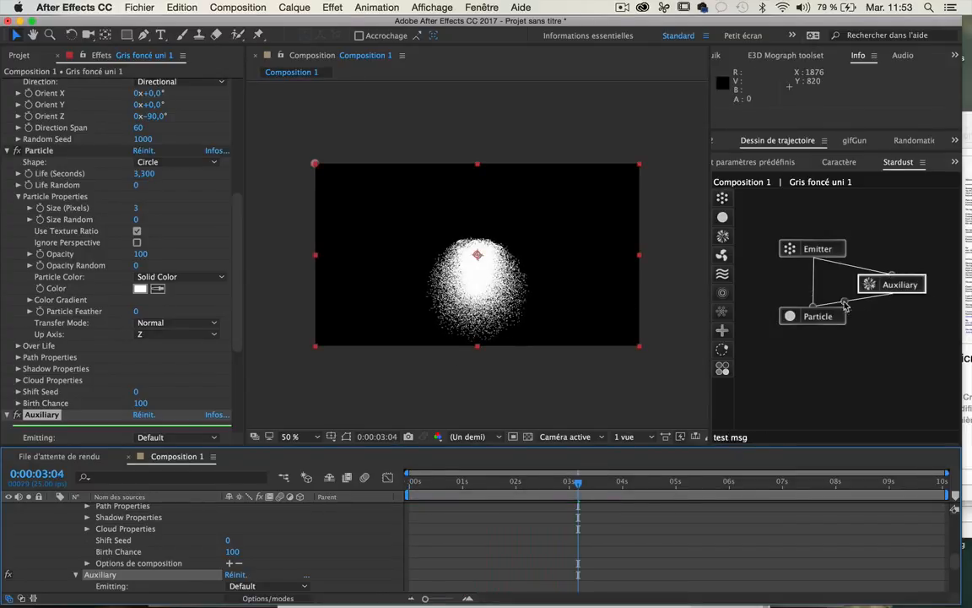
# Step: Set the Auxiliary node's Speed to 0 so its particles form trails
pyautogui.scroll(-4, 105, 344)
pyautogui.scroll(-2, 105, 342)
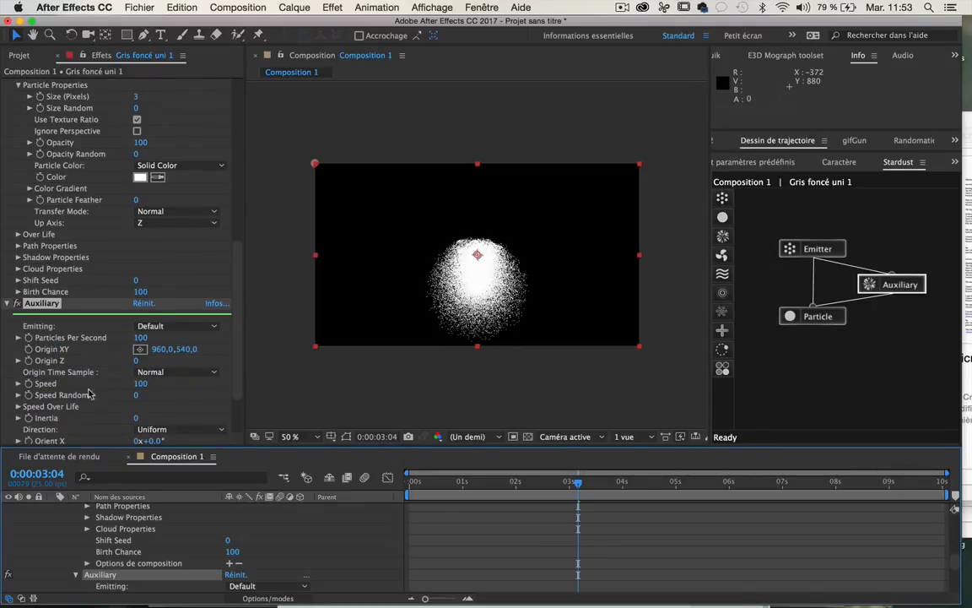
pyautogui.click(140, 384)
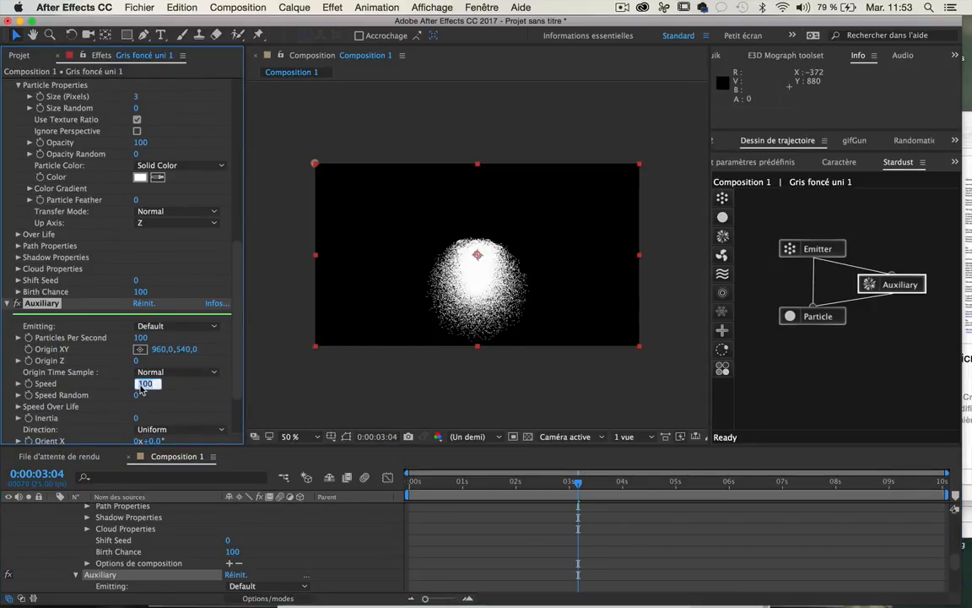
pyautogui.write('0')
pyautogui.press('Return')
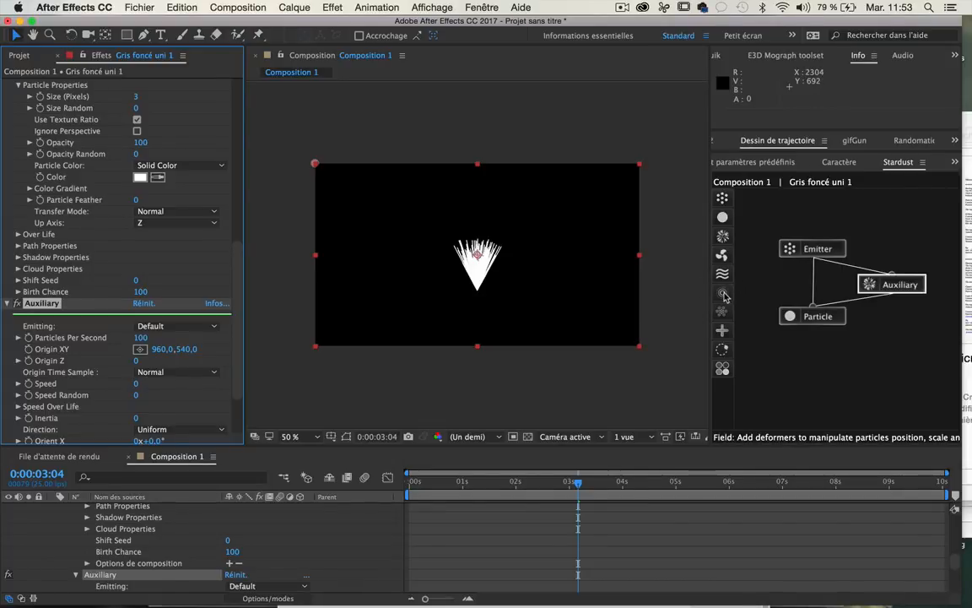
# Step: Add an unconnected Field node of the Sphere type below the other nodes and preview the animation from the start
pyautogui.moveTo(723, 295); pyautogui.dragTo(860, 362)
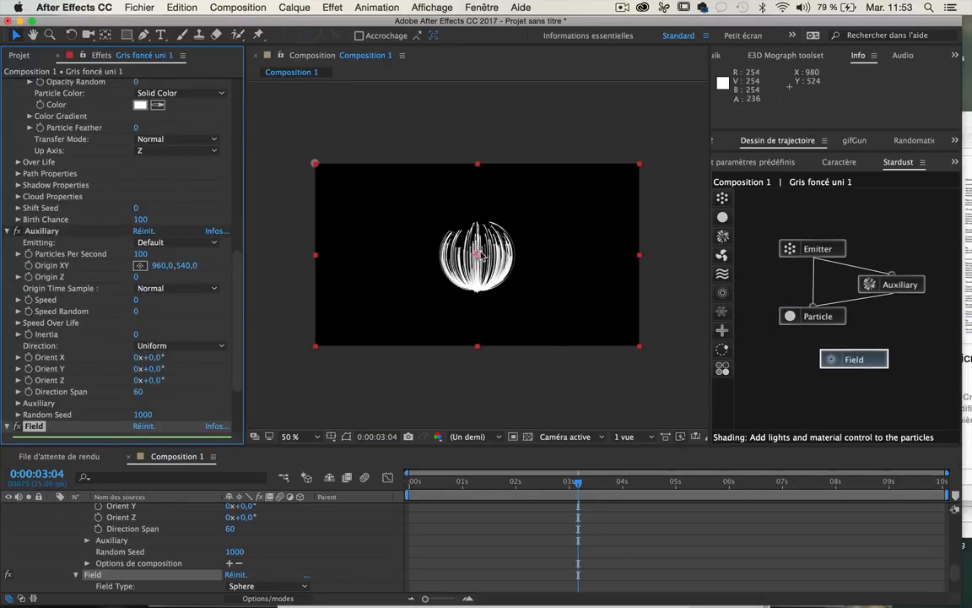
pyautogui.press('Home')
pyautogui.press('space')
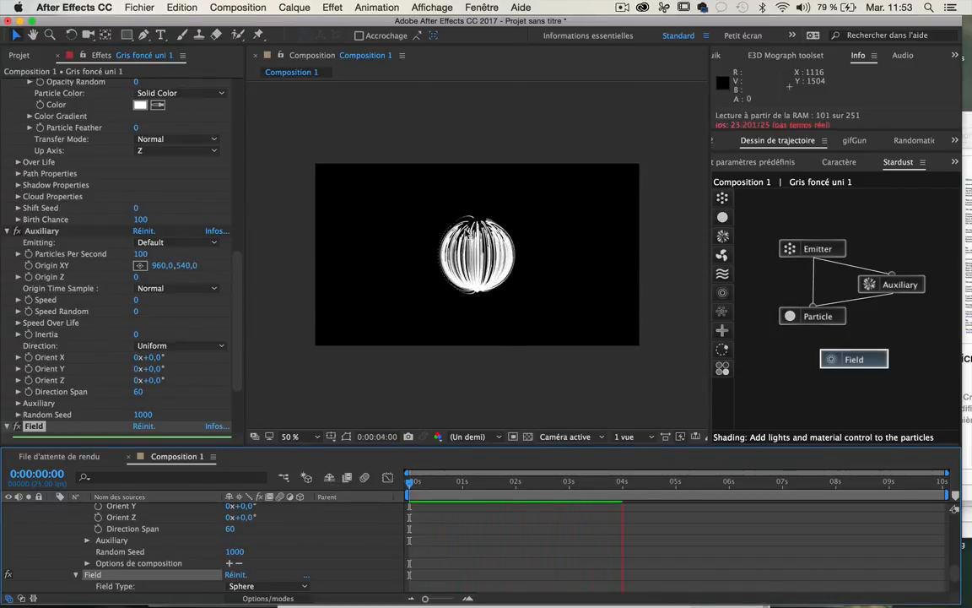
pyautogui.press('space')
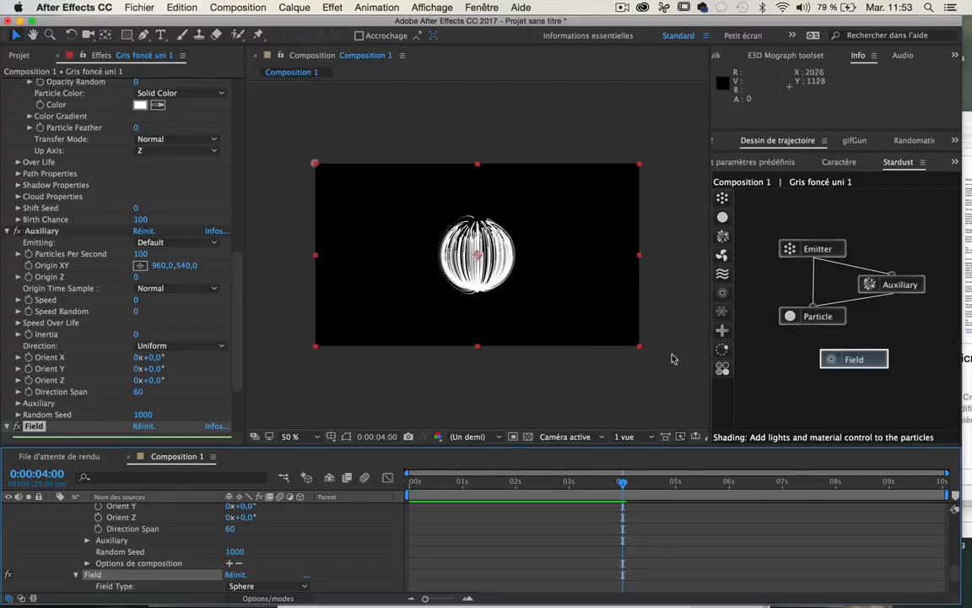
# Step: Reduce the Emitter's Particles Per Second to 10 and move the current time to 0:00:03:15
pyautogui.click(815, 248)
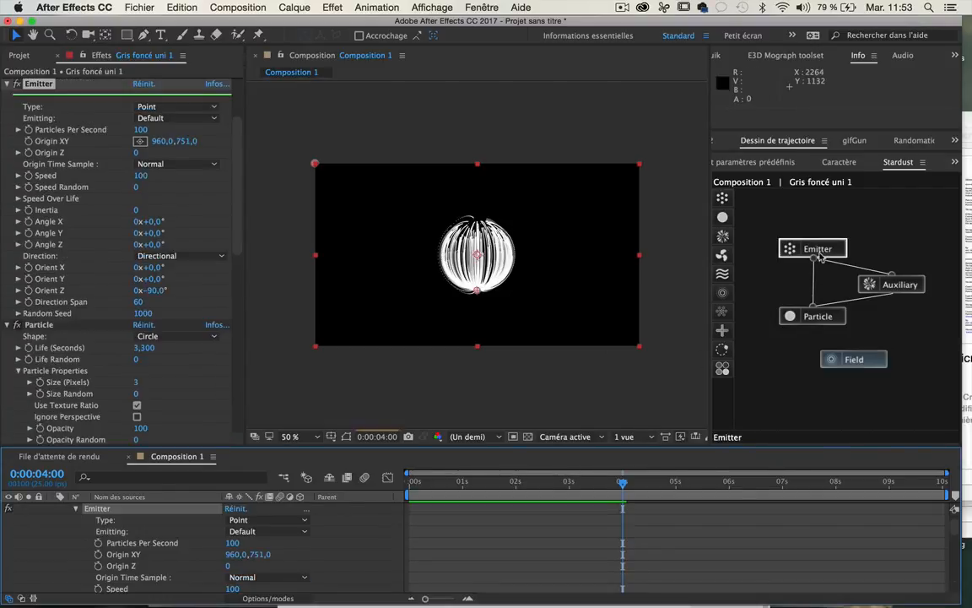
pyautogui.click(141, 129)
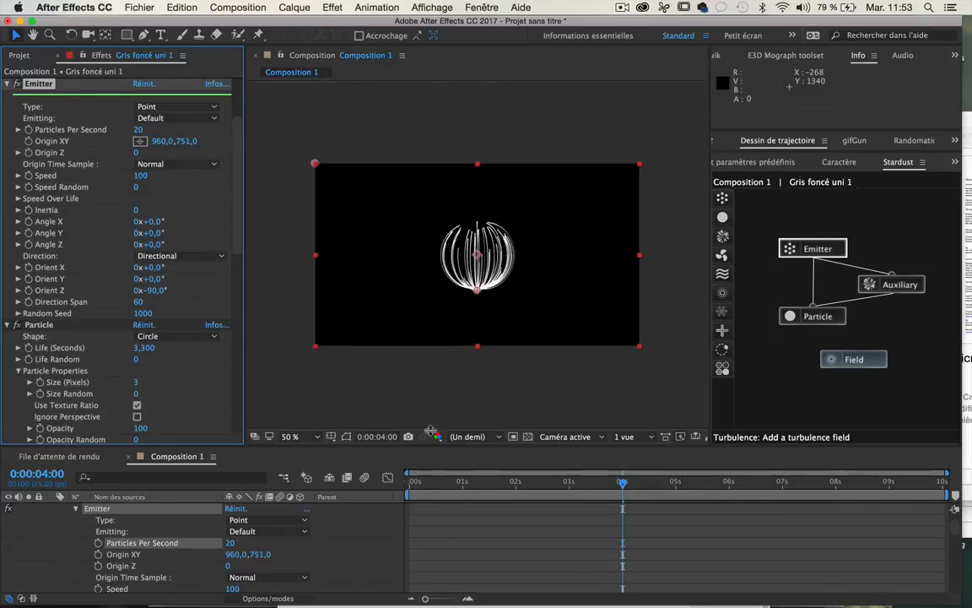
pyautogui.click(140, 129)
pyautogui.write('10')
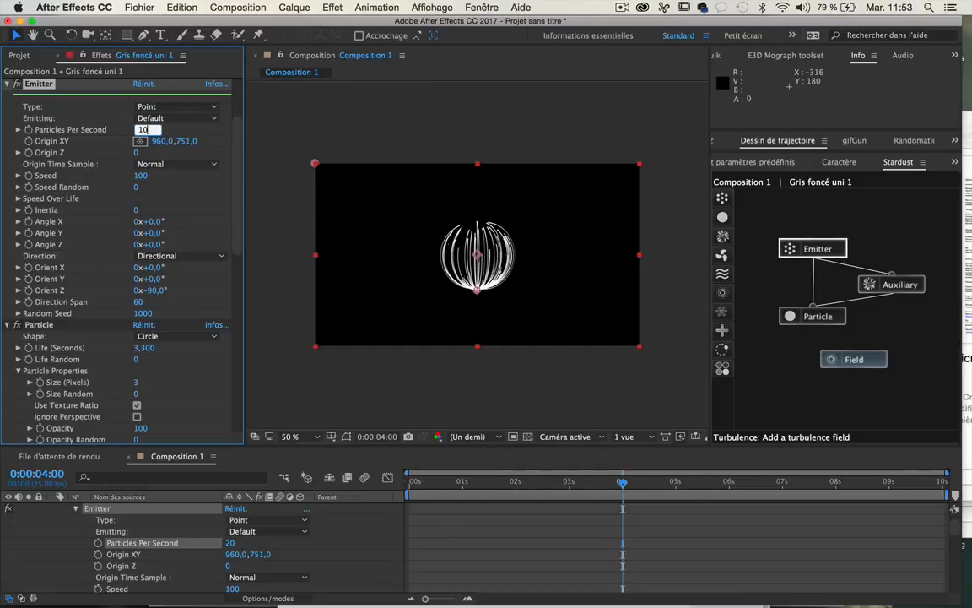
pyautogui.press('Return')
pyautogui.moveTo(589, 484)
pyautogui.mouseDown()
pyautogui.moveTo(488, 484)
pyautogui.moveTo(686, 488)
pyautogui.moveTo(522, 488)
pyautogui.moveTo(601, 488)
pyautogui.mouseUp()
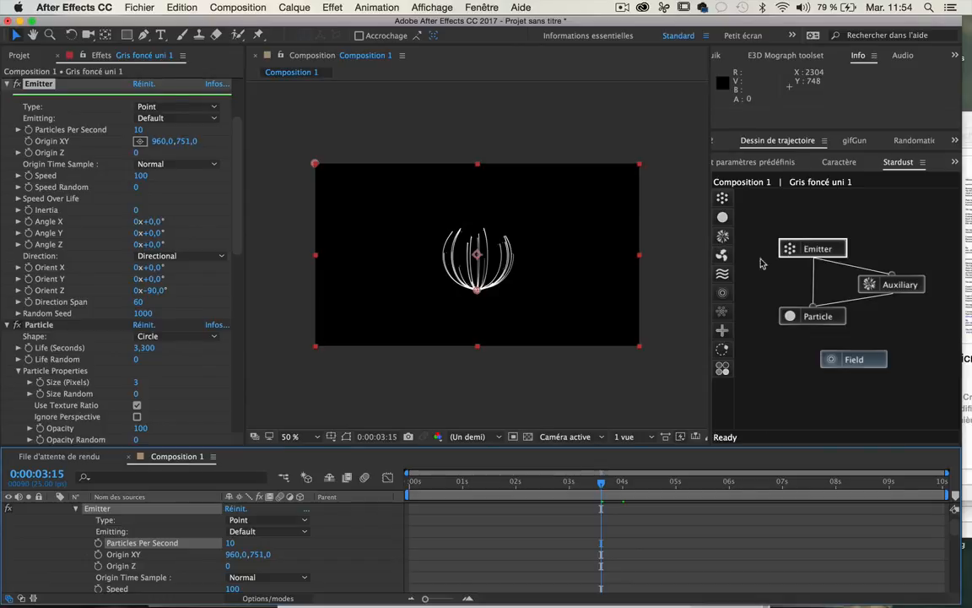
# Step: Set the Particle node's size to 7 pixels and view the composition at 100%
pyautogui.moveTo(835, 318); pyautogui.dragTo(806, 331)
pyautogui.scroll(-5, 107, 302)
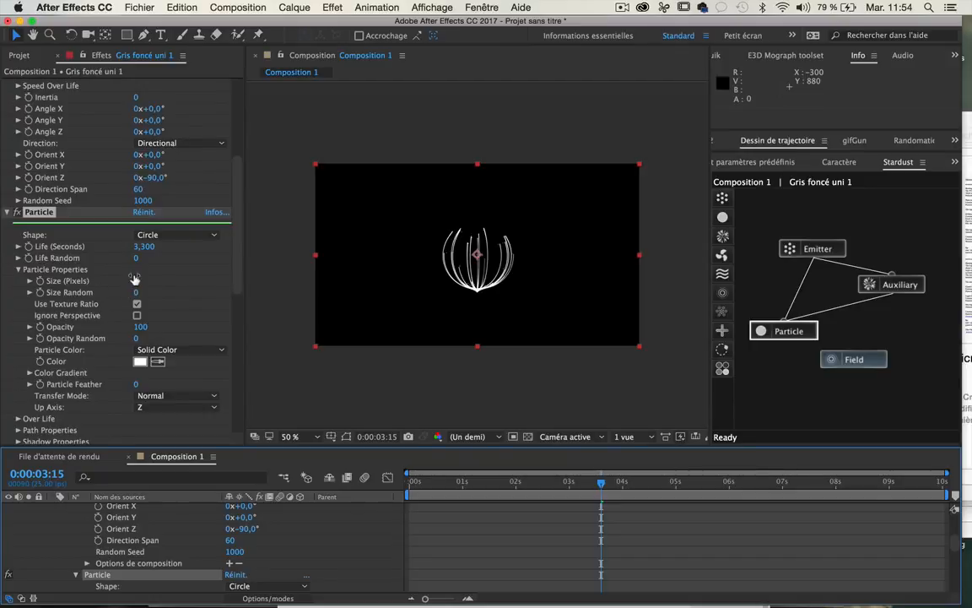
pyautogui.click(135, 280)
pyautogui.write('7')
pyautogui.press('Return')
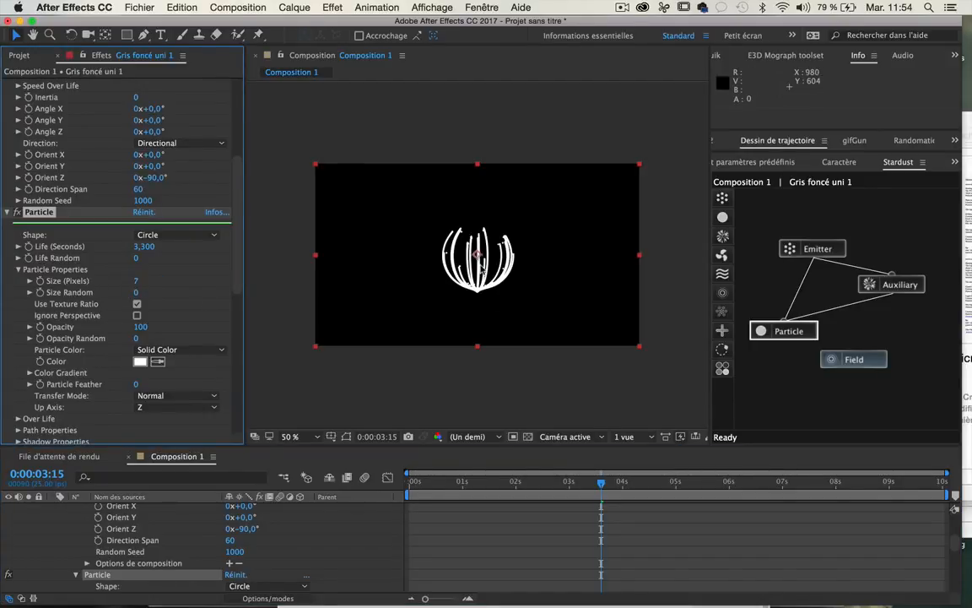
pyautogui.press('/')
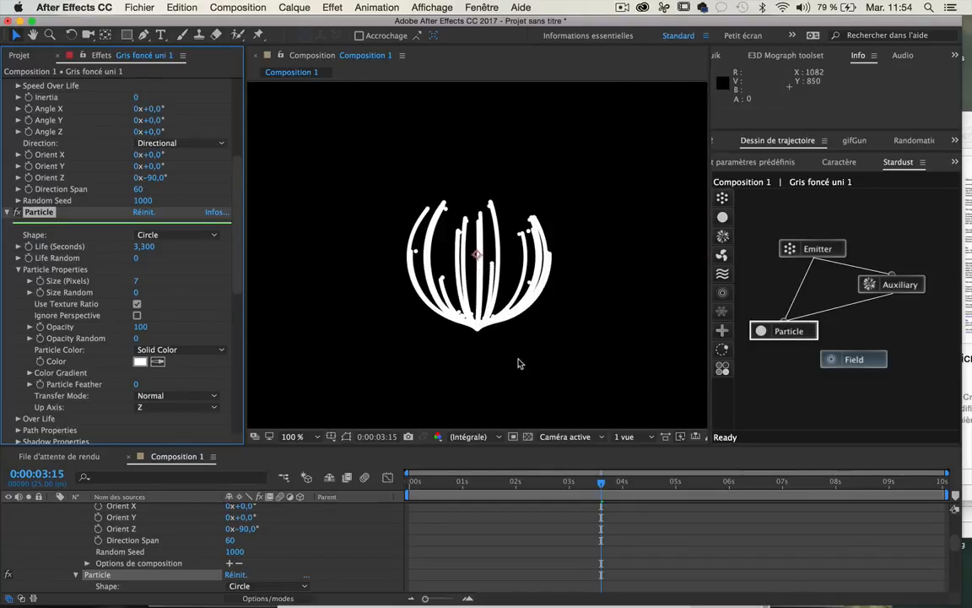
# Step: Set the Particle node's Opacity to 30
pyautogui.scroll(-2, 95, 293)
pyautogui.scroll(-2, 95, 292)
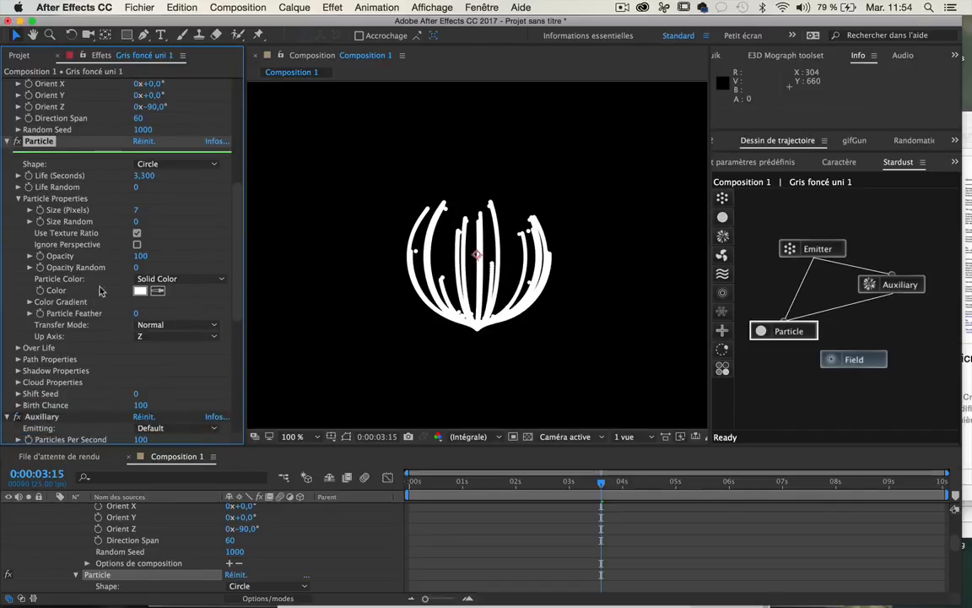
pyautogui.click(140, 256)
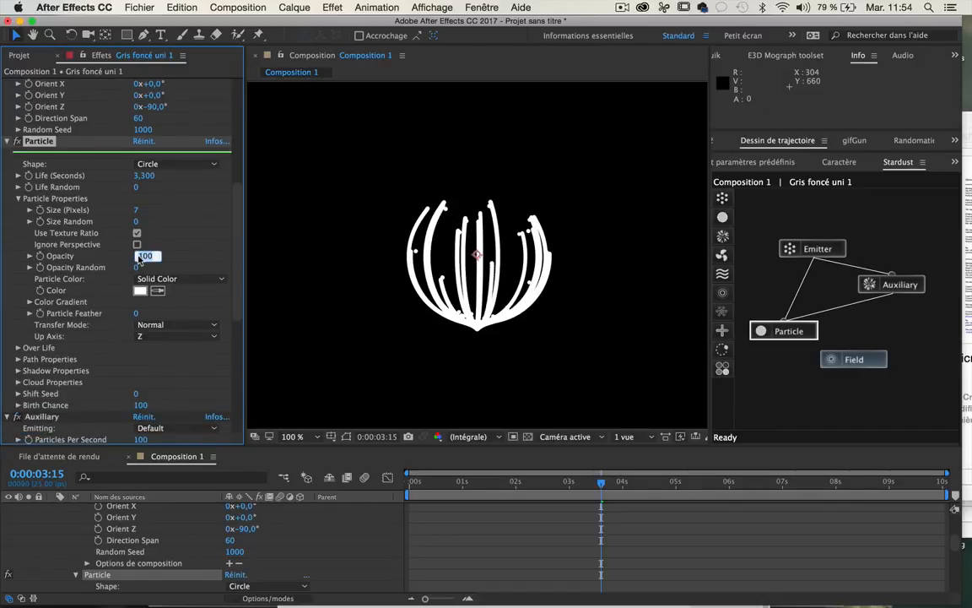
pyautogui.write('30')
pyautogui.press('Return')
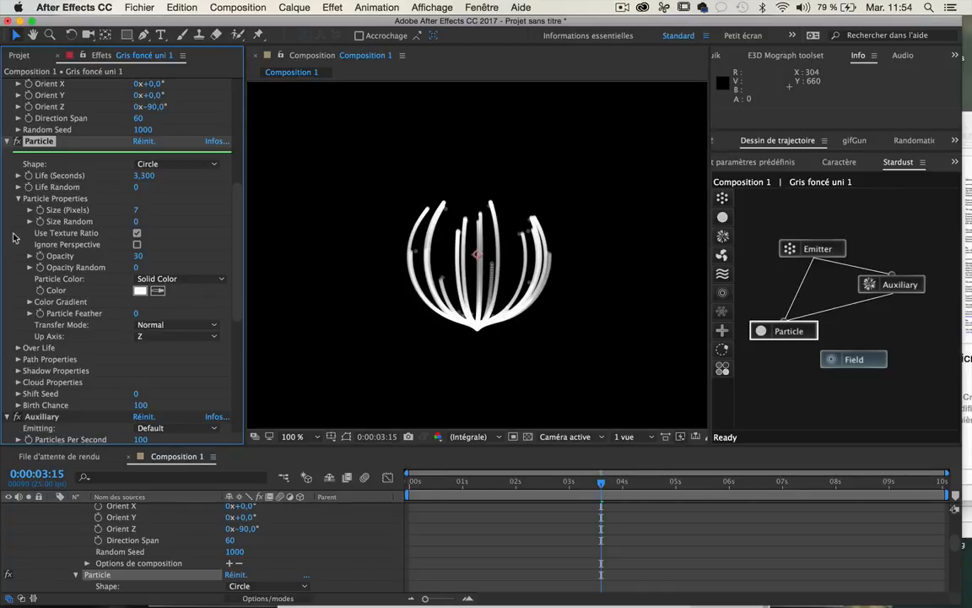
# Step: In the Particle node's Size over life curve, add a point at life 50, value 96, and lower the starting point to about 5
pyautogui.click(18, 199)
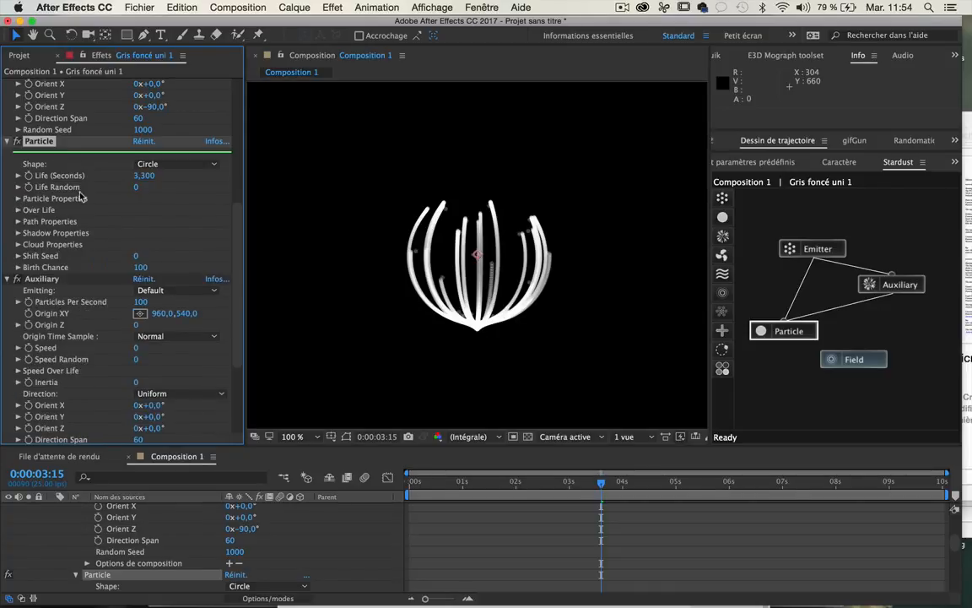
pyautogui.click(19, 211)
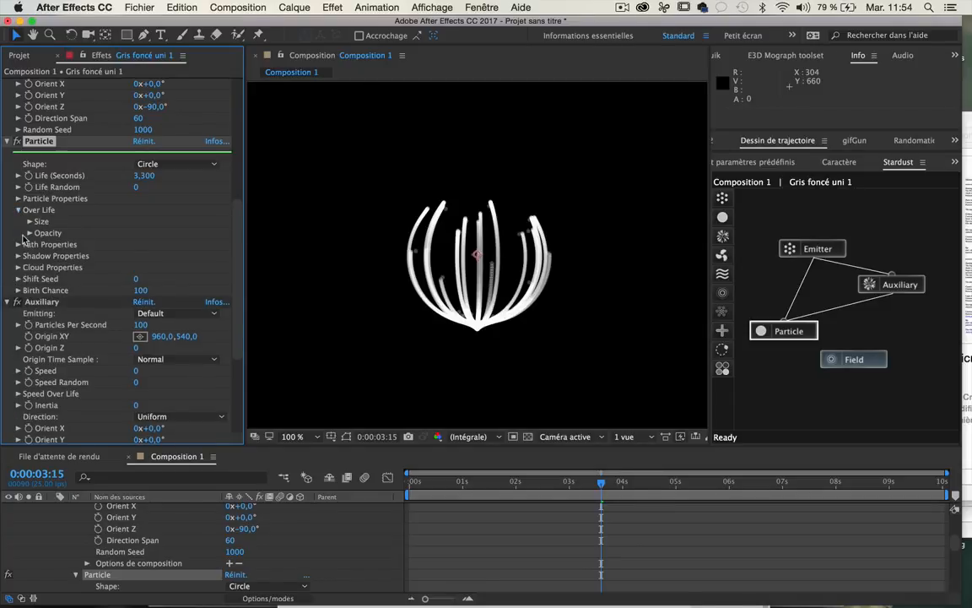
pyautogui.click(29, 221)
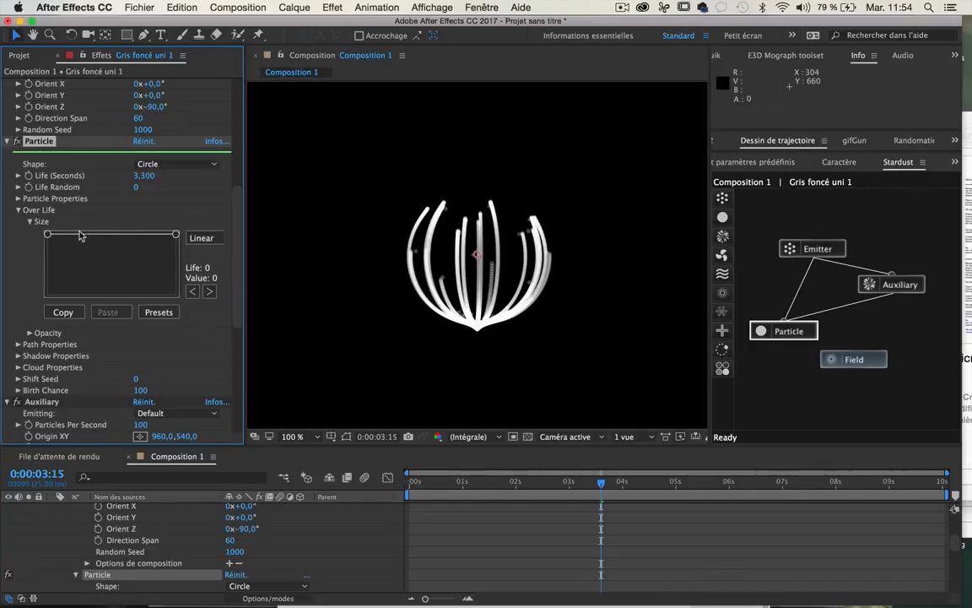
pyautogui.click(112, 235)
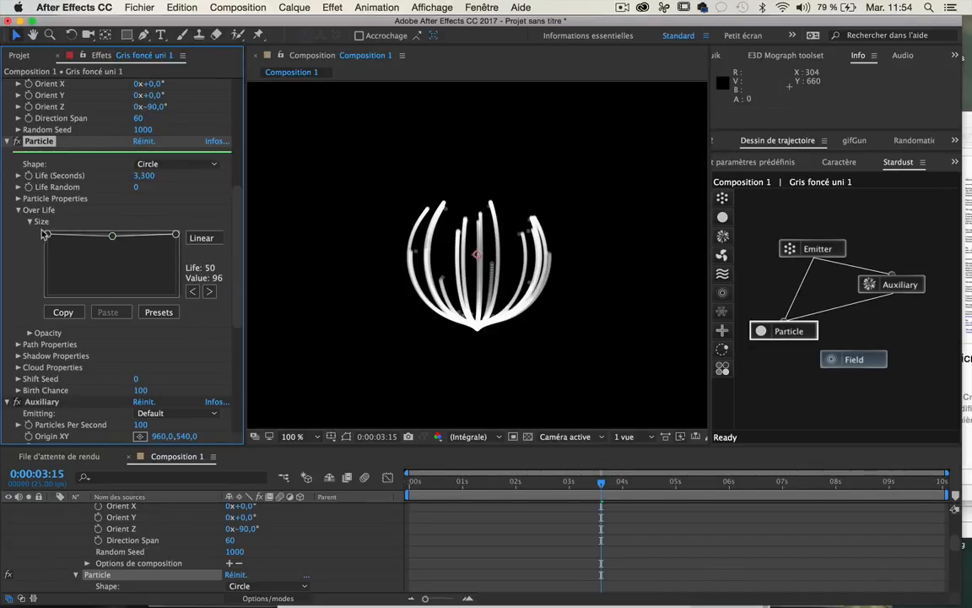
pyautogui.moveTo(47, 234); pyautogui.dragTo(46, 309)
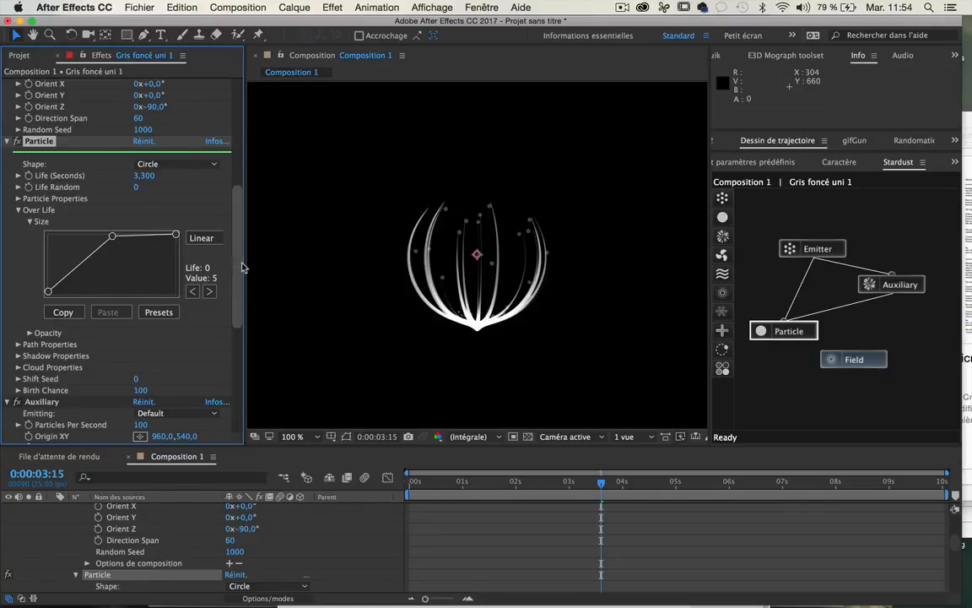
# Step: Widen the effect controls, switch the Size curve to Bezier, and add a point at life 76, value 24
pyautogui.moveTo(246, 265); pyautogui.dragTo(271, 267)
pyautogui.click(200, 239)
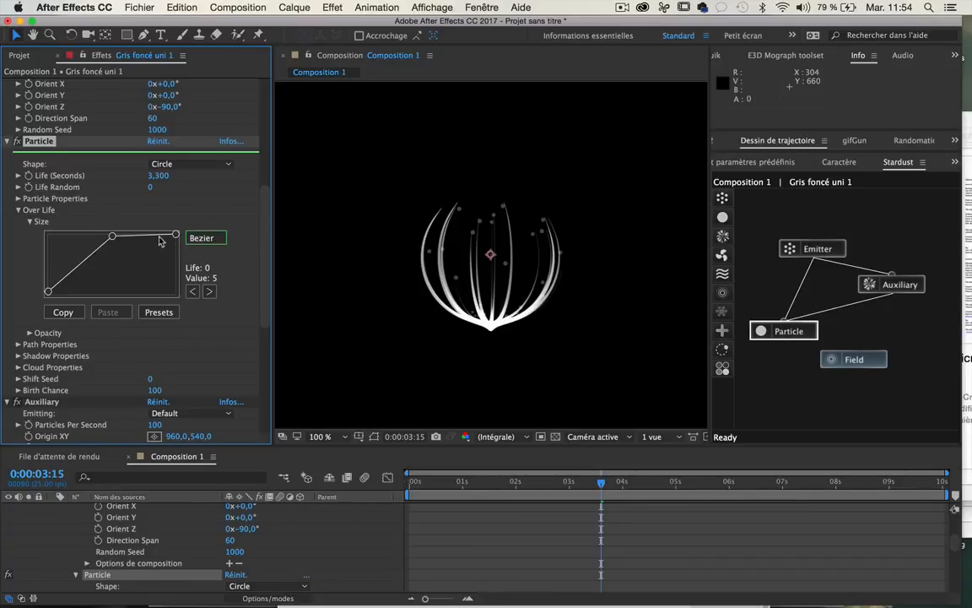
pyautogui.moveTo(161, 242); pyautogui.dragTo(147, 283)
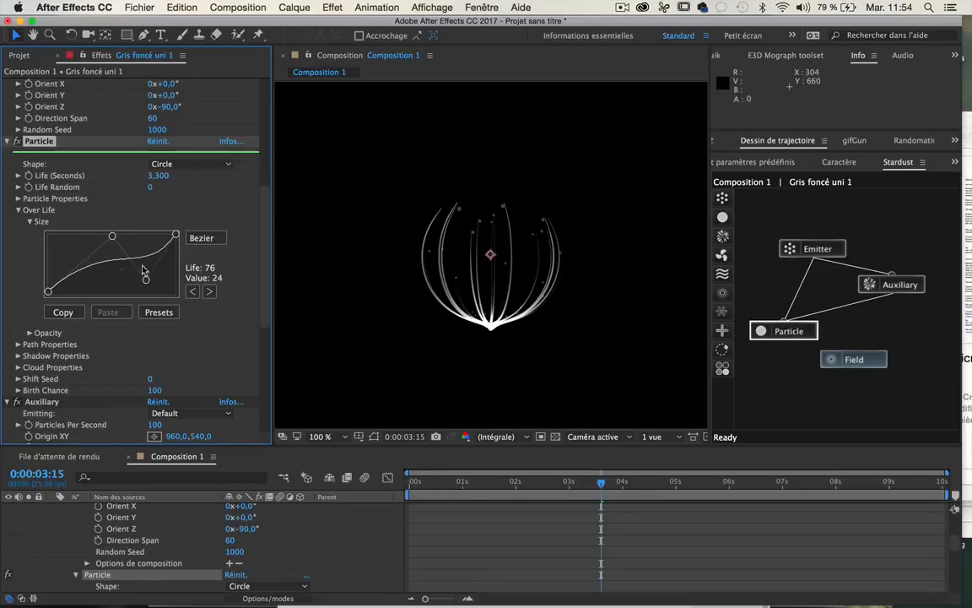
# Step: Switch the Size curve to Draw mode, try an irregular freehand shape, and undo that drawing
pyautogui.click(200, 241)
pyautogui.moveTo(82, 265)
pyautogui.mouseDown()
pyautogui.moveTo(80, 245)
pyautogui.moveTo(127, 263)
pyautogui.moveTo(166, 247)
pyautogui.mouseUp()
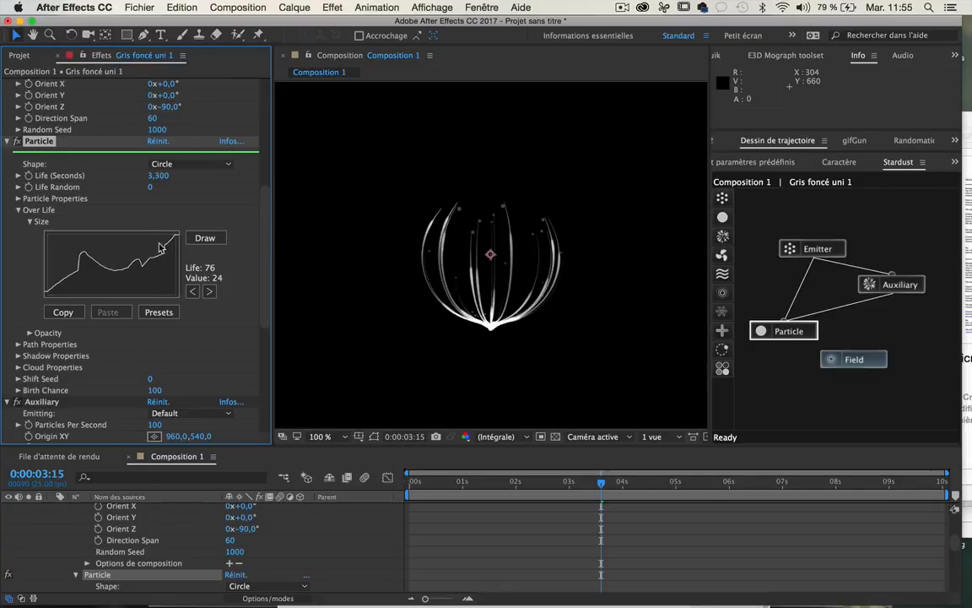
pyautogui.press('super+z')
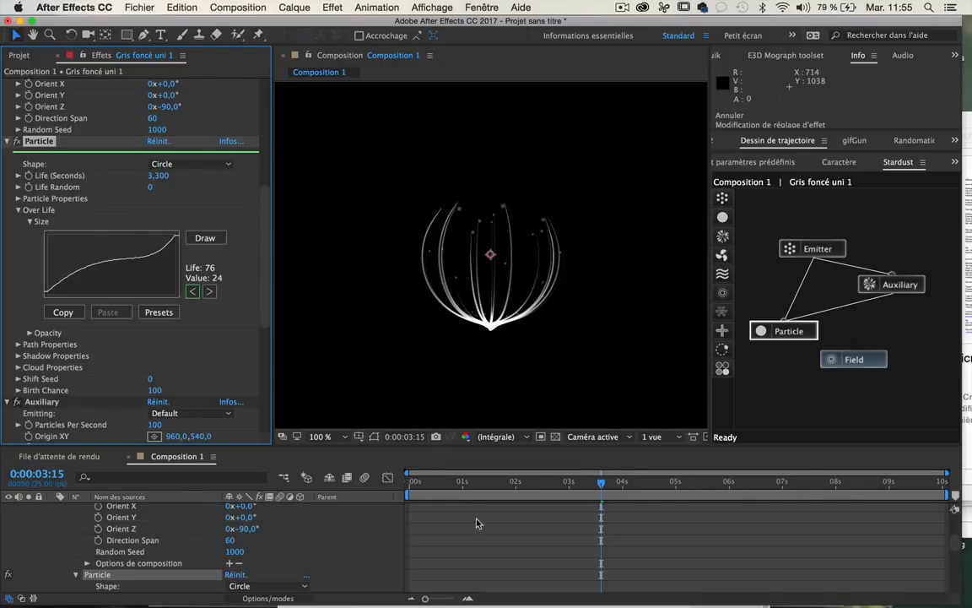
# Step: Preview the particle animation from the start with the smooth Size over life curve
pyautogui.moveTo(456, 483); pyautogui.dragTo(380, 483)
pyautogui.press('space')
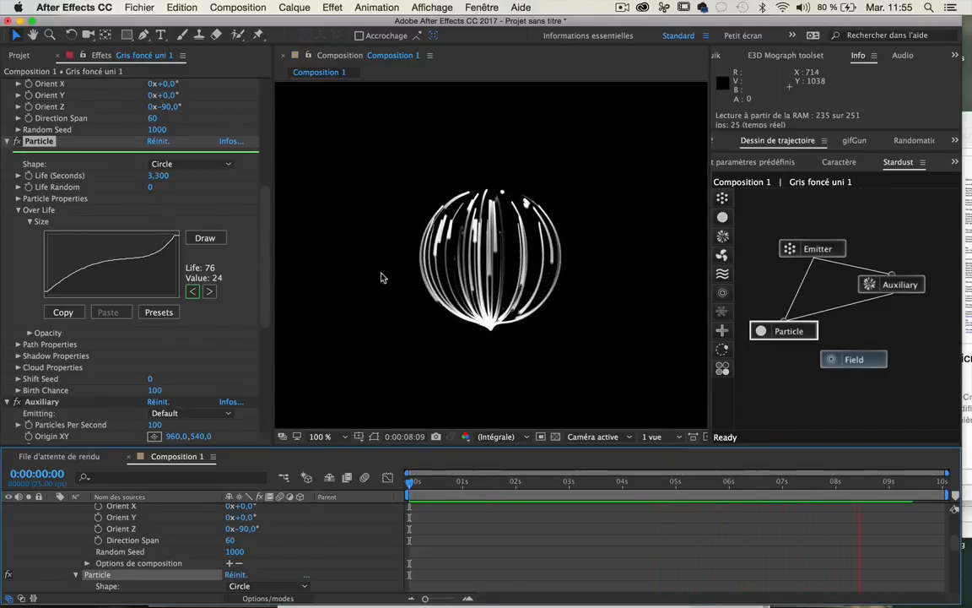
pyautogui.press('space')
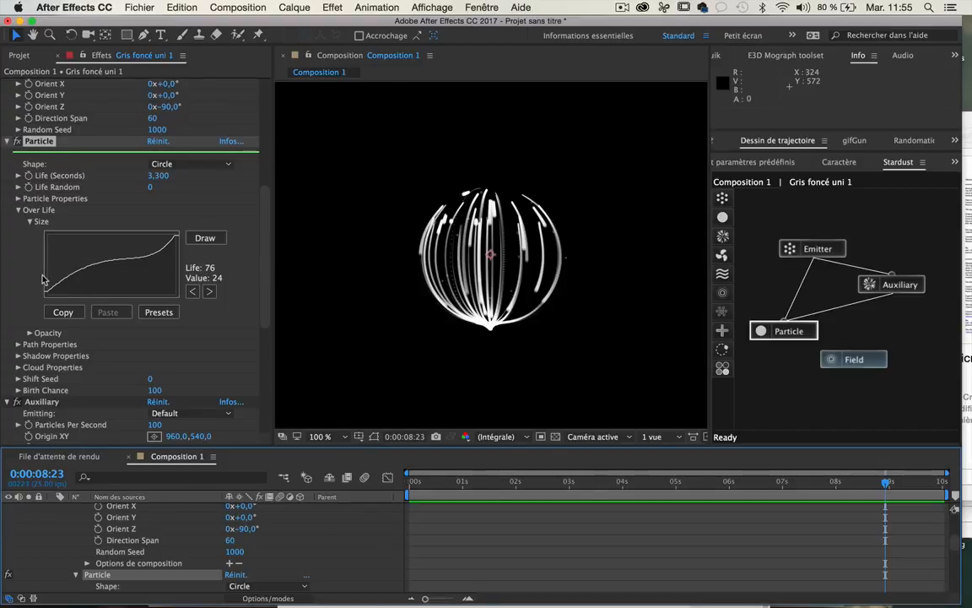
# Step: Convert the drawn Size over life curve to Bezier points and switch it back to Draw mode
pyautogui.scroll(-1, 43, 279)
pyautogui.click(168, 225)
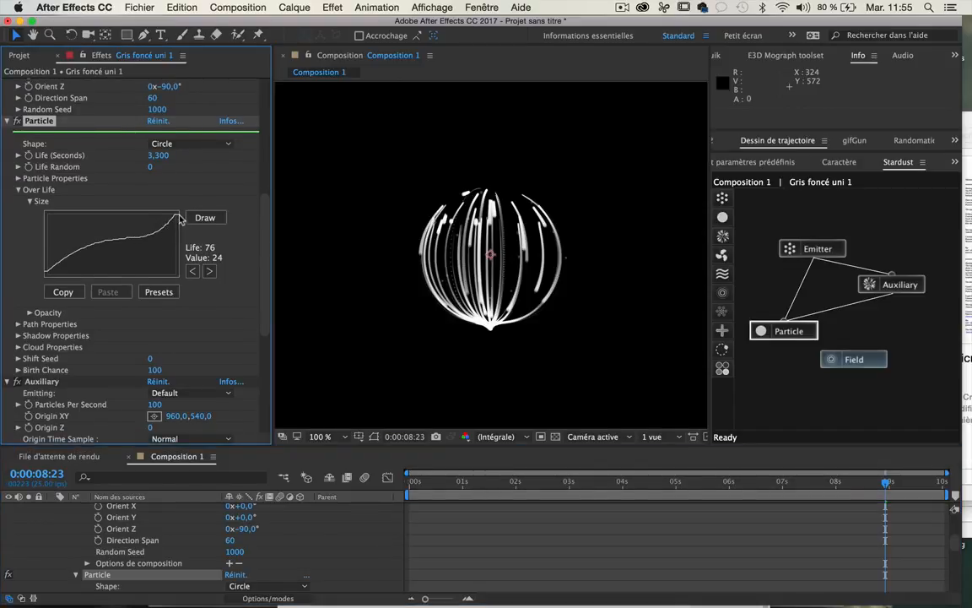
pyautogui.click(207, 221)
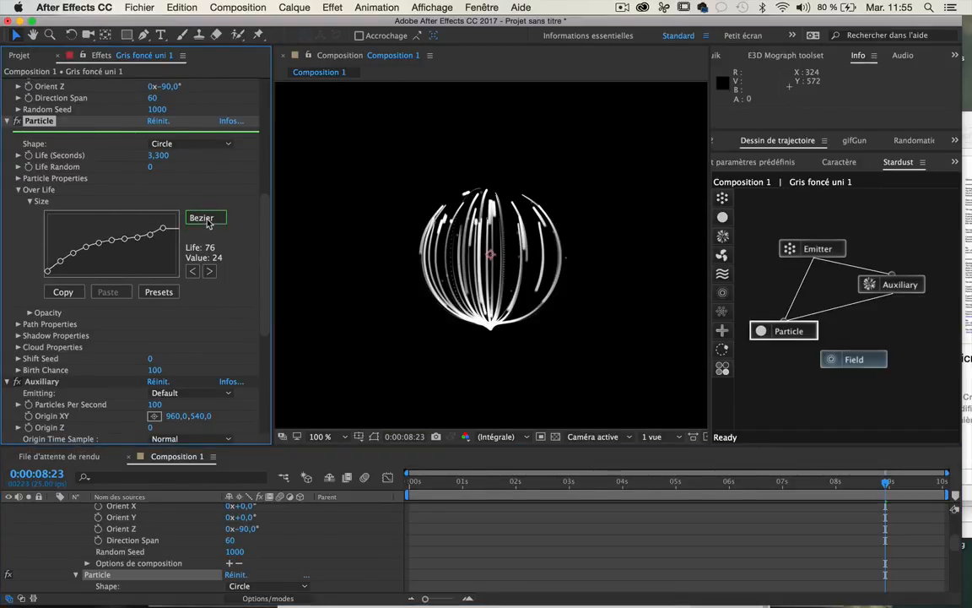
pyautogui.click(207, 221)
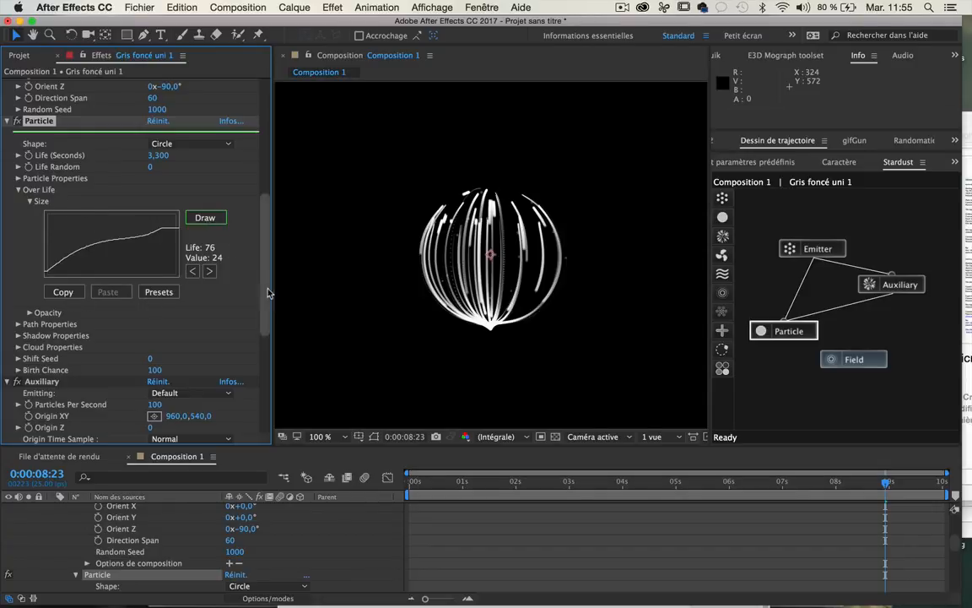
# Step: Apply the Fade In and Out Linear preset to the particle's Size over life curve
pyautogui.click(159, 291)
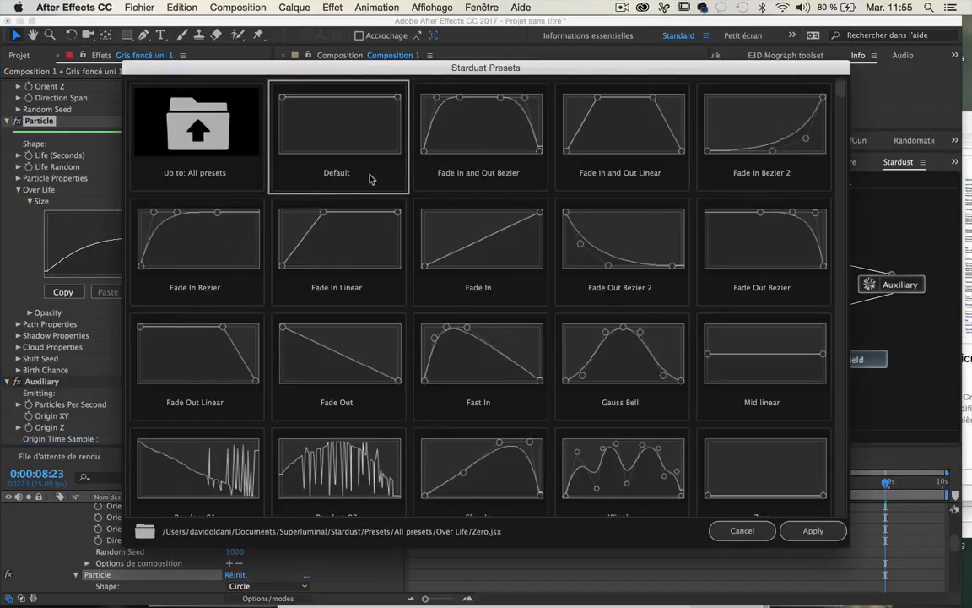
pyautogui.click(603, 123)
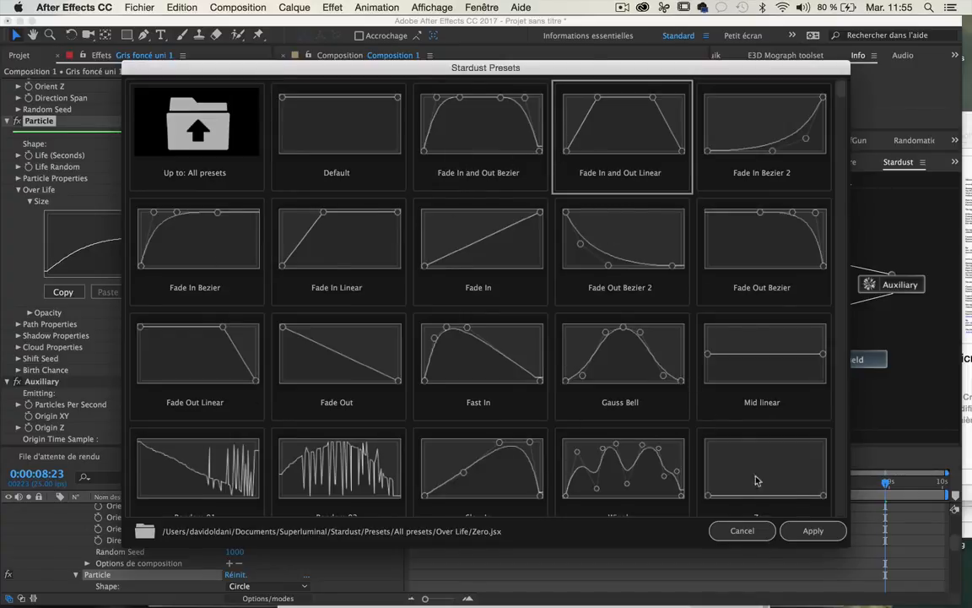
pyautogui.click(809, 529)
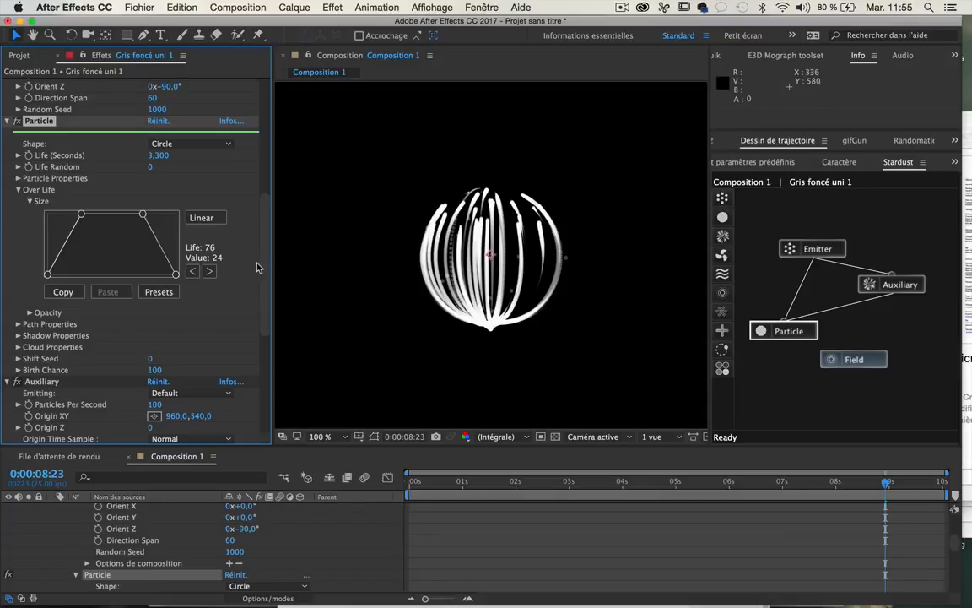
# Step: Narrow the Size curve's plateau to a short peak ending around life 60, then preview the animation from the start
pyautogui.moveTo(82, 215); pyautogui.dragTo(126, 218)
pyautogui.click(411, 481)
pyautogui.press('space')
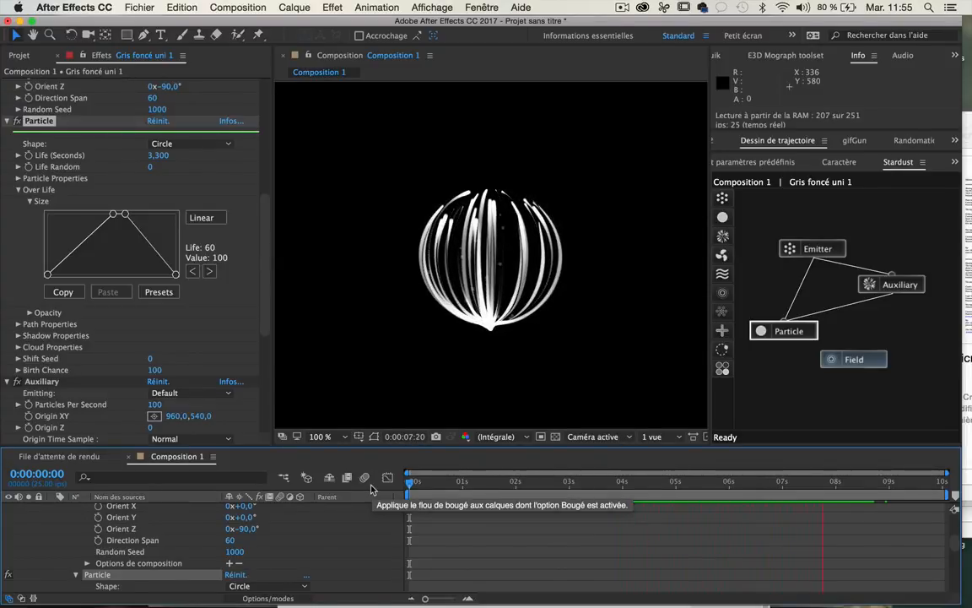
# Step: Set the Emitter's Particles Per Second to 5
pyautogui.click(818, 271)
pyautogui.click(808, 249)
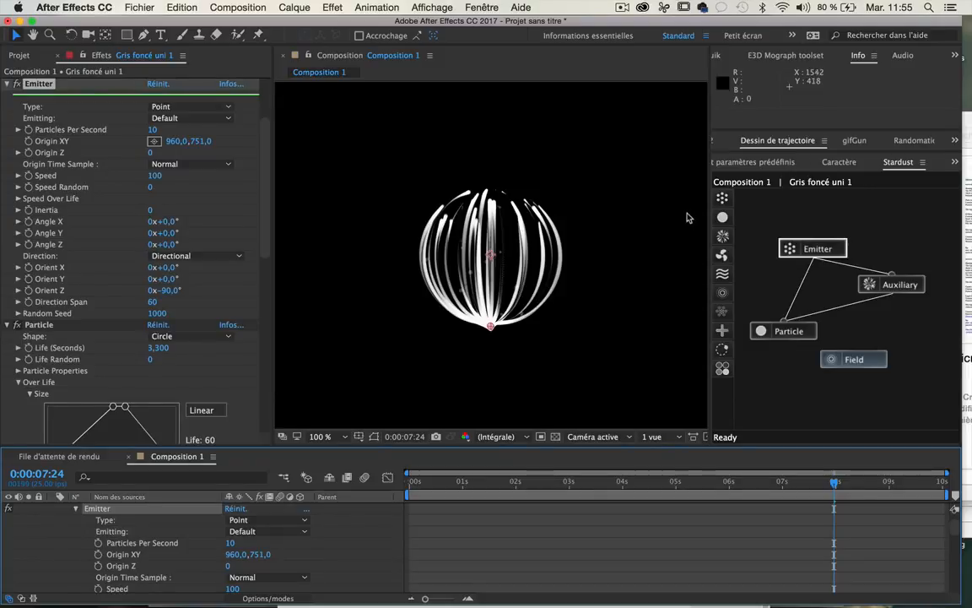
pyautogui.click(155, 130)
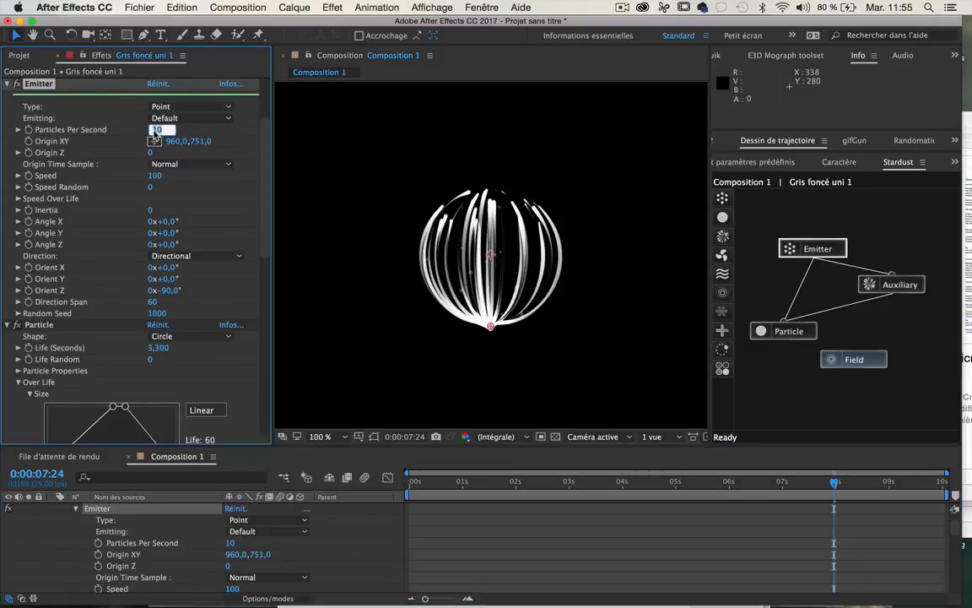
pyautogui.press('Return')
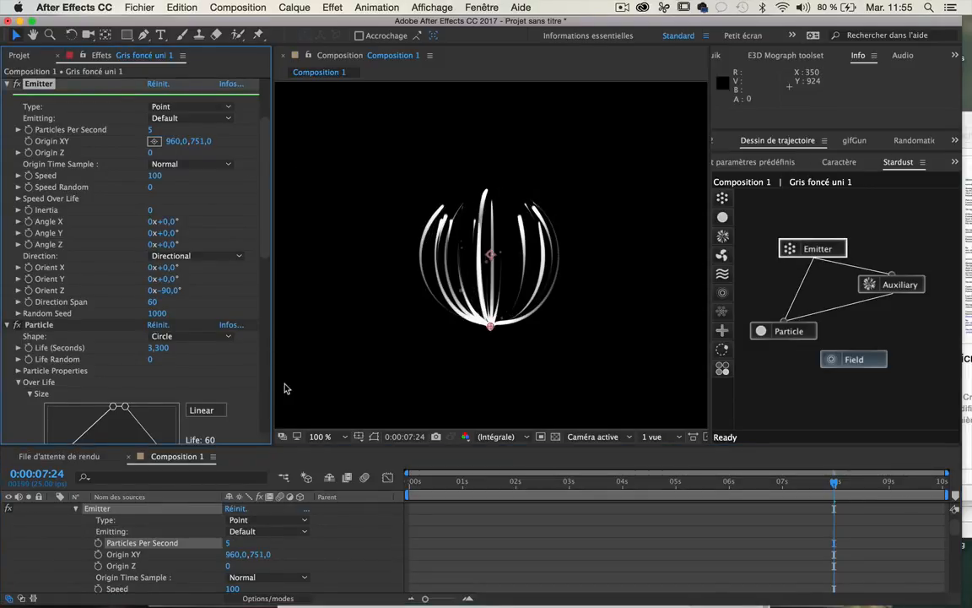
# Step: Save the project as flower-tuto in the stardust$ folder
pyautogui.press('super+s')
pyautogui.write('flower')
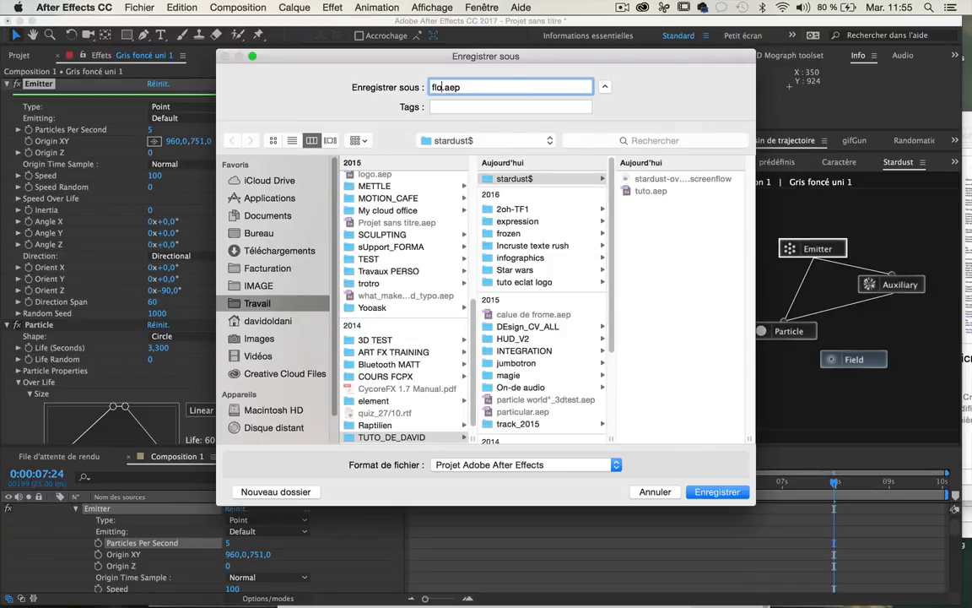
pyautogui.write('-tuto')
pyautogui.press('Return')
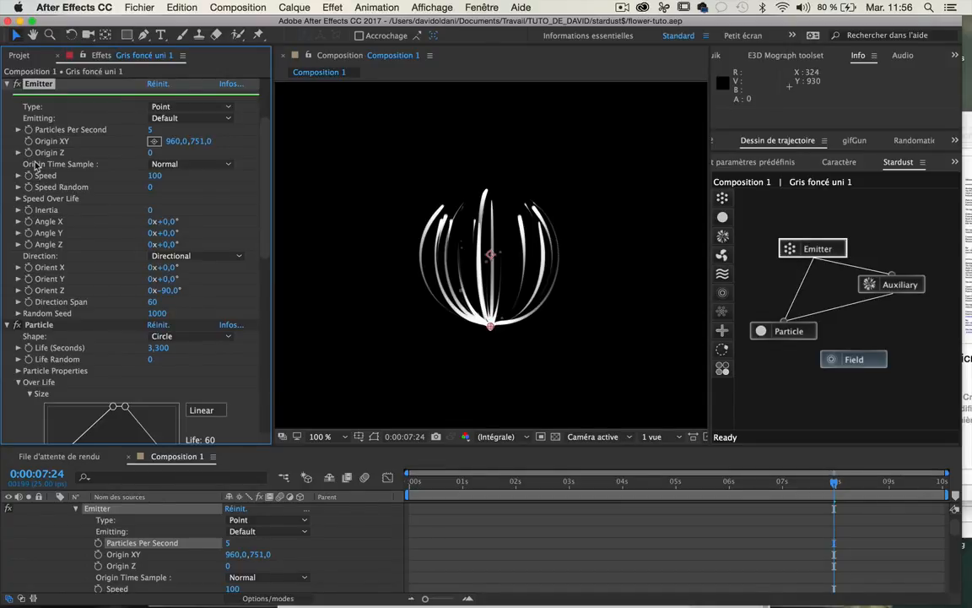
# Step: Expand the Stardust Render Settings and examine the Motion Blur options
pyautogui.scroll(5, 34, 151)
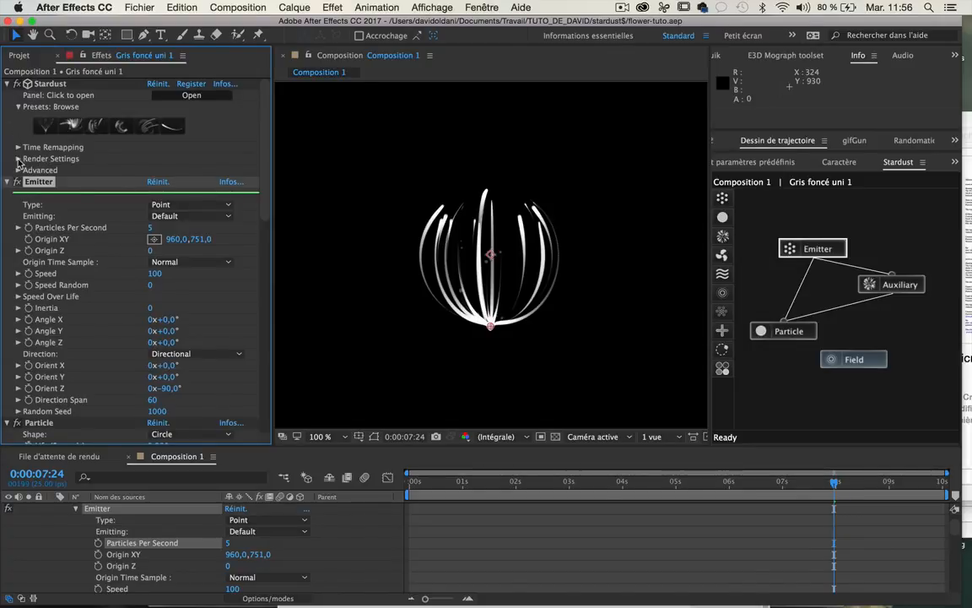
pyautogui.click(18, 158)
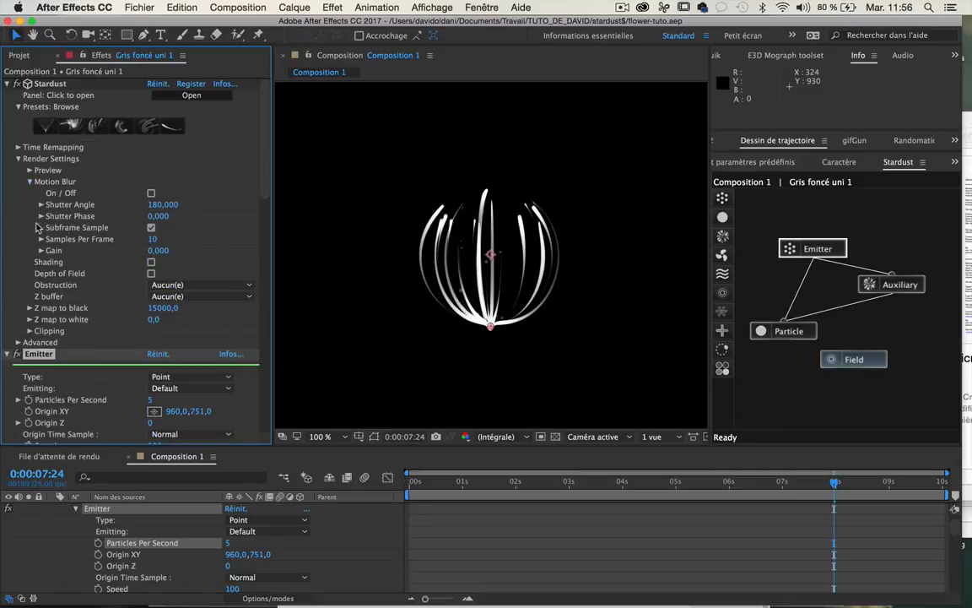
pyautogui.click(31, 181)
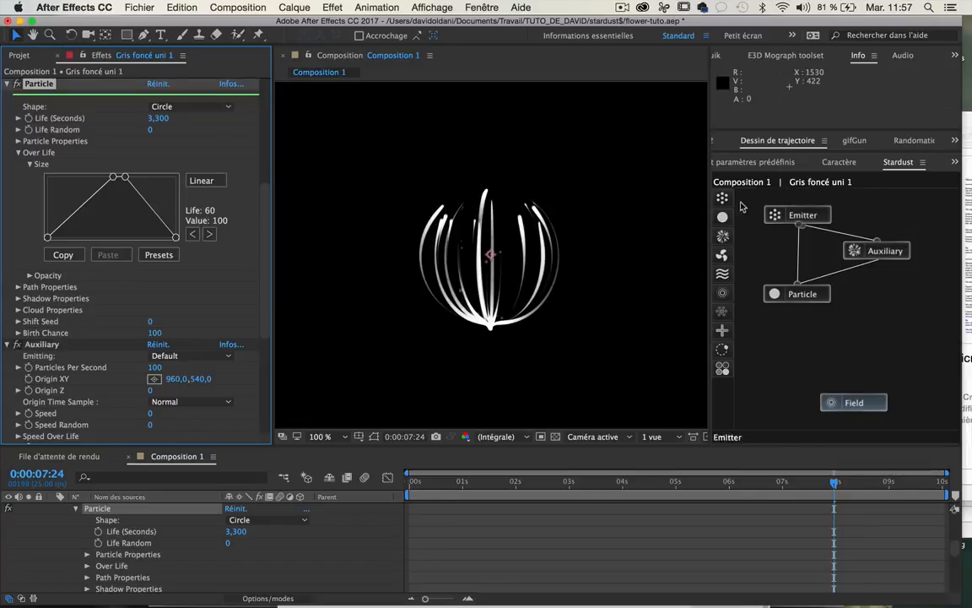
# Step: Add a second Emitter node in an empty area of the graph and attach a new Particle node below it
pyautogui.moveTo(722, 197); pyautogui.dragTo(834, 331)
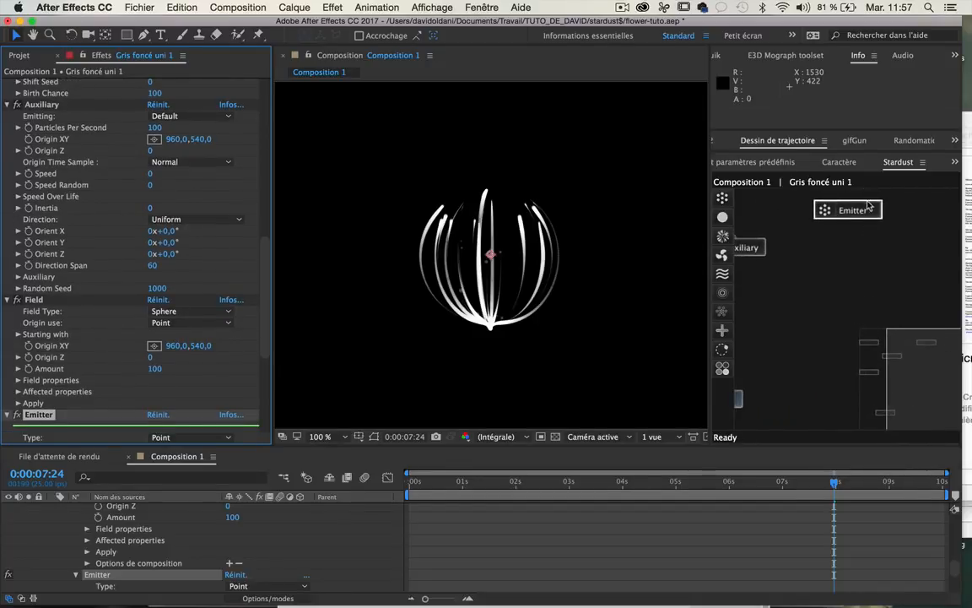
pyautogui.moveTo(874, 211); pyautogui.dragTo(887, 213)
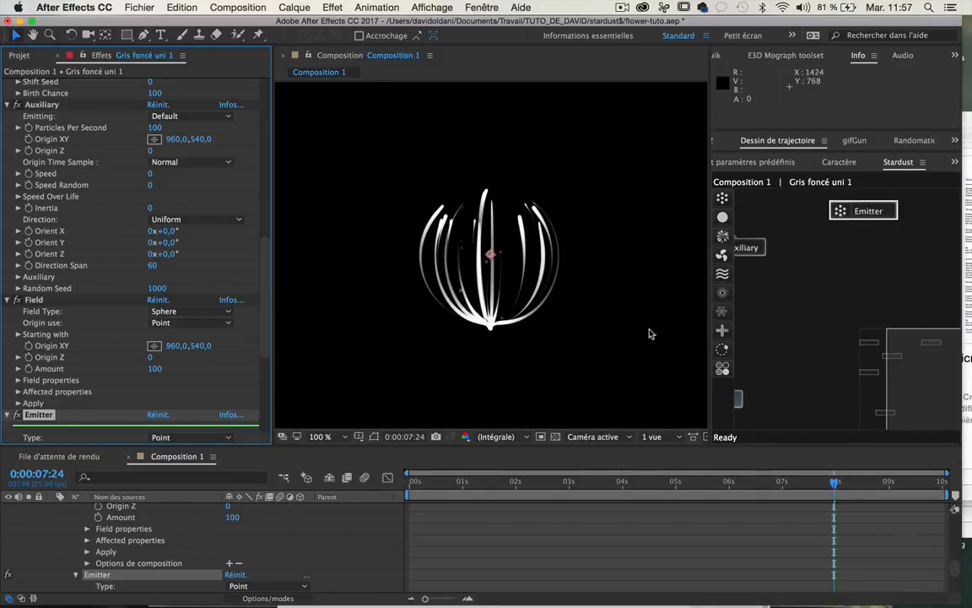
pyautogui.moveTo(722, 217); pyautogui.dragTo(890, 270)
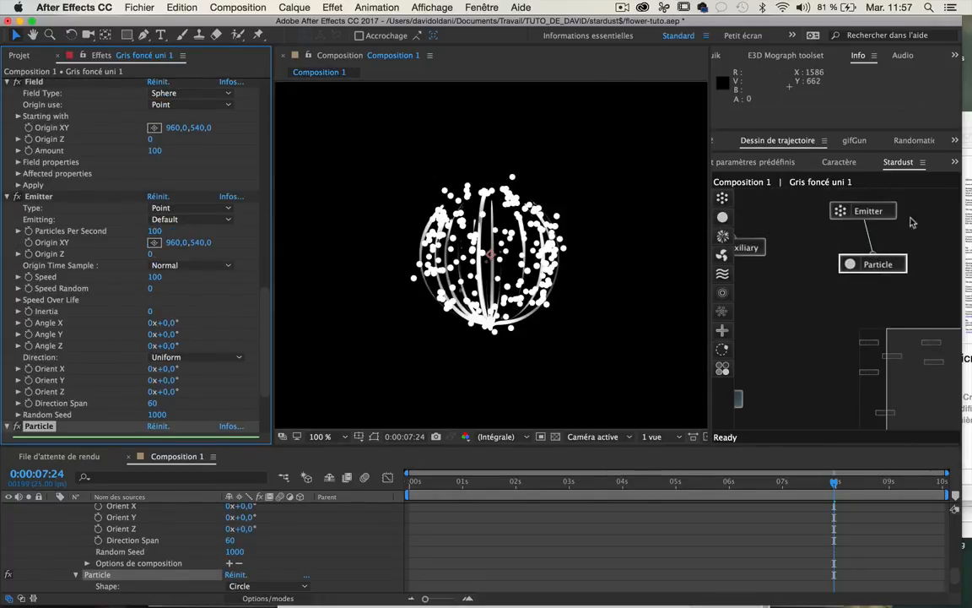
# Step: Compare the two particle systems in the node graph and line up the new Particle node beneath its Emitter
pyautogui.click(836, 210)
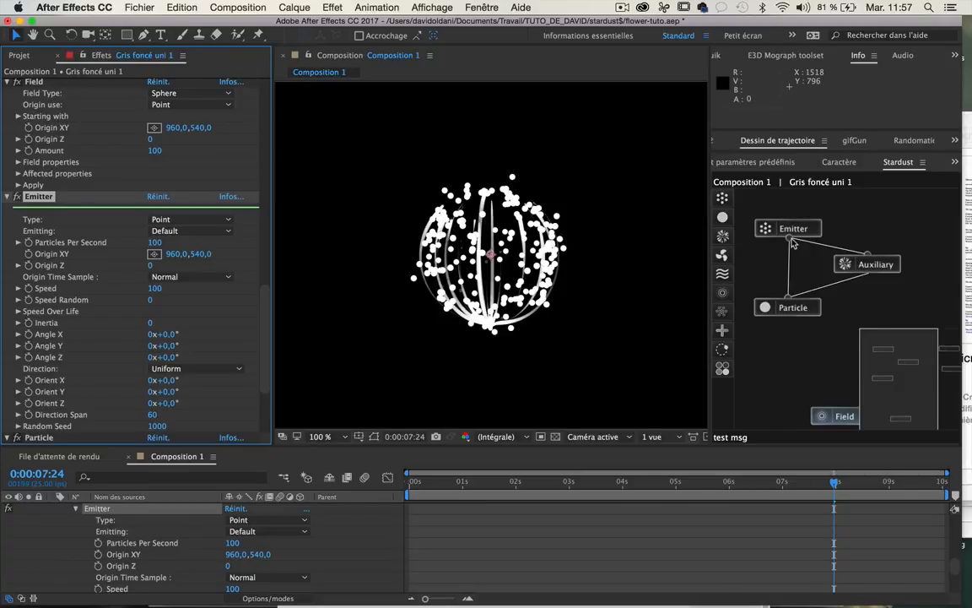
pyautogui.moveTo(910, 383); pyautogui.dragTo(918, 384)
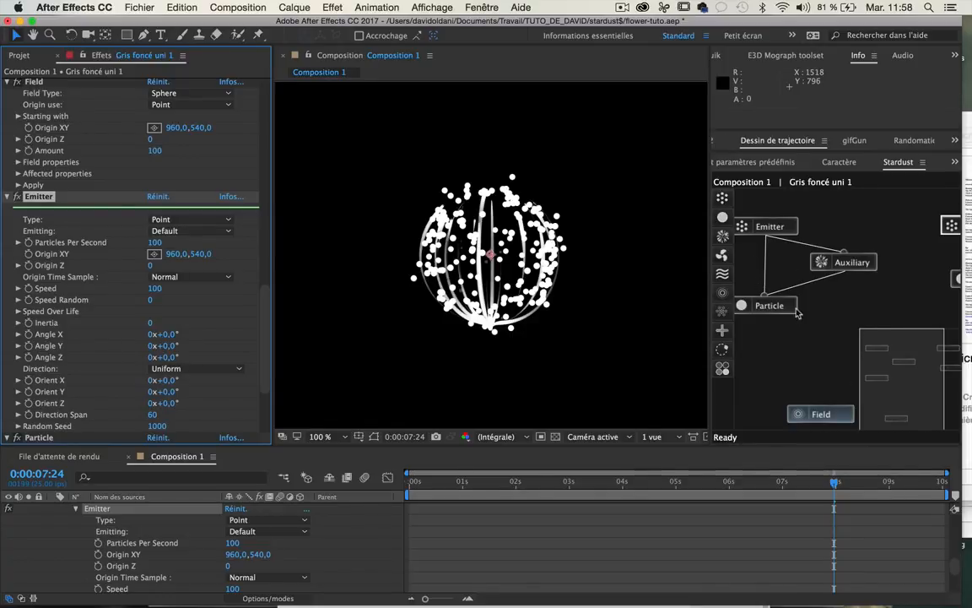
pyautogui.moveTo(910, 398); pyautogui.dragTo(960, 402)
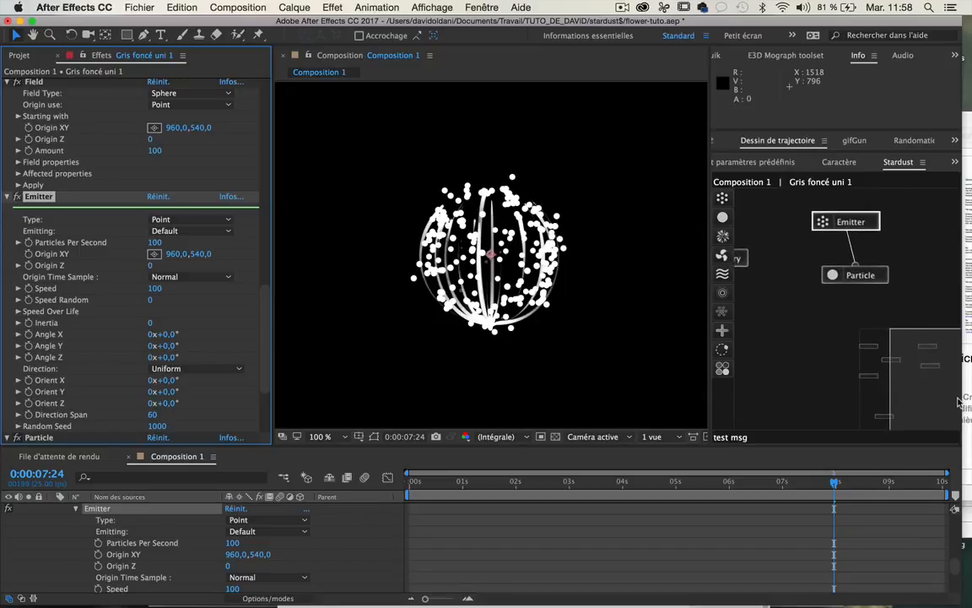
pyautogui.click(857, 276)
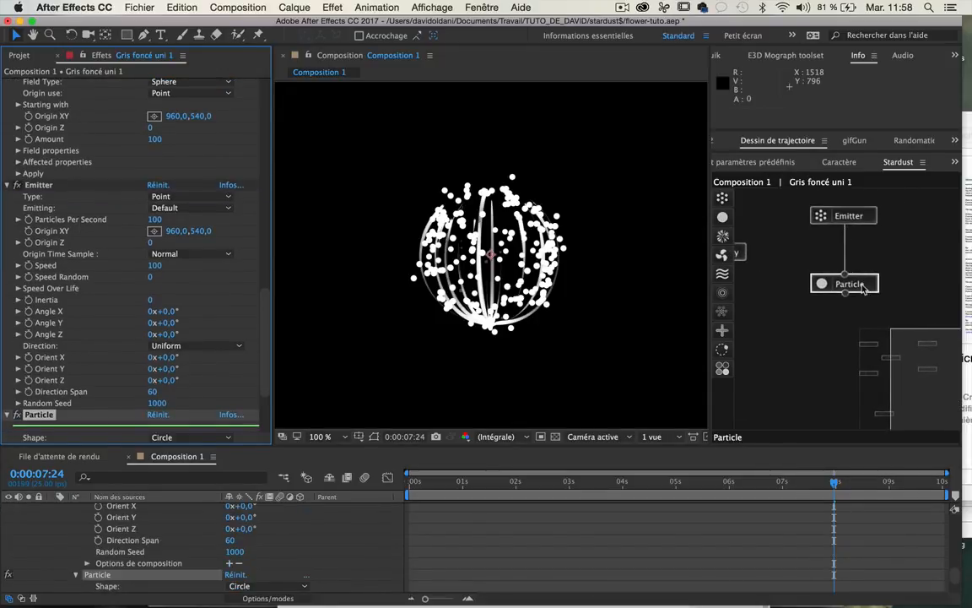
# Step: View the Stardust plugin's version and license information and close it
pyautogui.scroll(5, 169, 253)
pyautogui.click(225, 84)
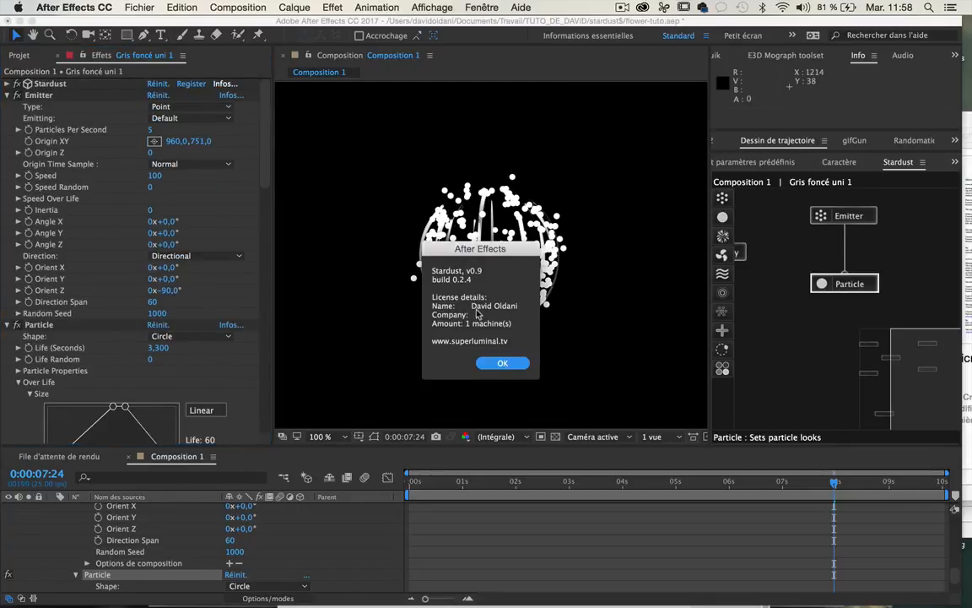
pyautogui.click(502, 364)
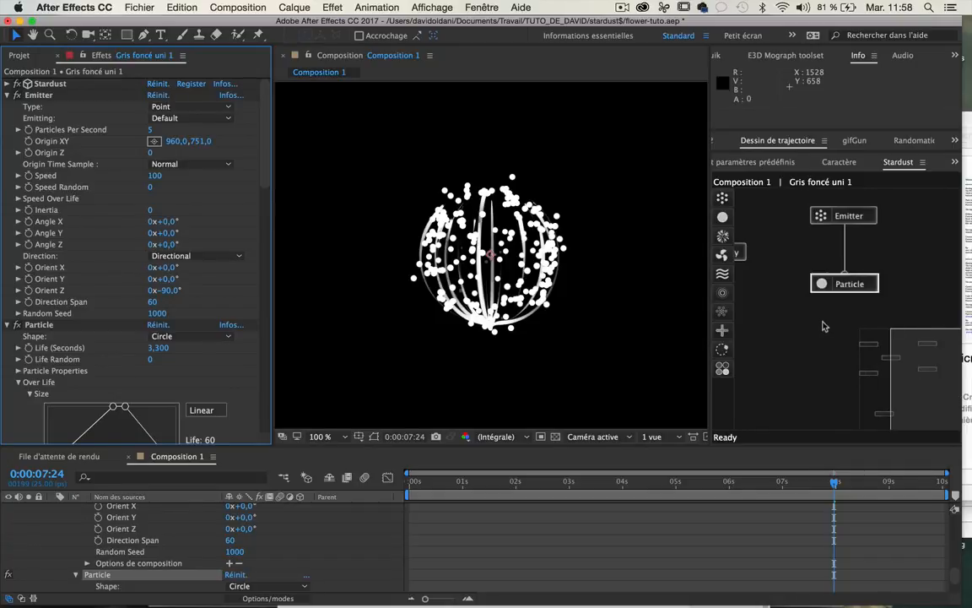
# Step: Set the second Emitter's Direction to Directional, its Orient Z to -91° and its Origin XY to 960, 571
pyautogui.moveTo(827, 285)
pyautogui.mouseDown()
pyautogui.moveTo(831, 324)
pyautogui.moveTo(828, 290)
pyautogui.mouseUp()
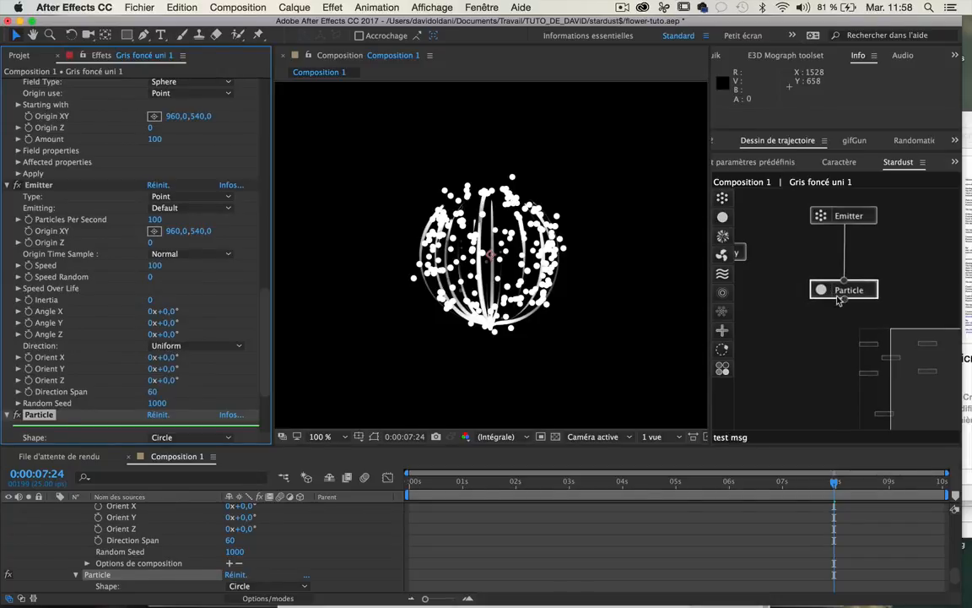
pyautogui.click(850, 216)
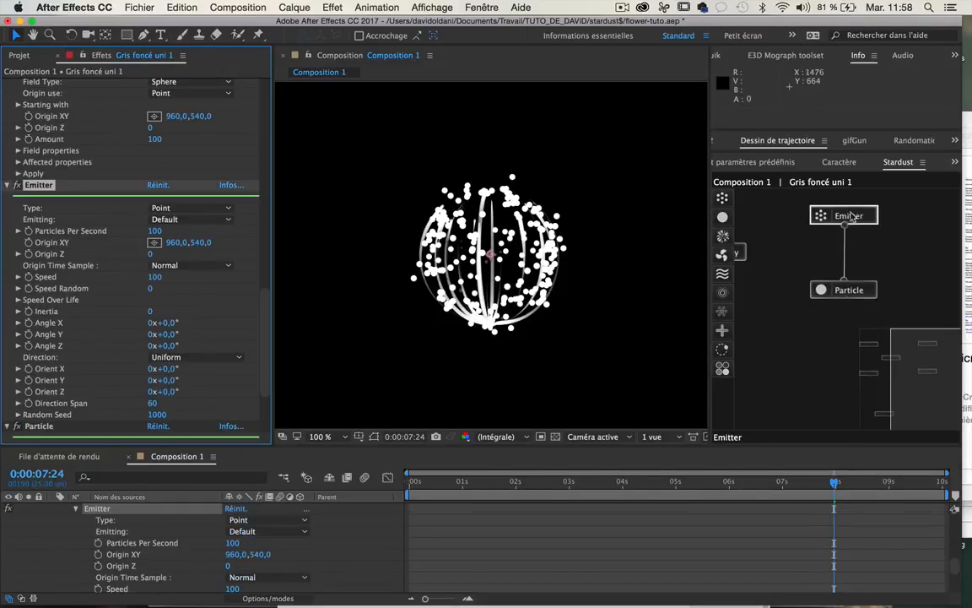
pyautogui.scroll(-5, 168, 253)
pyautogui.click(232, 252)
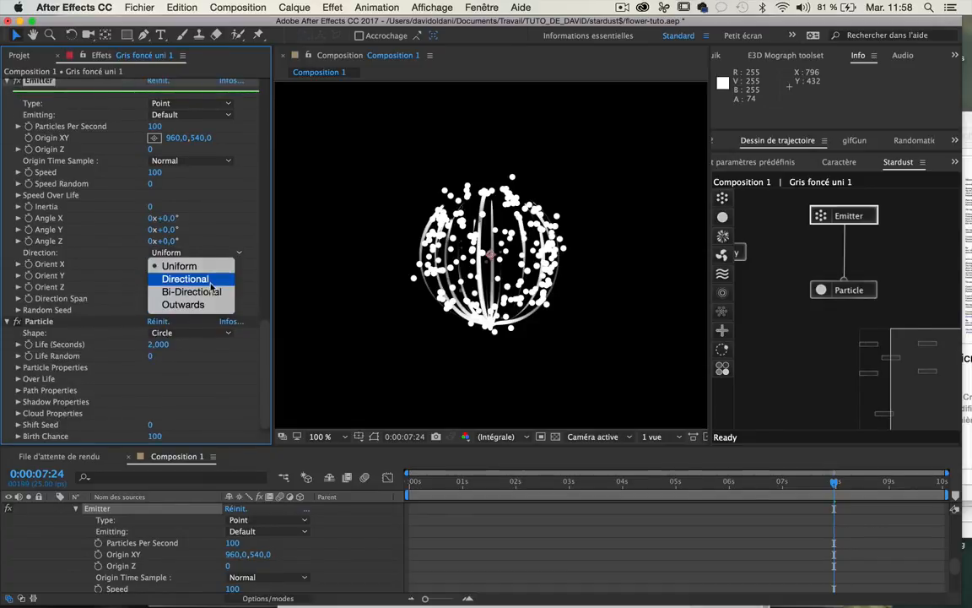
pyautogui.click(211, 282)
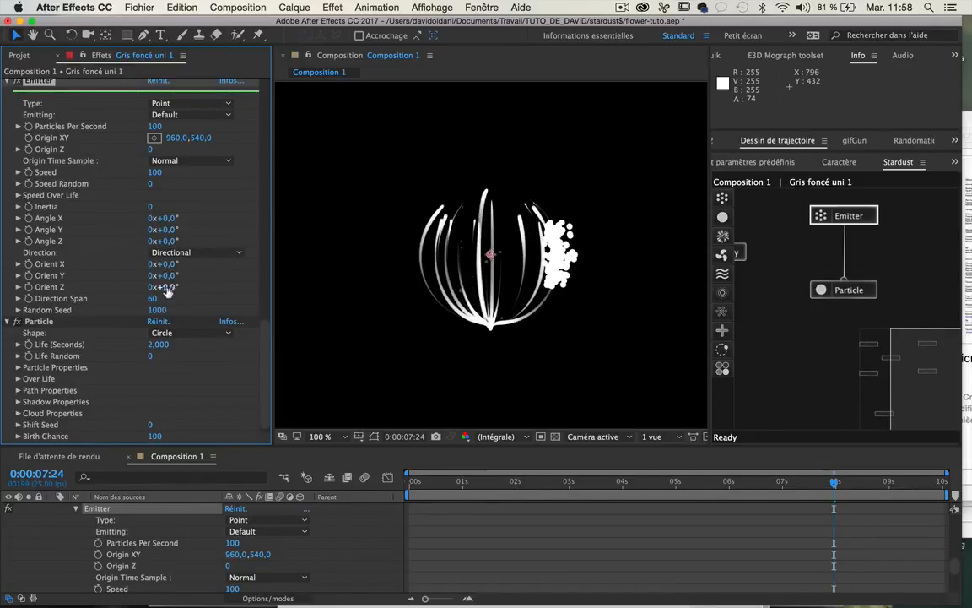
pyautogui.moveTo(160, 287); pyautogui.dragTo(103, 292)
pyautogui.moveTo(200, 138); pyautogui.dragTo(219, 127)
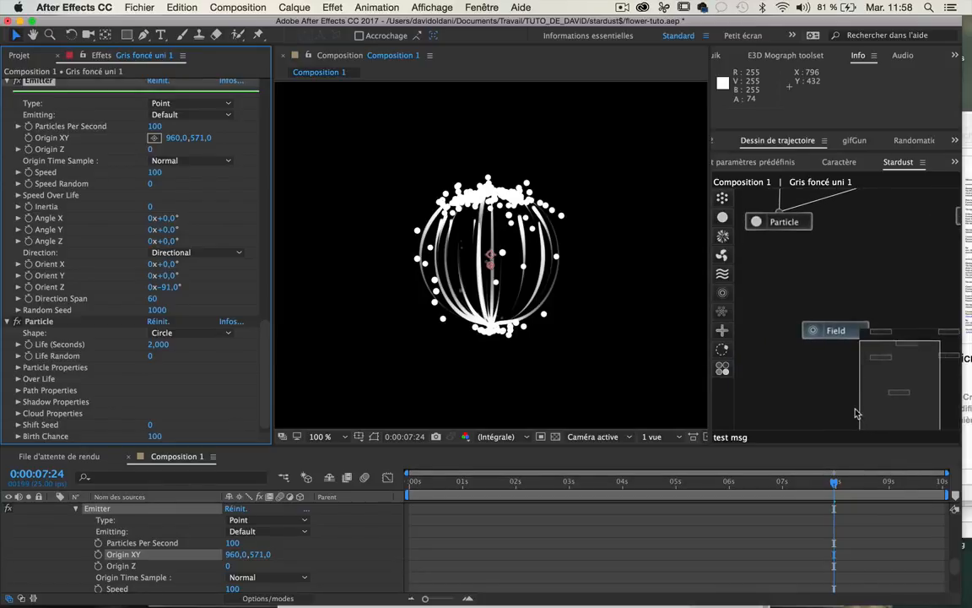
# Step: Connect the first system's Particle node to the spherical Field node
pyautogui.click(829, 330)
pyautogui.moveTo(773, 227); pyautogui.dragTo(830, 321)
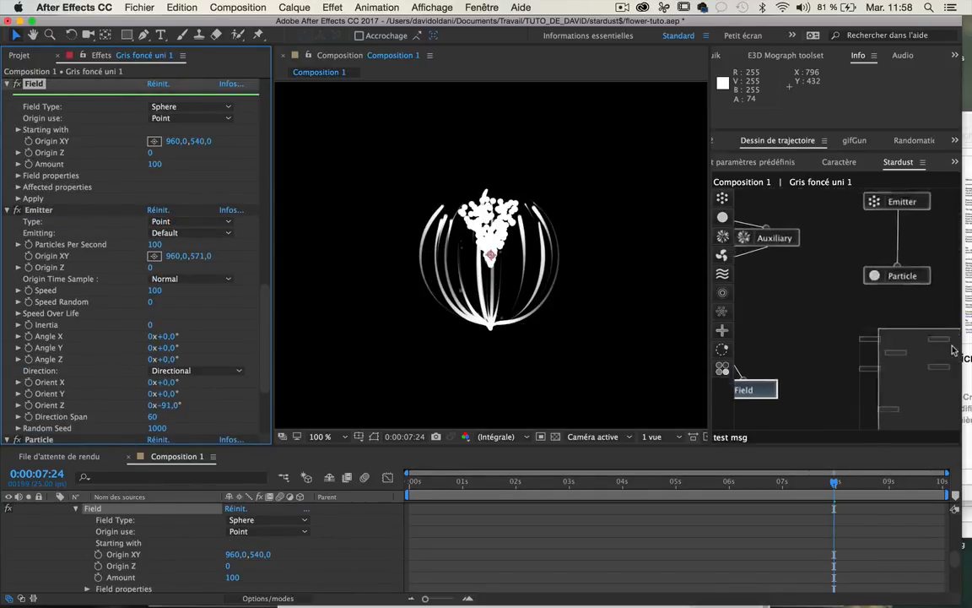
# Step: Realign the second Emitter and Particle nodes vertically and set that Emitter's Origin XY to 960, 747
pyautogui.click(862, 258)
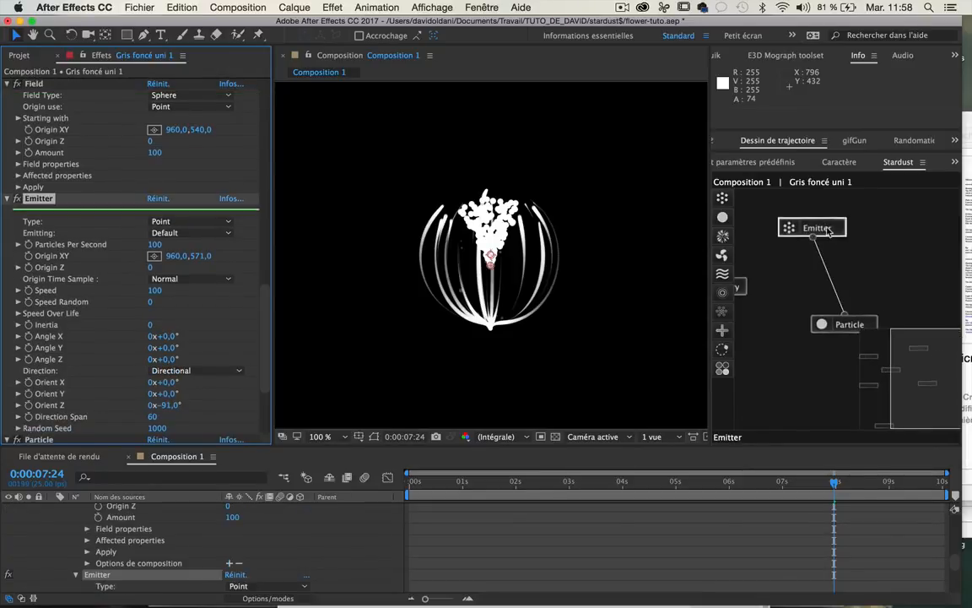
pyautogui.click(806, 317)
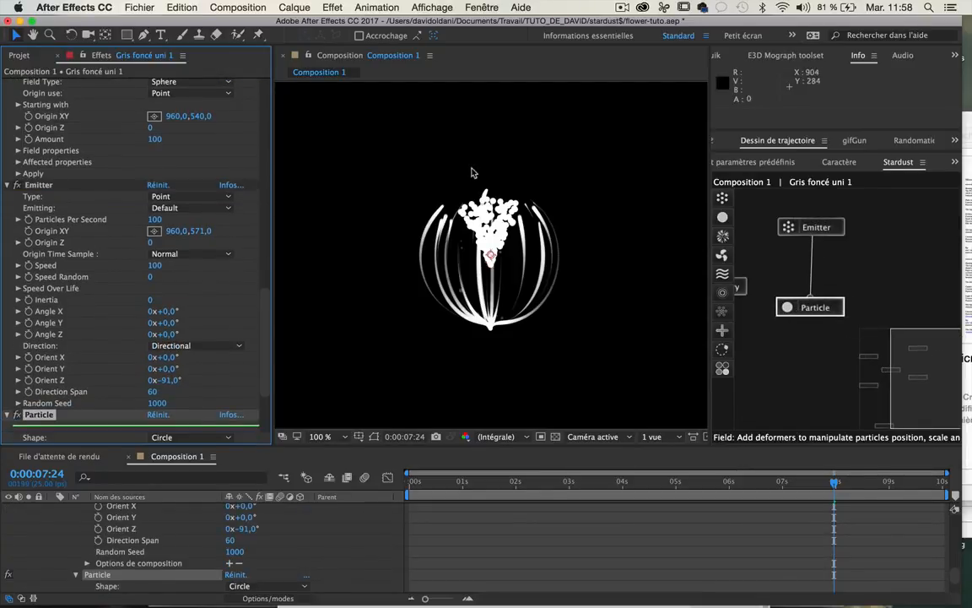
pyautogui.moveTo(199, 231); pyautogui.dragTo(293, 247)
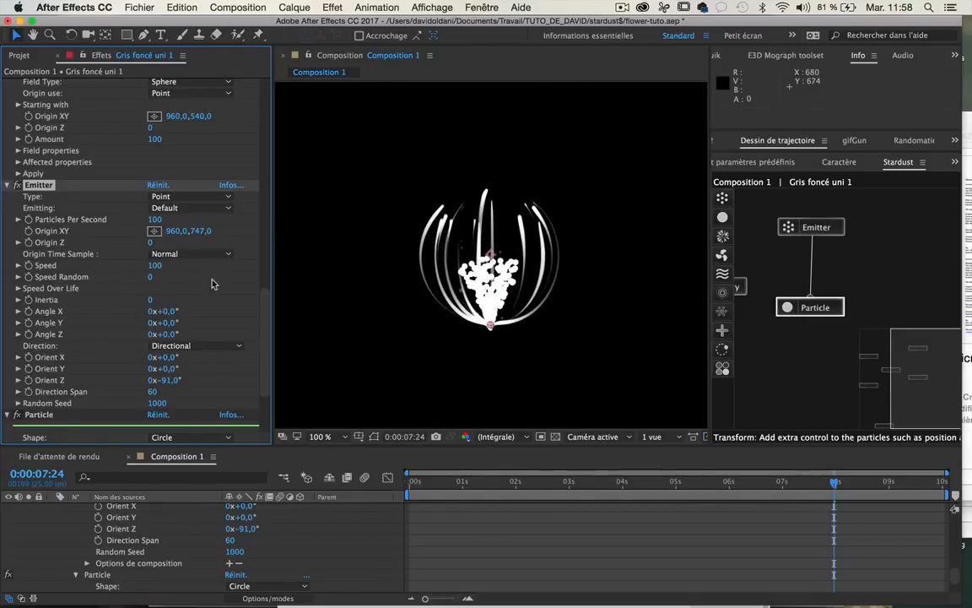
# Step: Add a second Auxiliary node and link it between the second Emitter and its Particle node
pyautogui.moveTo(723, 236); pyautogui.dragTo(766, 248)
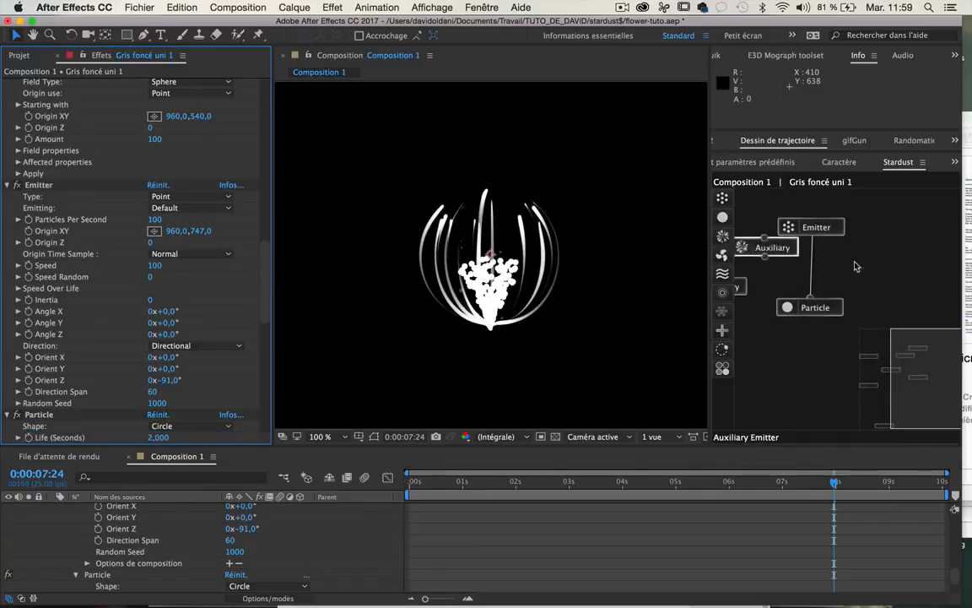
pyautogui.moveTo(855, 267); pyautogui.dragTo(874, 263)
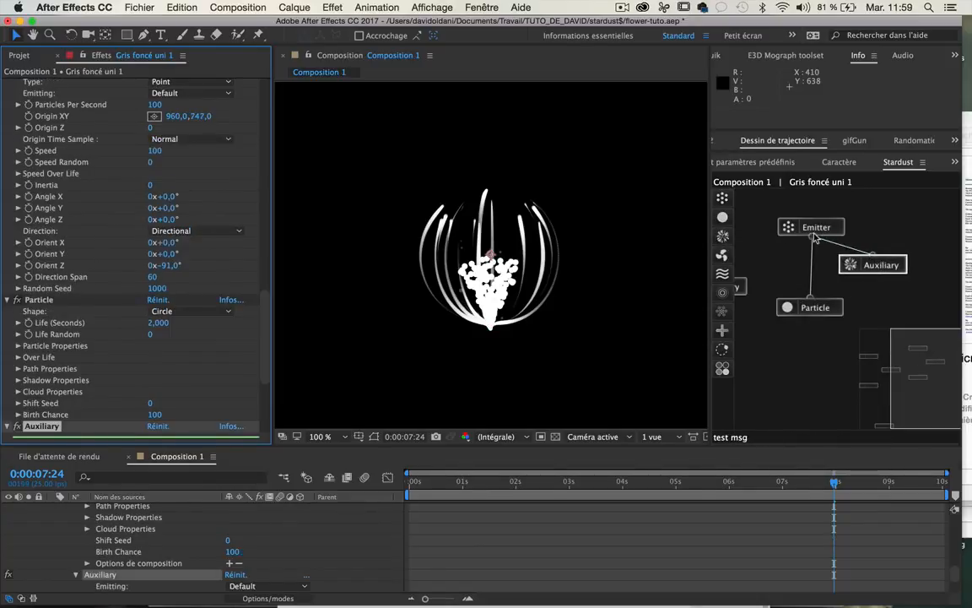
pyautogui.moveTo(873, 275); pyautogui.dragTo(812, 299)
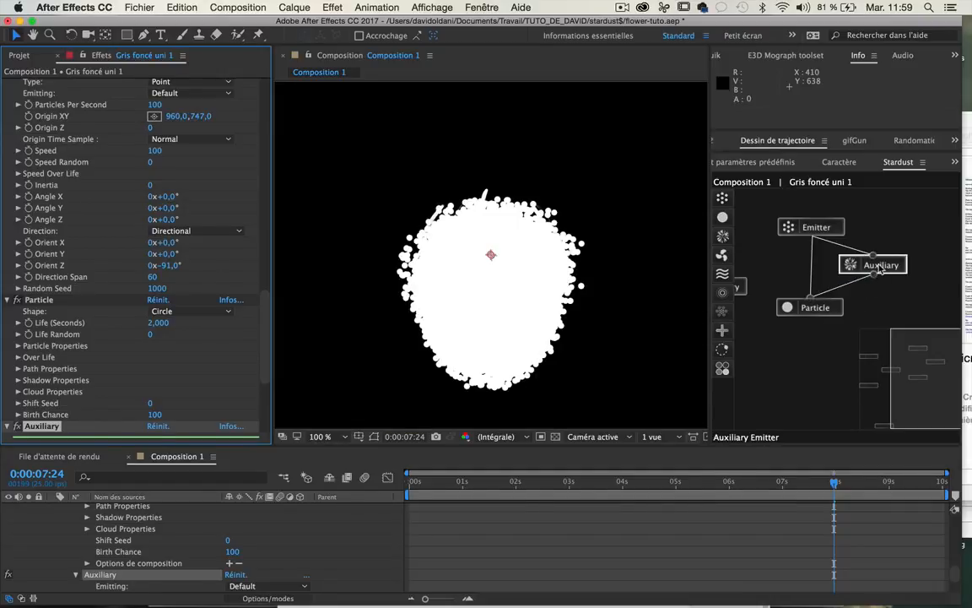
# Step: Set the new Auxiliary node's Speed to 0
pyautogui.scroll(-5, 82, 293)
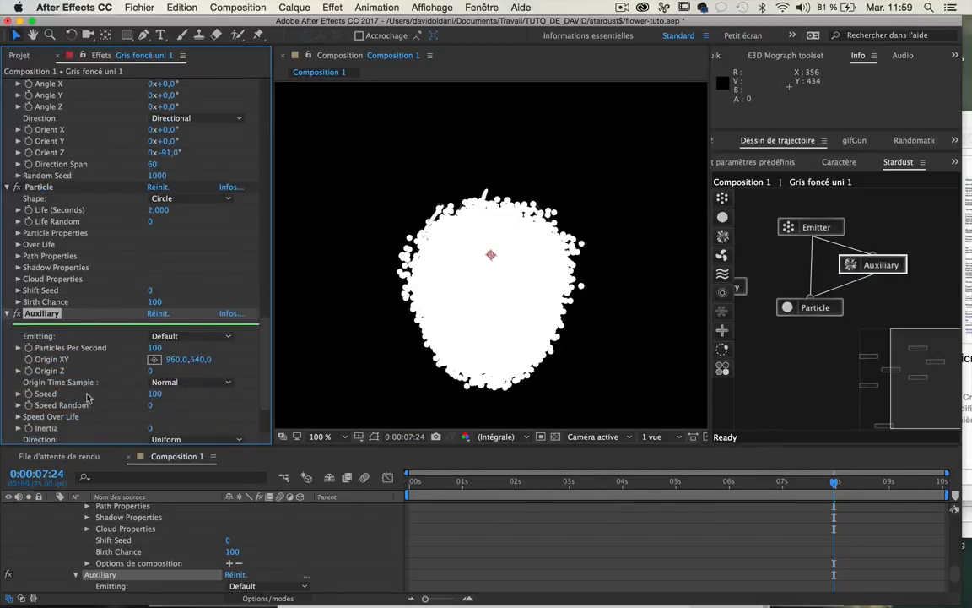
pyautogui.click(152, 393)
pyautogui.write('0')
pyautogui.press('Return')
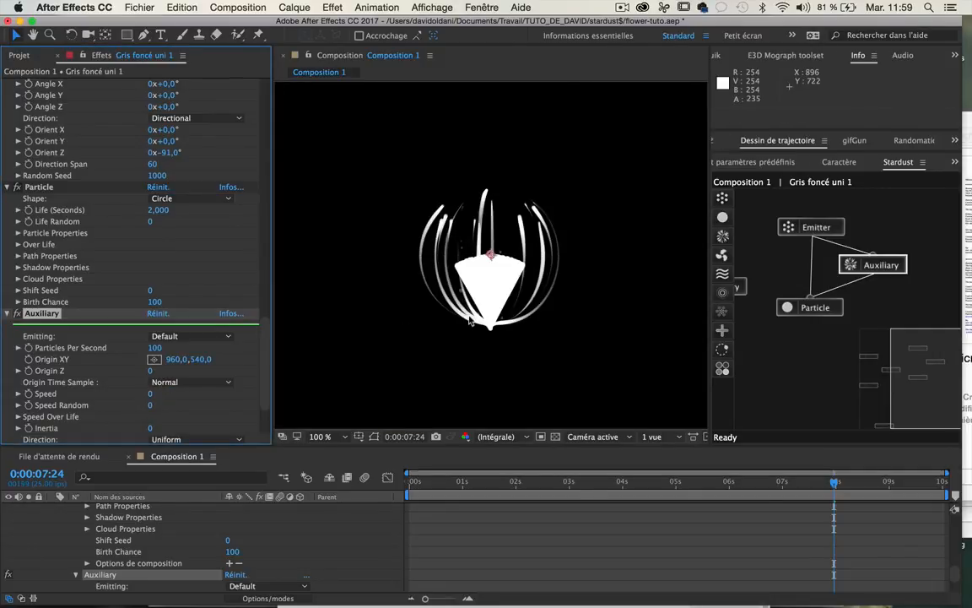
# Step: Set the second Particle node's Size to 2 pixels and the second Emitter's Particles Per Second to 20
pyautogui.click(825, 312)
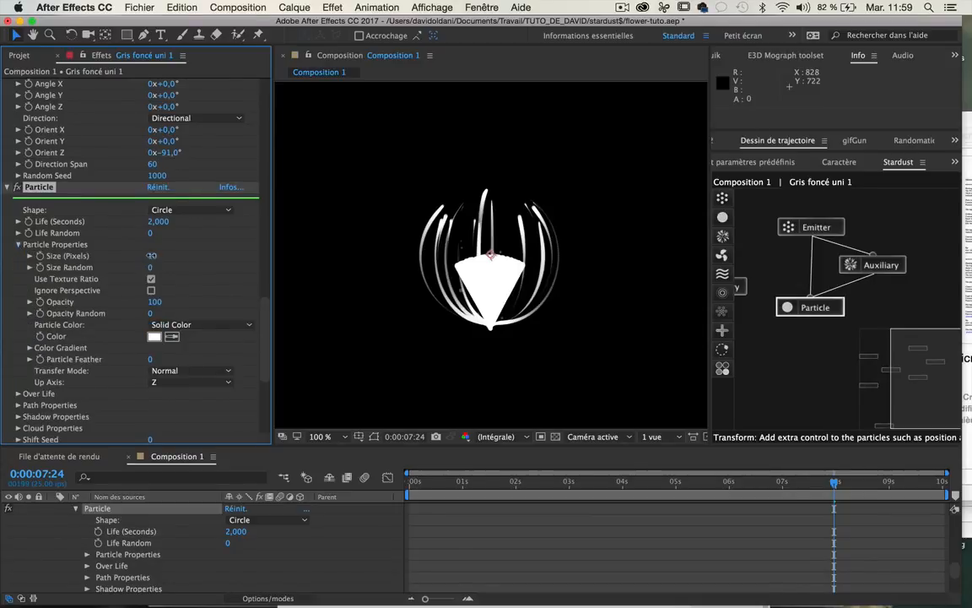
pyautogui.write('2')
pyautogui.press('Return')
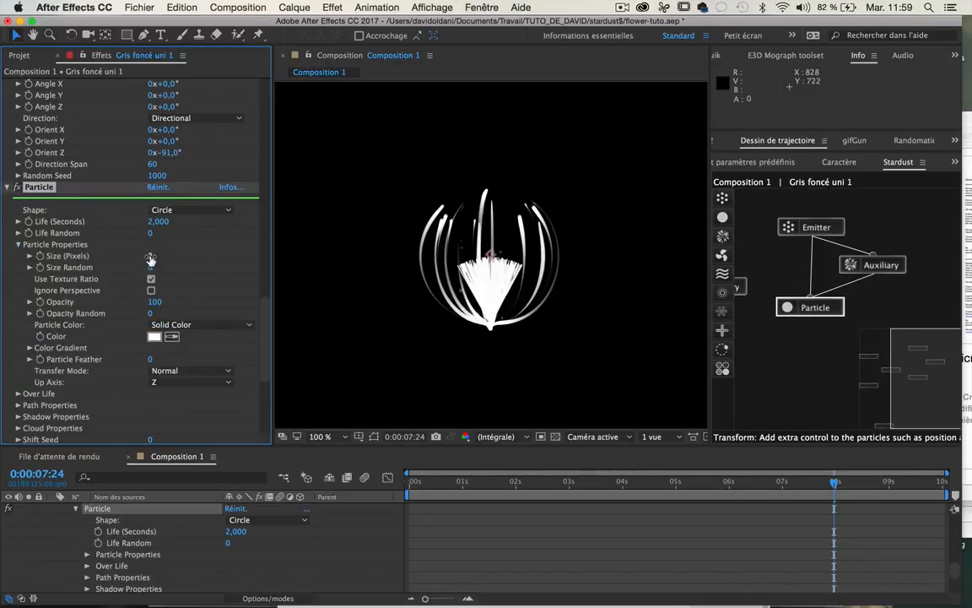
pyautogui.click(806, 228)
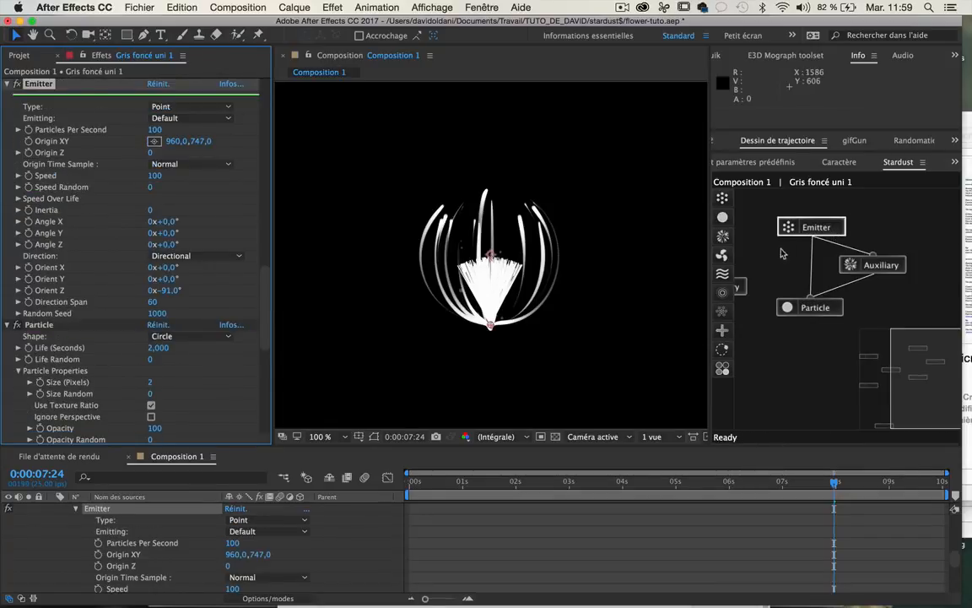
pyautogui.click(154, 129)
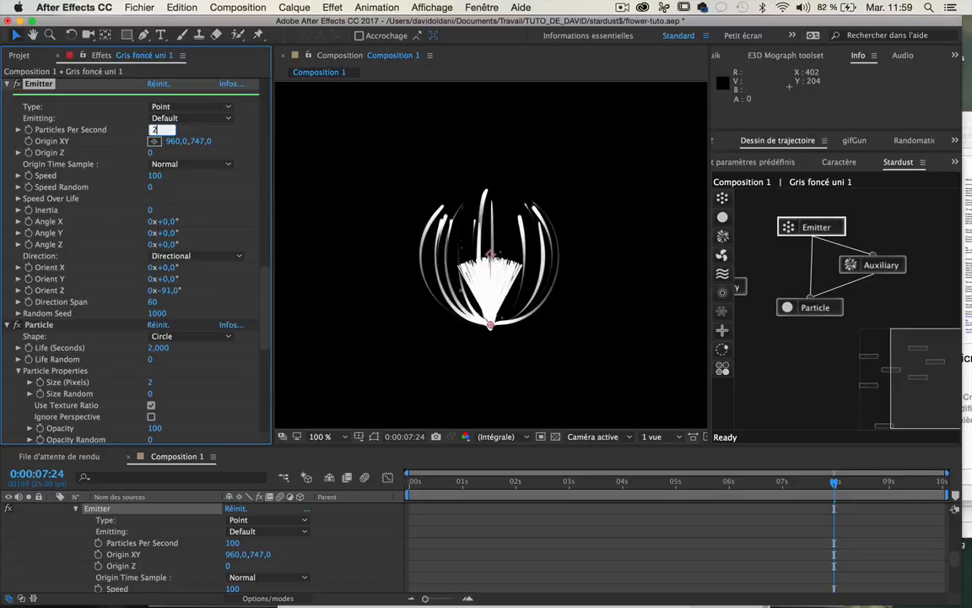
pyautogui.write('20')
pyautogui.press('Return')
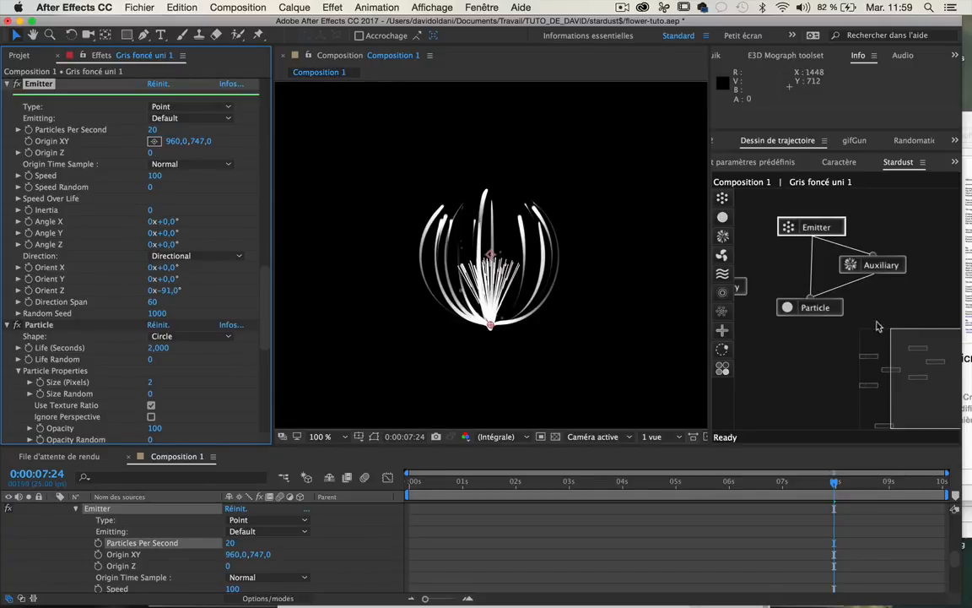
# Step: Set the second Particle node's Size to 13 pixels and the second Emitter's Particles Per Second to 2
pyautogui.click(798, 306)
pyautogui.scroll(-2, 110, 304)
pyautogui.scroll(-1, 114, 317)
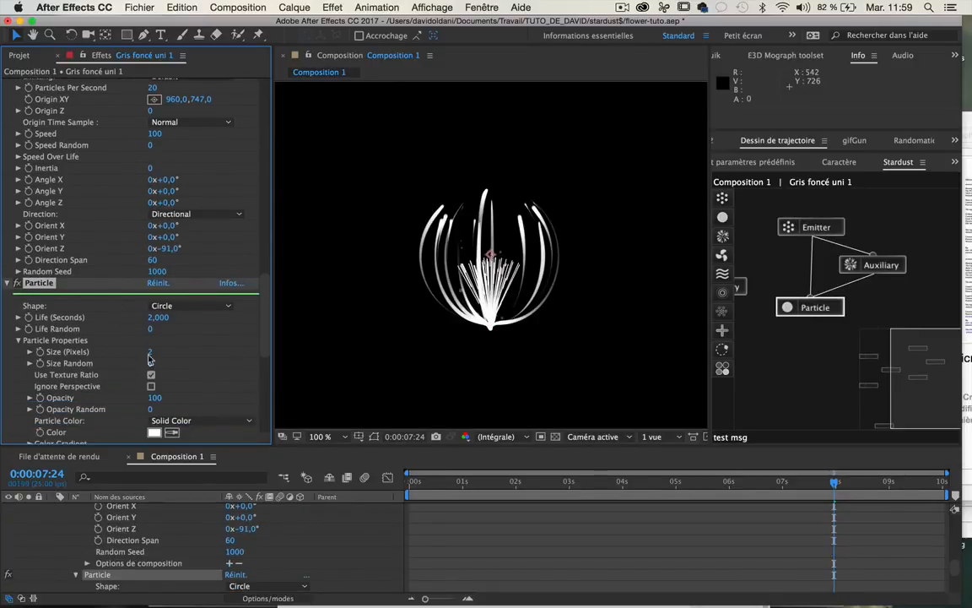
pyautogui.moveTo(150, 351); pyautogui.dragTo(169, 351)
pyautogui.click(810, 227)
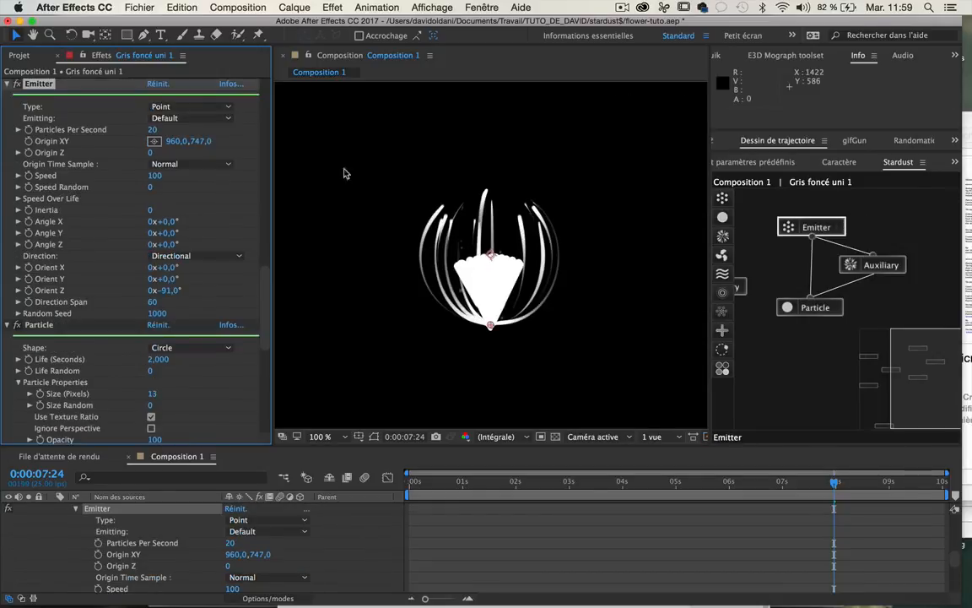
pyautogui.click(153, 130)
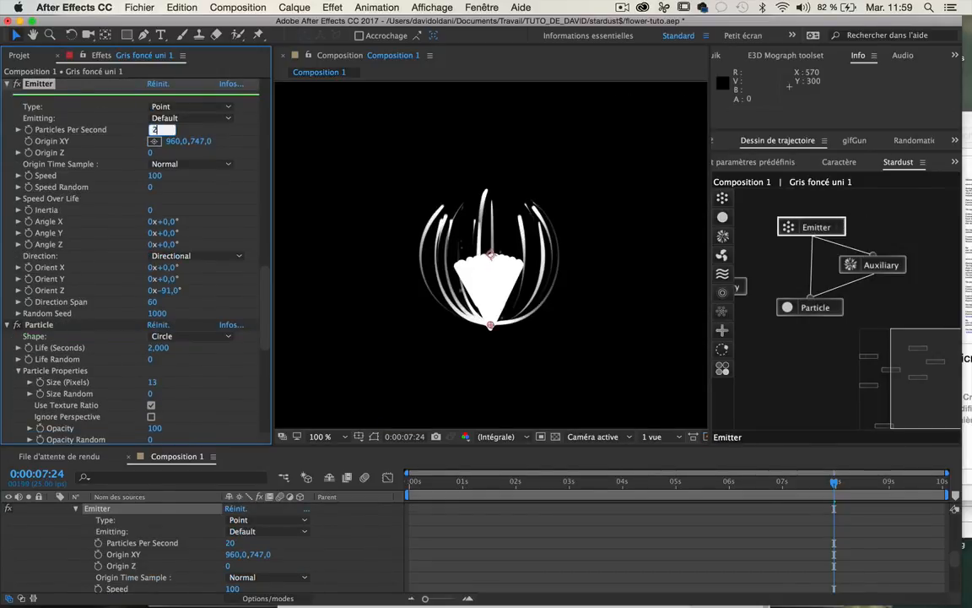
pyautogui.press('Return')
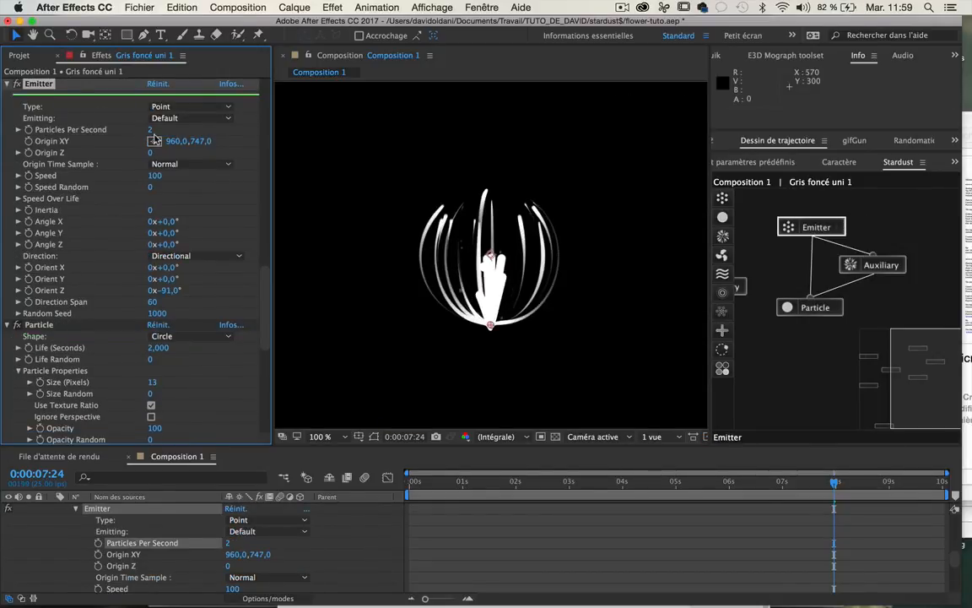
# Step: Shape the second Particle's Size over-life curve with two high mid-life points, lowering the start to 3 and the end to 5
pyautogui.click(43, 324)
pyautogui.scroll(-3, 97, 260)
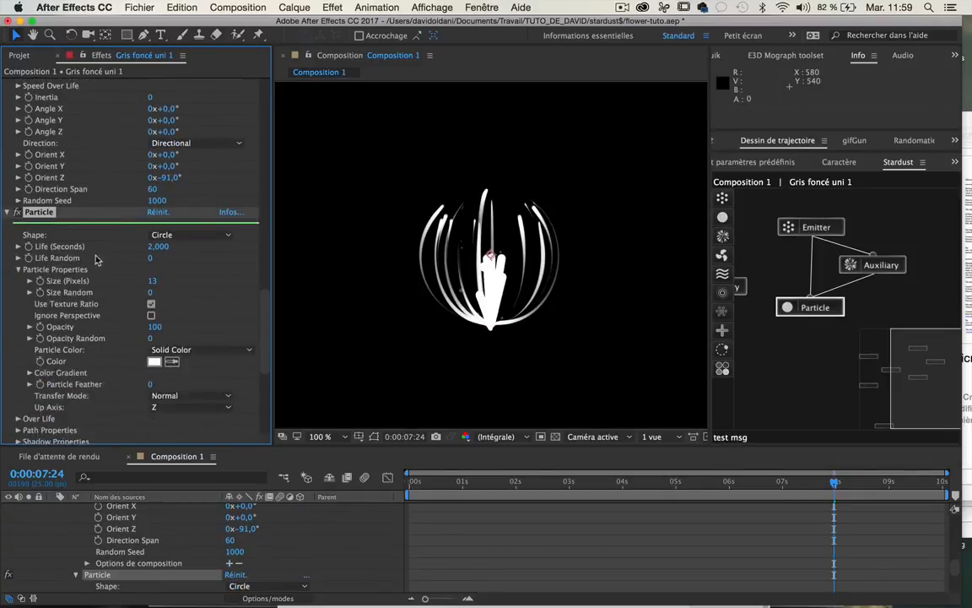
pyautogui.scroll(-2, 97, 260)
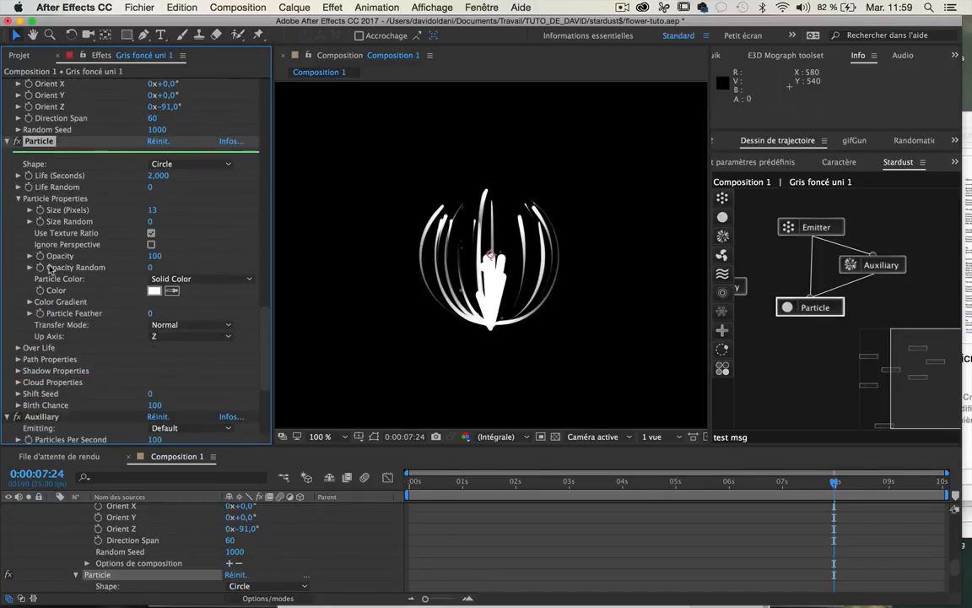
pyautogui.click(18, 198)
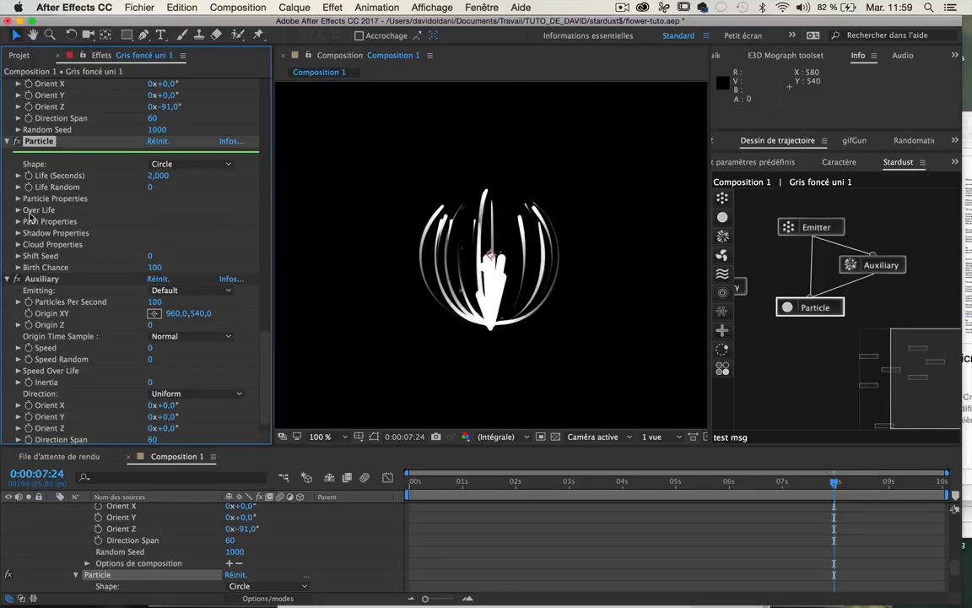
pyautogui.click(18, 210)
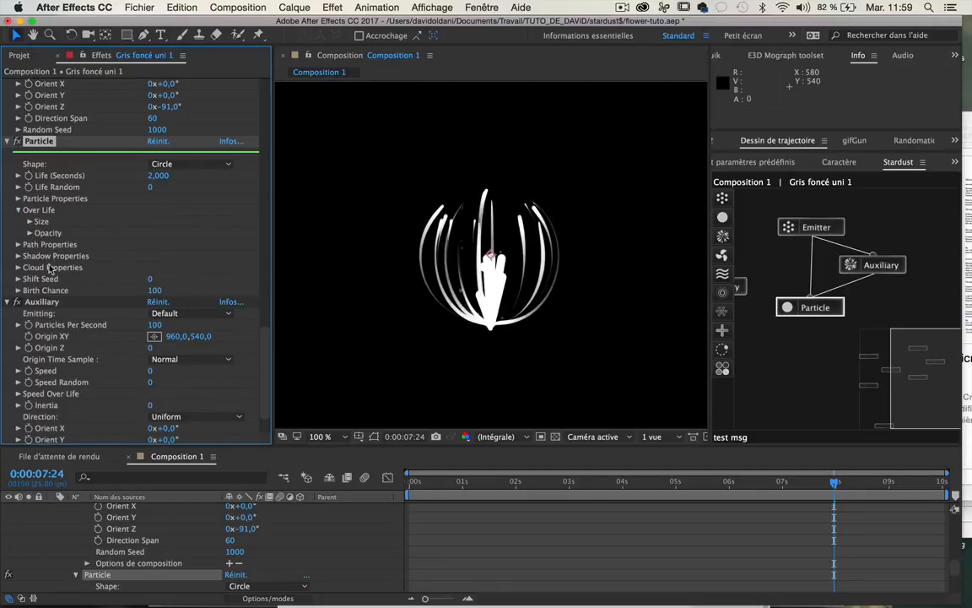
pyautogui.click(30, 222)
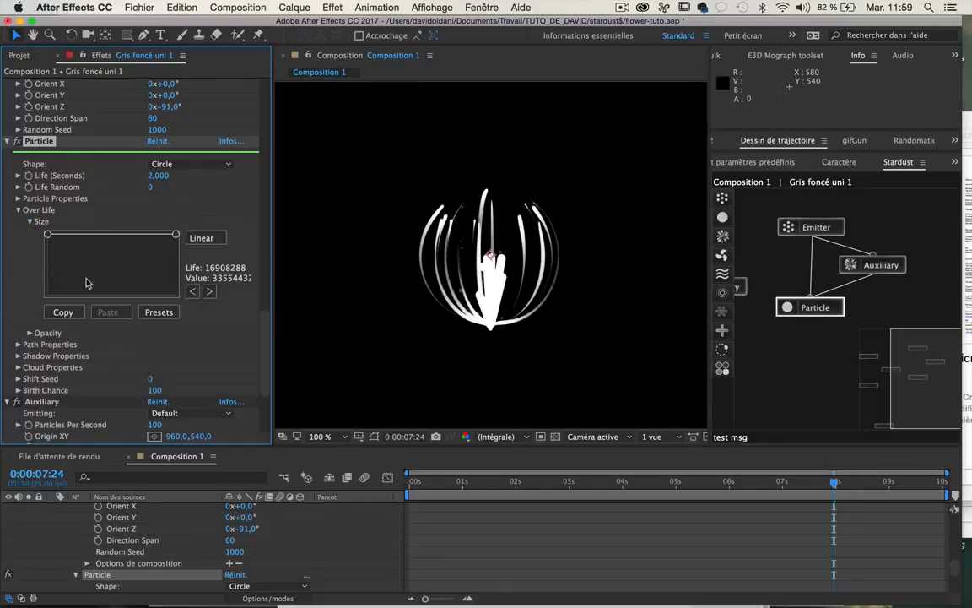
pyautogui.click(93, 235)
pyautogui.click(137, 236)
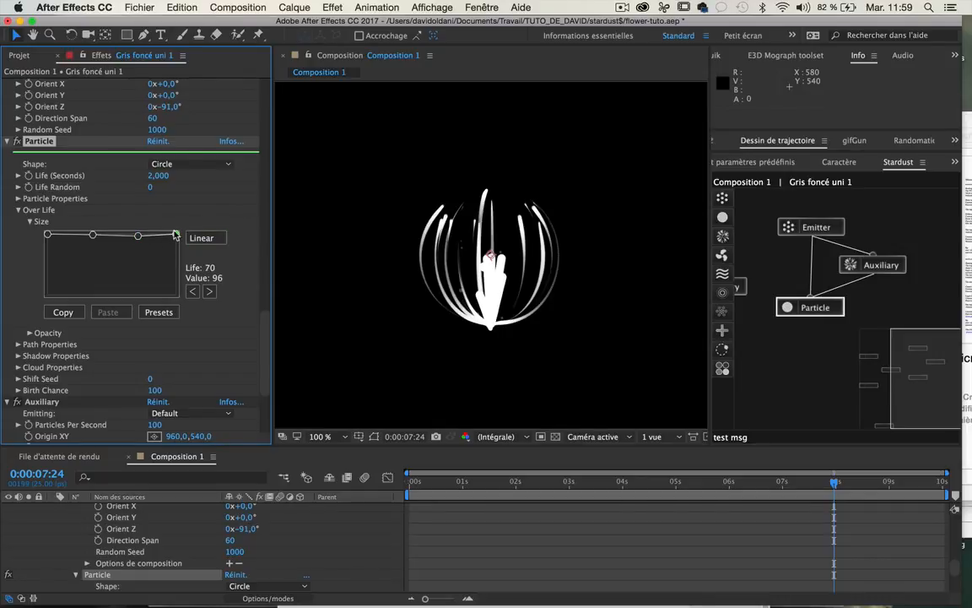
pyautogui.moveTo(175, 235); pyautogui.dragTo(175, 291)
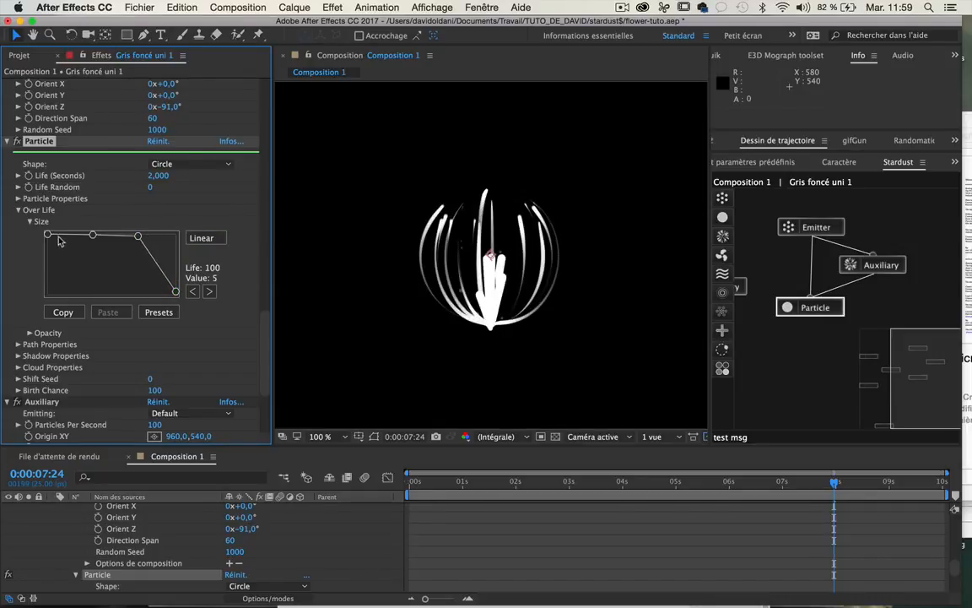
pyautogui.moveTo(50, 239); pyautogui.dragTo(48, 292)
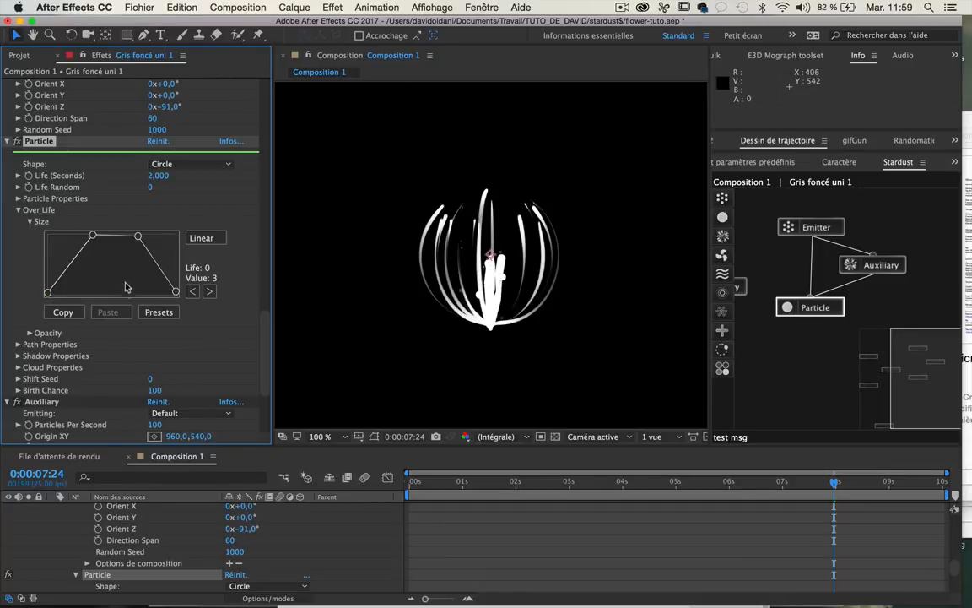
# Step: Set the second Particle's colour to the light pink EBBAEE
pyautogui.scroll(-6, 114, 263)
pyautogui.click(820, 307)
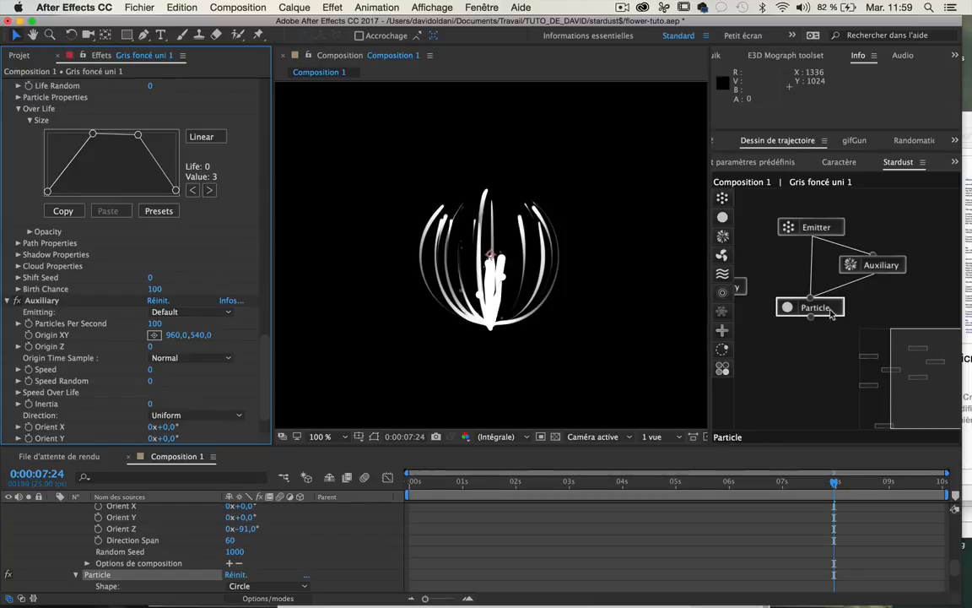
pyautogui.scroll(5, 145, 237)
pyautogui.scroll(-4, 144, 237)
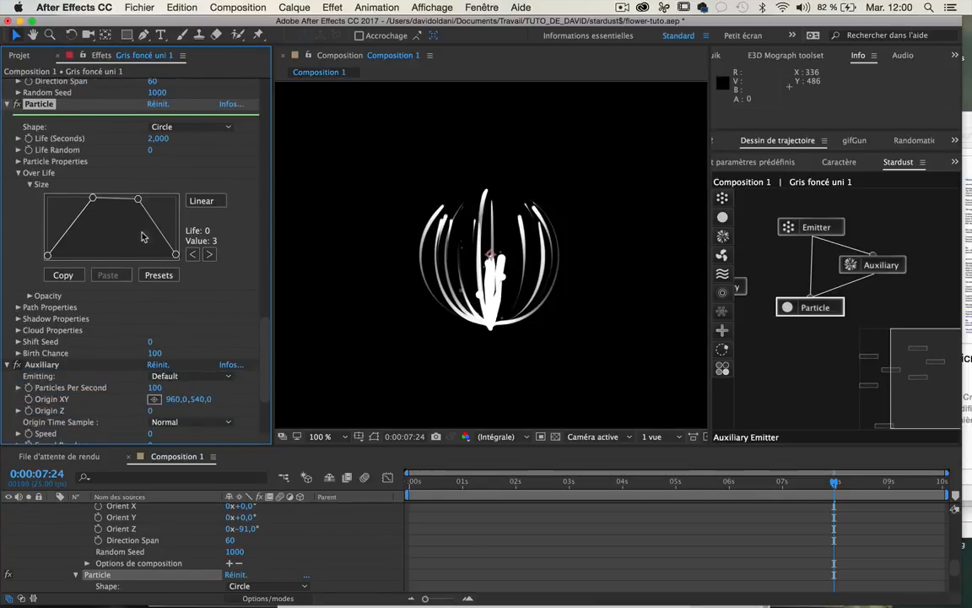
pyautogui.click(19, 161)
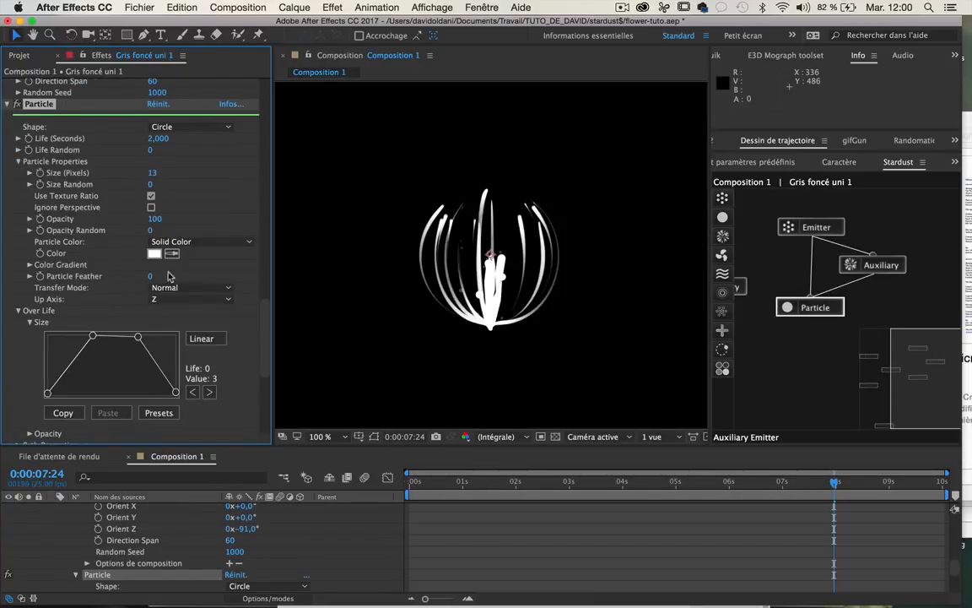
pyautogui.click(154, 255)
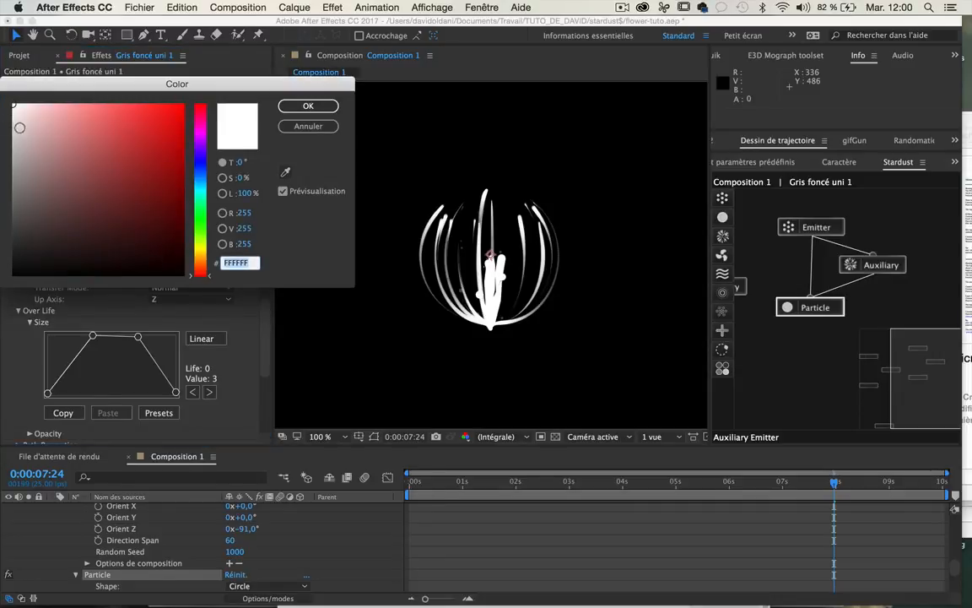
pyautogui.moveTo(195, 145); pyautogui.dragTo(199, 134)
pyautogui.click(63, 123)
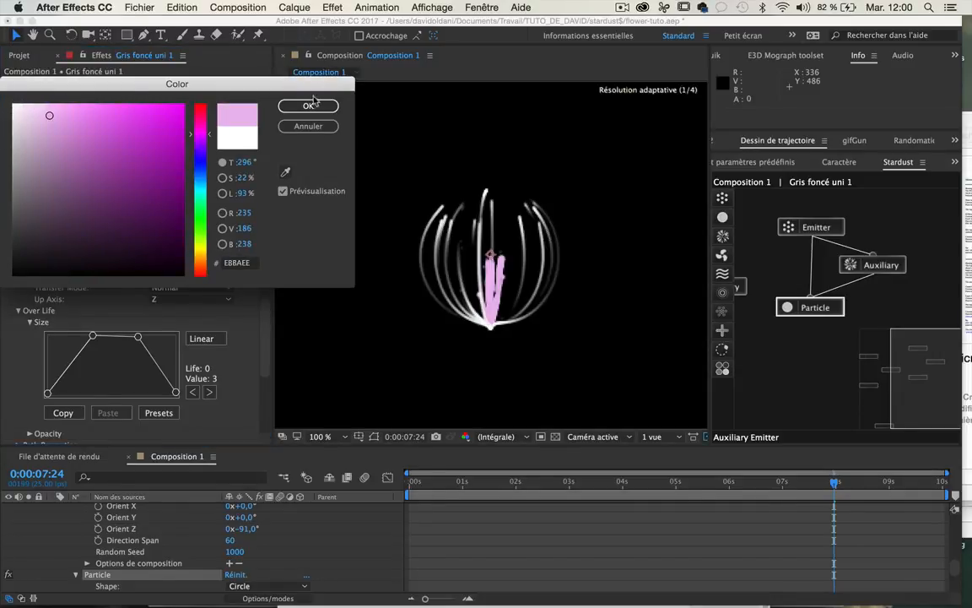
pyautogui.click(308, 106)
# Step: Turn on shadows in the second Particle's Shadow Properties
pyautogui.scroll(-6, 194, 156)
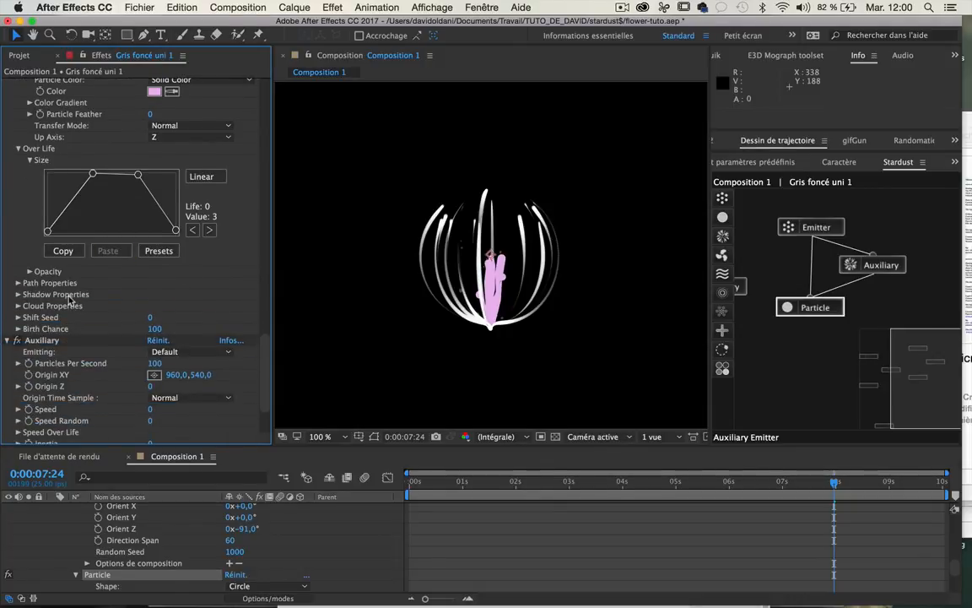
pyautogui.click(18, 303)
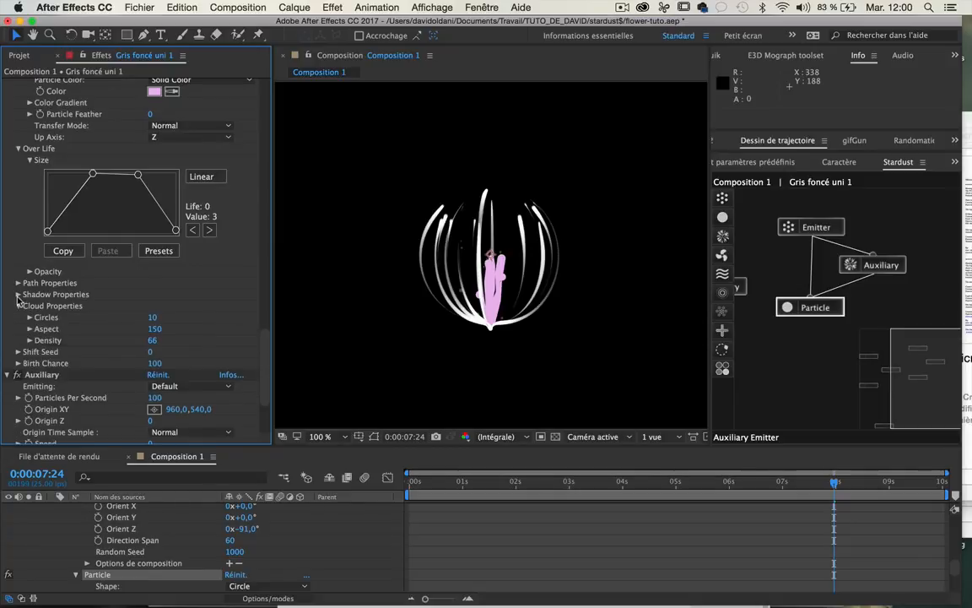
pyautogui.click(18, 295)
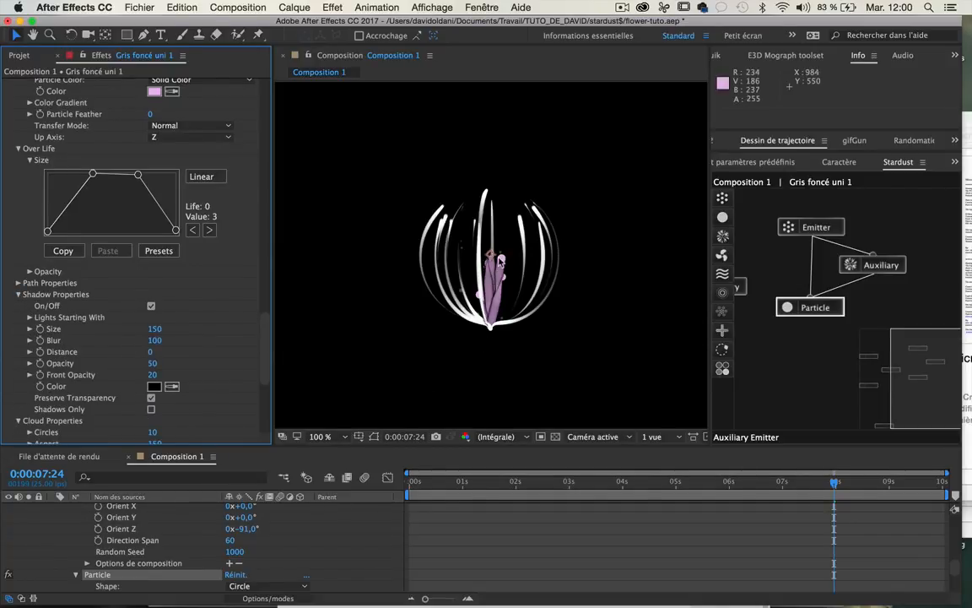
# Step: Switch the second Particle's Size over-life curve to Bezier interpolation, keeping its four existing points
pyautogui.press('.')
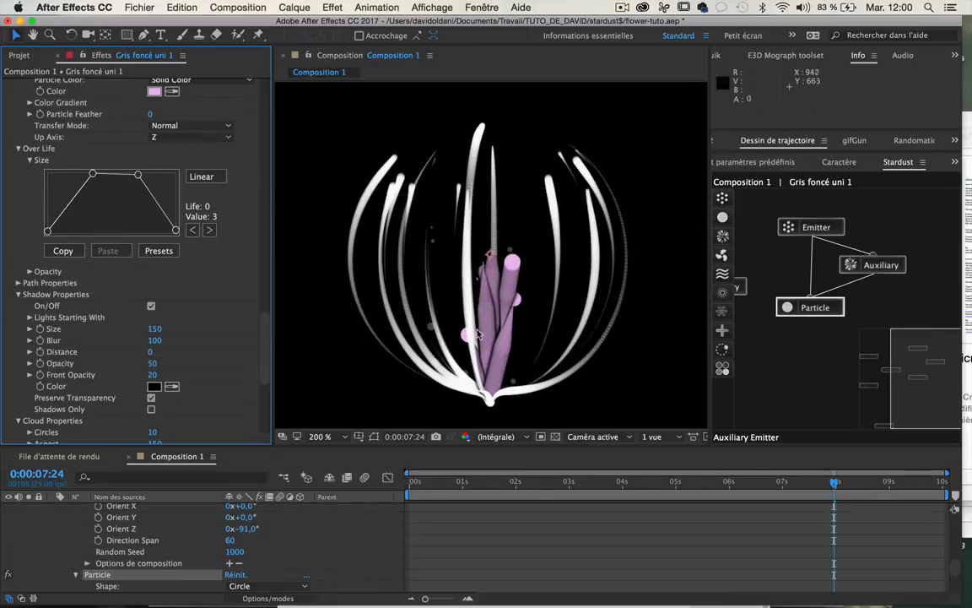
pyautogui.press('.')
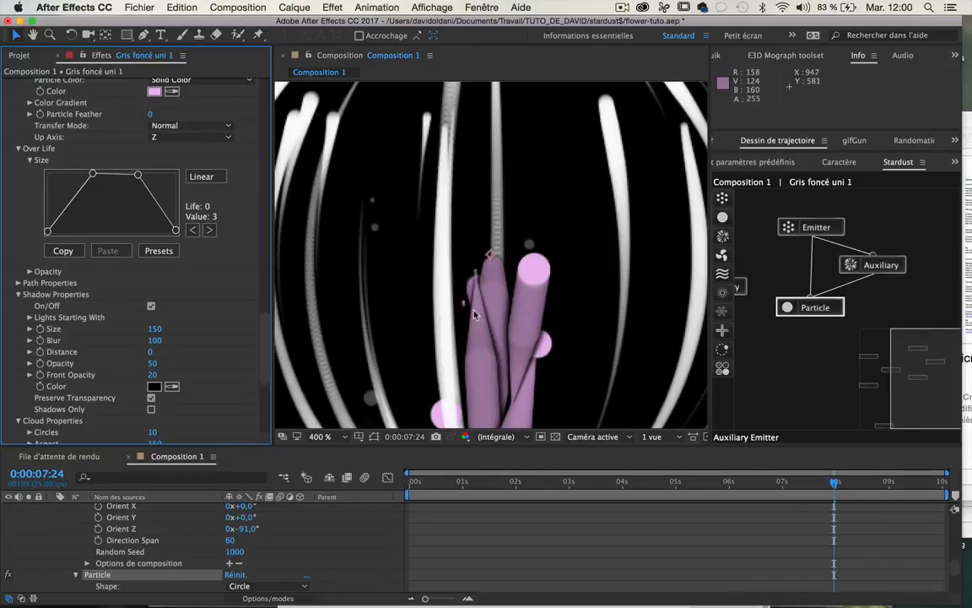
pyautogui.press(',')
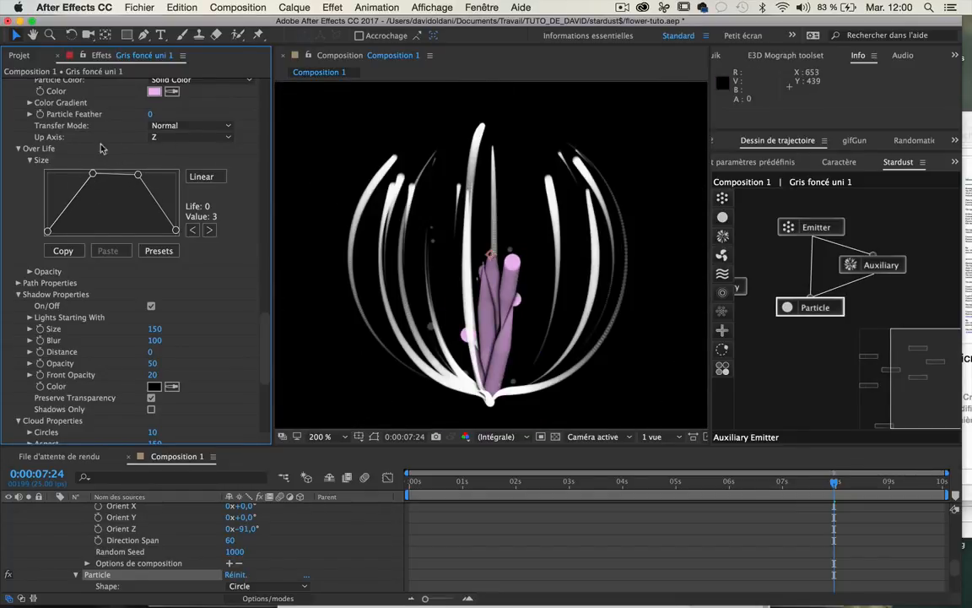
pyautogui.click(201, 176)
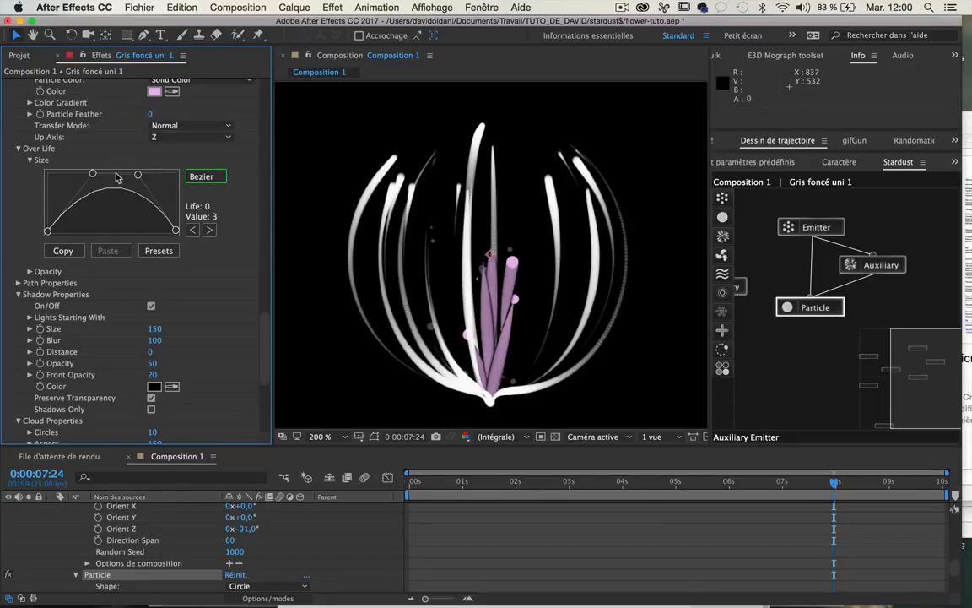
pyautogui.moveTo(113, 188); pyautogui.dragTo(112, 233)
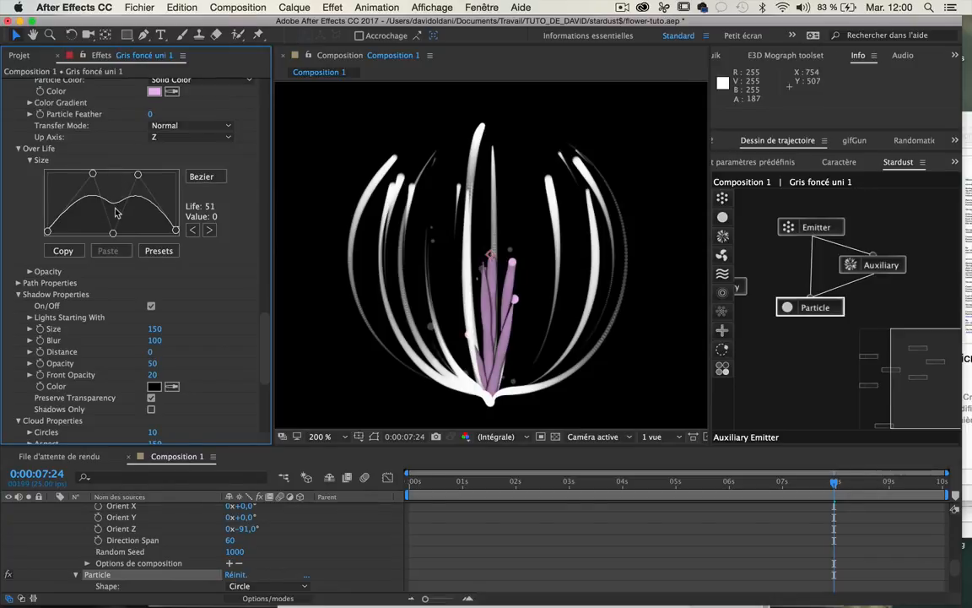
pyautogui.press('super+z')
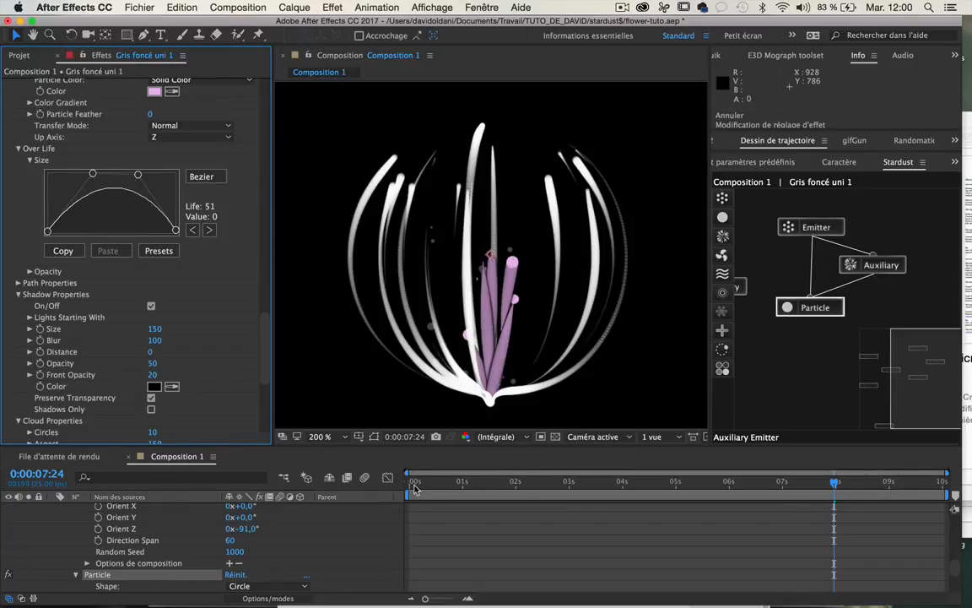
# Step: Move the current time to 0:00:05:00 and add a Field node linked from the second Particle node
pyautogui.moveTo(414, 487); pyautogui.dragTo(675, 483)
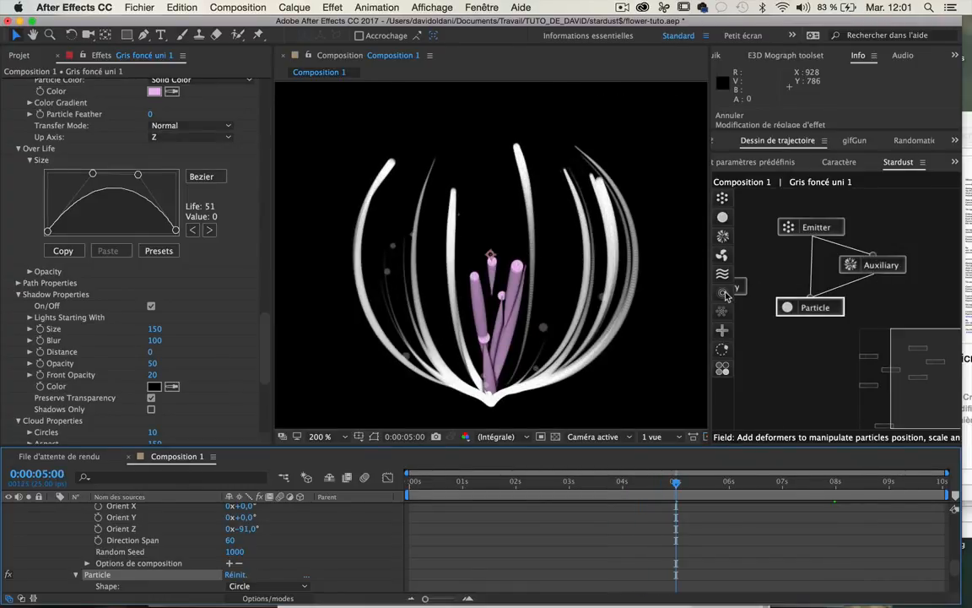
pyautogui.moveTo(726, 295); pyautogui.dragTo(825, 365)
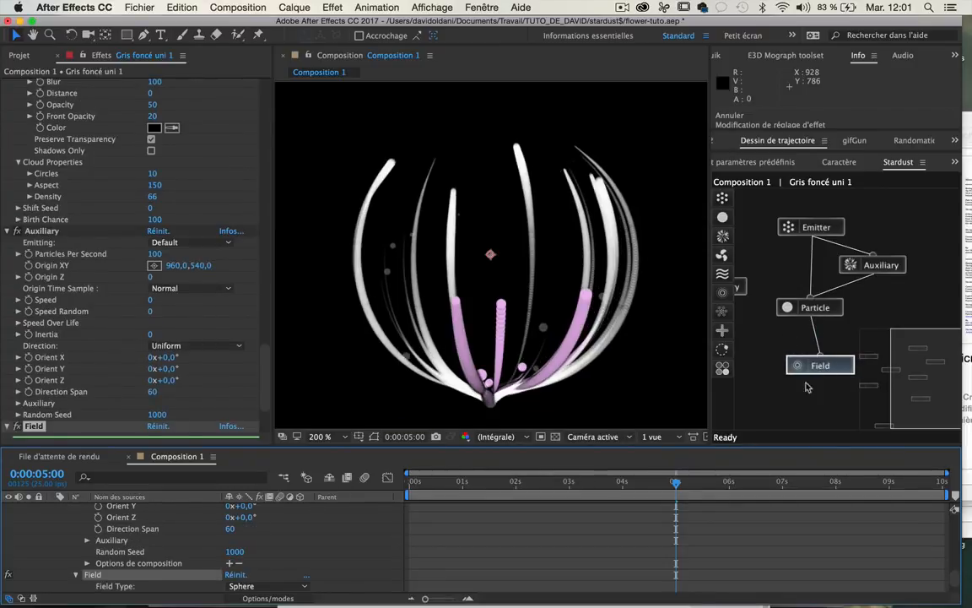
# Step: Change the Field's type to Bend and set its Bend amount to 91
pyautogui.scroll(-2, 118, 352)
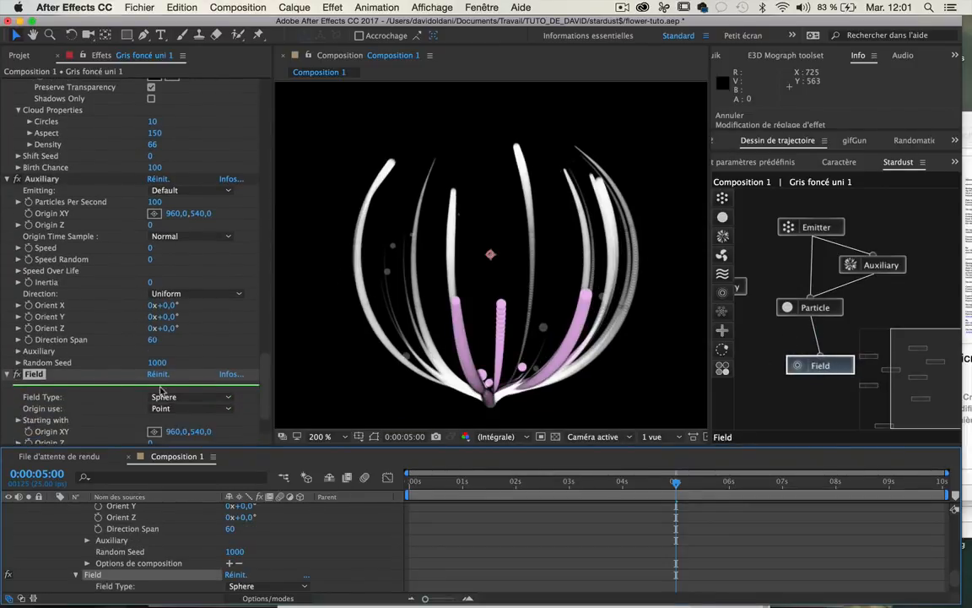
pyautogui.click(170, 397)
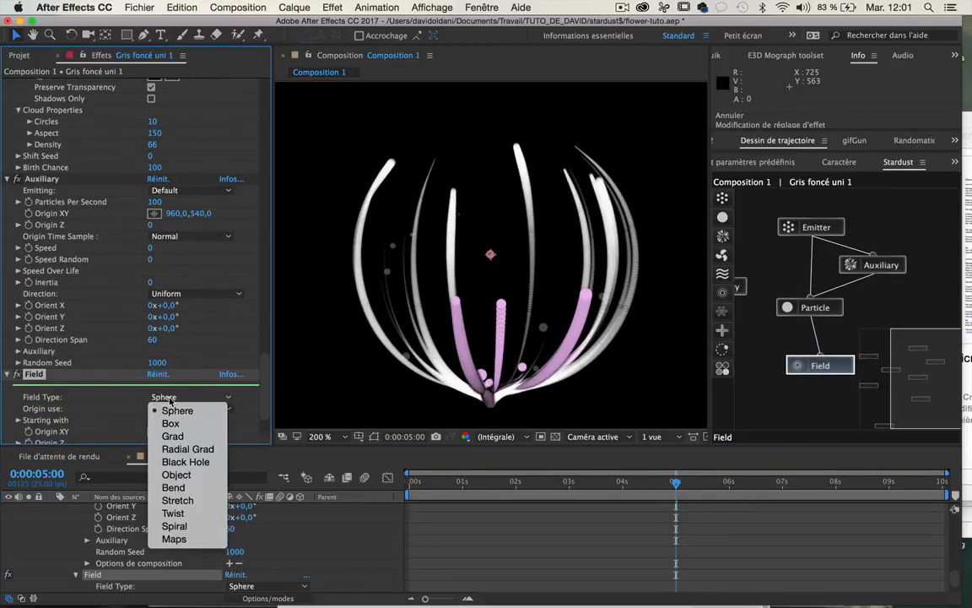
pyautogui.click(173, 487)
pyautogui.scroll(-3, 106, 374)
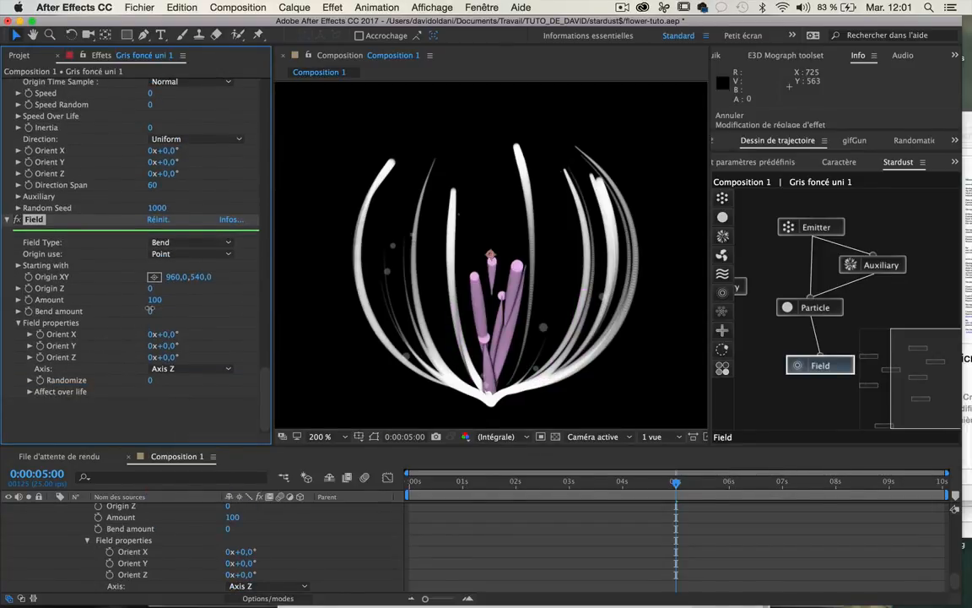
pyautogui.moveTo(149, 310); pyautogui.dragTo(204, 302)
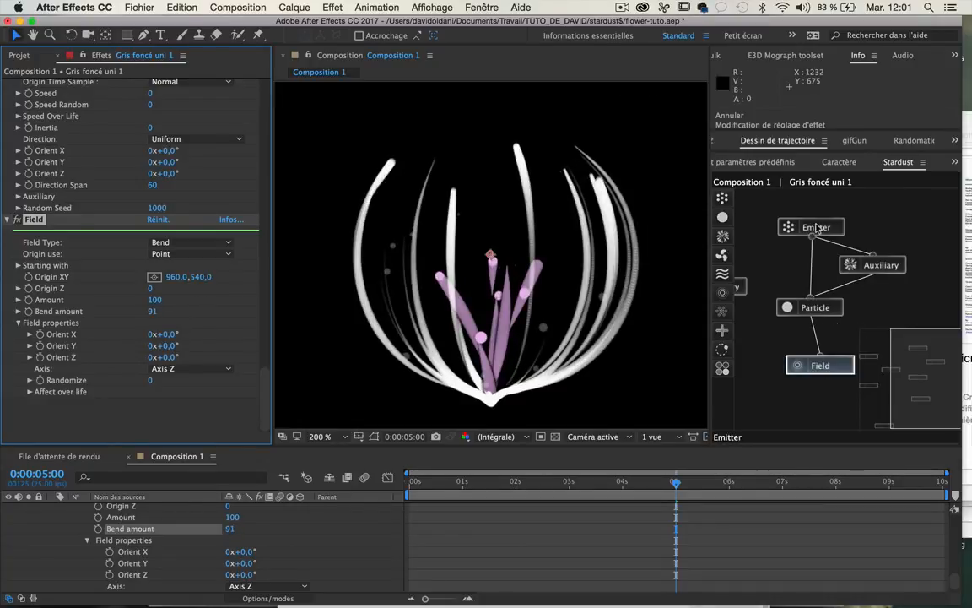
# Step: Move the current time to 0:00:06:00 and set the second Emitter's speed to 130
pyautogui.click(808, 307)
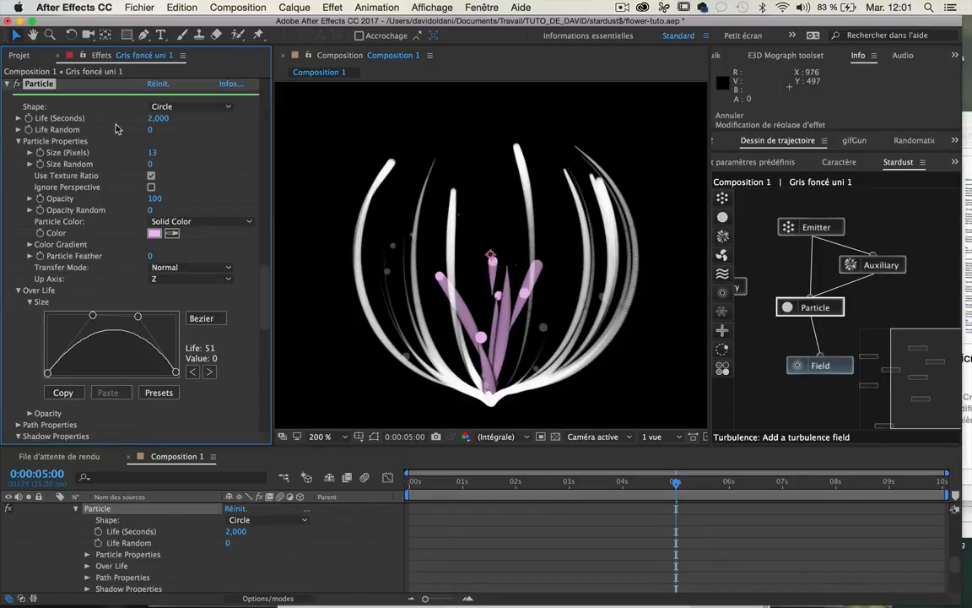
pyautogui.moveTo(627, 485); pyautogui.dragTo(730, 454)
pyautogui.click(811, 227)
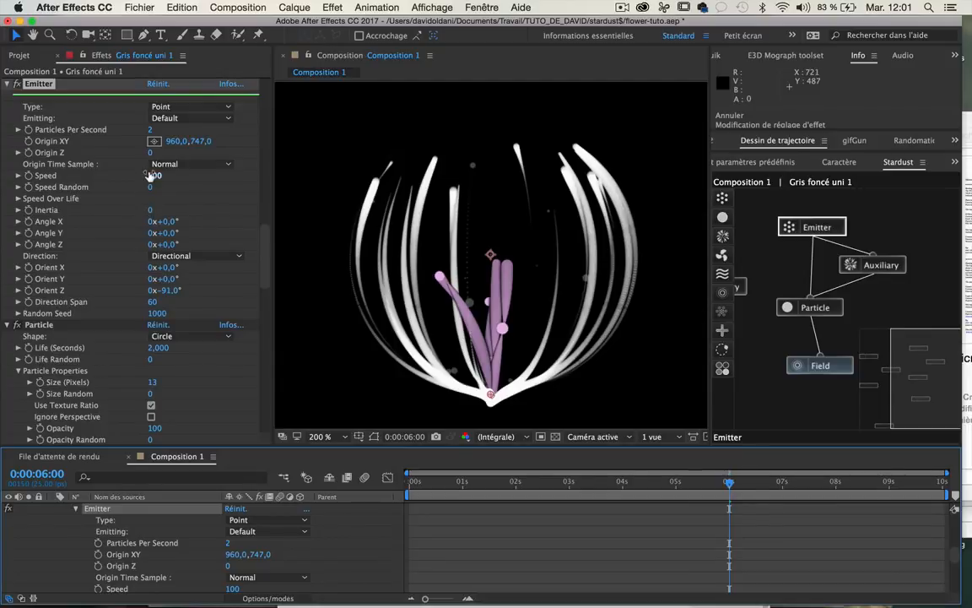
pyautogui.moveTo(150, 174); pyautogui.dragTo(151, 175)
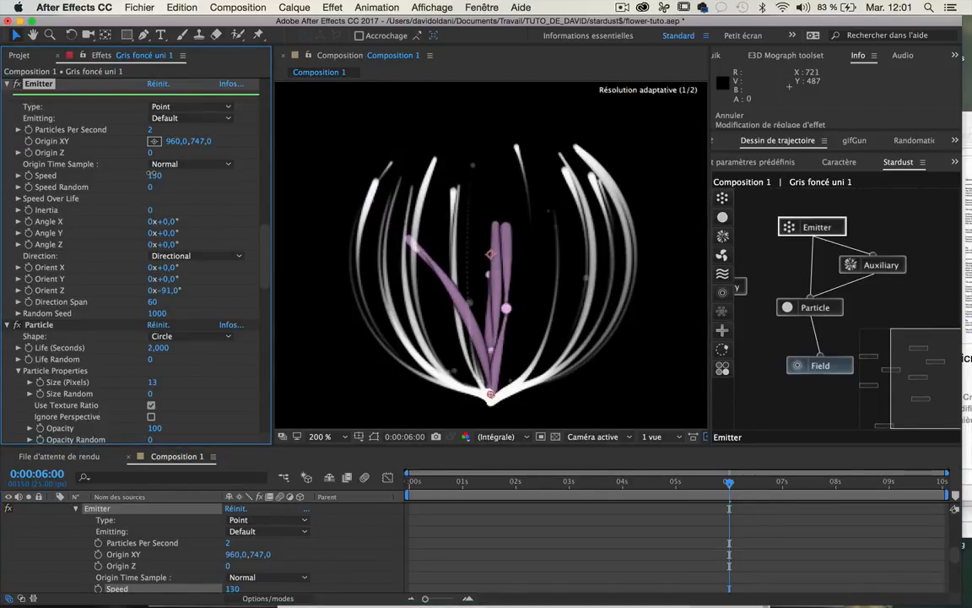
# Step: Move the current time to 0:00:03:06 and set the size of the Particle linked to the Field to 0
pyautogui.click(871, 265)
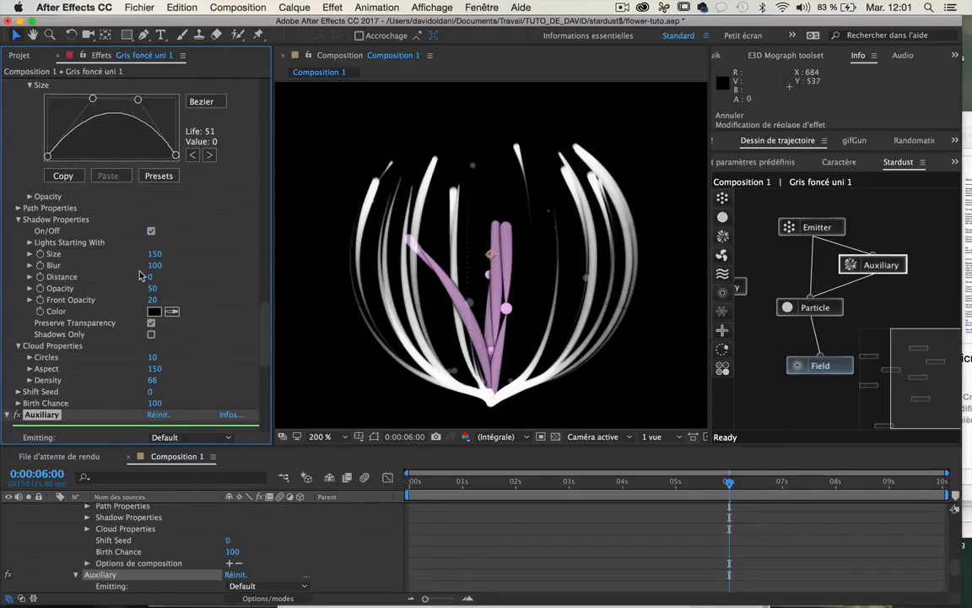
pyautogui.scroll(-5, 140, 276)
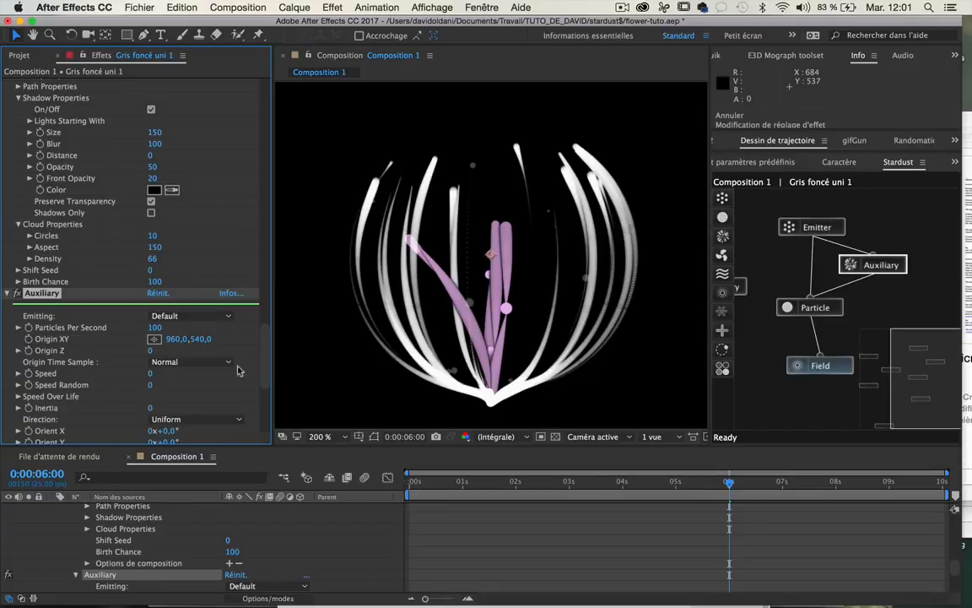
pyautogui.moveTo(488, 486); pyautogui.dragTo(580, 479)
pyautogui.click(812, 307)
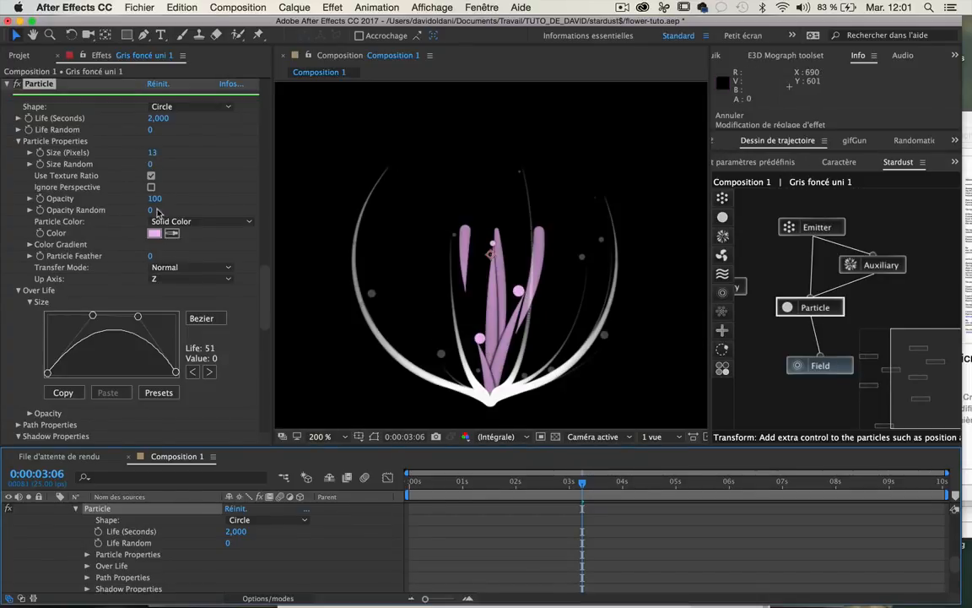
pyautogui.moveTo(152, 150); pyautogui.dragTo(110, 150)
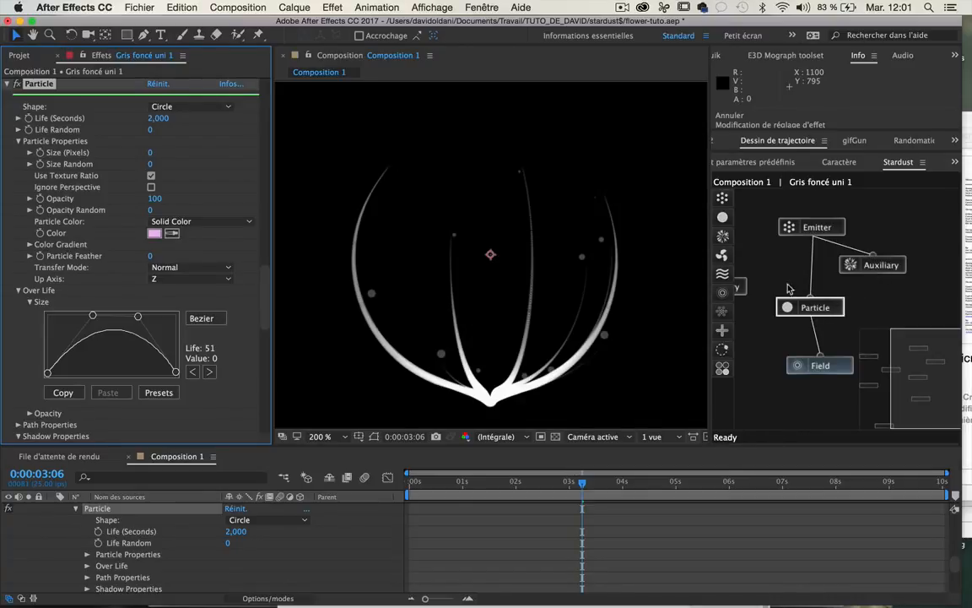
# Step: Relink the second Auxiliary from the existing Particle to a new Particle node, and space the nodes apart
pyautogui.moveTo(722, 218); pyautogui.dragTo(901, 308)
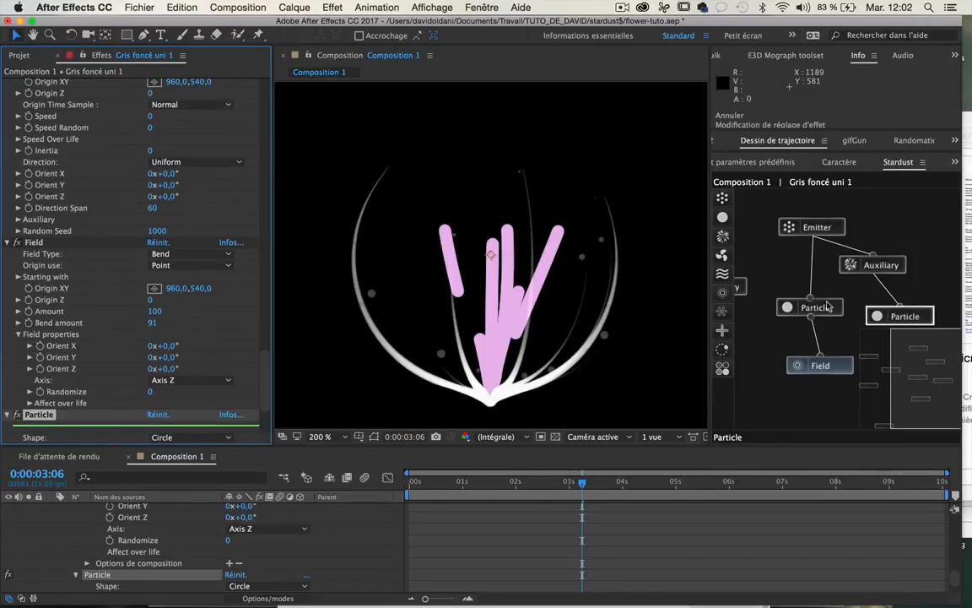
pyautogui.moveTo(818, 310); pyautogui.dragTo(806, 299)
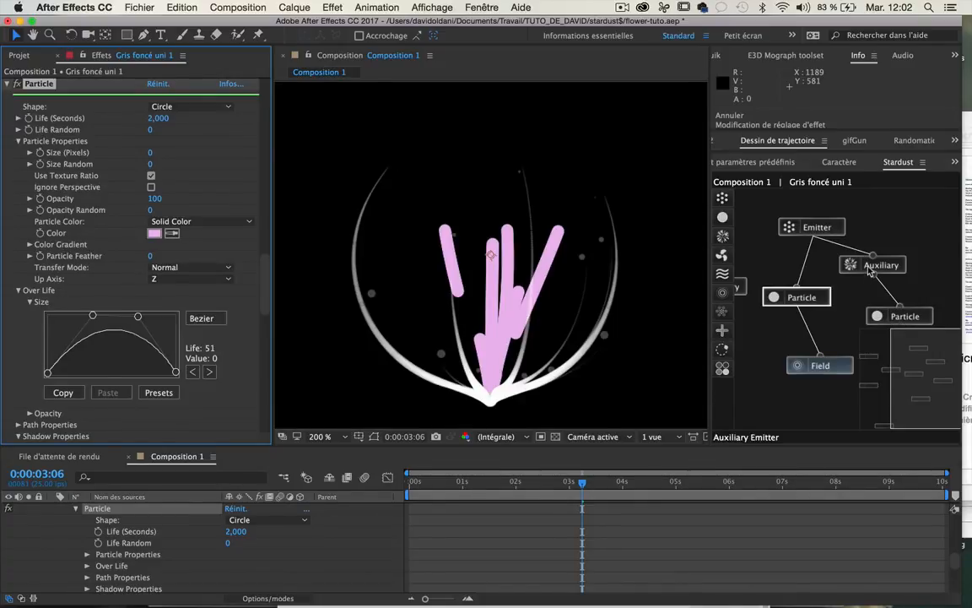
pyautogui.moveTo(870, 270); pyautogui.dragTo(895, 268)
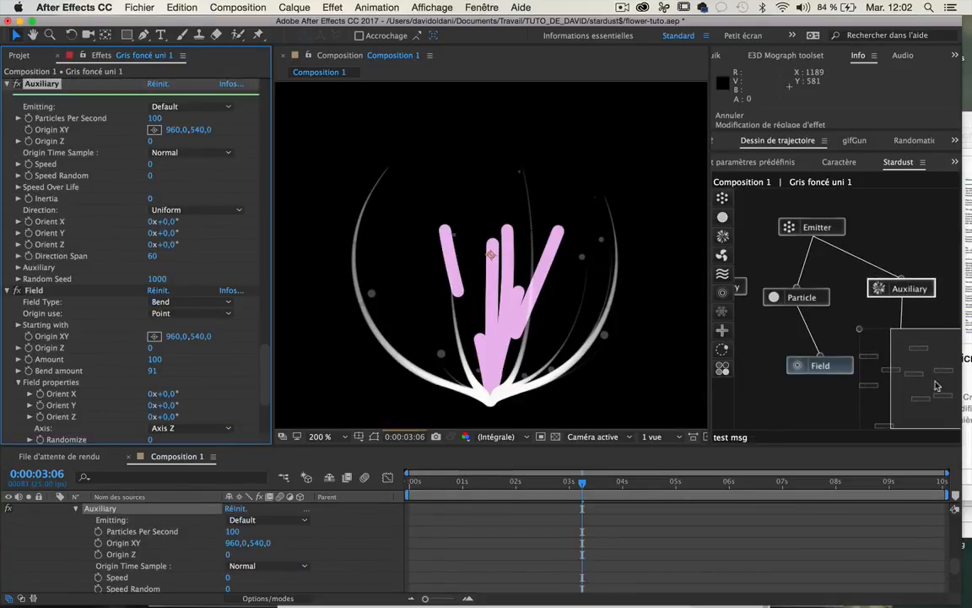
pyautogui.moveTo(920, 361); pyautogui.dragTo(925, 389)
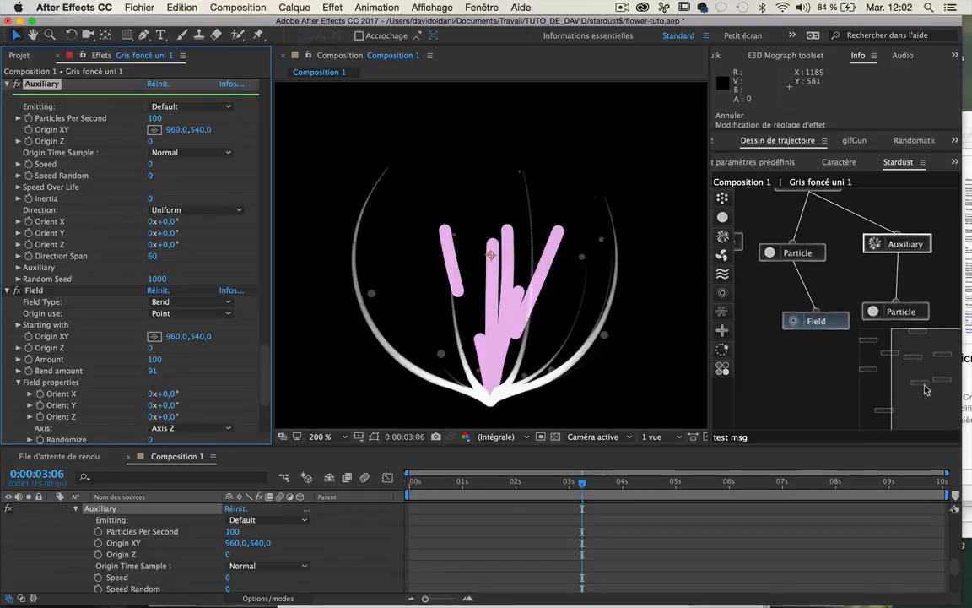
# Step: Set the size of the new Particle under the Auxiliary to 5 pixels
pyautogui.click(901, 295)
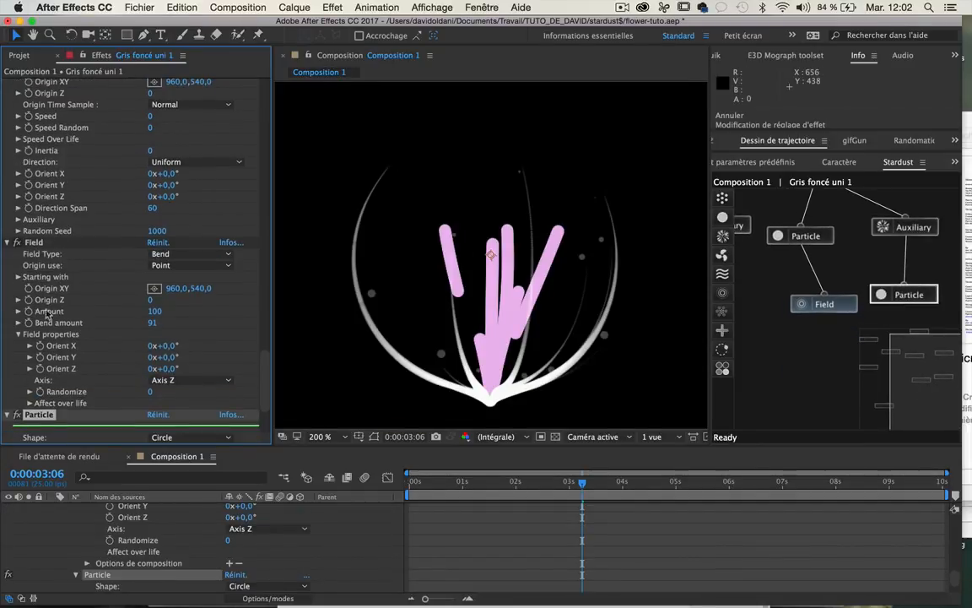
pyautogui.scroll(-5, 70, 308)
pyautogui.click(18, 357)
pyautogui.scroll(-3, 31, 373)
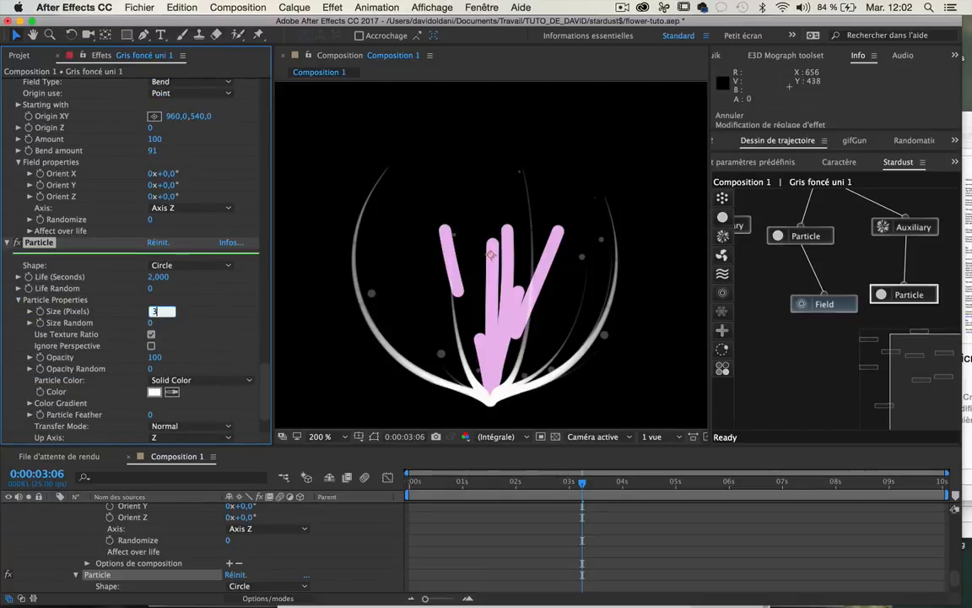
pyautogui.press('Return')
pyautogui.click(148, 311)
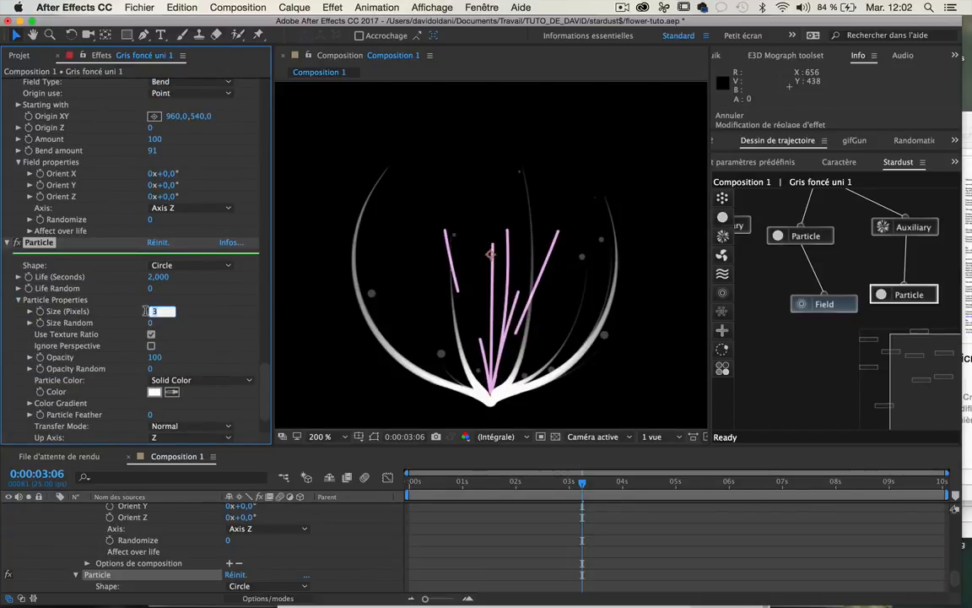
pyautogui.press('Return')
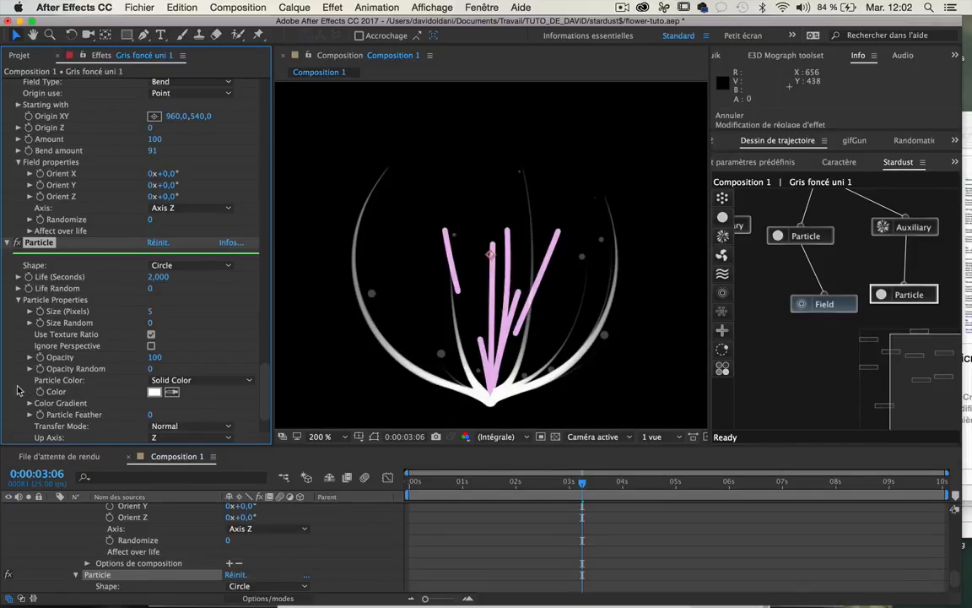
# Step: Apply the Gauss Bell preset to the new Particle's Size over-life curve and preview the animation
pyautogui.scroll(-4, 23, 329)
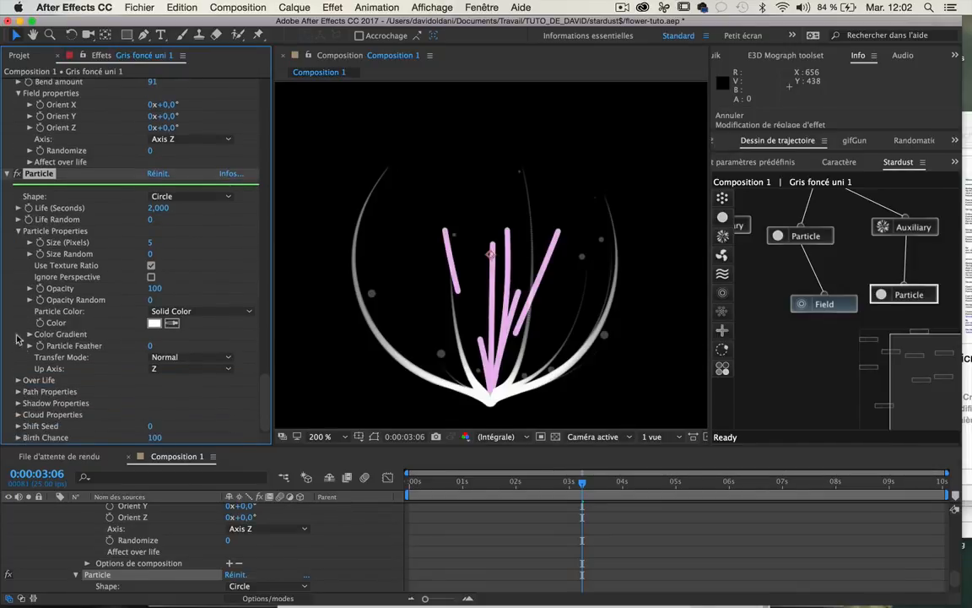
pyautogui.click(18, 380)
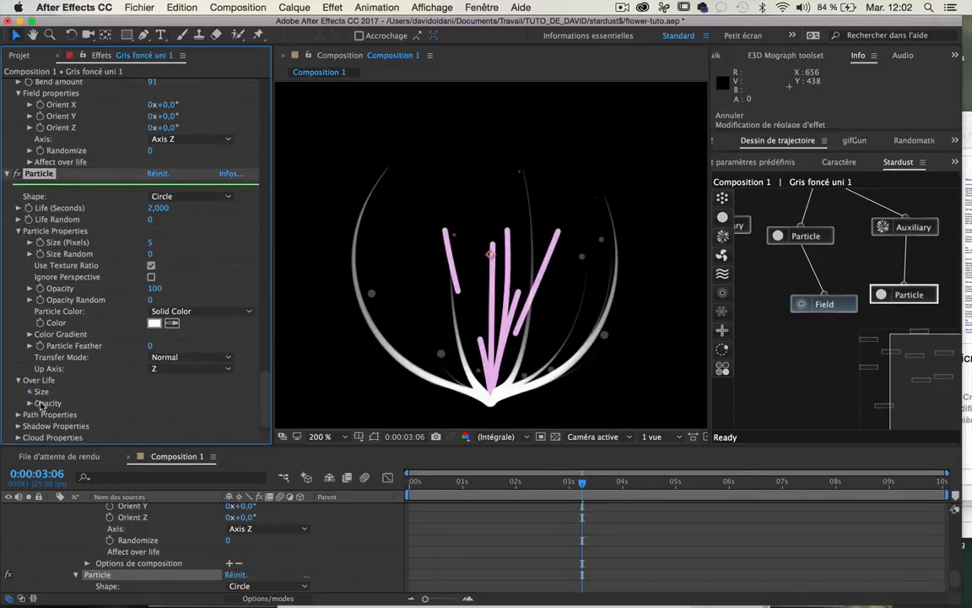
pyautogui.click(29, 392)
pyautogui.click(159, 428)
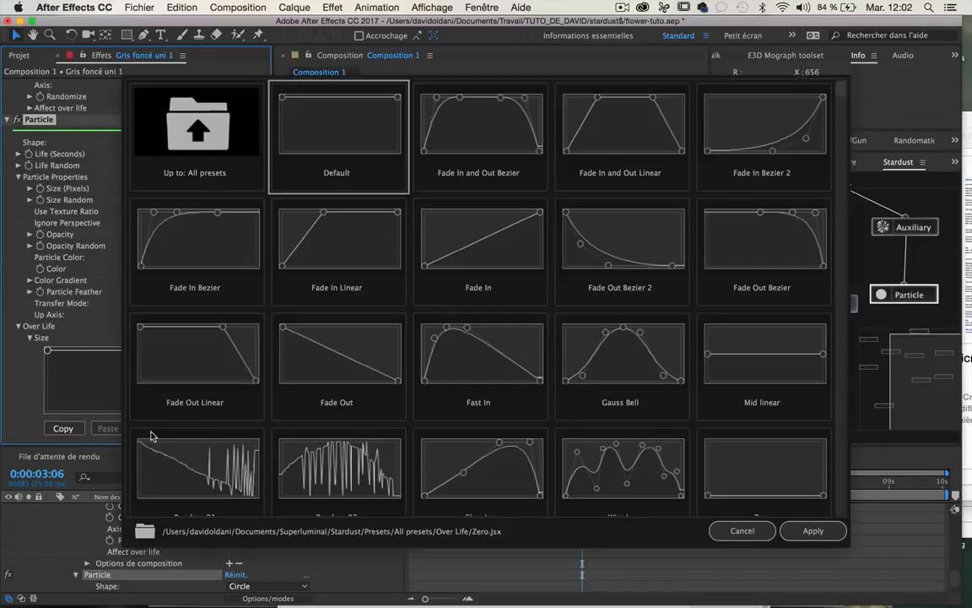
pyautogui.click(606, 356)
pyautogui.click(810, 530)
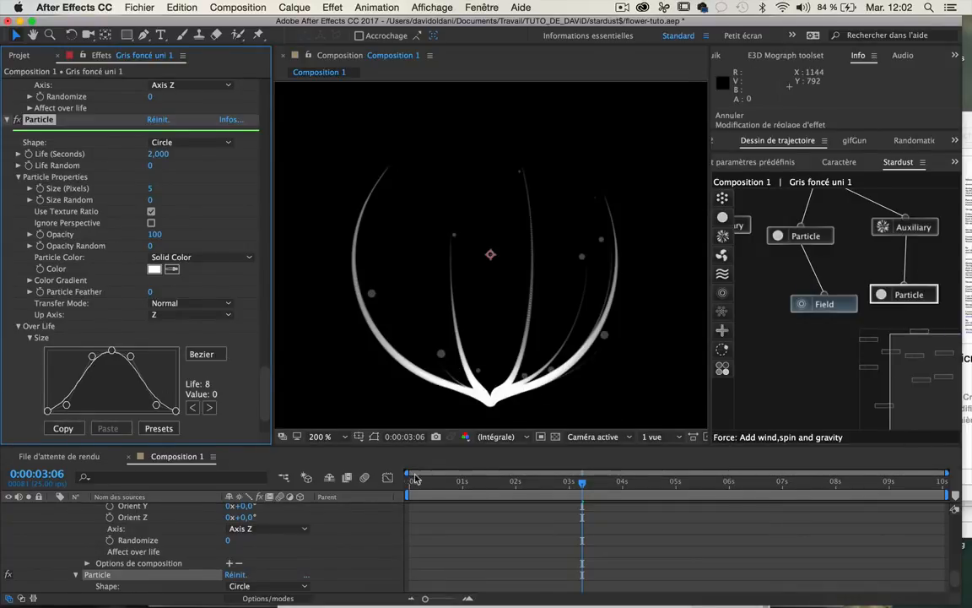
pyautogui.press('space')
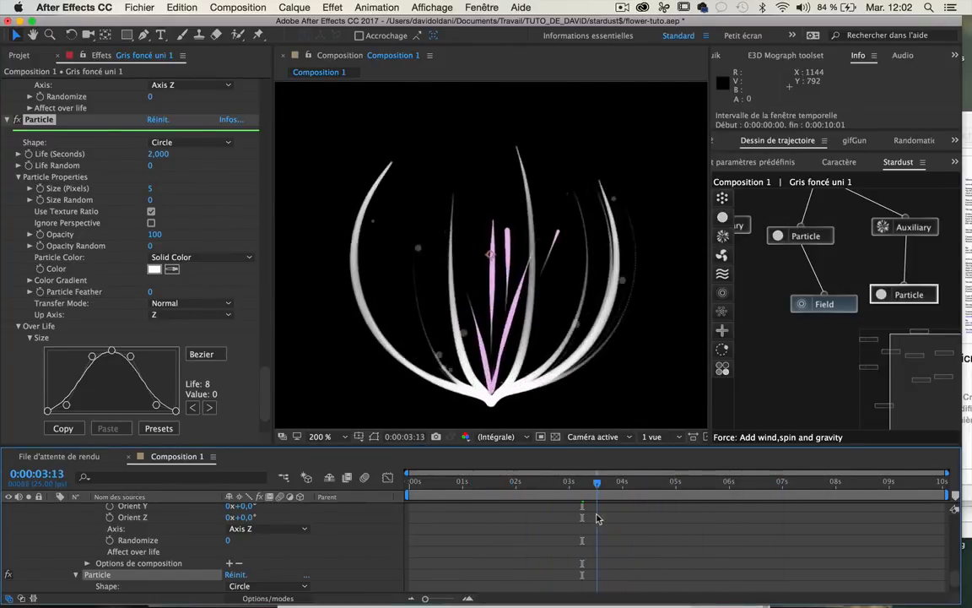
# Step: Turn on shadows in the Shadow Properties of the Particle under the Auxiliary
pyautogui.scroll(-3, 91, 253)
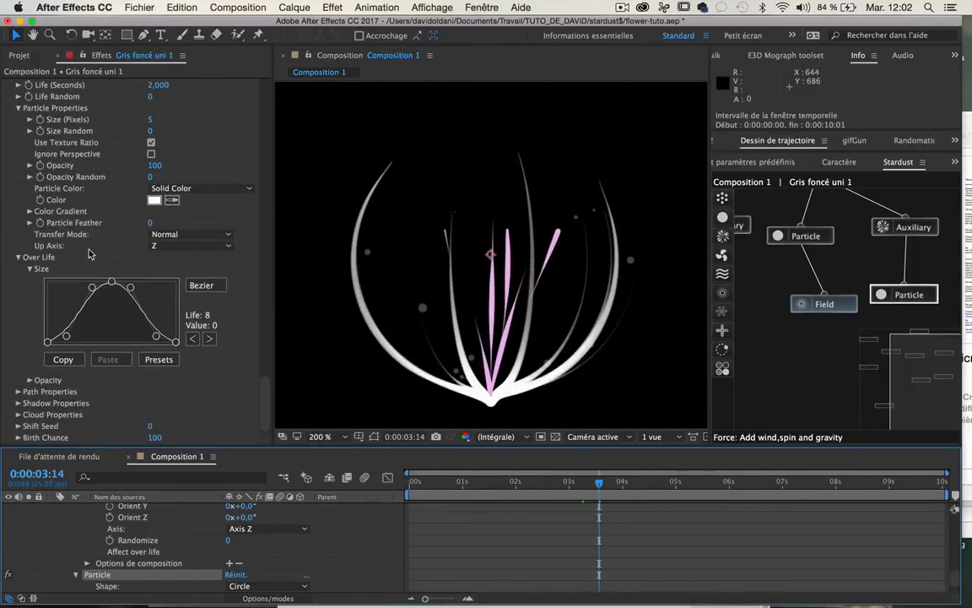
pyautogui.click(17, 403)
pyautogui.scroll(-3, 87, 420)
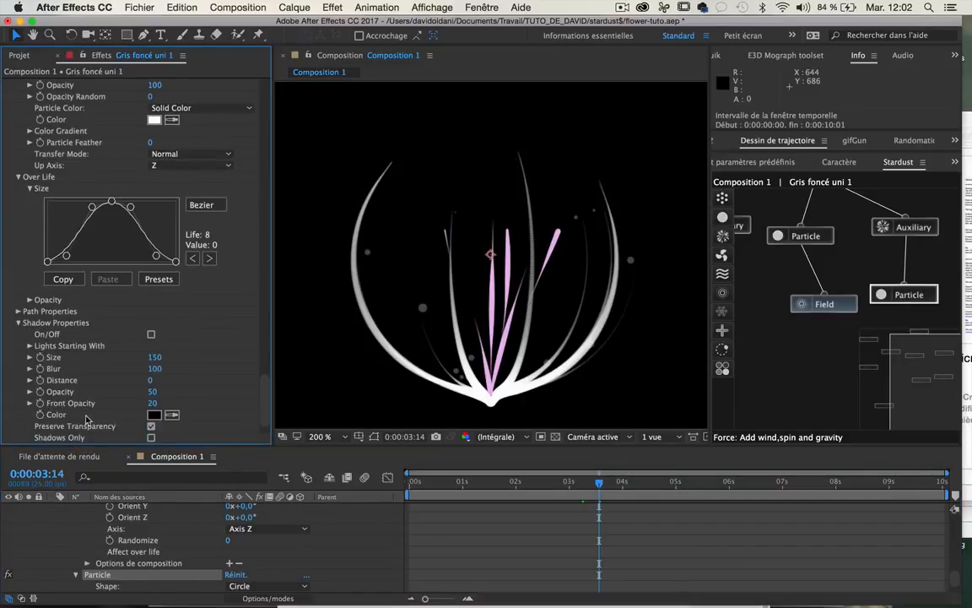
pyautogui.click(151, 336)
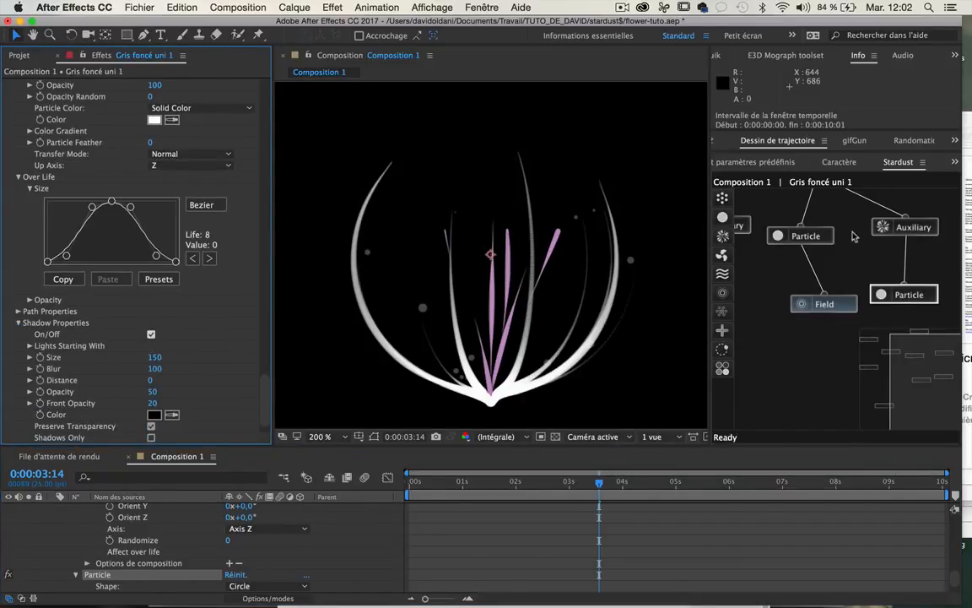
# Step: Set the second Emitter to 10 particles per second and check the trails at 0:00:03:05
pyautogui.moveTo(904, 403); pyautogui.dragTo(898, 386)
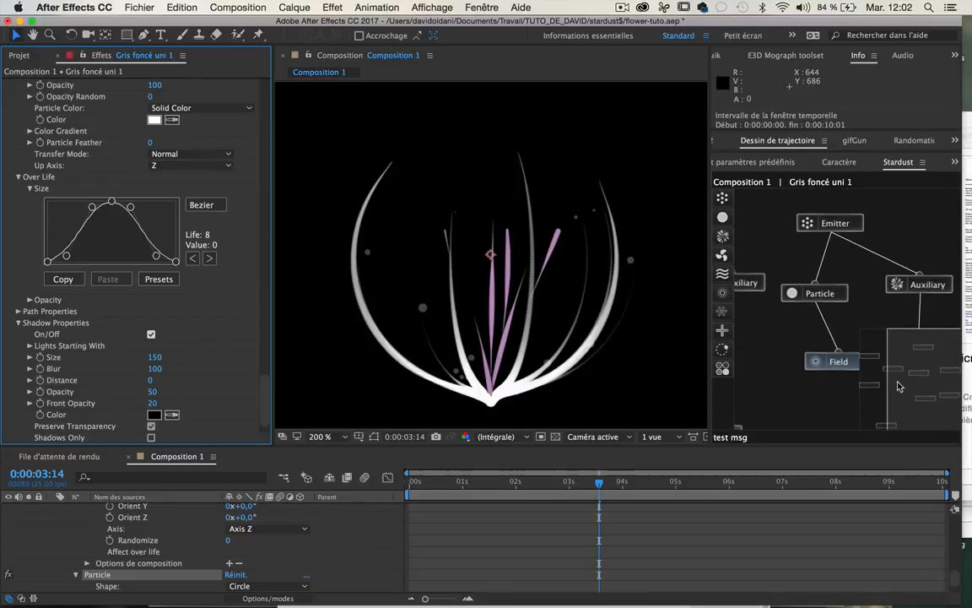
pyautogui.click(846, 227)
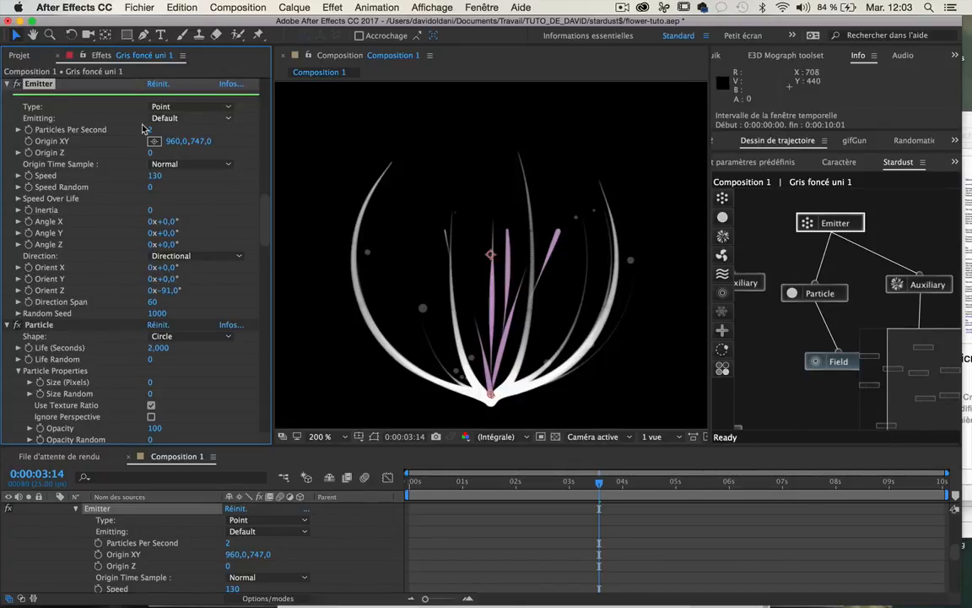
pyautogui.moveTo(148, 125); pyautogui.dragTo(143, 125)
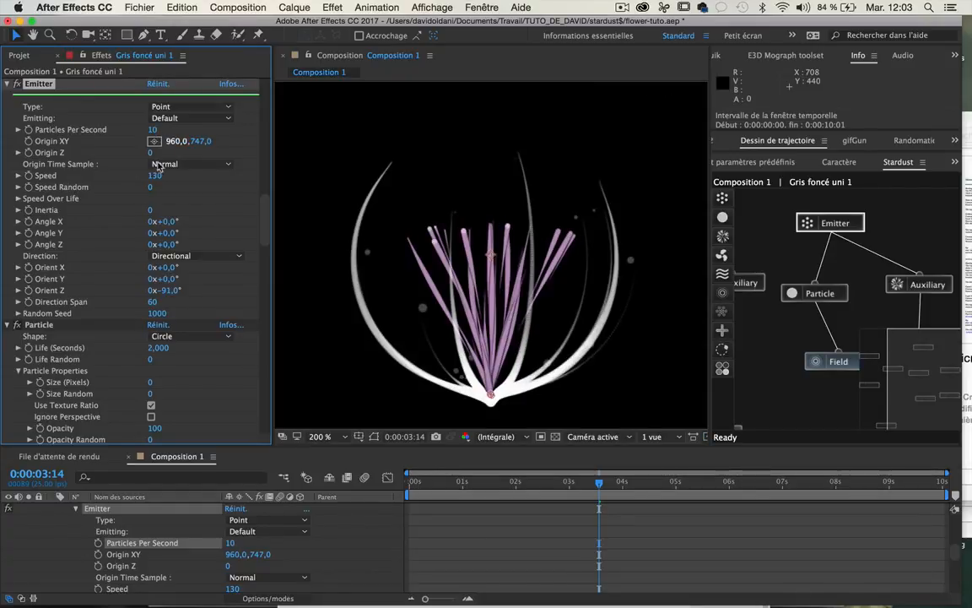
pyautogui.moveTo(422, 494); pyautogui.dragTo(580, 493)
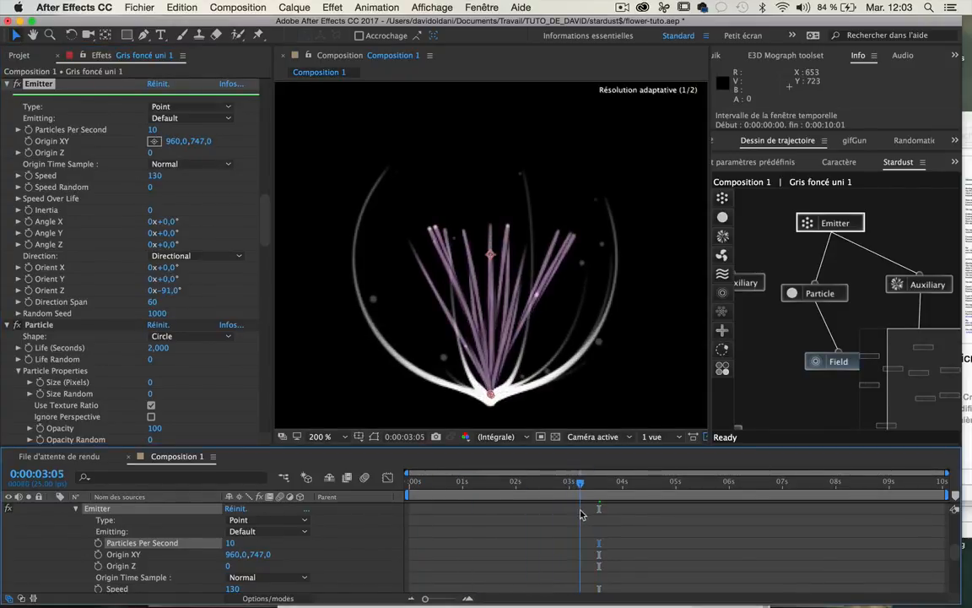
# Step: Set the Field's Bend amount to 845, then preview the composition at 100% zoom
pyautogui.click(835, 361)
pyautogui.scroll(-5, 149, 325)
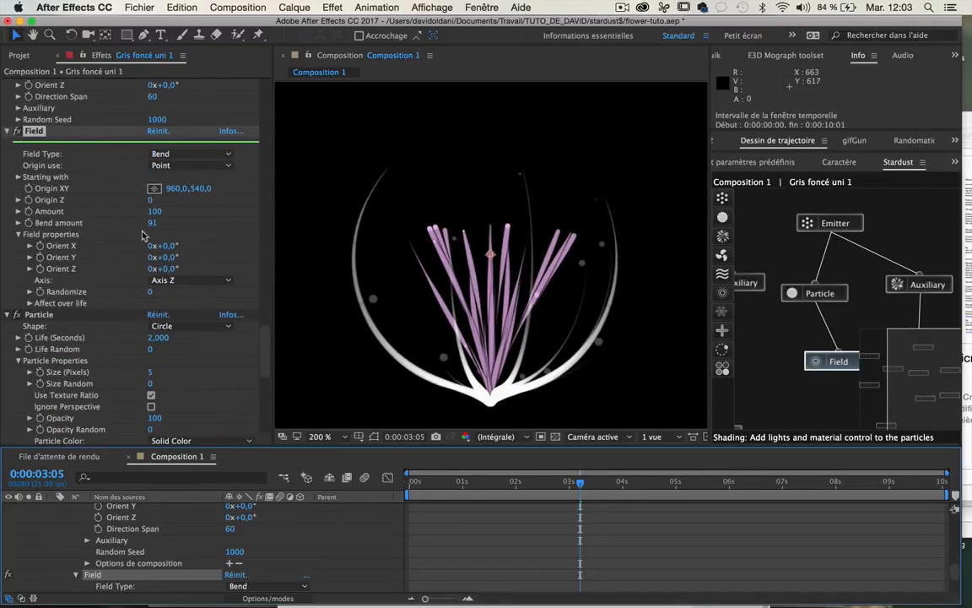
pyautogui.moveTo(147, 224); pyautogui.dragTo(613, 180)
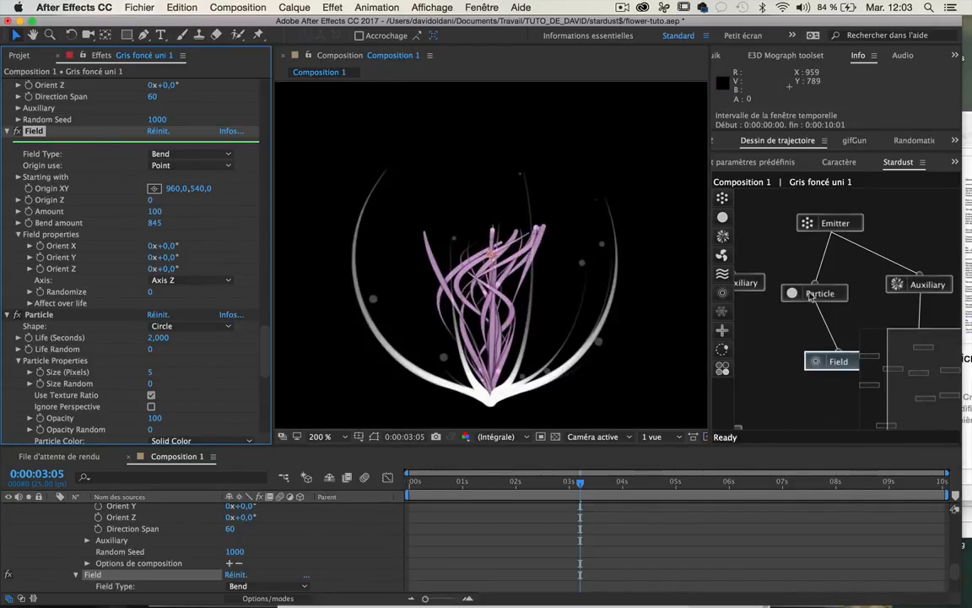
pyautogui.scroll(-2, 489, 266)
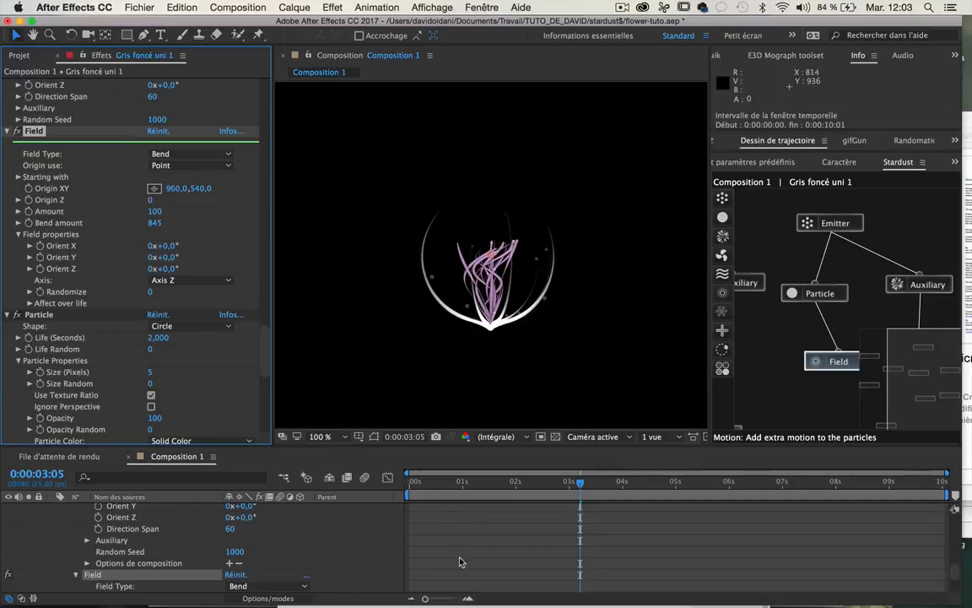
pyautogui.press('space')
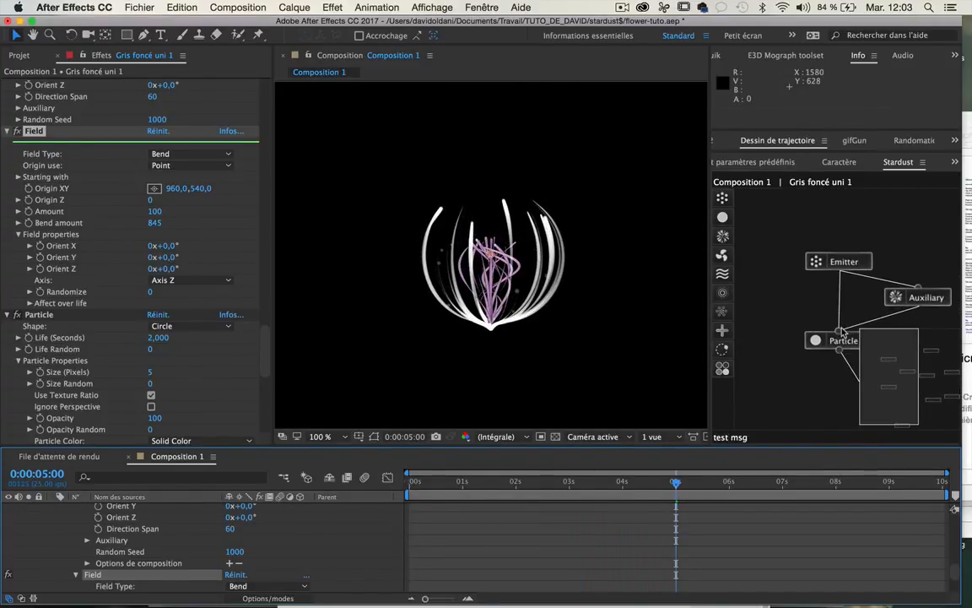
# Step: Change the petal Particle's solid colour to light blue (9DE0FB)
pyautogui.click(844, 340)
pyautogui.scroll(-5, 99, 270)
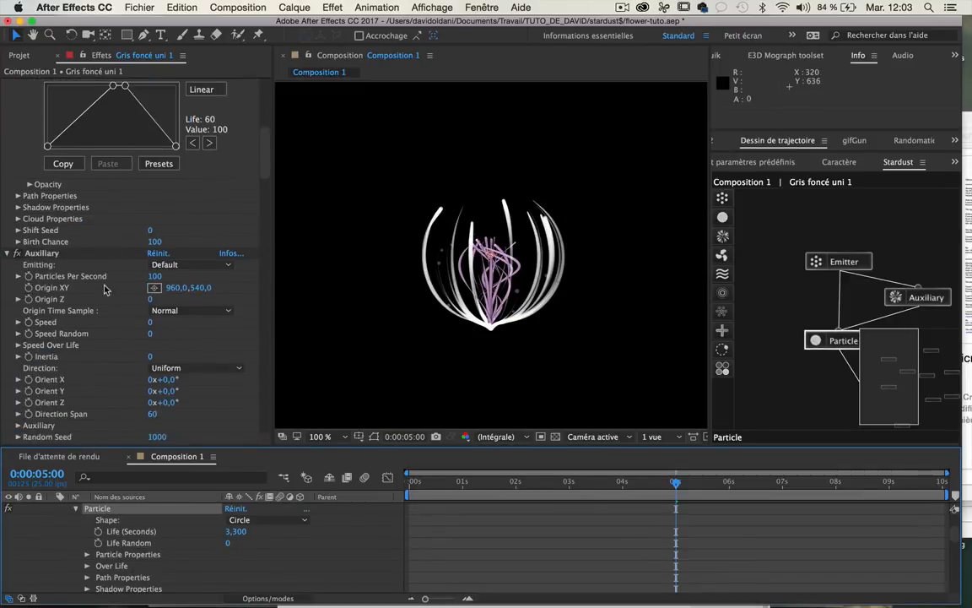
pyautogui.scroll(4, 105, 289)
pyautogui.scroll(2, 17, 135)
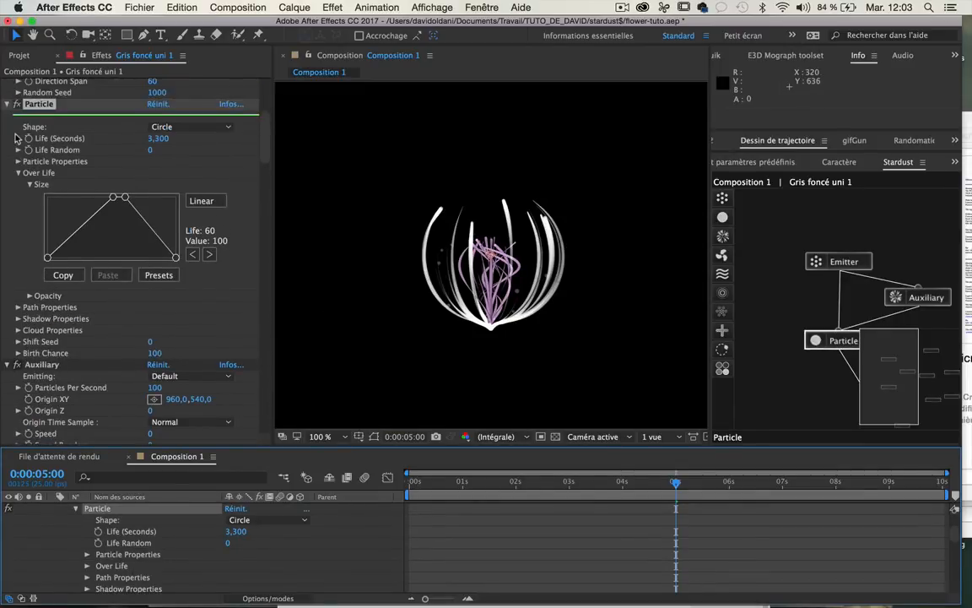
pyautogui.click(17, 161)
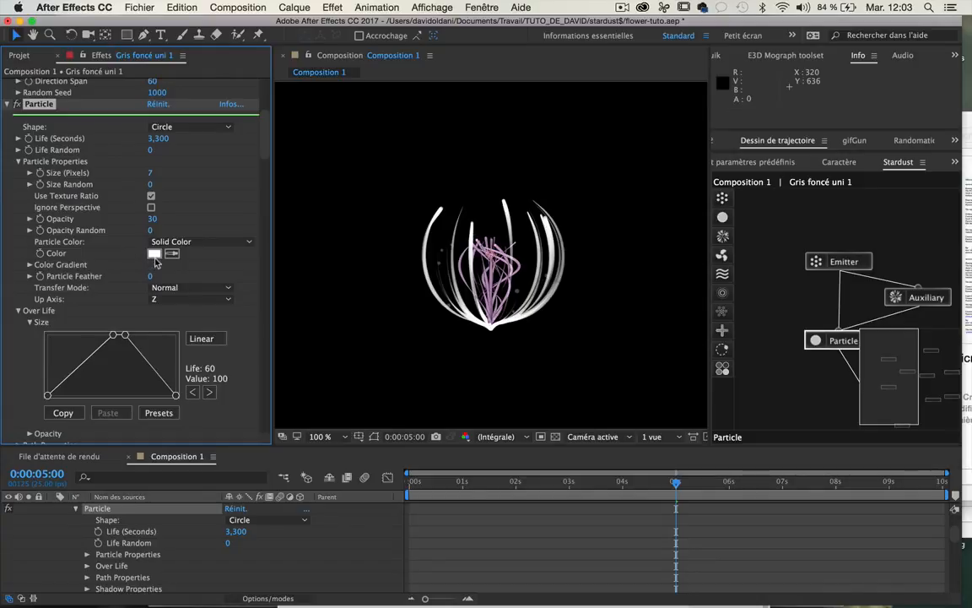
pyautogui.click(155, 255)
pyautogui.click(202, 182)
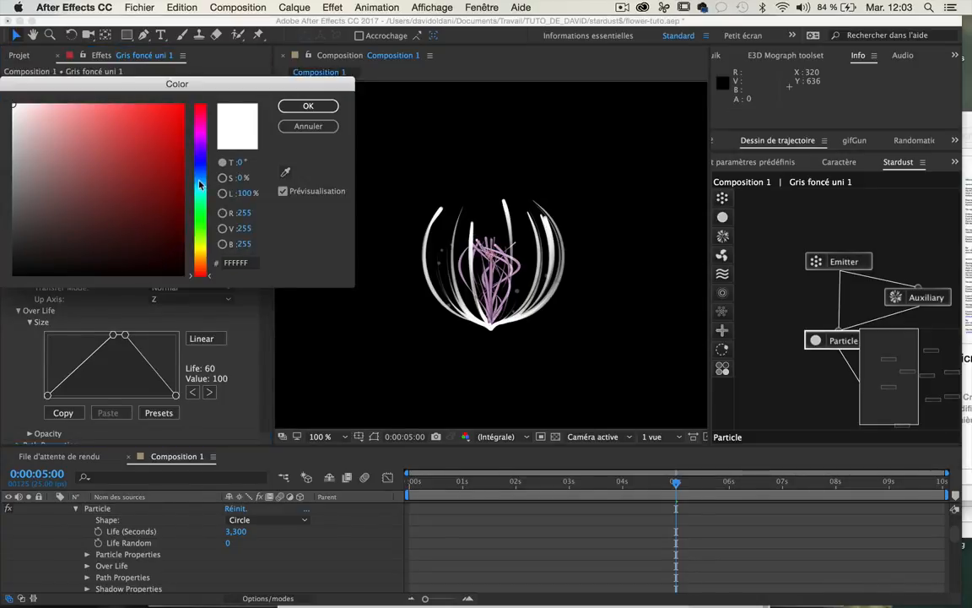
pyautogui.moveTo(94, 127); pyautogui.dragTo(76, 107)
pyautogui.click(308, 106)
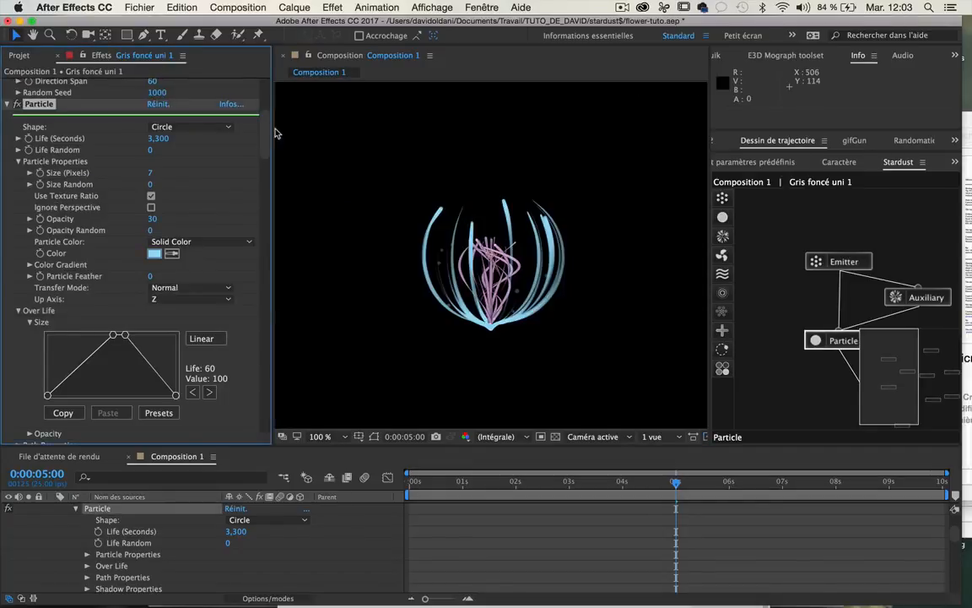
# Step: Save the project and preview the animation from the first frame
pyautogui.press('super+s')
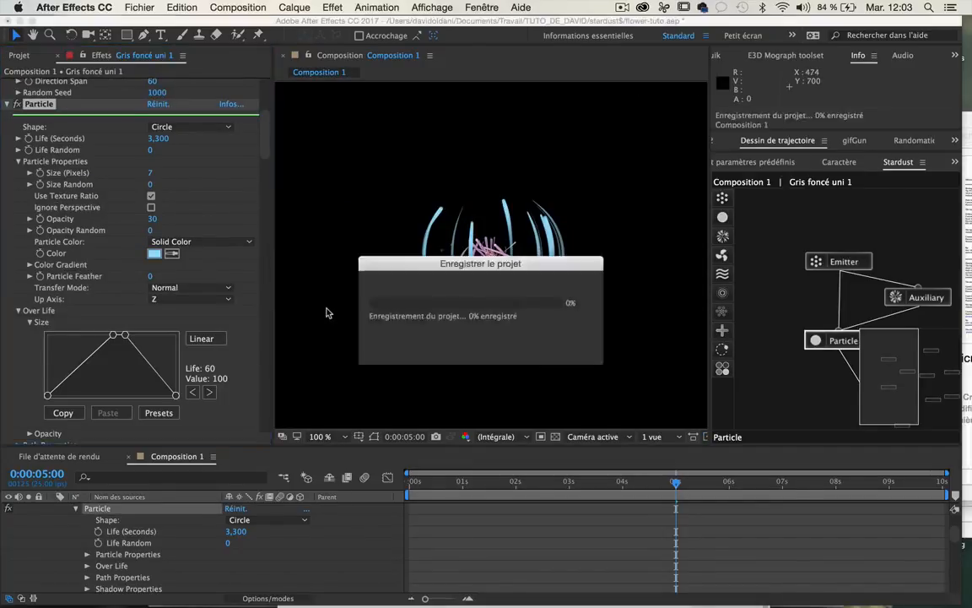
pyautogui.press(',')
pyautogui.press(',')
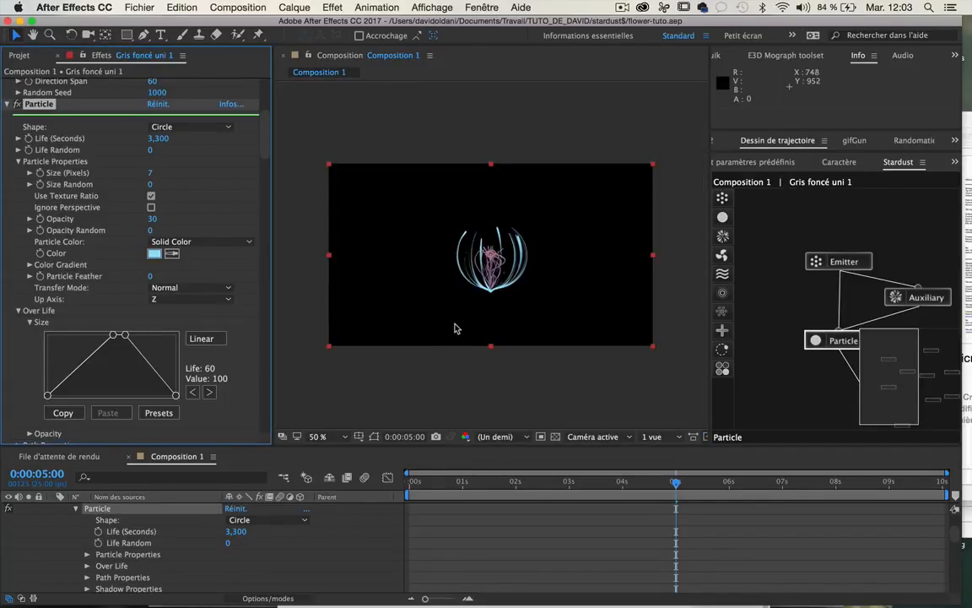
pyautogui.press('.')
pyautogui.press('.')
pyautogui.press('Home')
pyautogui.press('space')
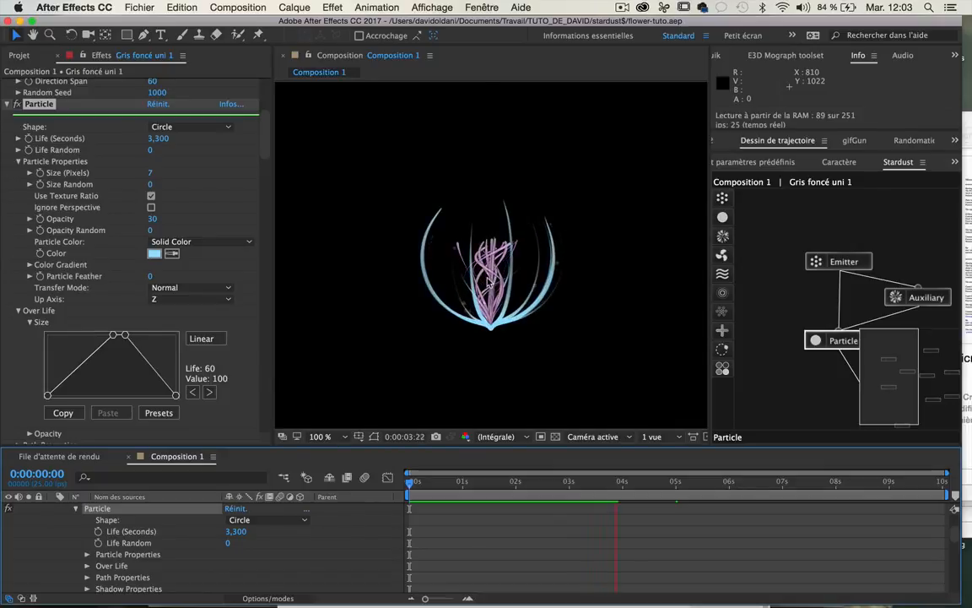
pyautogui.press('space')
pyautogui.press('.')
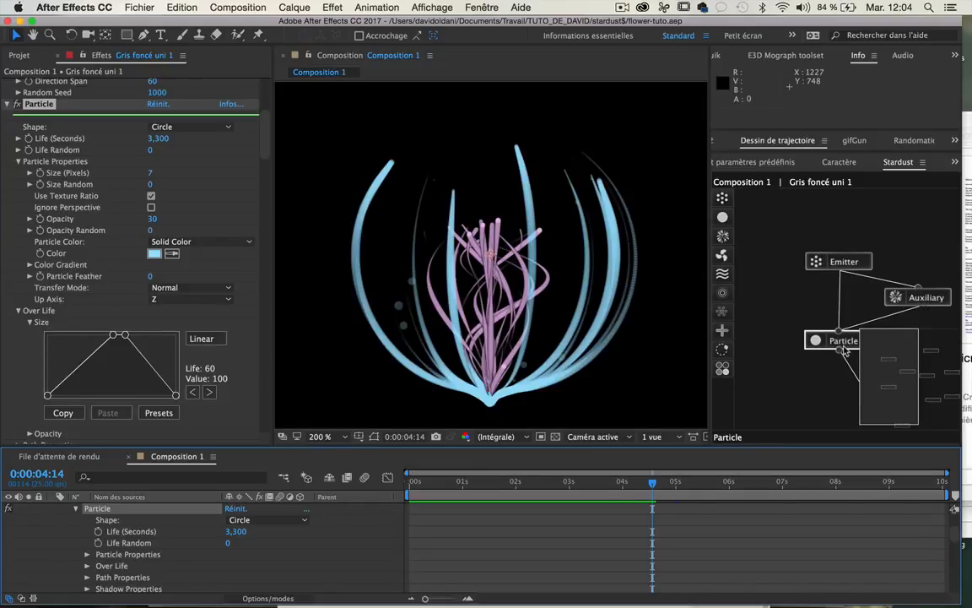
# Step: Try a different Origin Z on the petal Emitter and undo the change
pyautogui.click(843, 262)
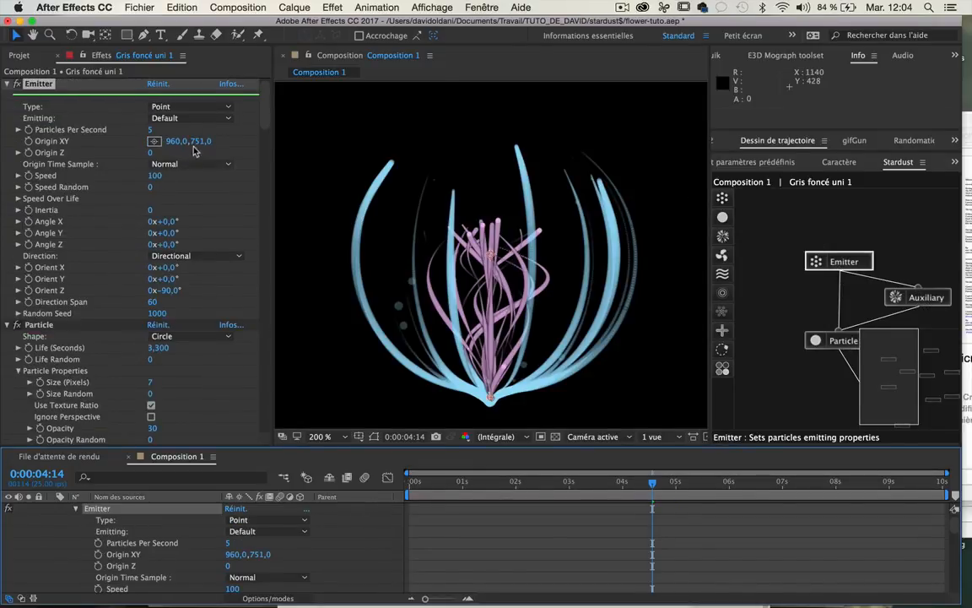
pyautogui.moveTo(154, 152)
pyautogui.mouseDown()
pyautogui.moveTo(207, 152)
pyautogui.moveTo(145, 149)
pyautogui.mouseUp()
pyautogui.press('super+z')
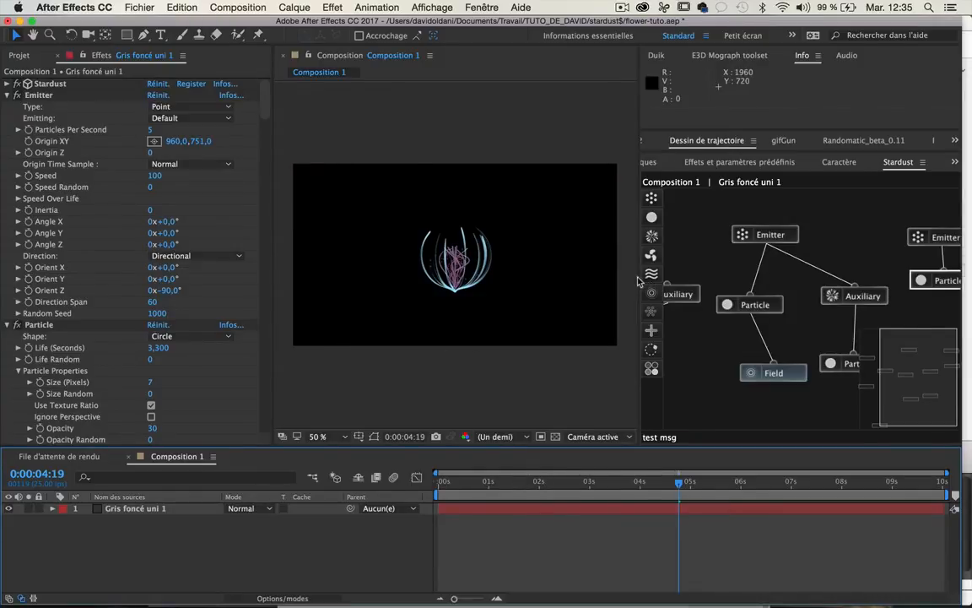
# Step: Rename the petal Emitter as GROS BLEU and move its node slightly up in the node graph
pyautogui.moveTo(640, 278); pyautogui.dragTo(709, 281)
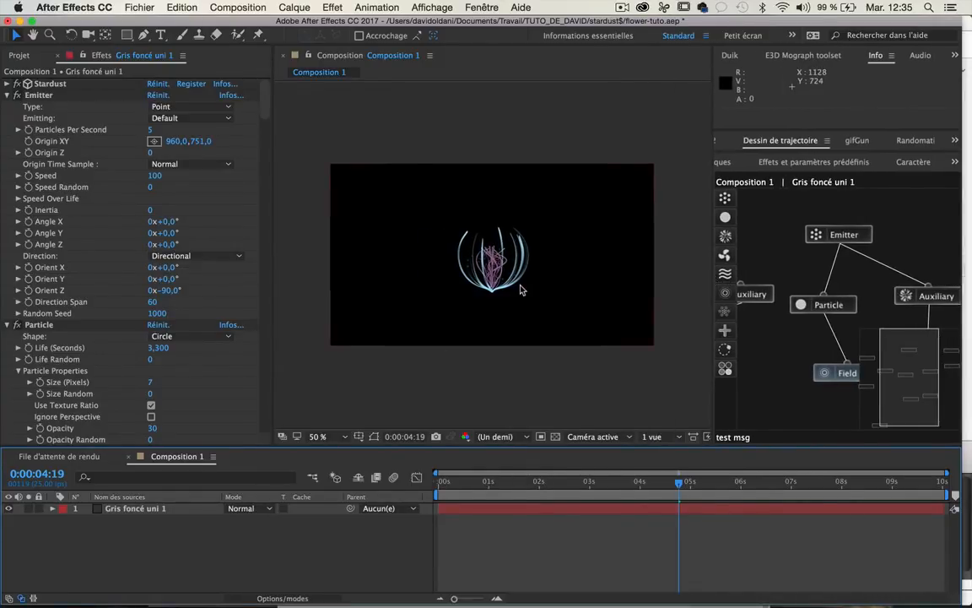
pyautogui.press('/')
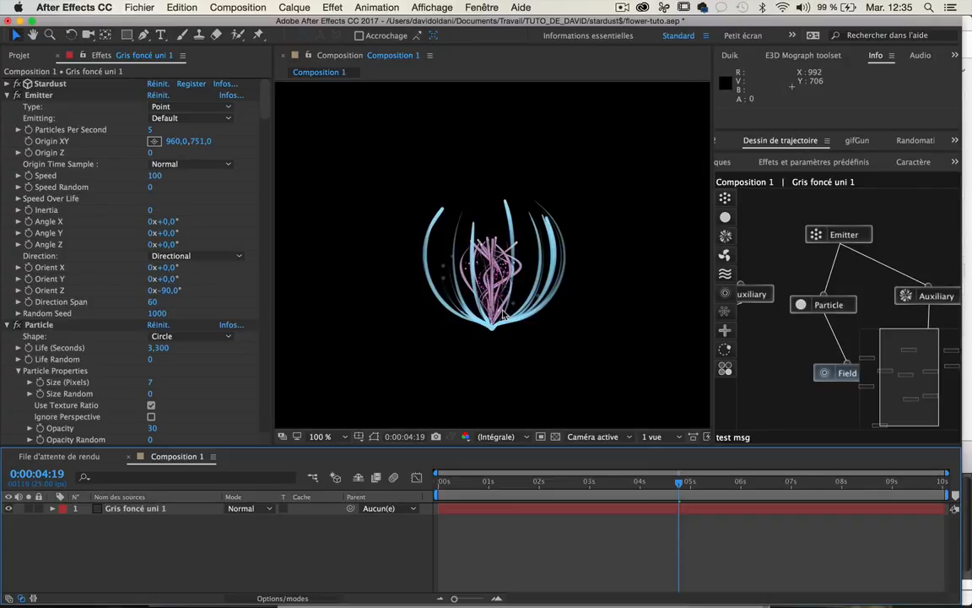
pyautogui.moveTo(906, 383); pyautogui.dragTo(949, 403)
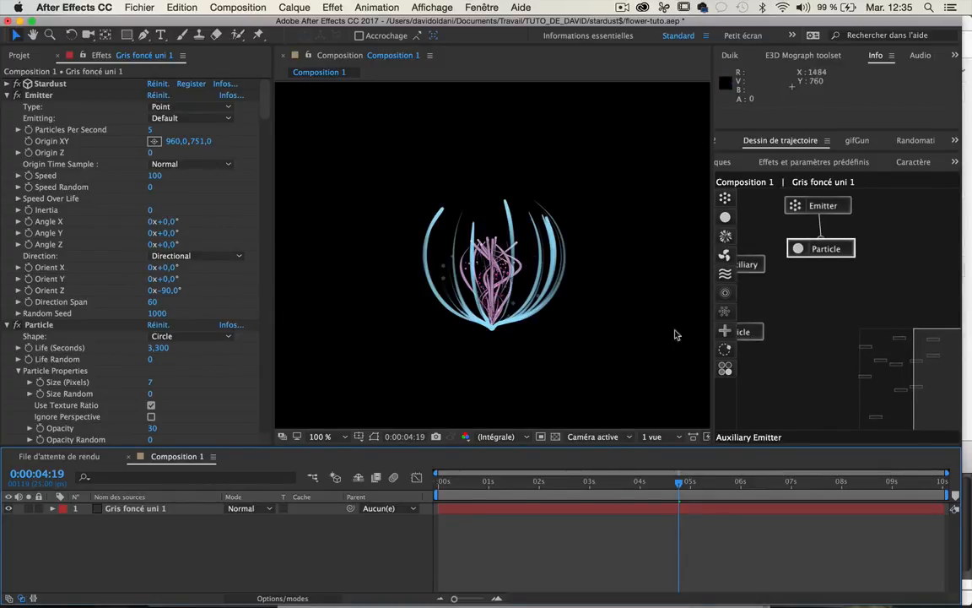
pyautogui.moveTo(812, 348); pyautogui.dragTo(848, 388)
pyautogui.click(768, 232)
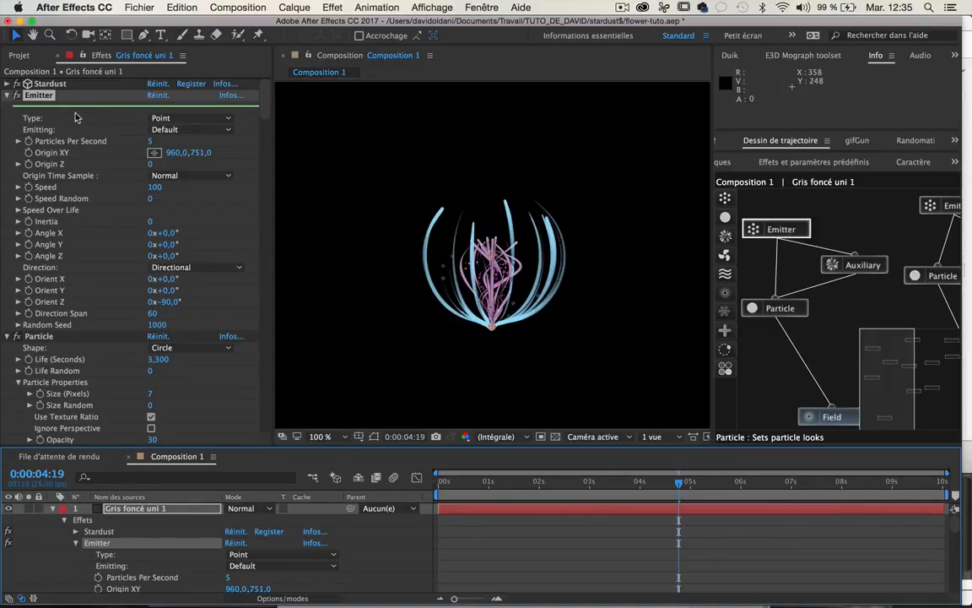
pyautogui.click(46, 98)
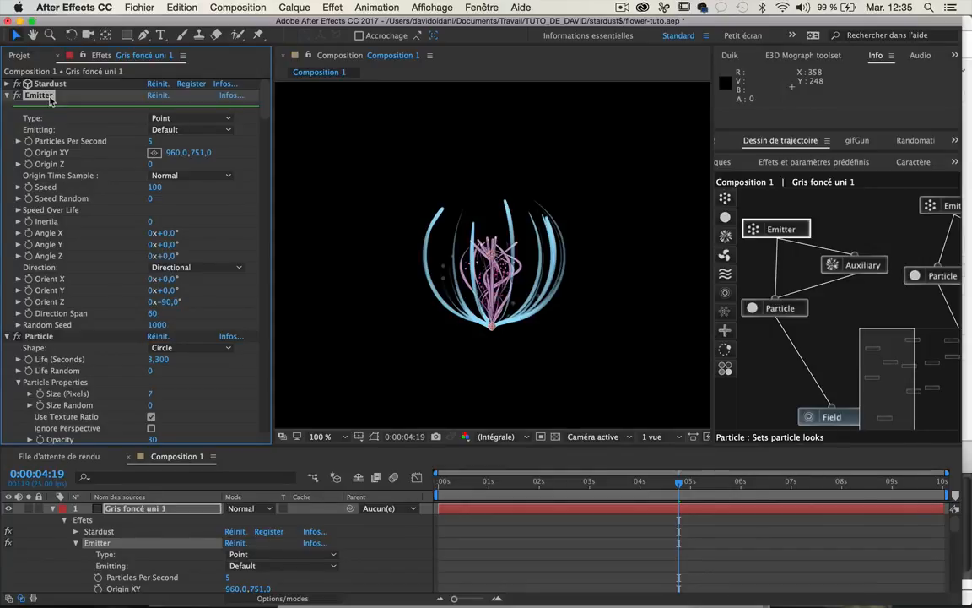
pyautogui.press('Return')
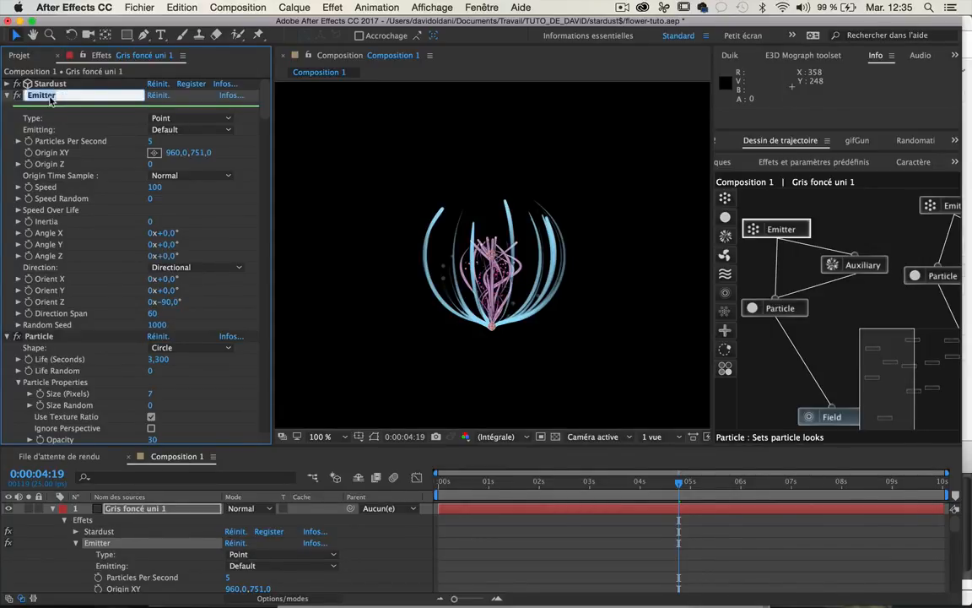
pyautogui.write('C')
pyautogui.write('ROS BLEU')
pyautogui.press('Return')
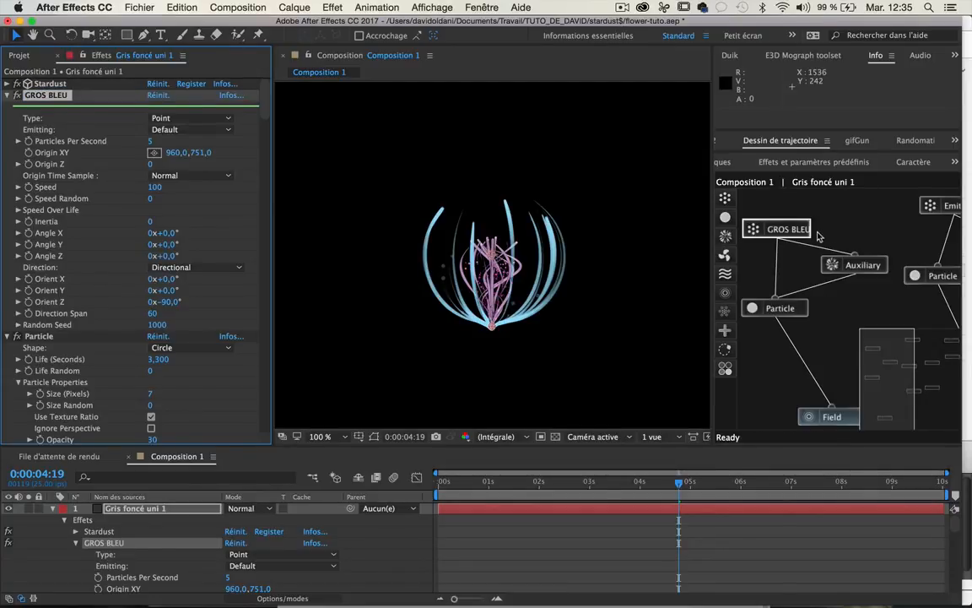
pyautogui.moveTo(800, 231); pyautogui.dragTo(800, 224)
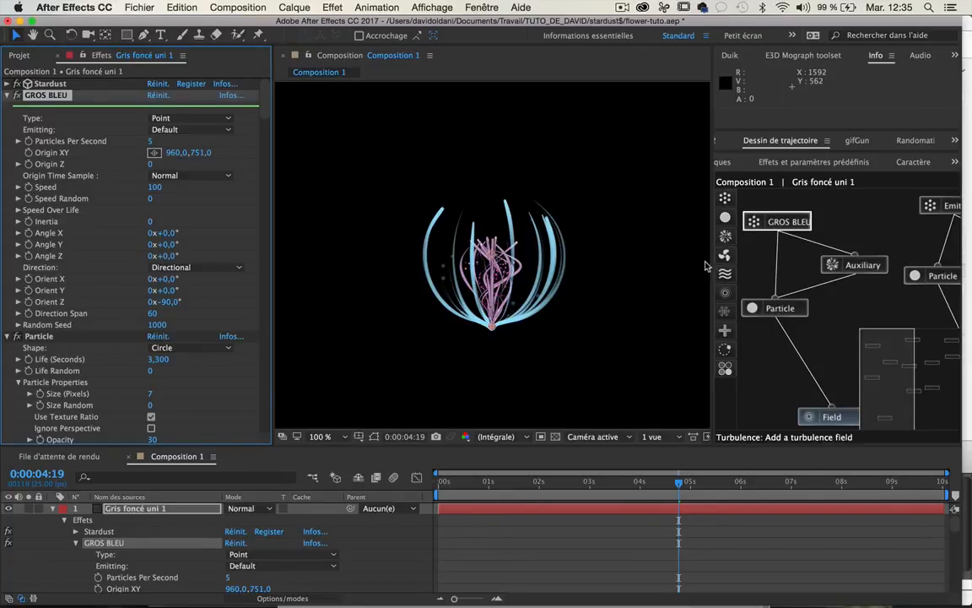
# Step: Set the petal Field's sphere size to 500 on all three axes and its Origin XY to 960, 310
pyautogui.click(823, 416)
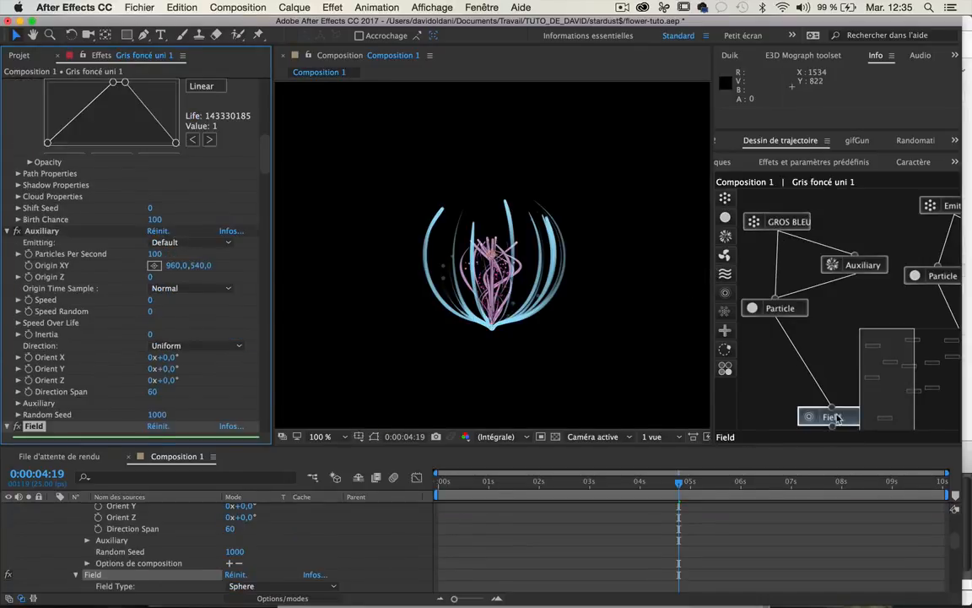
pyautogui.scroll(-8, 105, 296)
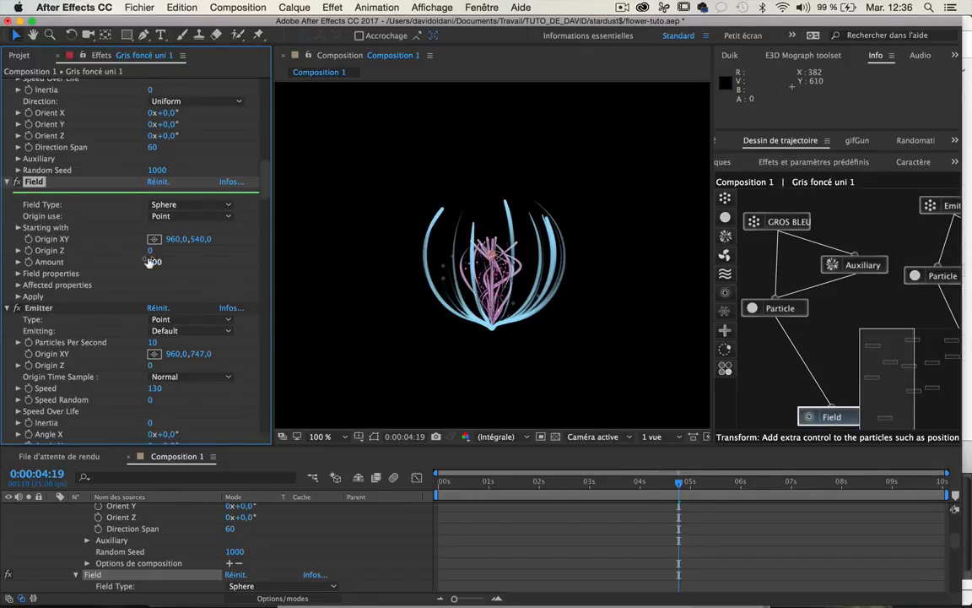
pyautogui.click(19, 273)
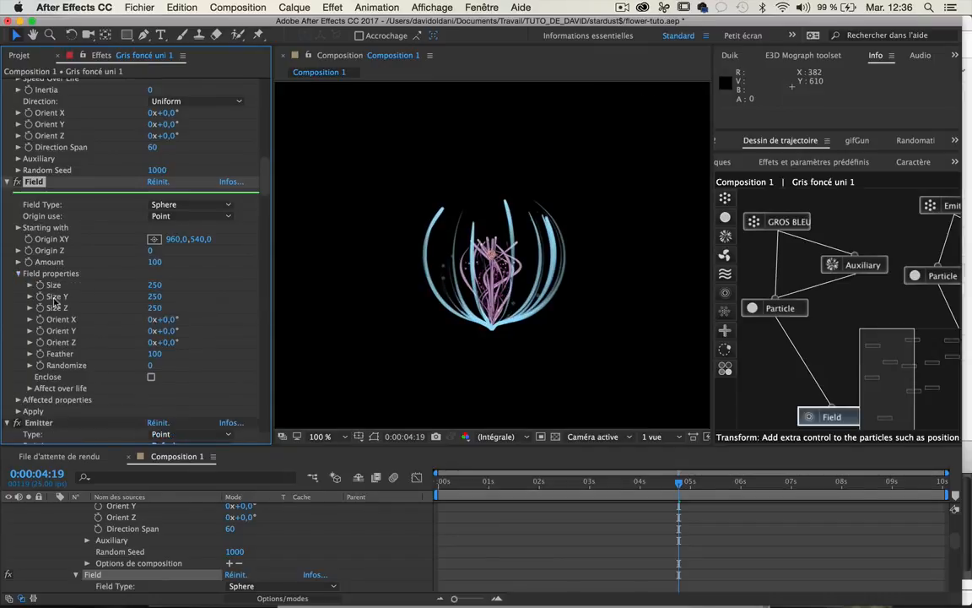
pyautogui.click(152, 285)
pyautogui.write('500')
pyautogui.press('Tab')
pyautogui.write('500')
pyautogui.press('Tab')
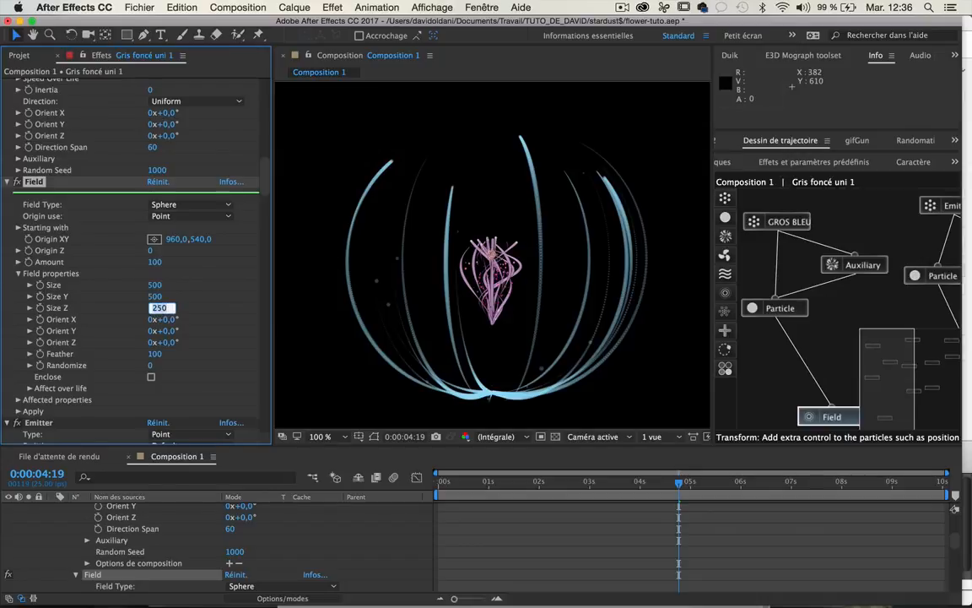
pyautogui.write('500')
pyautogui.press('Return')
pyautogui.moveTo(194, 239); pyautogui.dragTo(11, 240)
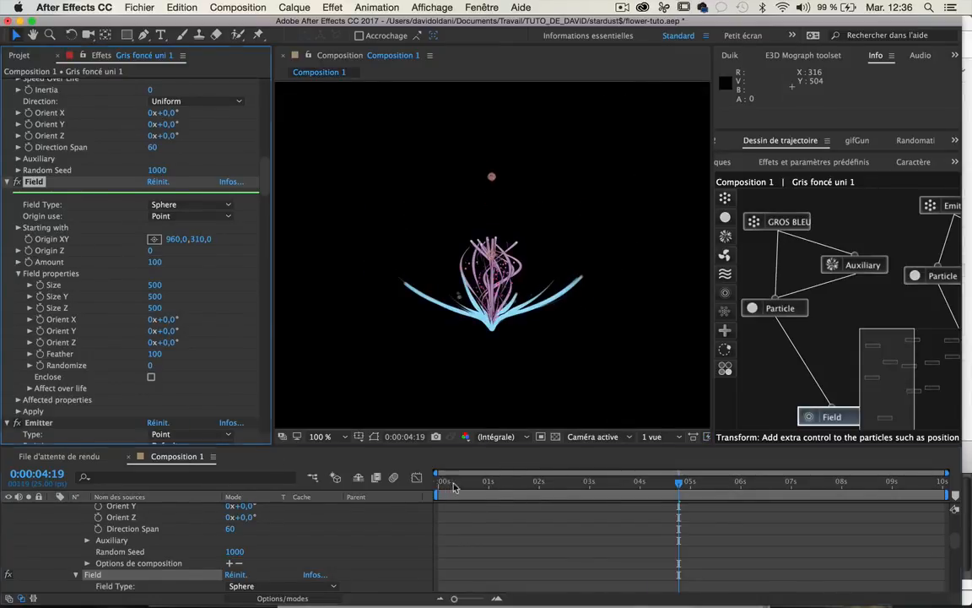
# Step: Set the petal Particle's life to 5.5 seconds while viewing the flower at 0:00:06:23
pyautogui.moveTo(478, 474); pyautogui.dragTo(788, 474)
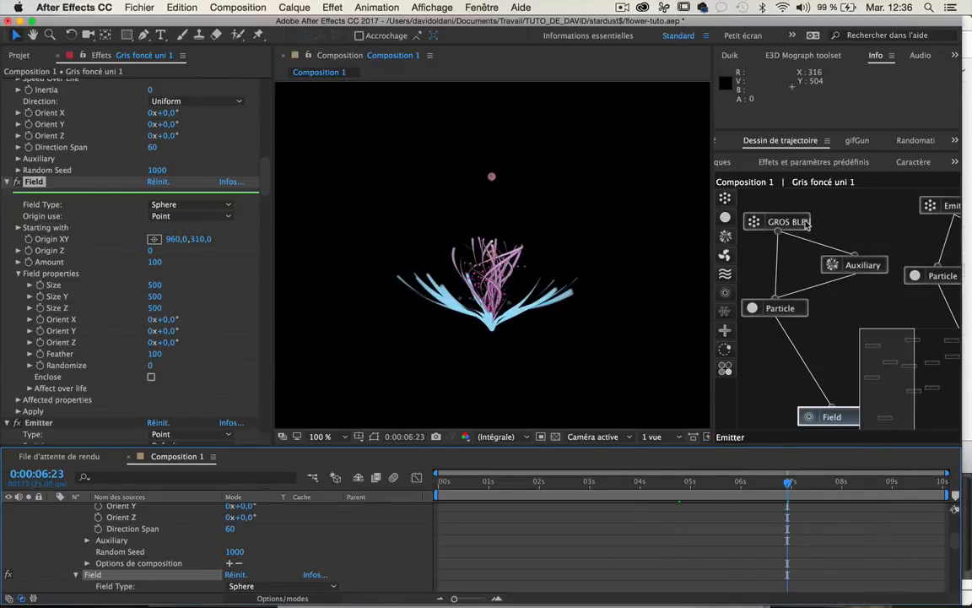
pyautogui.click(780, 221)
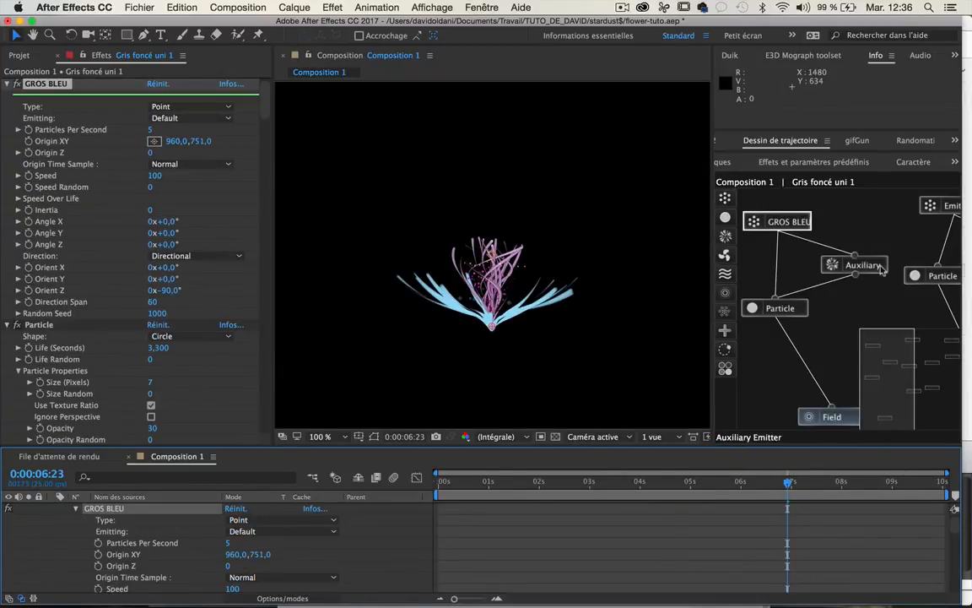
pyautogui.click(775, 308)
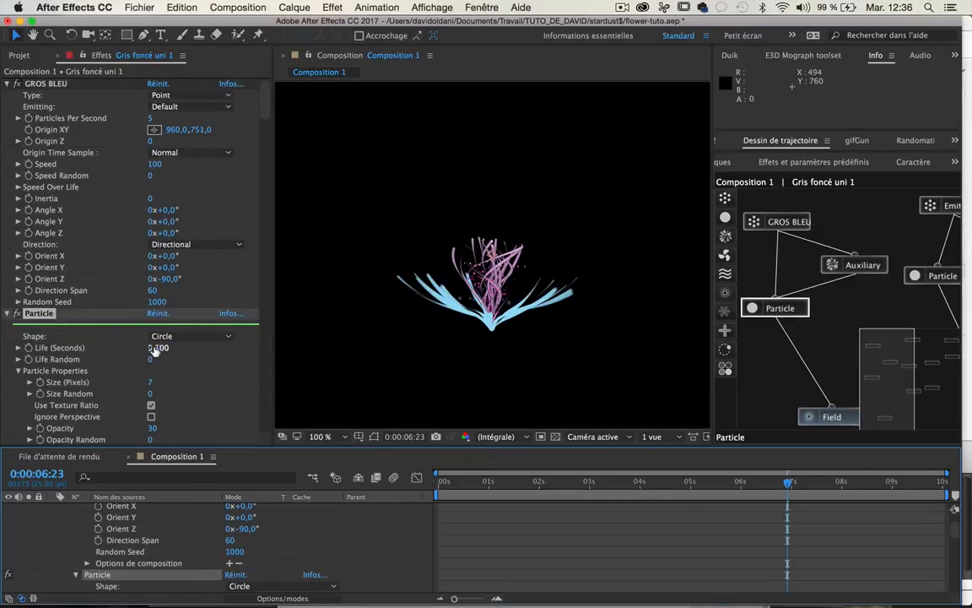
pyautogui.moveTo(153, 346); pyautogui.dragTo(162, 346)
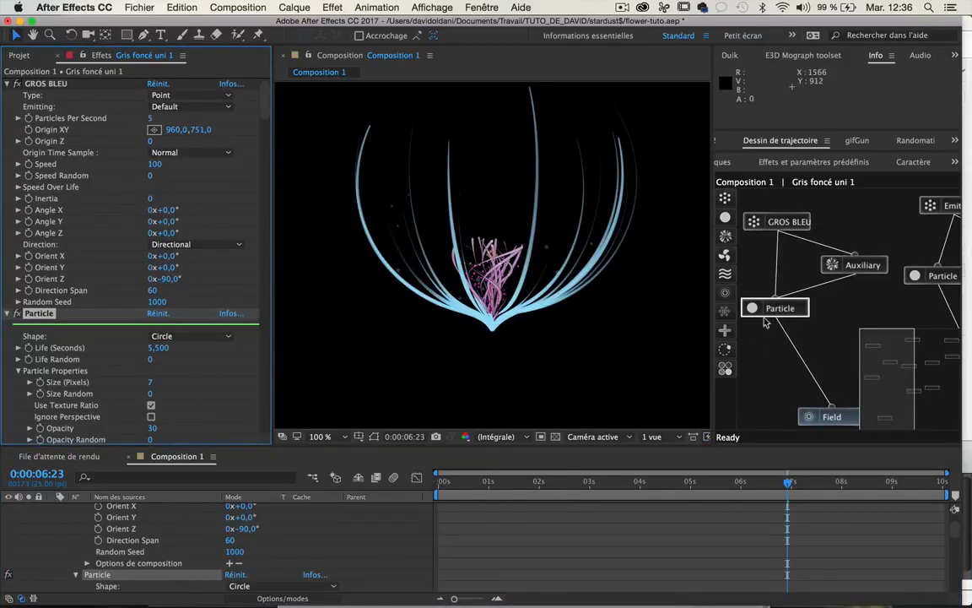
# Step: Turn on shadows for the petal Particle and set its Transfer Mode to Screen
pyautogui.scroll(-5, 85, 329)
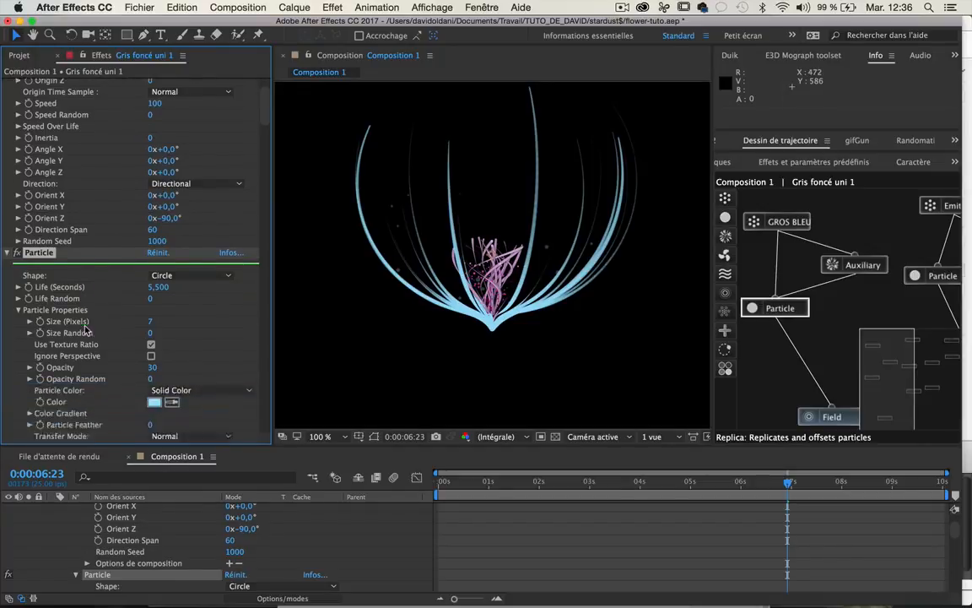
pyautogui.scroll(-6, 38, 388)
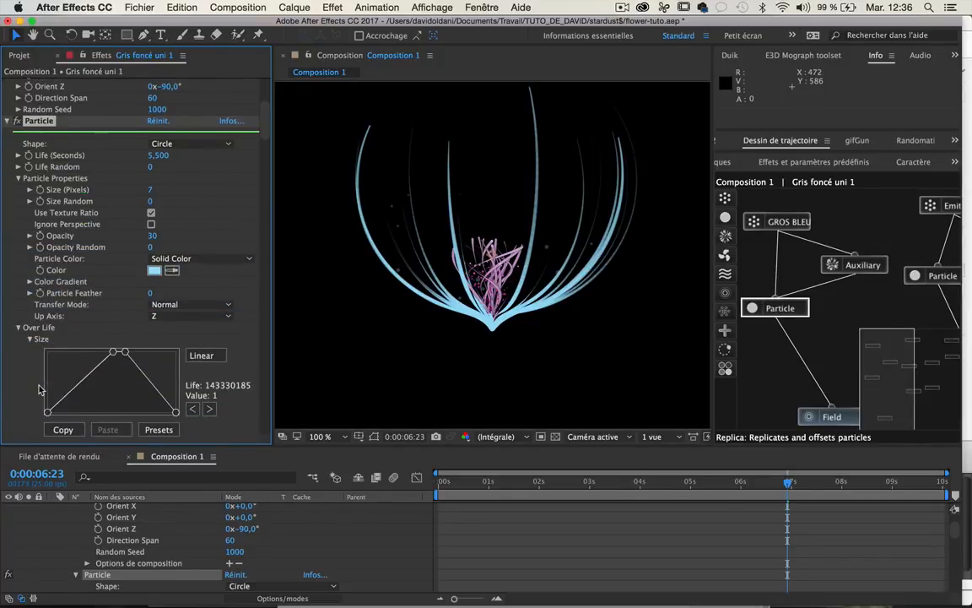
pyautogui.click(17, 392)
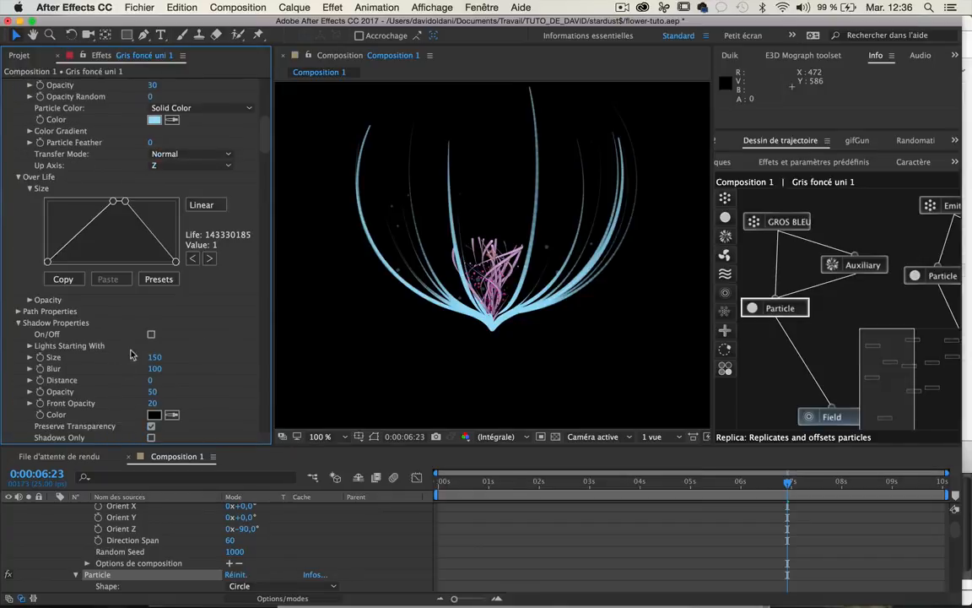
pyautogui.click(152, 334)
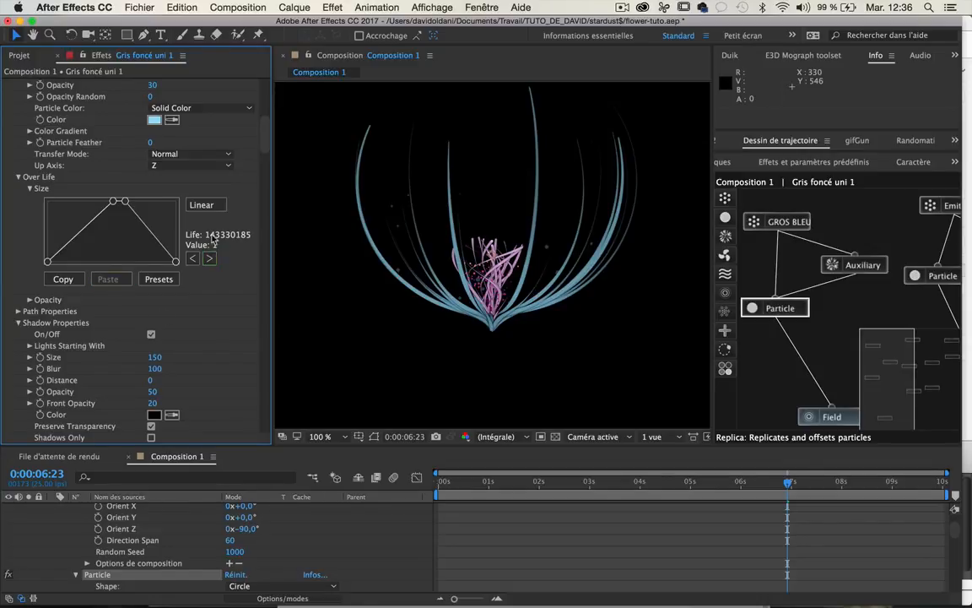
pyautogui.click(175, 160)
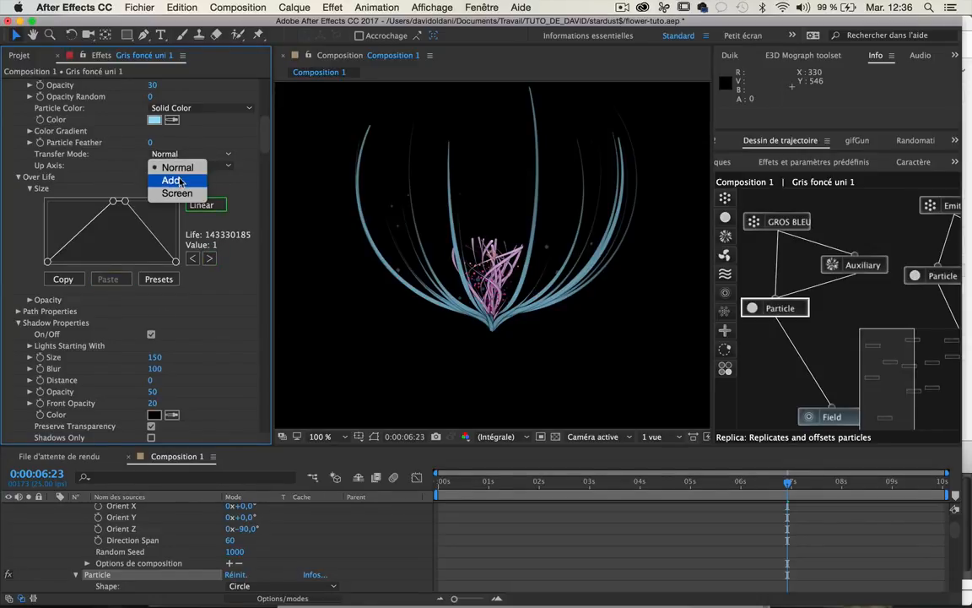
pyautogui.click(179, 193)
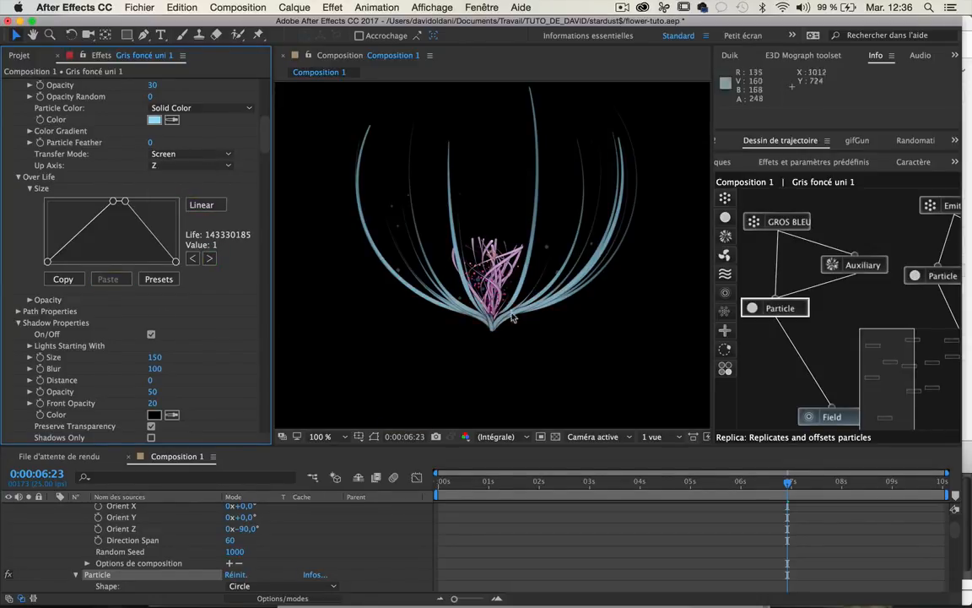
# Step: Change the petal Particle's colour to a more saturated blue and set its opacity to 20
pyautogui.click(154, 120)
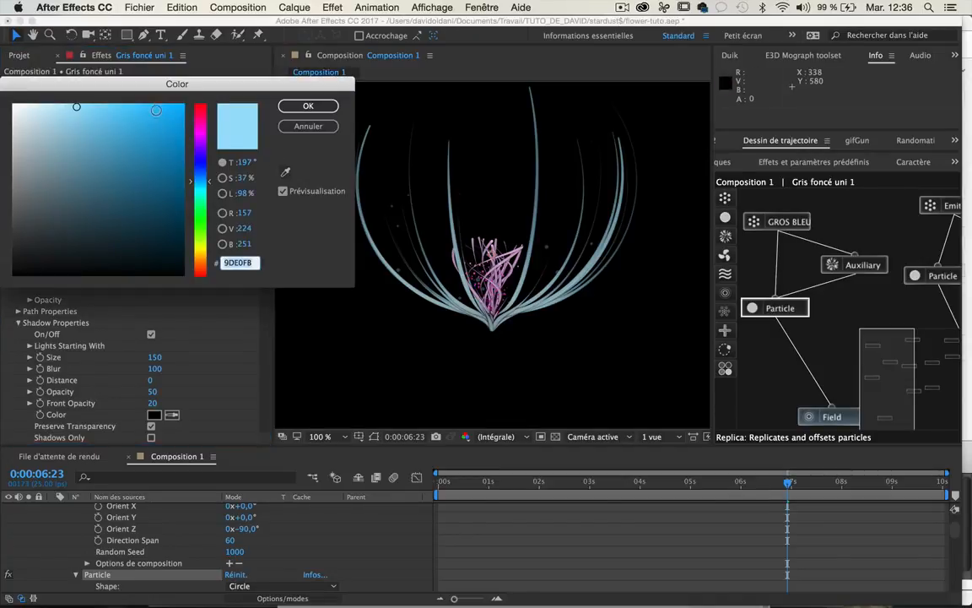
pyautogui.click(308, 106)
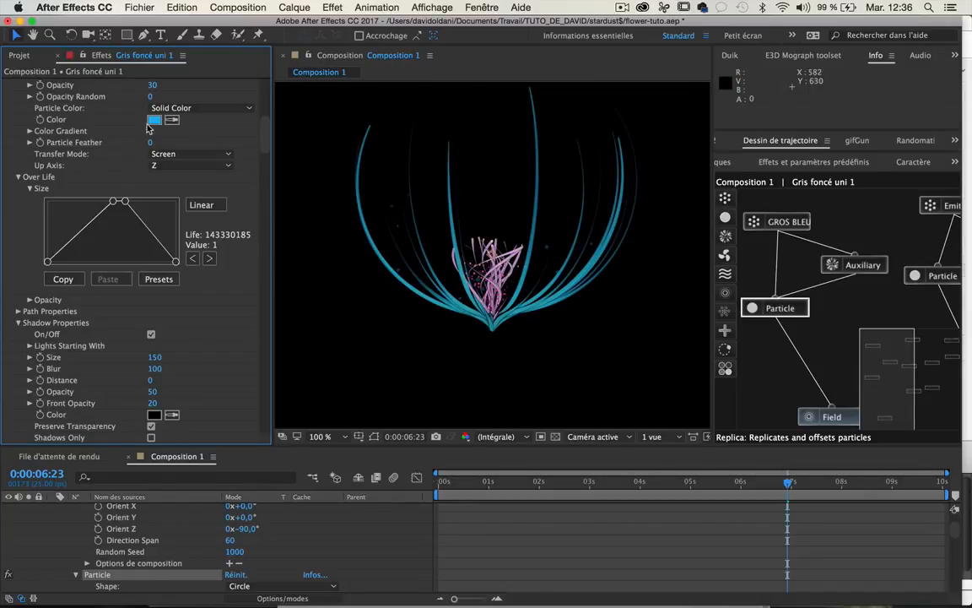
pyautogui.click(153, 85)
pyautogui.write('20')
pyautogui.press('Return')
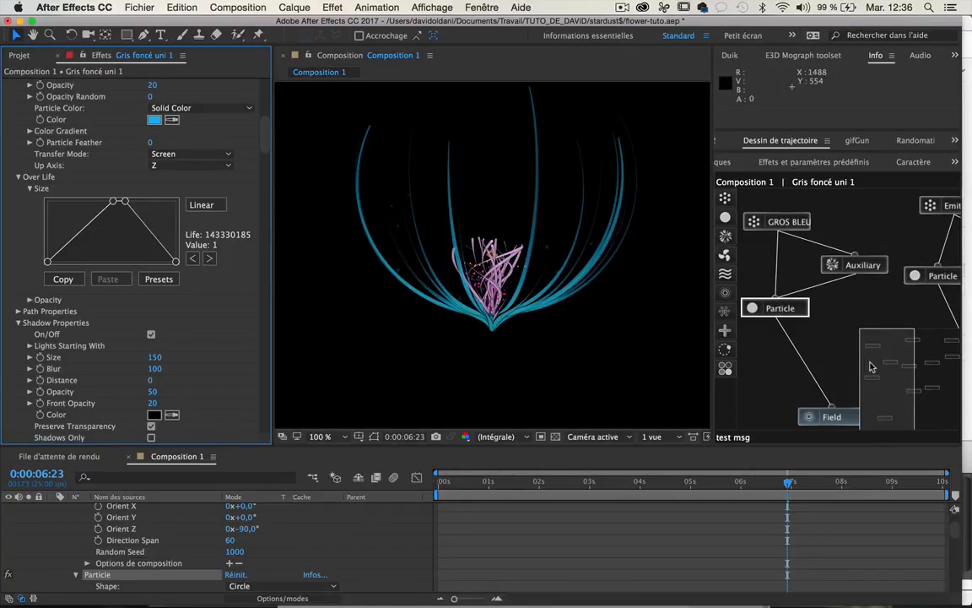
# Step: Collapse the properties of every Stardust effect on the layer so that only the effect names remain listed
pyautogui.moveTo(872, 367); pyautogui.dragTo(902, 385)
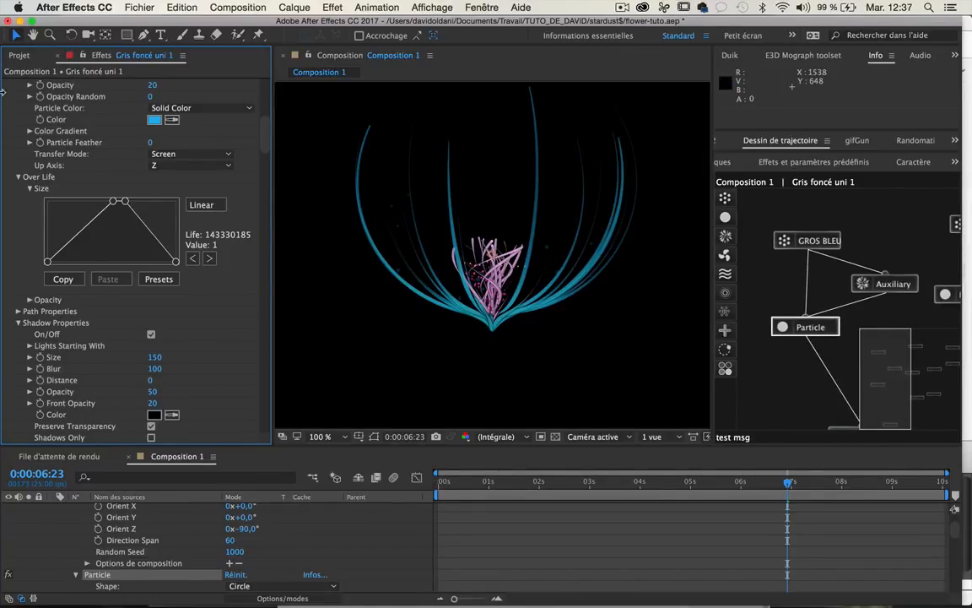
pyautogui.scroll(8, 23, 101)
pyautogui.click(7, 255)
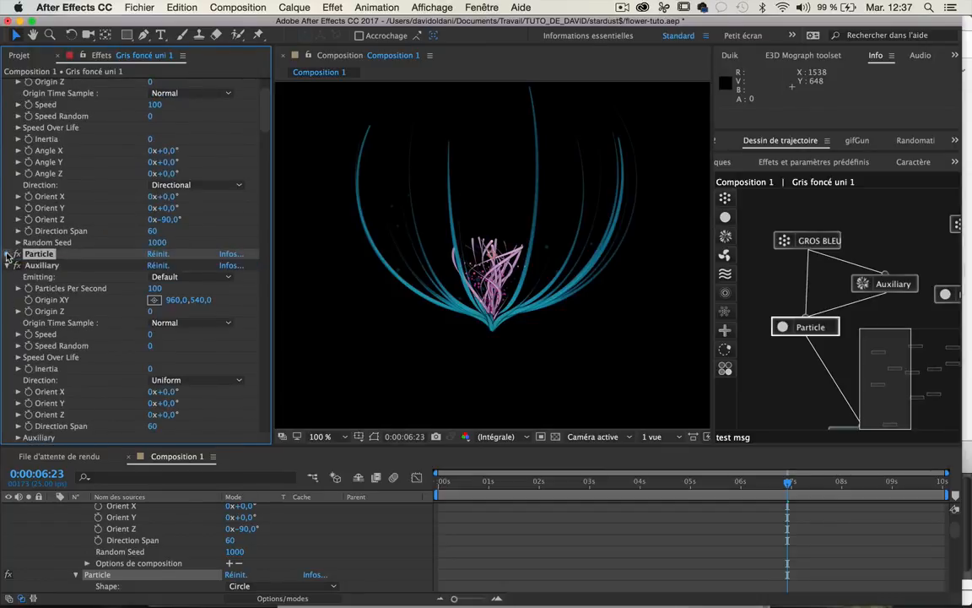
pyautogui.scroll(2, 13, 90)
pyautogui.click(7, 96)
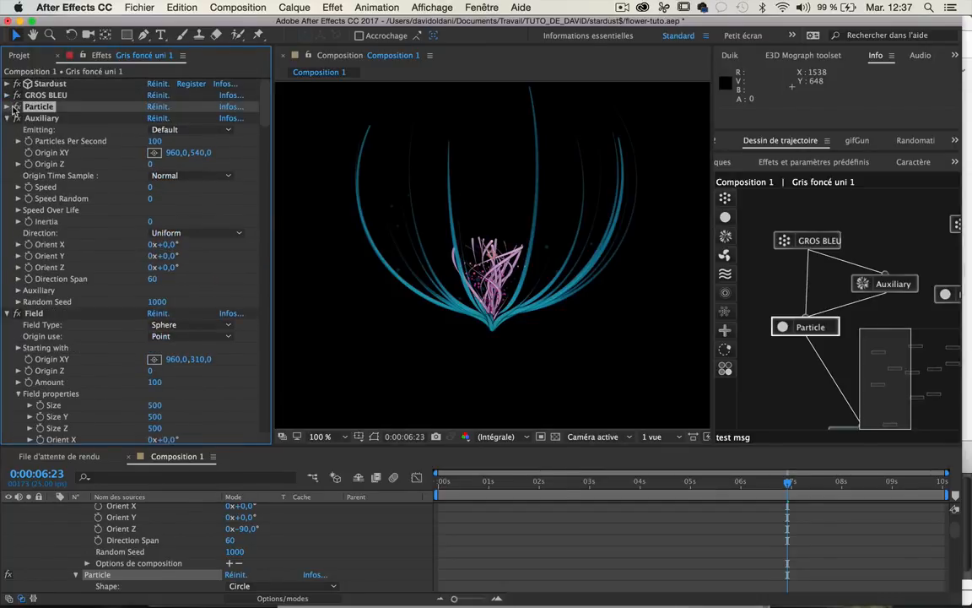
pyautogui.press('super+a')
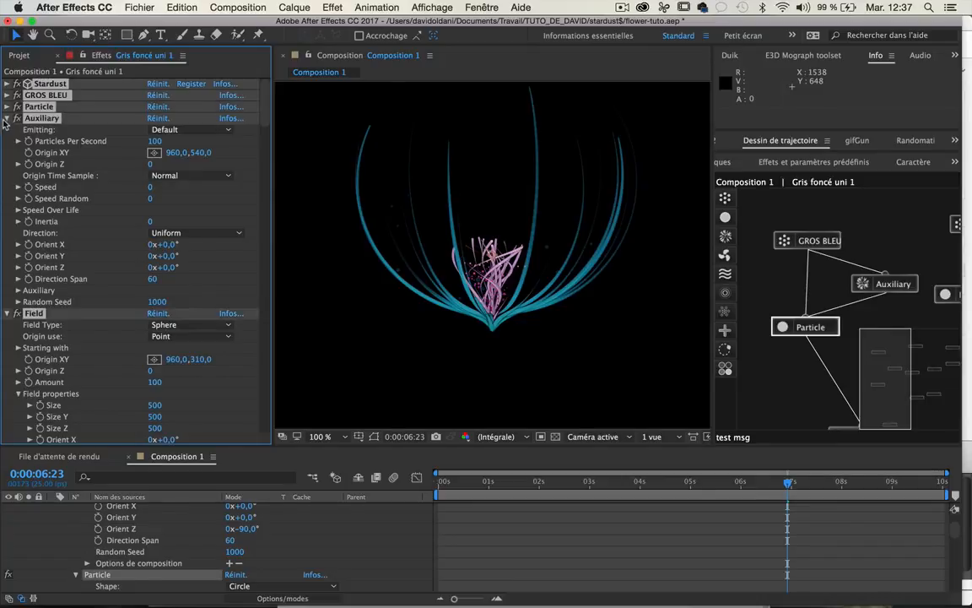
pyautogui.click(7, 118)
pyautogui.click(71, 263)
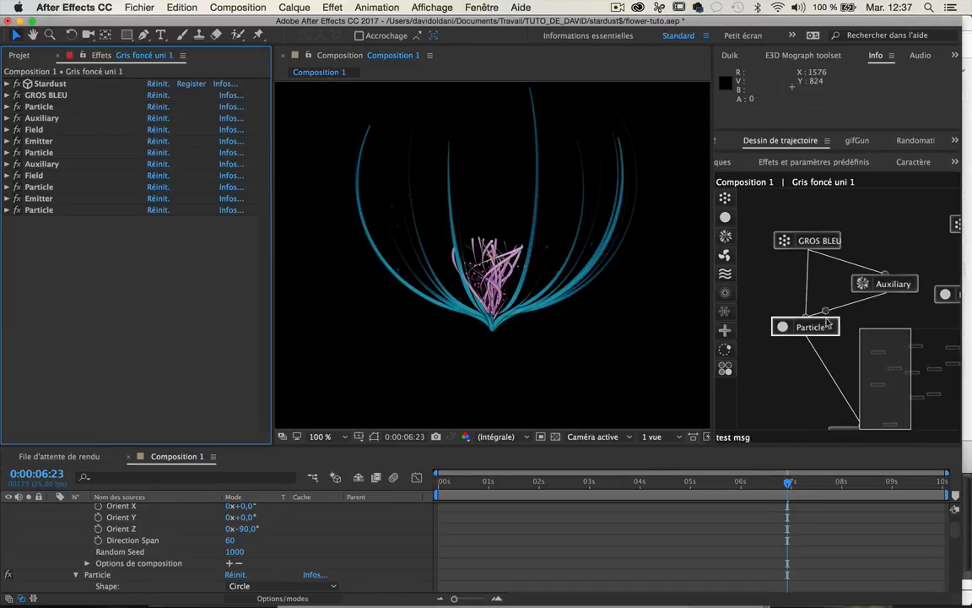
# Step: Set the Amount of the petal Field to 67
pyautogui.scroll(-3, 843, 363)
pyautogui.click(811, 347)
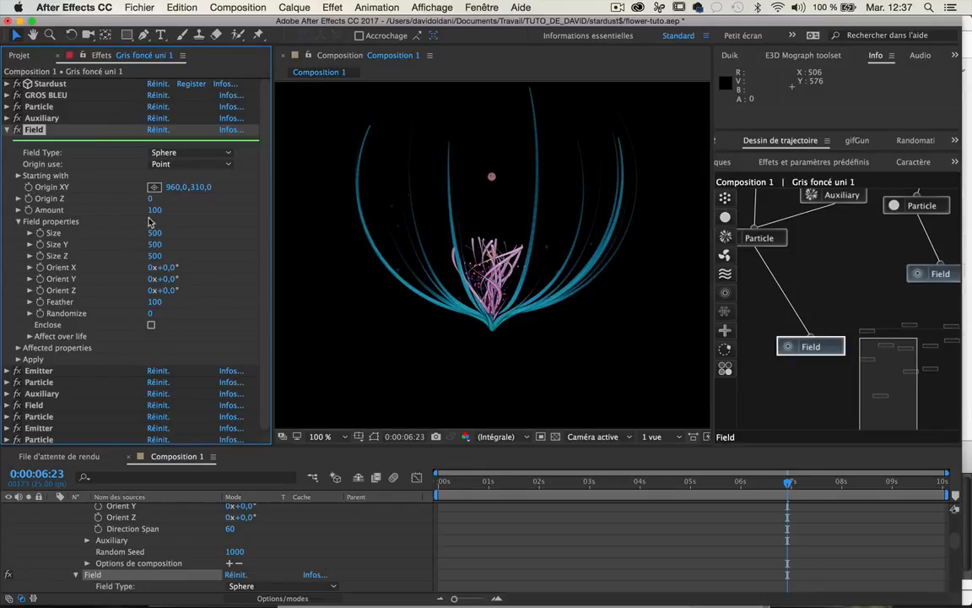
pyautogui.moveTo(152, 209); pyautogui.dragTo(128, 216)
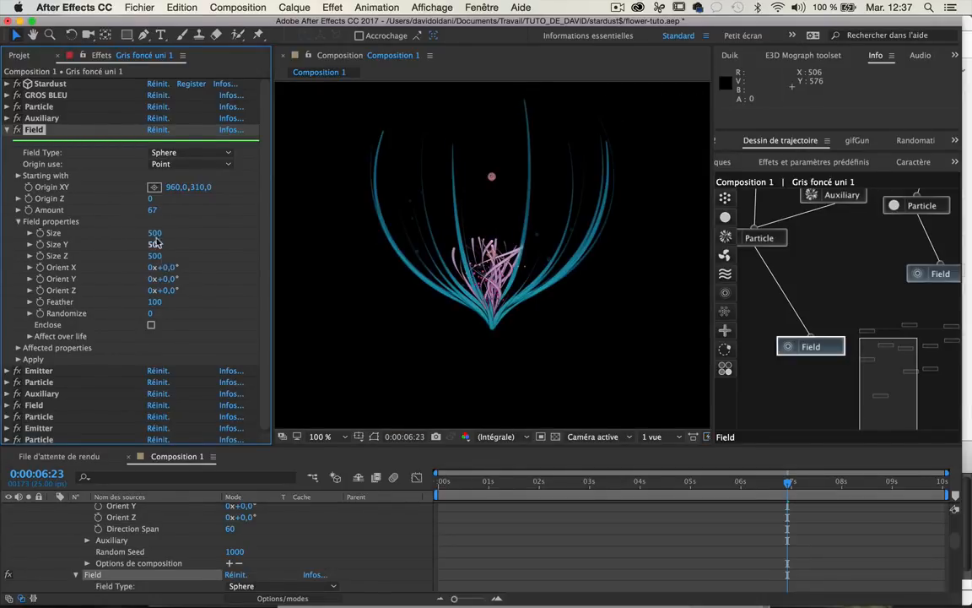
# Step: Set the petal Field's sphere size to 350 on all three axes and its Origin XY to 960, 466
pyautogui.click(155, 233)
pyautogui.write('350')
pyautogui.press('Tab')
pyautogui.write('350')
pyautogui.press('Tab')
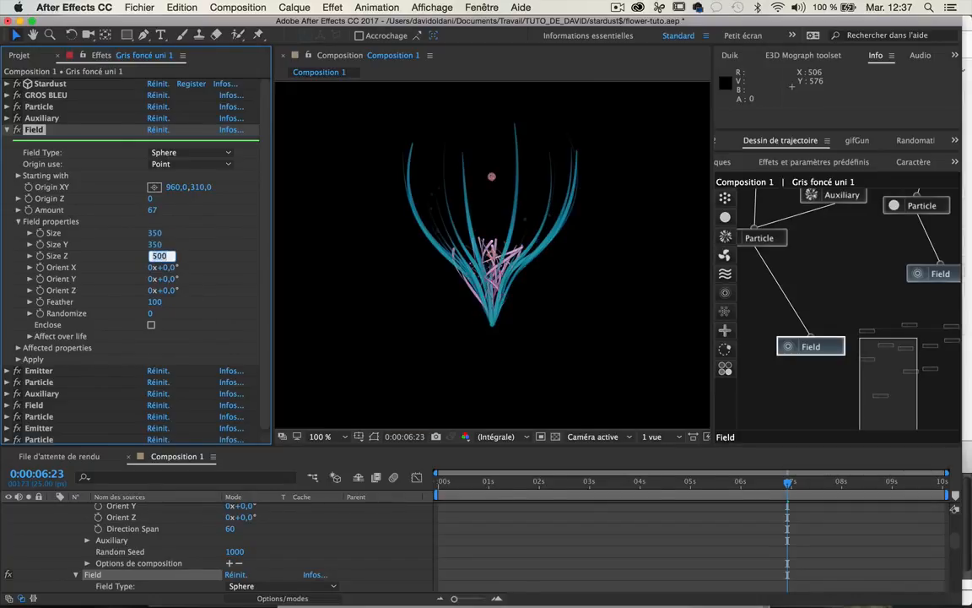
pyautogui.write('350')
pyautogui.press('Return')
pyautogui.moveTo(187, 187); pyautogui.dragTo(305, 190)
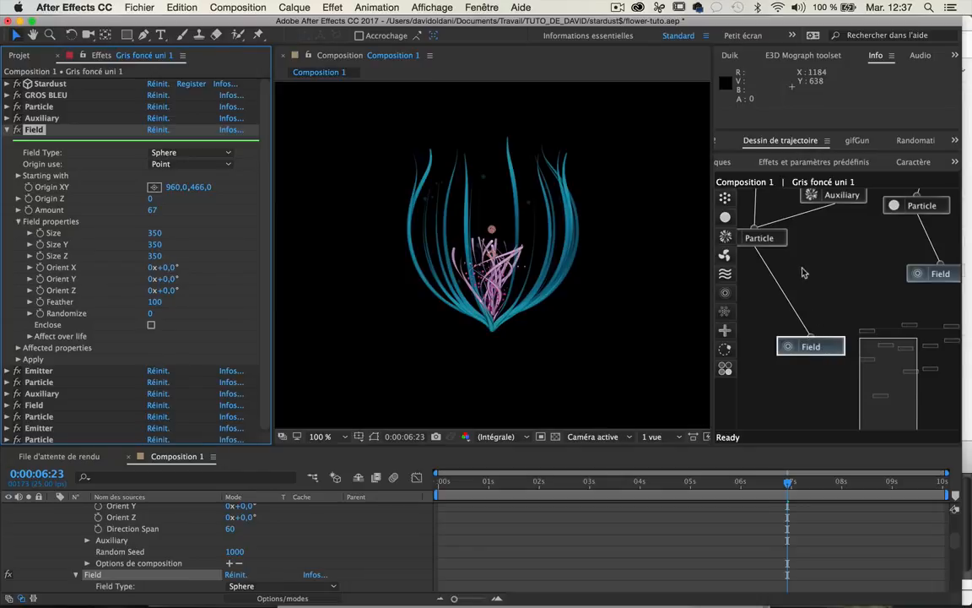
# Step: Set the GROS BLEU emitter's Origin XY to 960, 709 and the petal Field's Origin XY to 960, 477
pyautogui.click(48, 98)
pyautogui.click(7, 96)
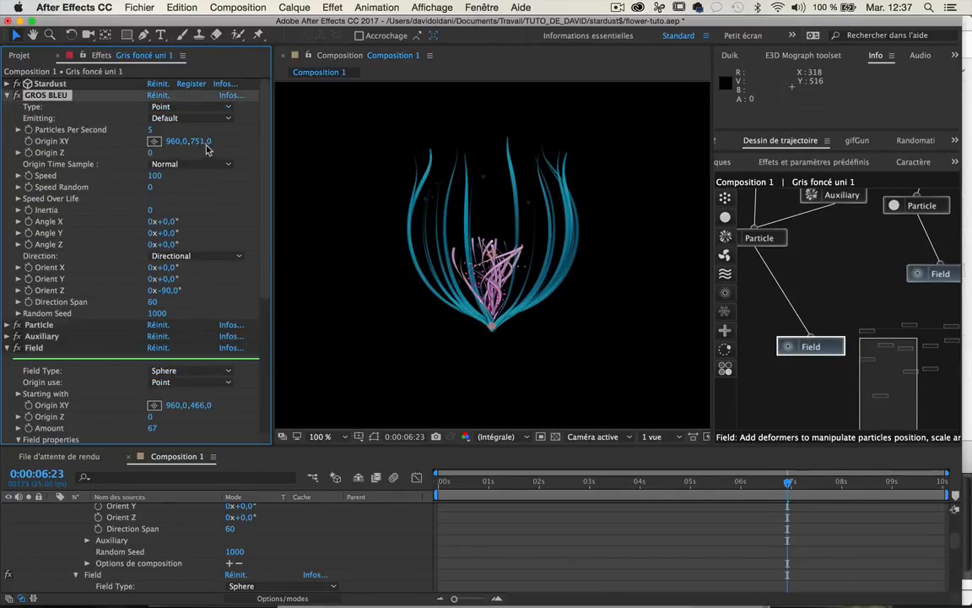
pyautogui.moveTo(195, 141); pyautogui.dragTo(172, 137)
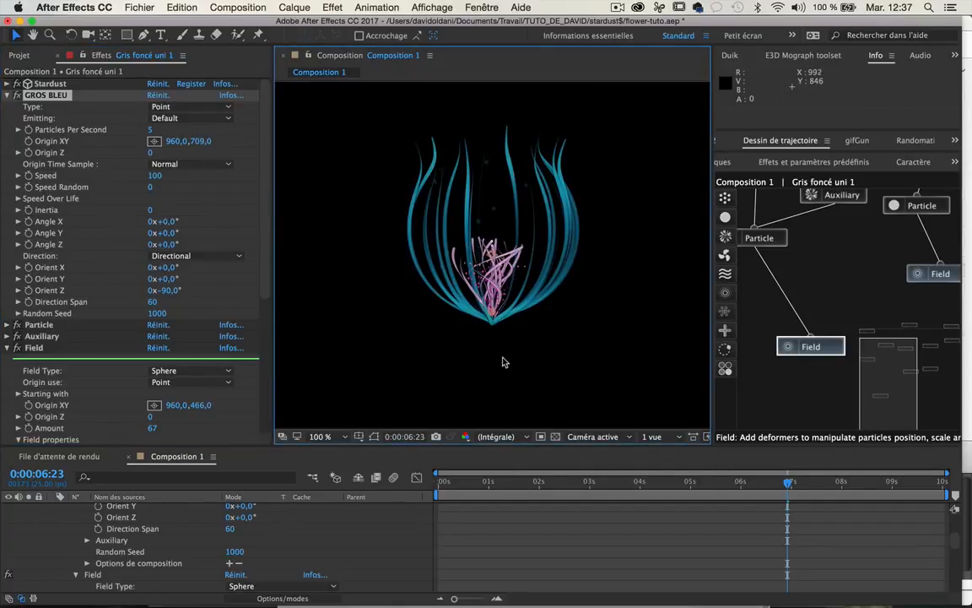
pyautogui.click(810, 346)
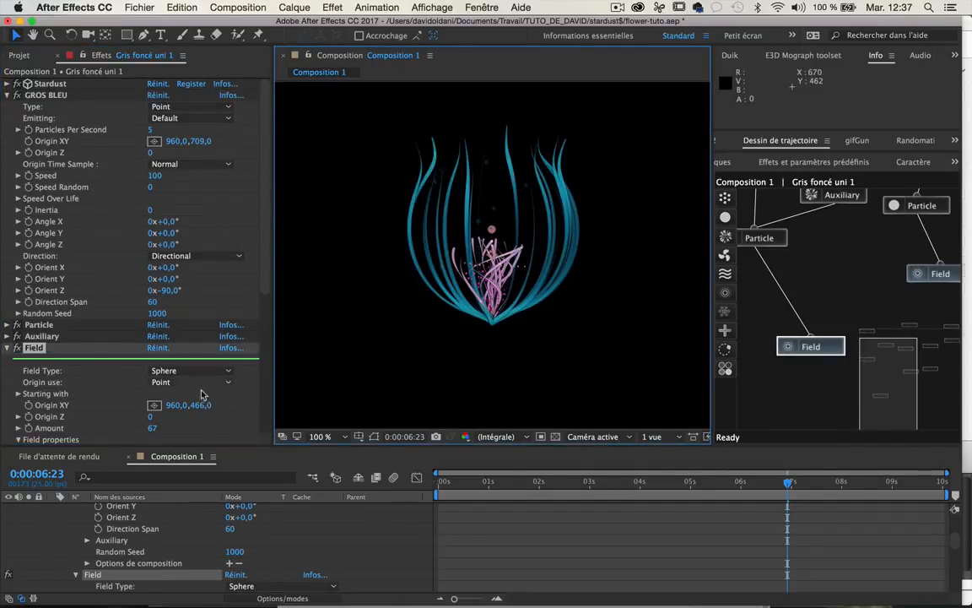
pyautogui.moveTo(193, 405); pyautogui.dragTo(203, 406)
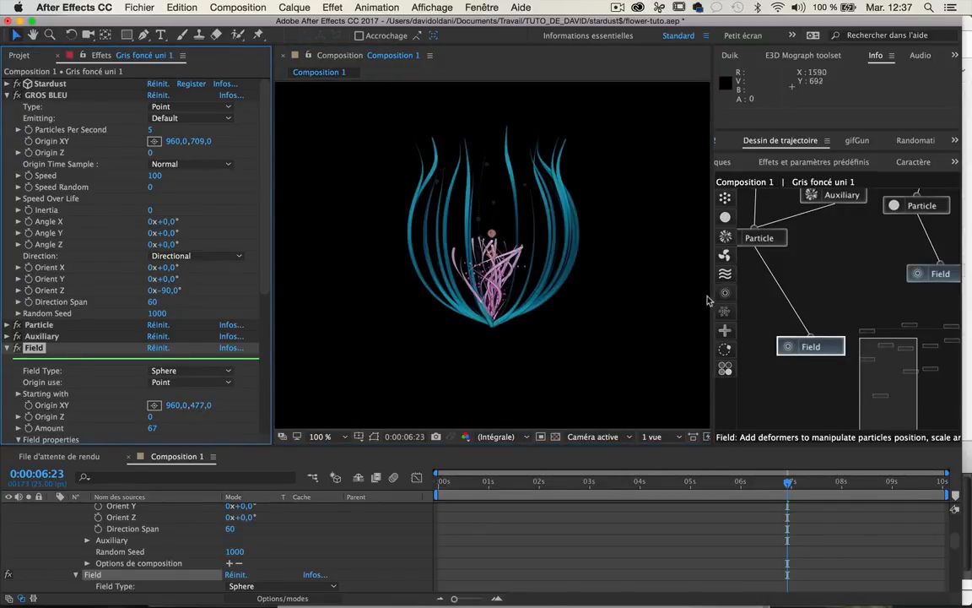
# Step: Set the petal Particle's life to 2.9 seconds
pyautogui.click(8, 325)
pyautogui.scroll(-5, 73, 324)
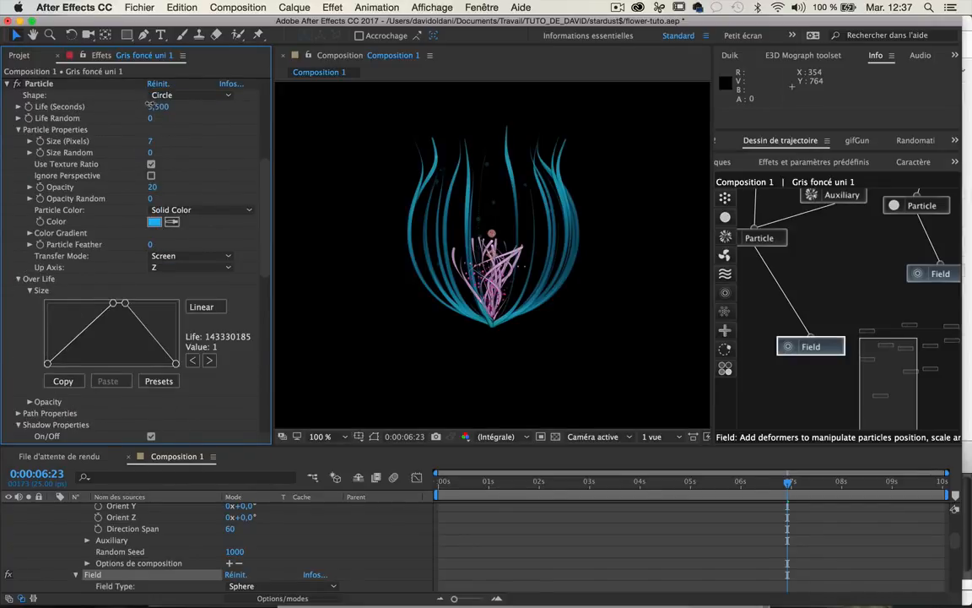
pyautogui.moveTo(156, 106); pyautogui.dragTo(135, 106)
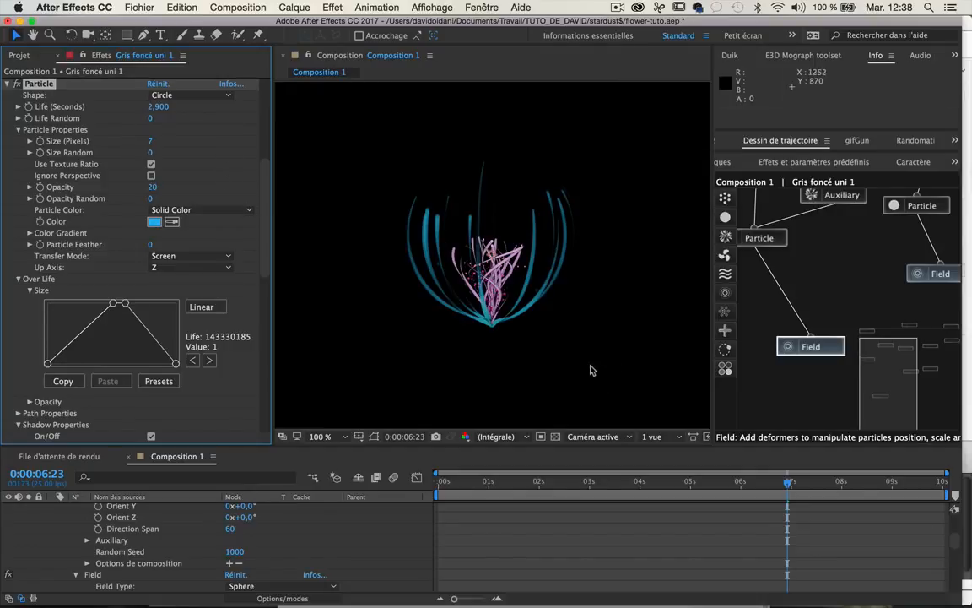
# Step: Add a new Emitter with a connected Particle in an empty area of the node graph
pyautogui.moveTo(893, 386); pyautogui.dragTo(970, 375)
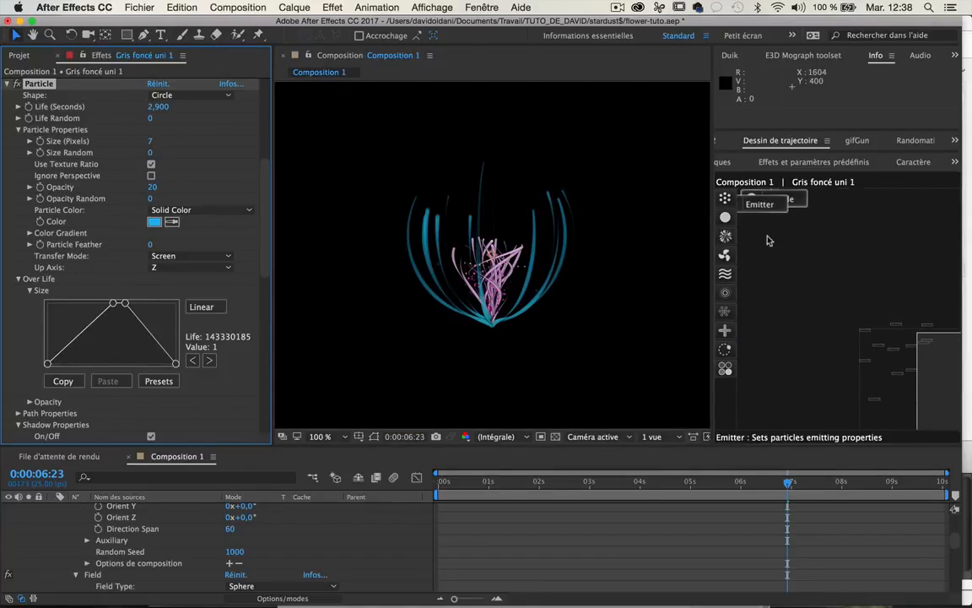
pyautogui.click(726, 217)
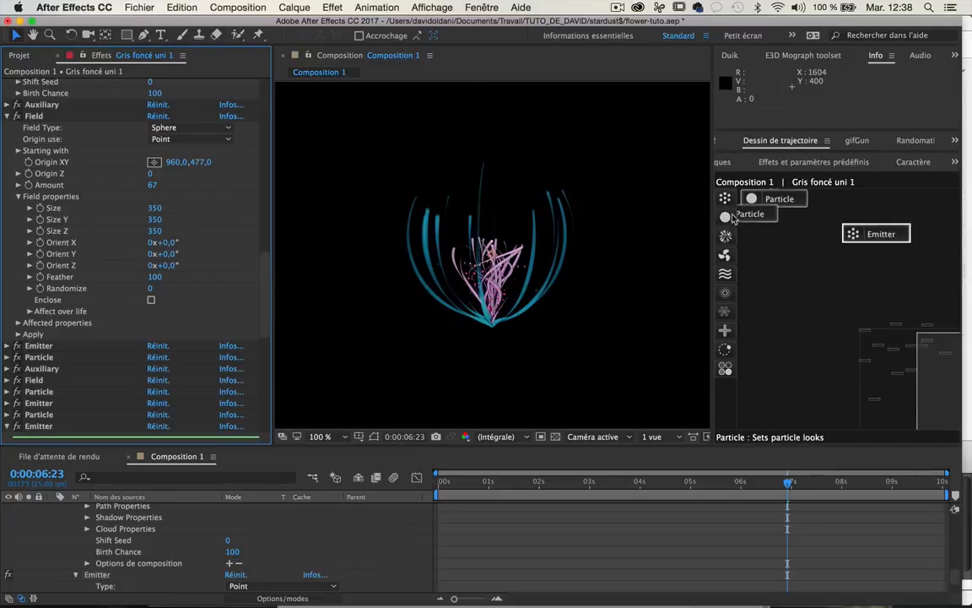
pyautogui.moveTo(727, 218); pyautogui.dragTo(866, 269)
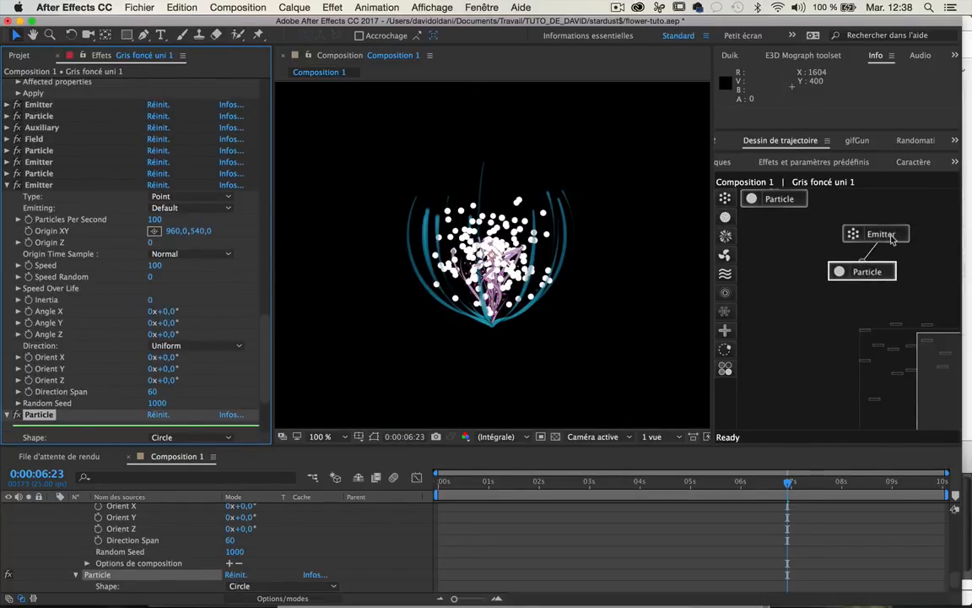
# Step: Set the new Particle's size to 3 pixels
pyautogui.scroll(-5, 118, 337)
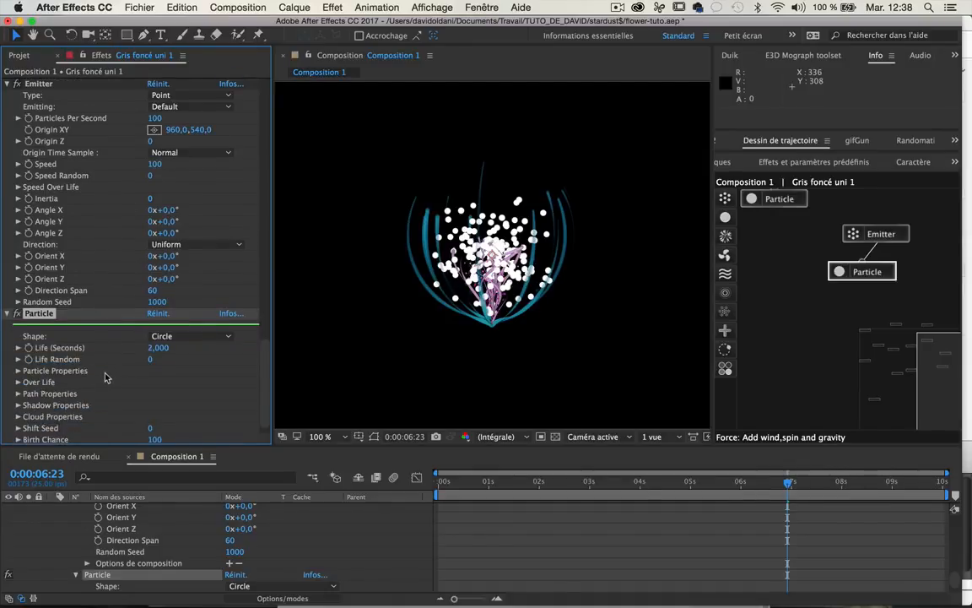
pyautogui.click(17, 370)
pyautogui.scroll(-3, 22, 391)
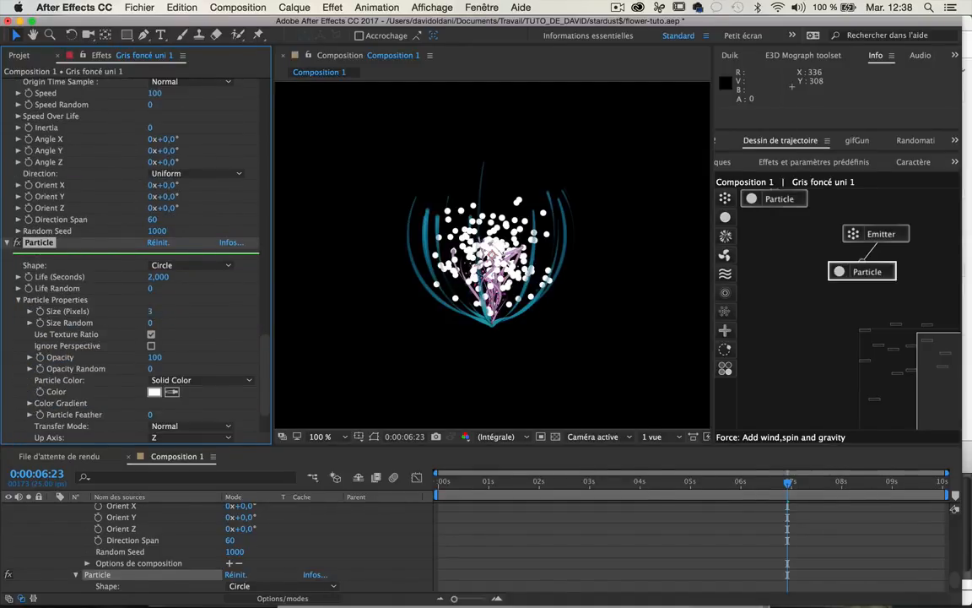
# Step: Make the new Emitter's direction Directional and set its Orient Z to -90°
pyautogui.click(192, 173)
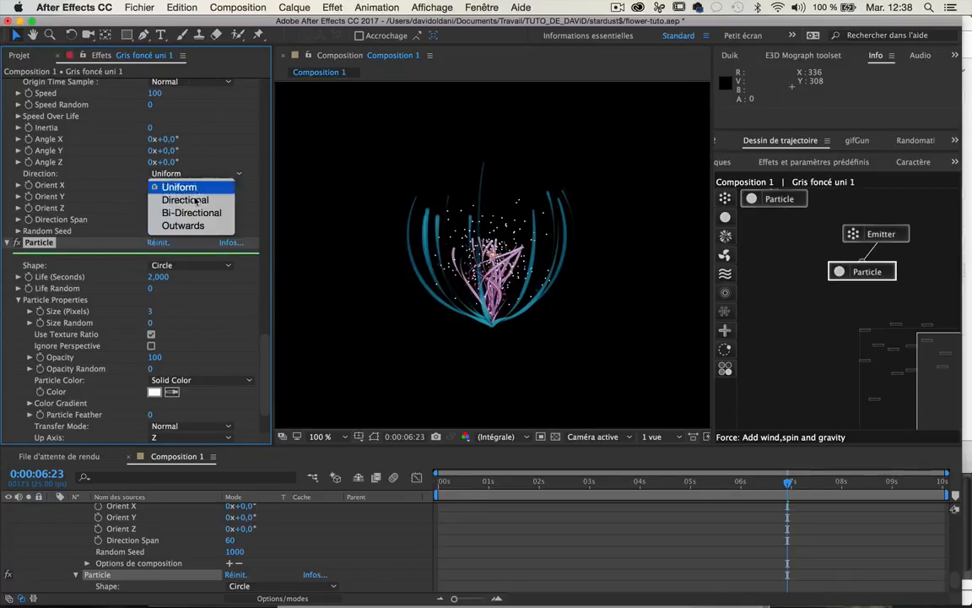
pyautogui.click(190, 200)
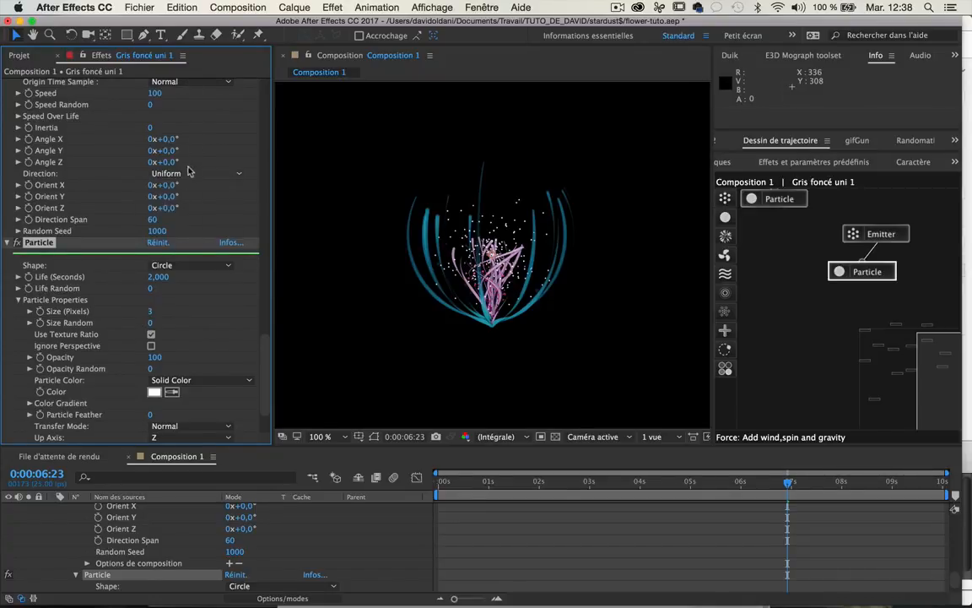
pyautogui.click(167, 209)
pyautogui.write('-90')
pyautogui.press('Return')
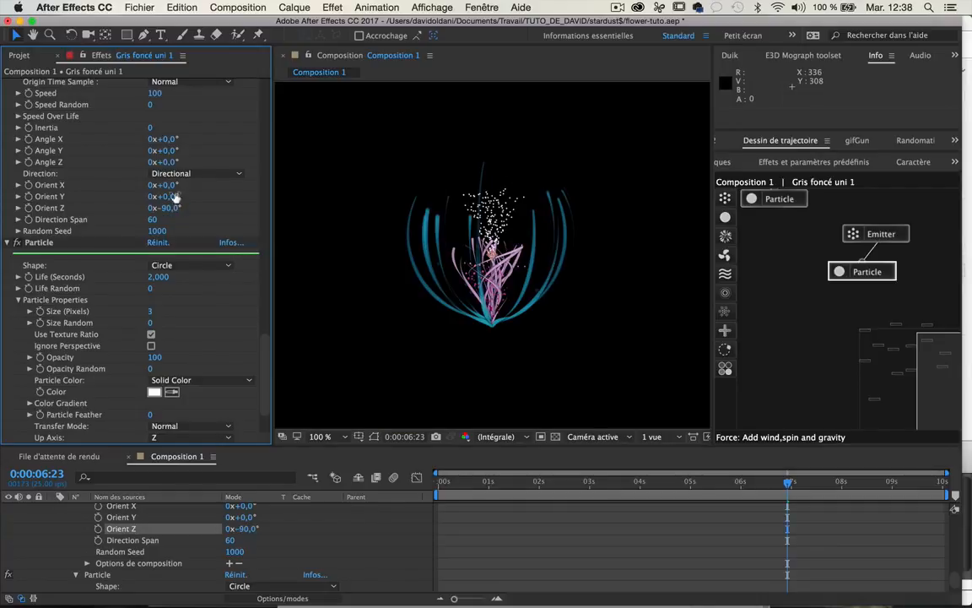
# Step: Set the new Emitter's Origin XY to 953, 735, at the base of the flower
pyautogui.scroll(3, 185, 122)
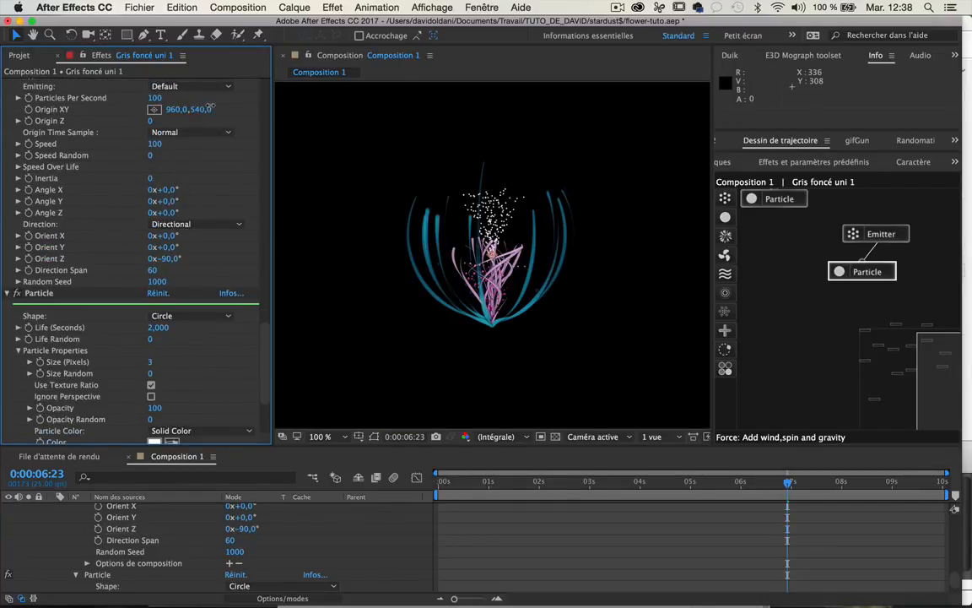
pyautogui.moveTo(272, 108); pyautogui.dragTo(322, 111)
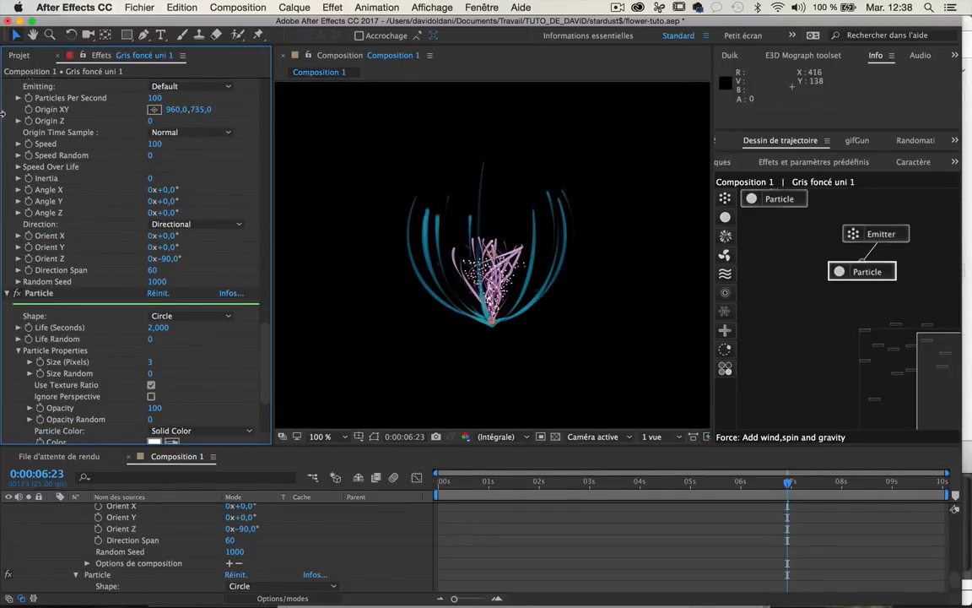
pyautogui.moveTo(174, 110); pyautogui.dragTo(170, 110)
# Step: Connect a Field below the new Particle and an Auxiliary between the new Emitter and Particle
pyautogui.moveTo(724, 311); pyautogui.dragTo(862, 312)
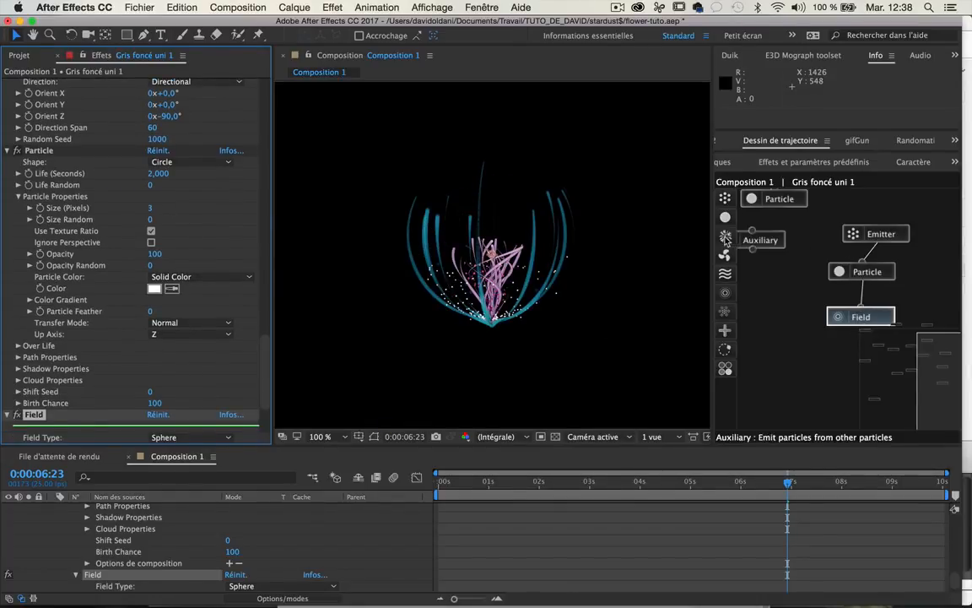
pyautogui.moveTo(725, 235); pyautogui.dragTo(874, 218)
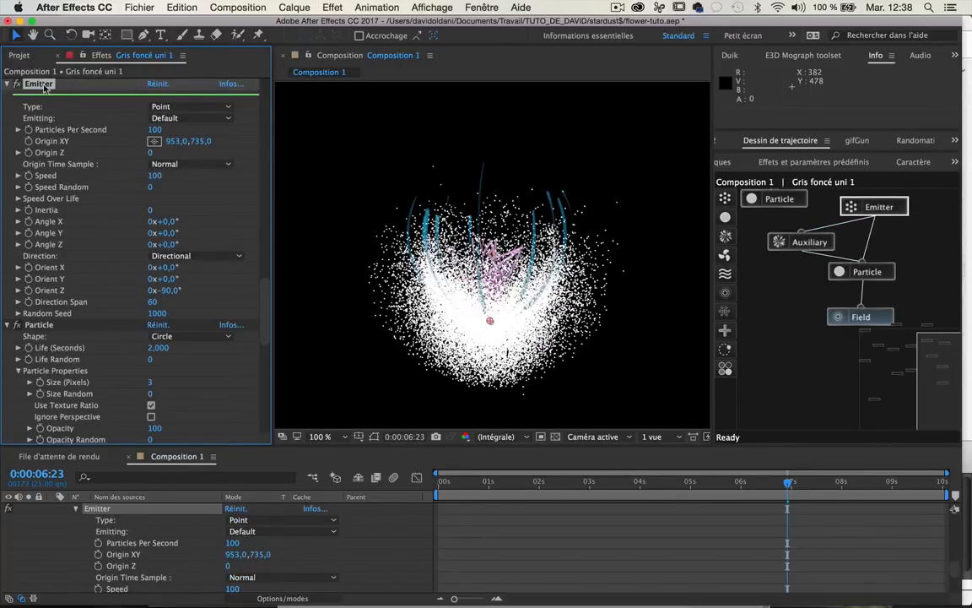
# Step: Rename the new Emitter as 2eme cercle and shift its Auxiliary node slightly away from the Particle node
pyautogui.press('Return')
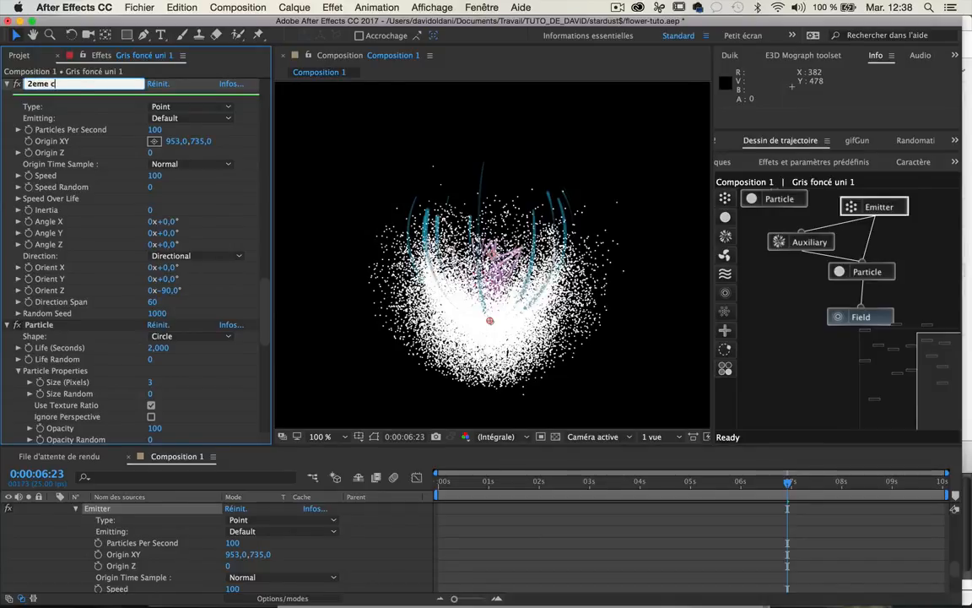
pyautogui.write('2eme cercle')
pyautogui.press('Return')
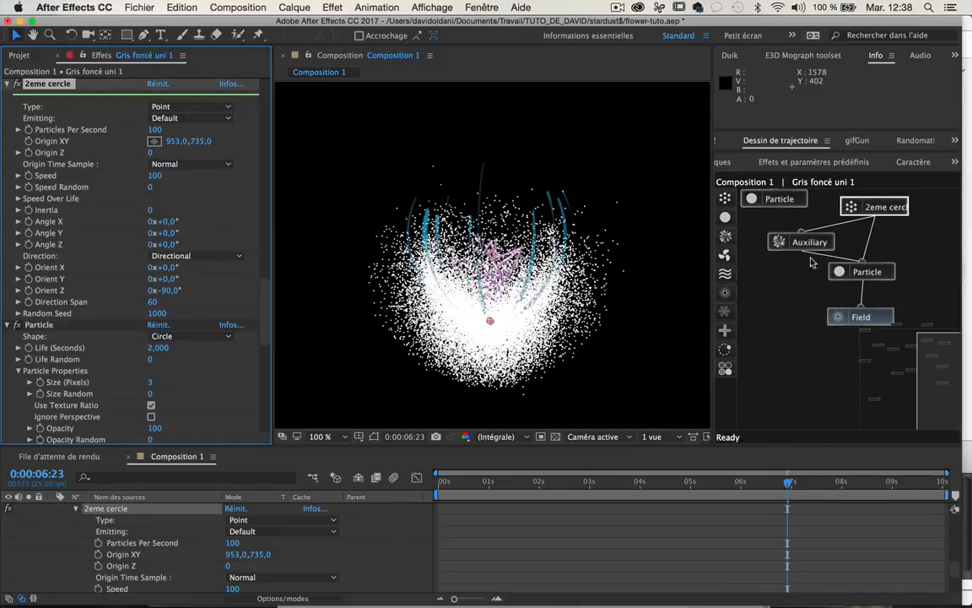
pyautogui.moveTo(808, 243); pyautogui.dragTo(796, 242)
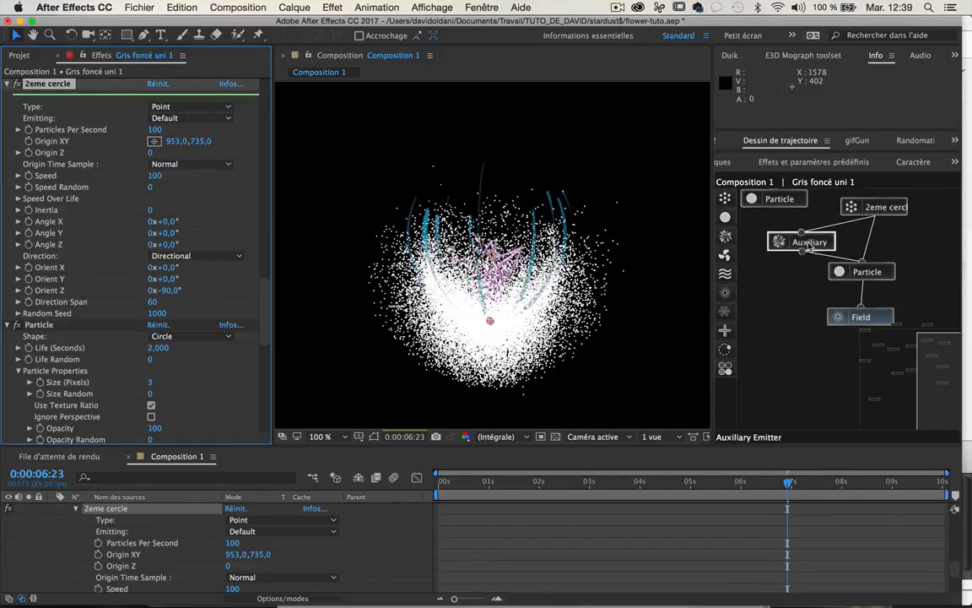
# Step: Set the Speed of the Auxiliary node in the 2eme cercle branch to 0
pyautogui.click(861, 316)
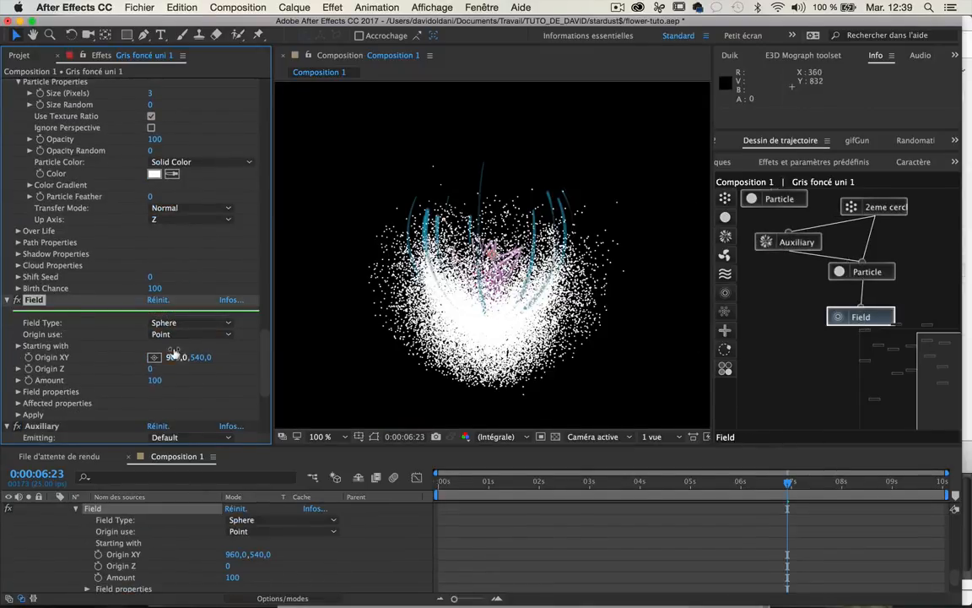
pyautogui.scroll(-2, 152, 316)
pyautogui.scroll(5, 115, 196)
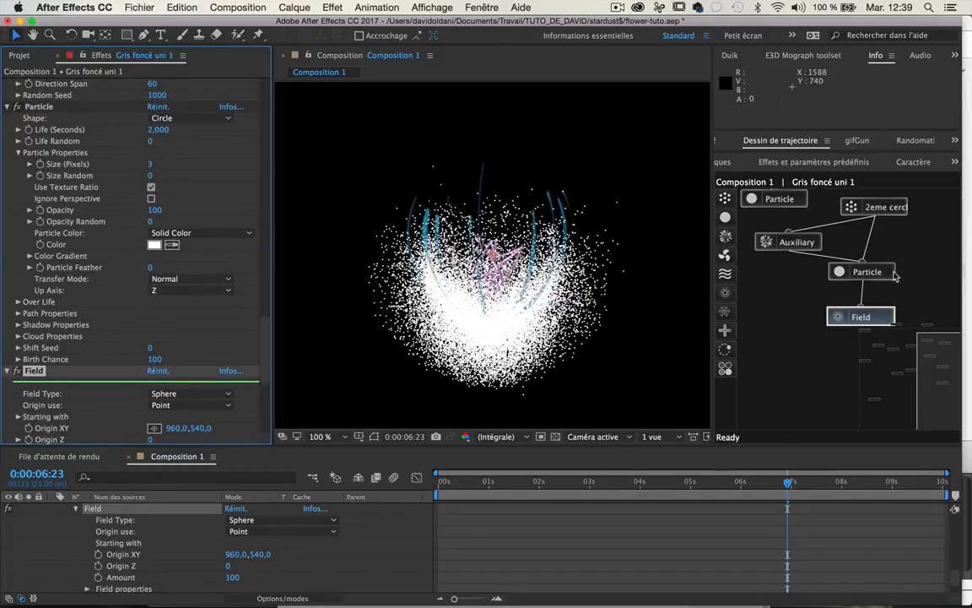
pyautogui.click(768, 242)
pyautogui.scroll(-5, 91, 393)
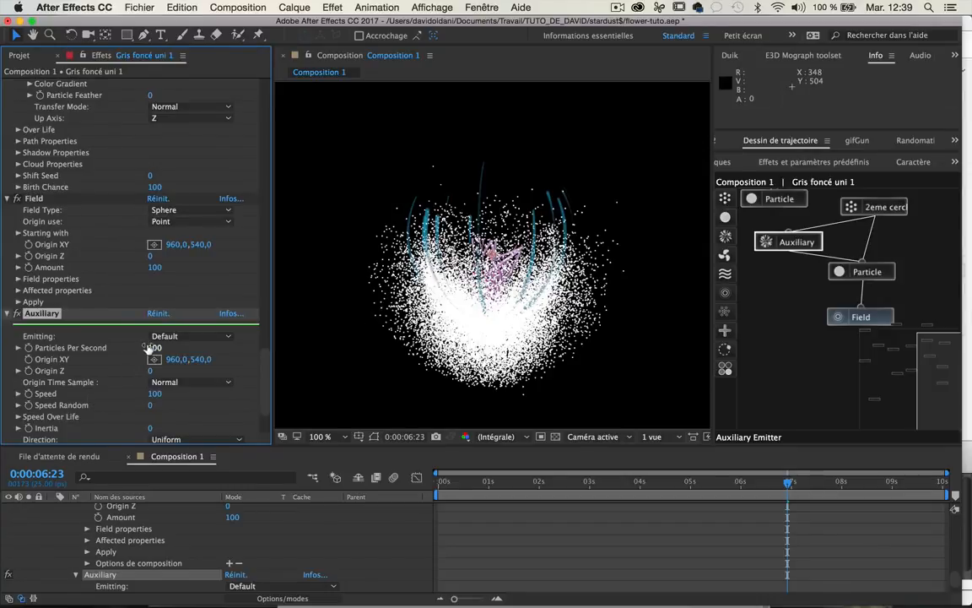
pyautogui.click(155, 393)
pyautogui.write('0')
pyautogui.press('Return')
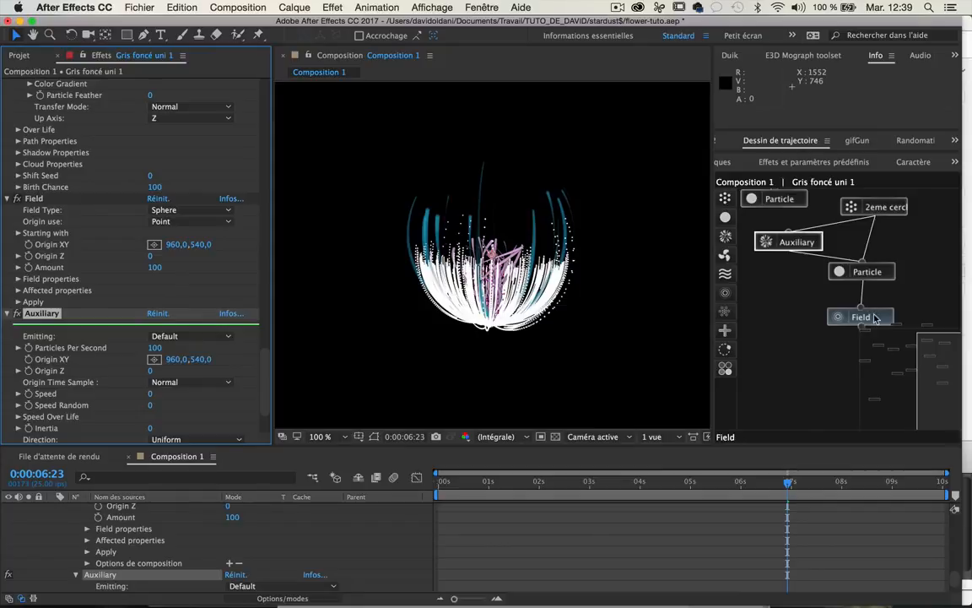
# Step: Change the 2eme cercle branch's Particle shape to Rectangle and set its Opacity to 20
pyautogui.click(865, 272)
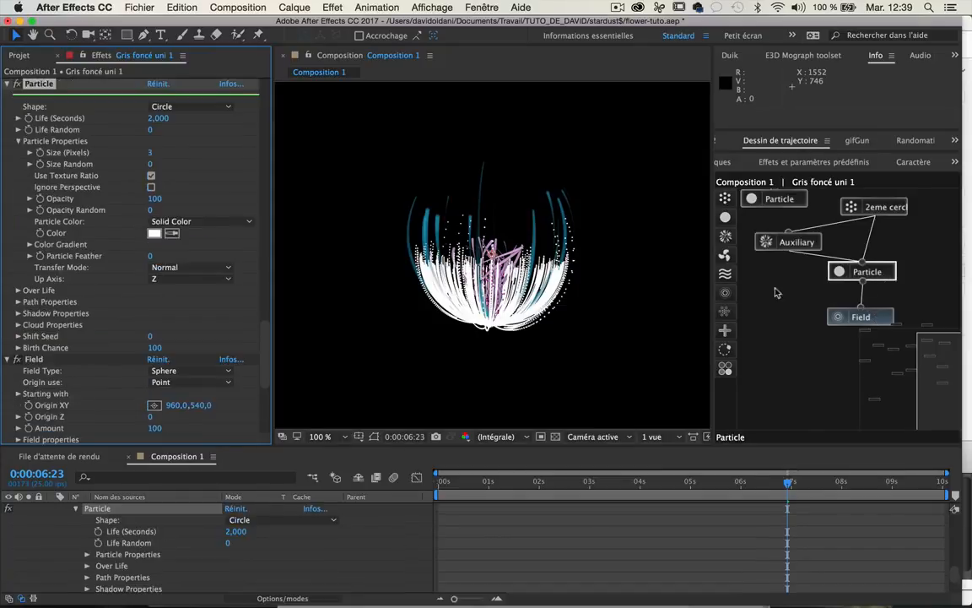
pyautogui.click(175, 107)
pyautogui.click(177, 133)
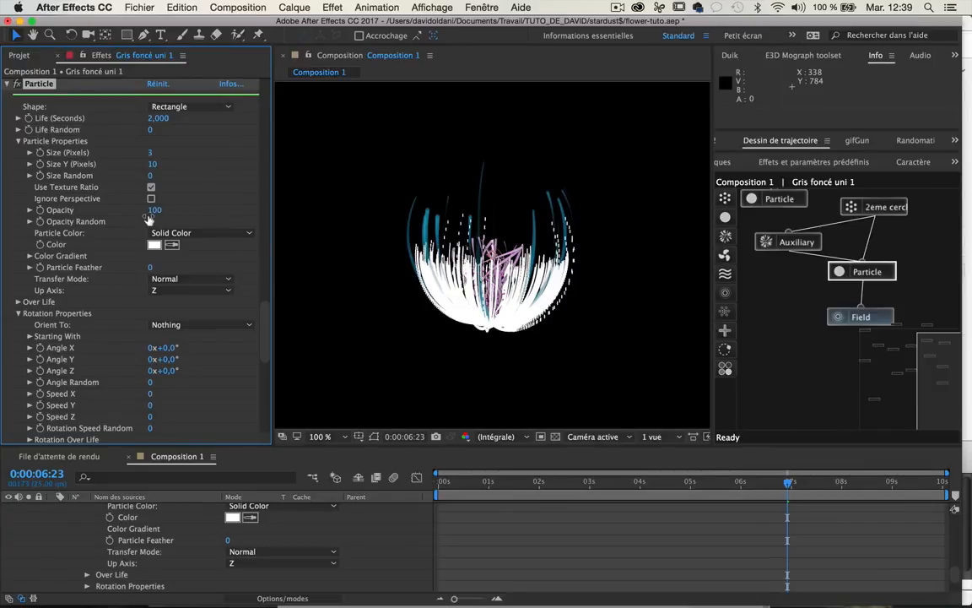
pyautogui.click(147, 209)
pyautogui.press('Return')
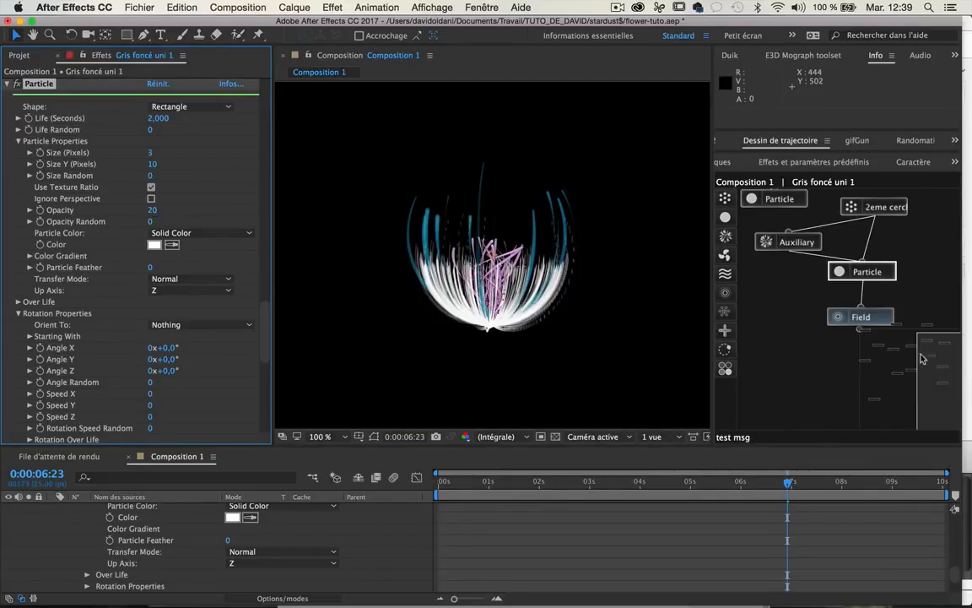
# Step: Set the 2eme cercle Field's Size, Size Y and Size Z to 150 and move its origin to about 954, 594
pyautogui.click(831, 320)
pyautogui.scroll(-8, 127, 287)
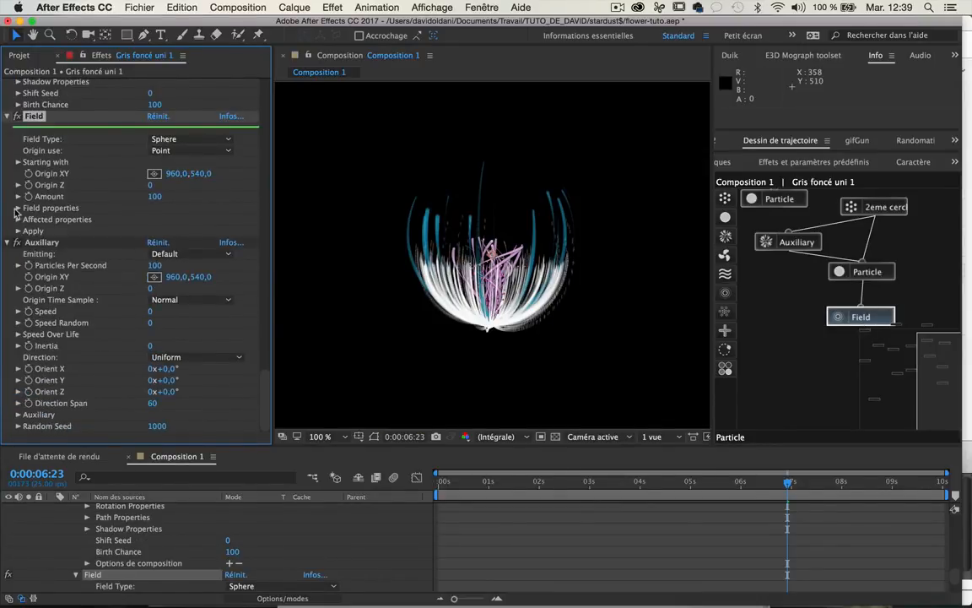
pyautogui.click(17, 208)
pyautogui.click(153, 220)
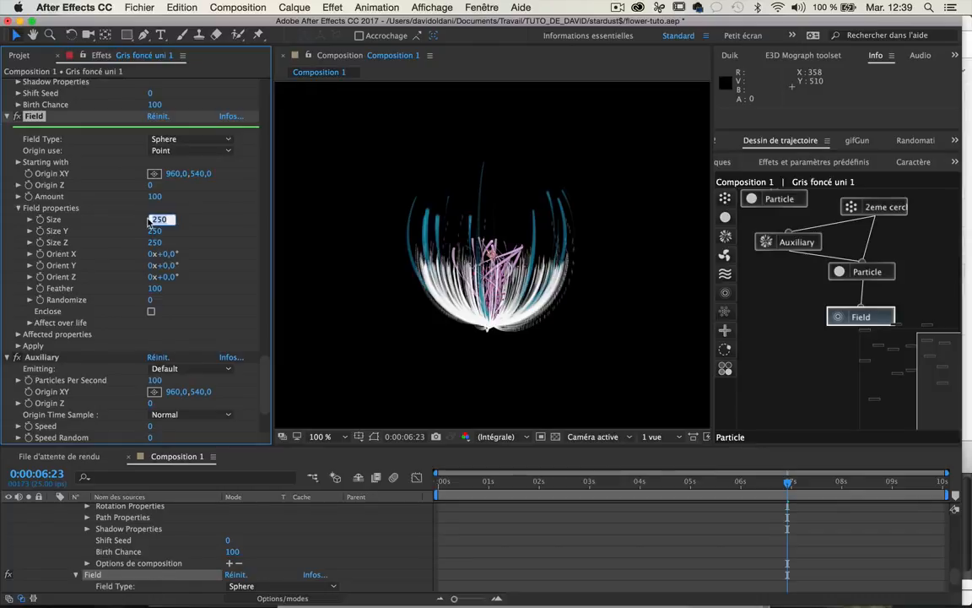
pyautogui.write('150')
pyautogui.press('Tab')
pyautogui.write('150')
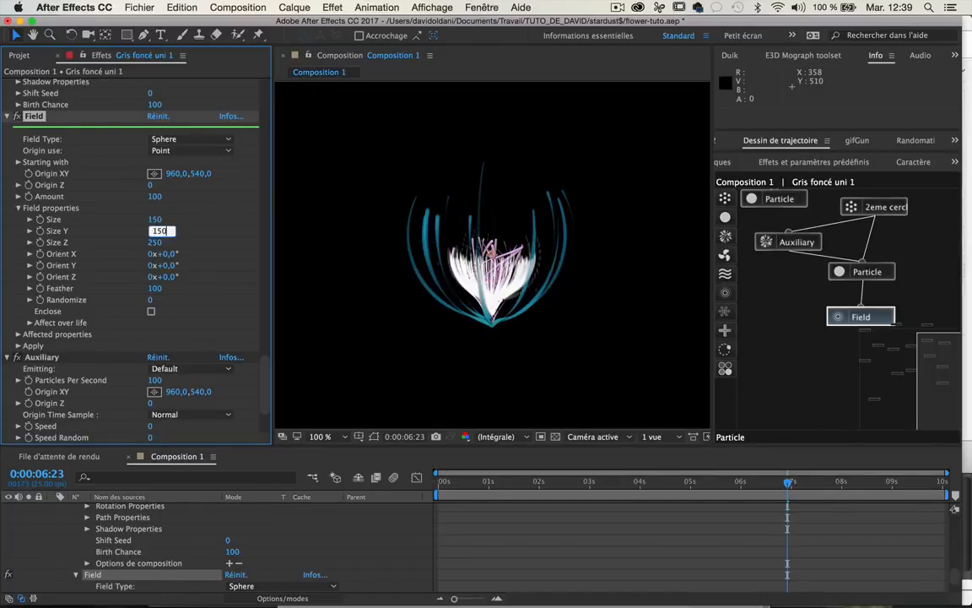
pyautogui.press('Tab')
pyautogui.write('1')
pyautogui.moveTo(447, 232); pyautogui.dragTo(491, 275)
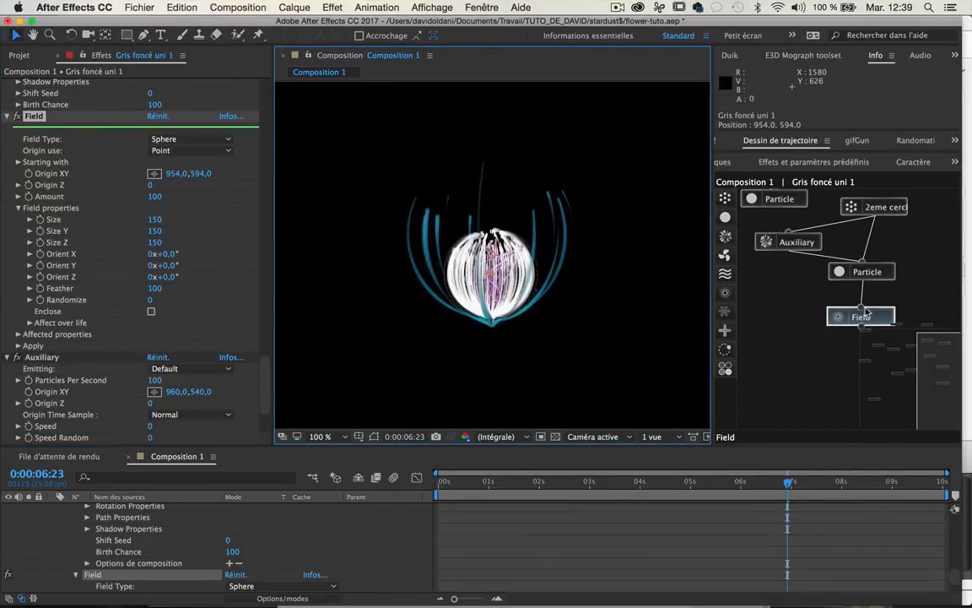
# Step: Lower the Opacity of the 2eme cercle branch's Particle to 10
pyautogui.click(859, 271)
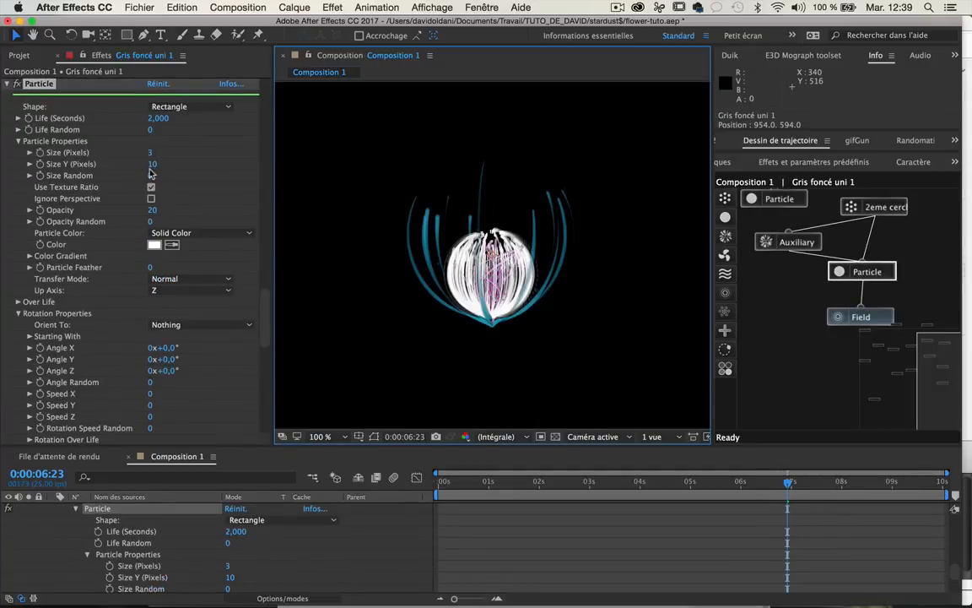
pyautogui.click(151, 211)
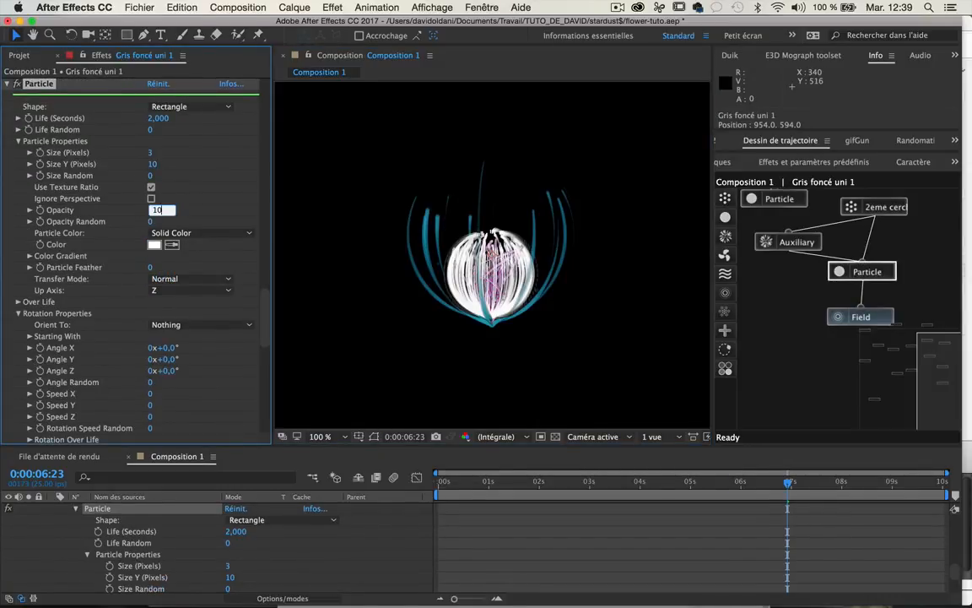
pyautogui.write('10')
pyautogui.press('Return')
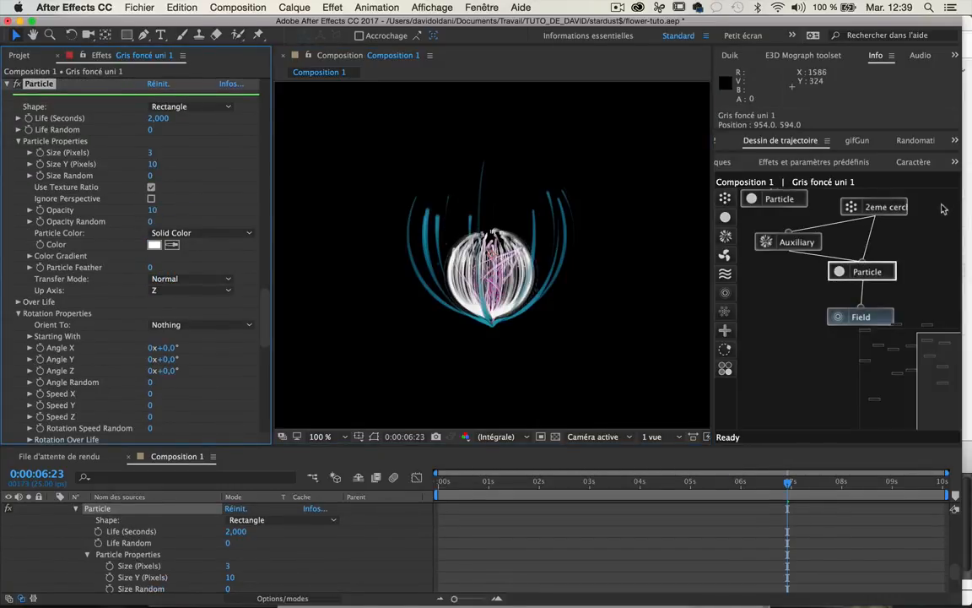
# Step: Reduce the 2eme cercle emitter's Particles Per Second to 30
pyautogui.click(852, 207)
pyautogui.click(154, 129)
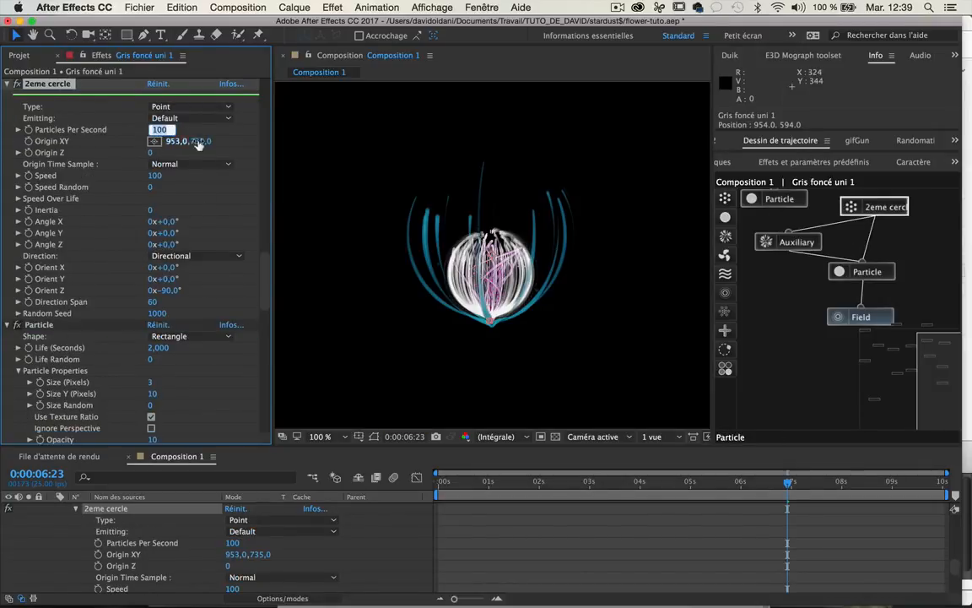
pyautogui.write('30')
pyautogui.press('Return')
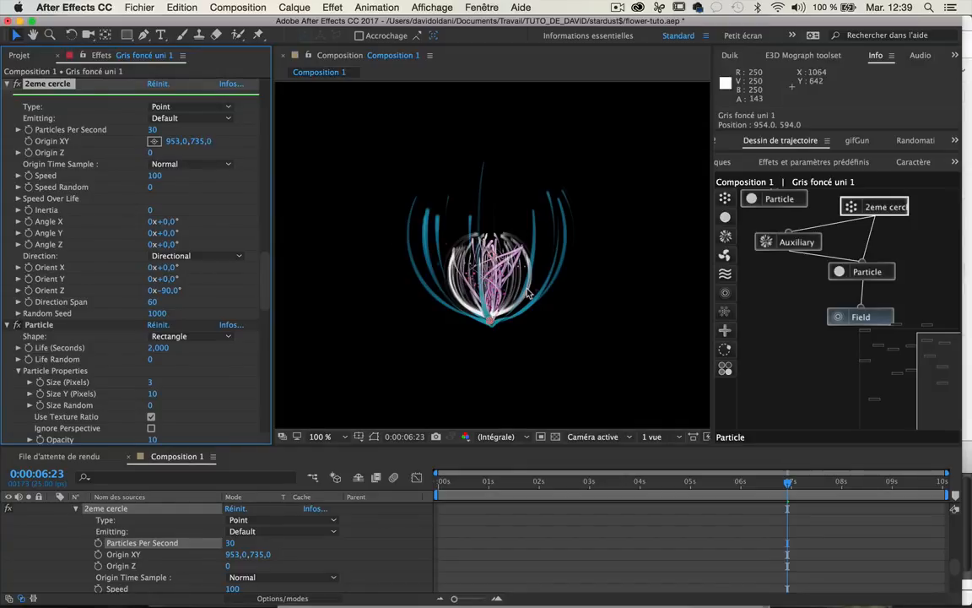
# Step: Color the 2eme cercle branch's particles magenta-violet, C844D4
pyautogui.click(854, 270)
pyautogui.scroll(-3, 152, 336)
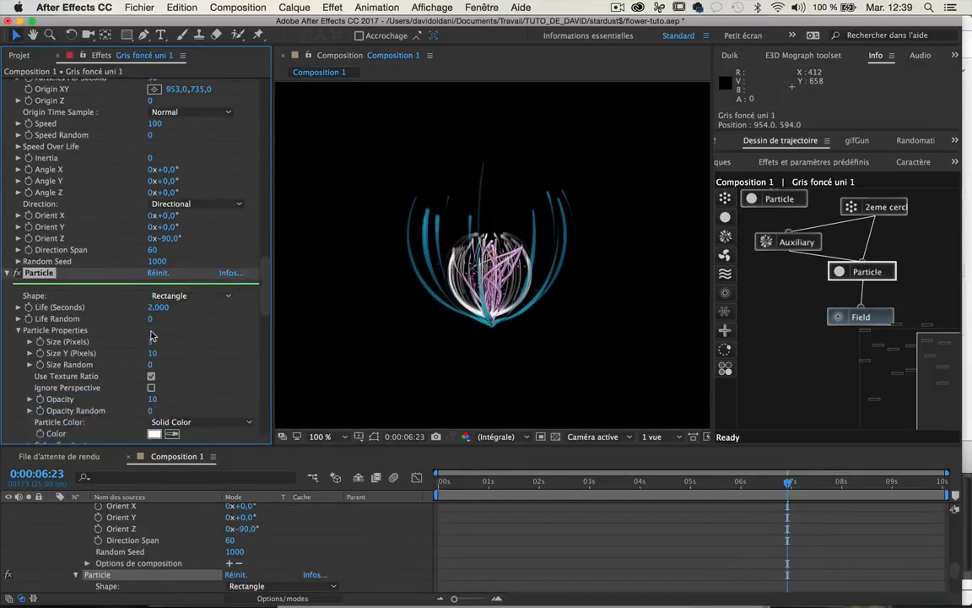
pyautogui.click(153, 312)
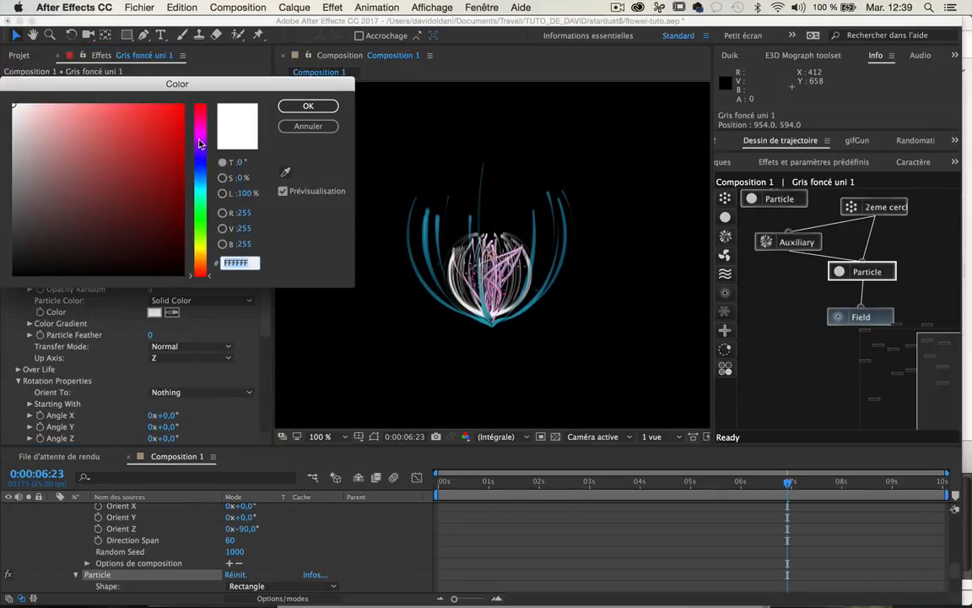
pyautogui.moveTo(200, 144); pyautogui.dragTo(200, 133)
pyautogui.click(129, 132)
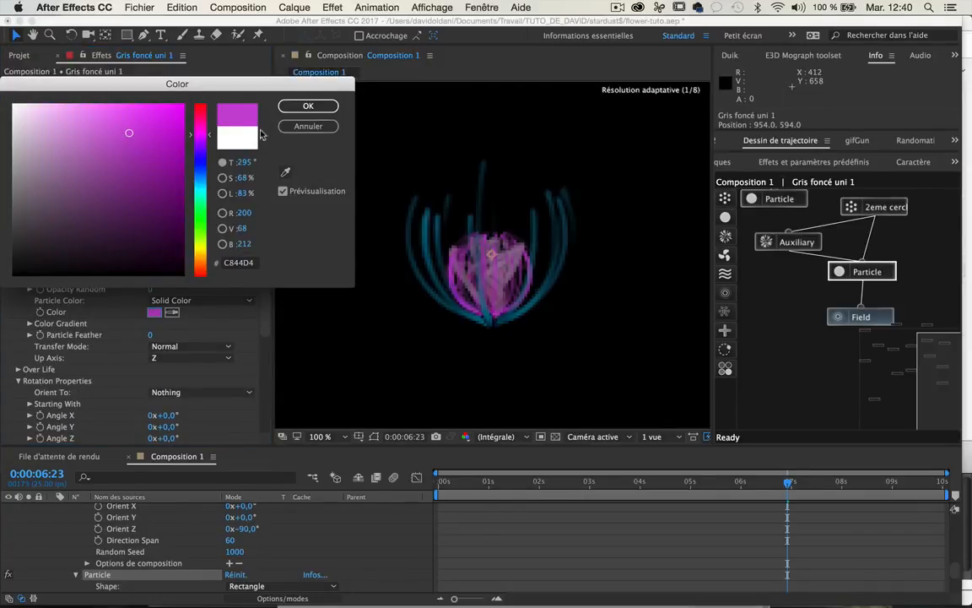
pyautogui.click(308, 106)
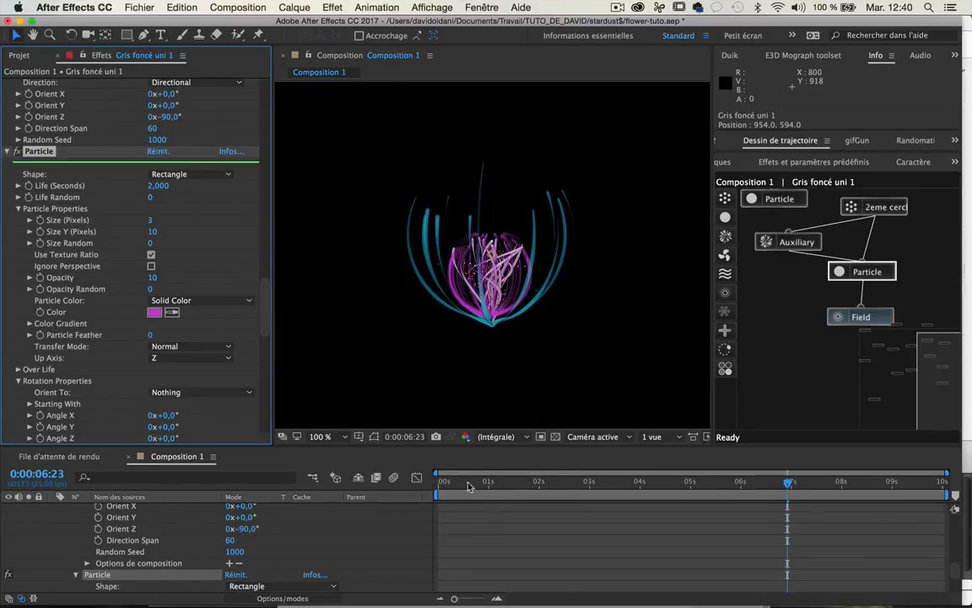
# Step: Preview the animation from the start and lower the 2eme cercle emitter's Origin XY to about 953, 755
pyautogui.moveTo(470, 485); pyautogui.dragTo(431, 489)
pyautogui.press('space')
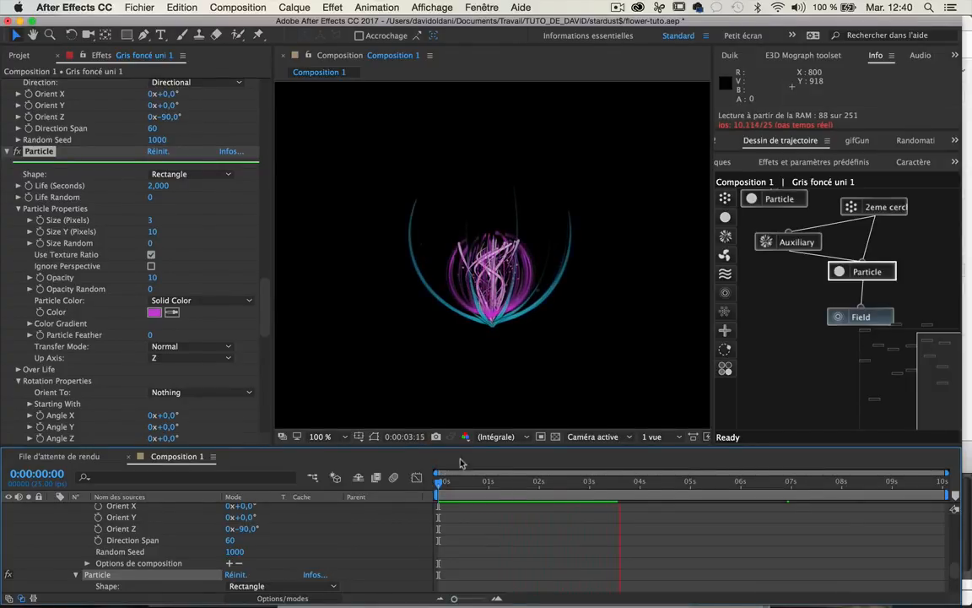
pyautogui.click(873, 206)
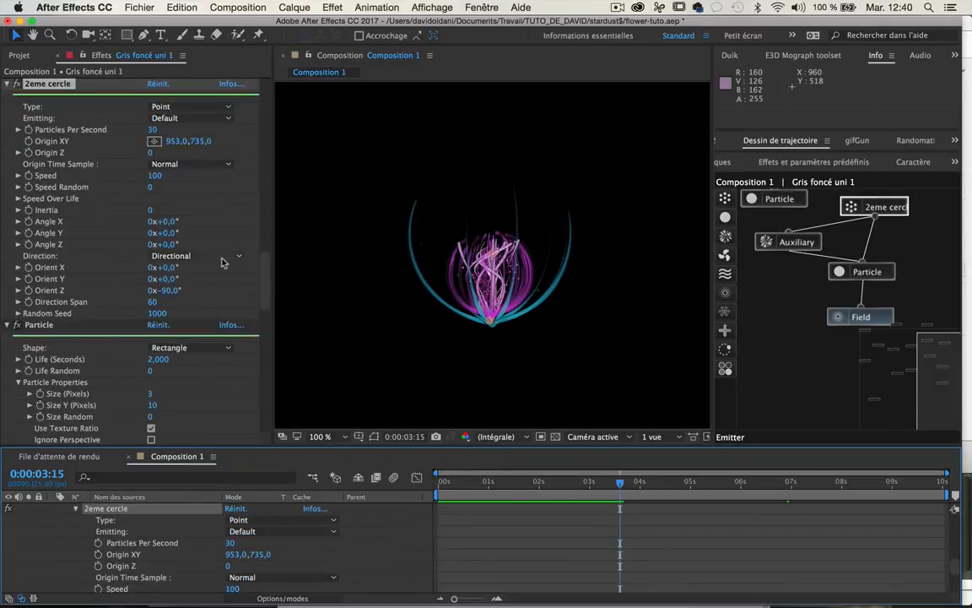
pyautogui.moveTo(199, 141); pyautogui.dragTo(208, 137)
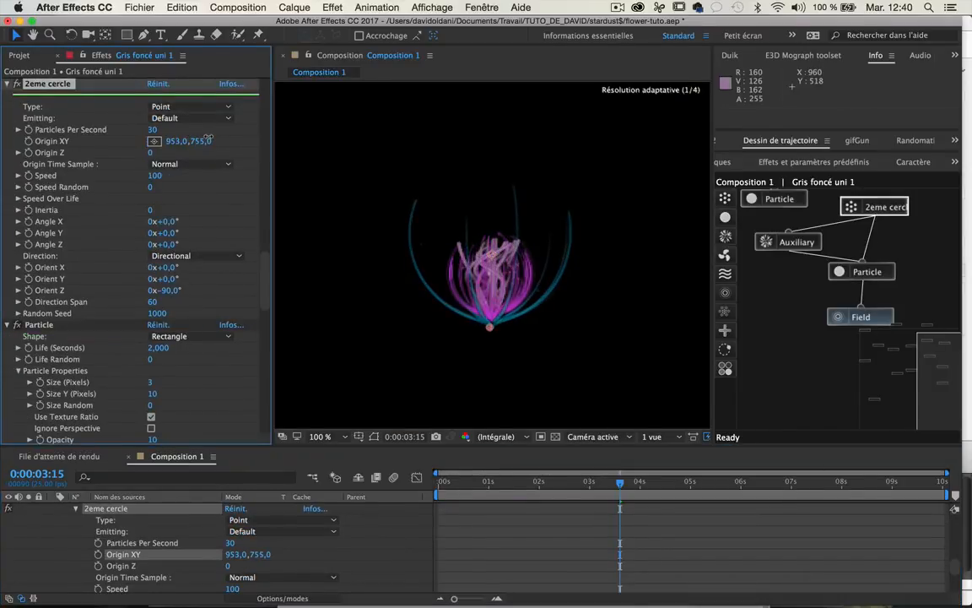
# Step: Lower the 2eme cercle Field's Origin XY to 954, 624
pyautogui.click(862, 317)
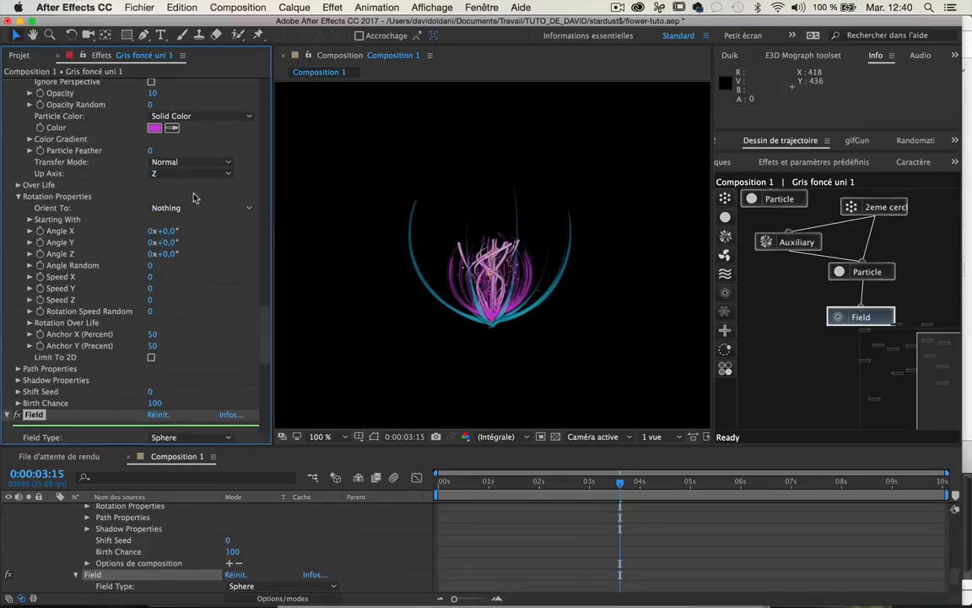
pyautogui.scroll(-3, 201, 378)
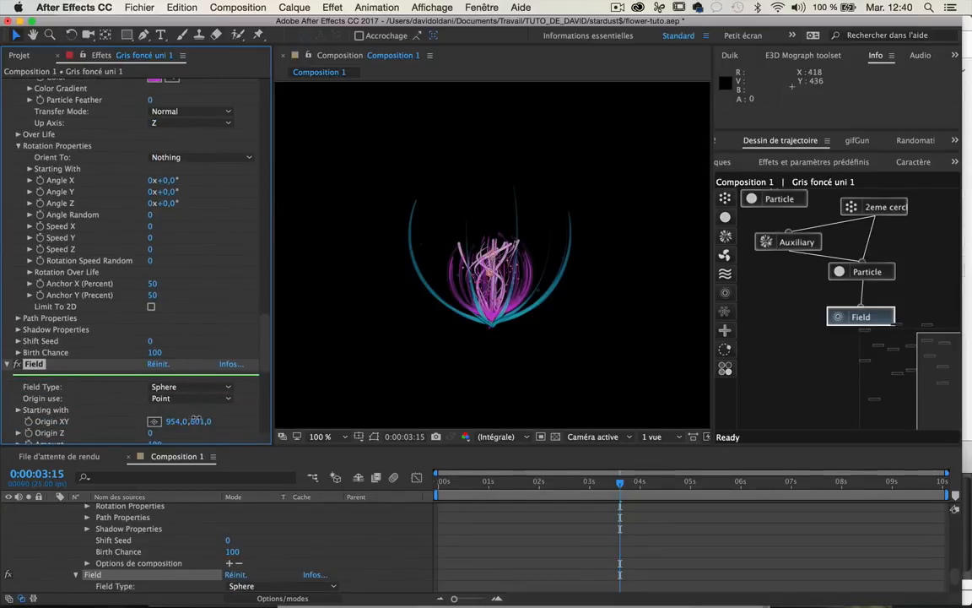
pyautogui.moveTo(206, 420); pyautogui.dragTo(212, 419)
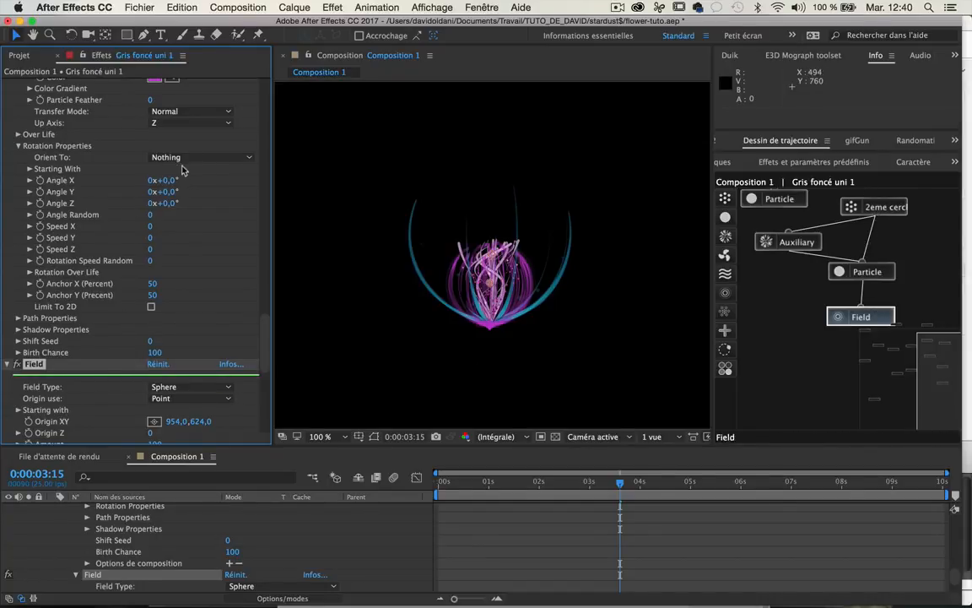
# Step: Set the Transfer Mode of the 2eme cercle branch's Particle to Add
pyautogui.scroll(1, 189, 80)
pyautogui.click(188, 122)
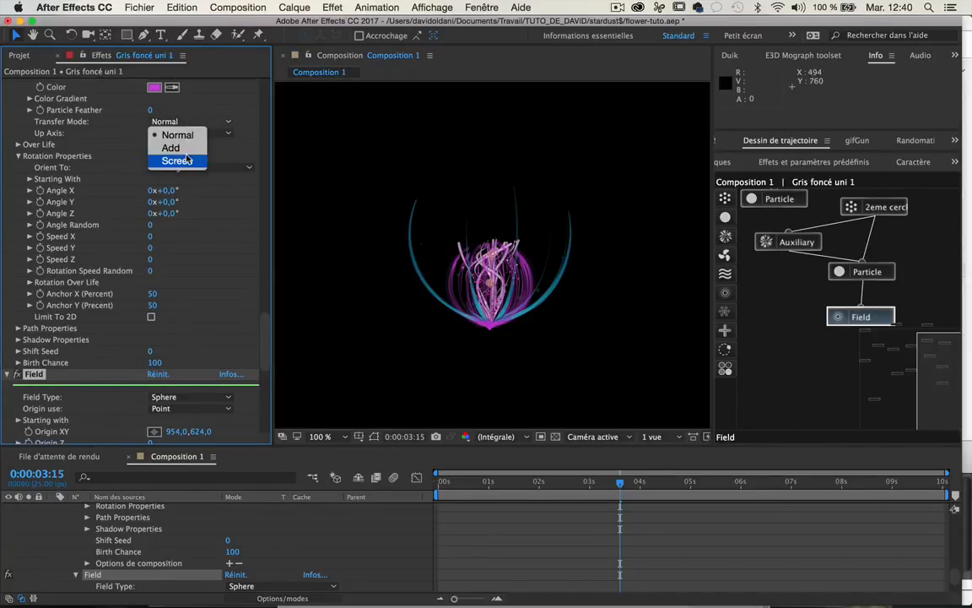
pyautogui.click(173, 148)
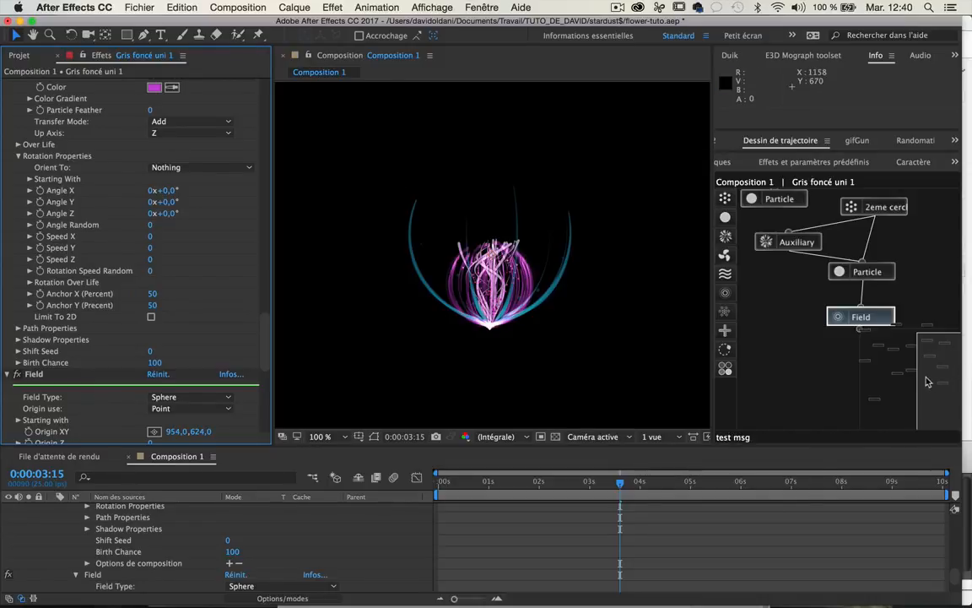
# Step: Set the GROS BLEU emitter's Particles Per Second to 10 and lower its Origin XY to 960, 748
pyautogui.scroll(15, 103, 137)
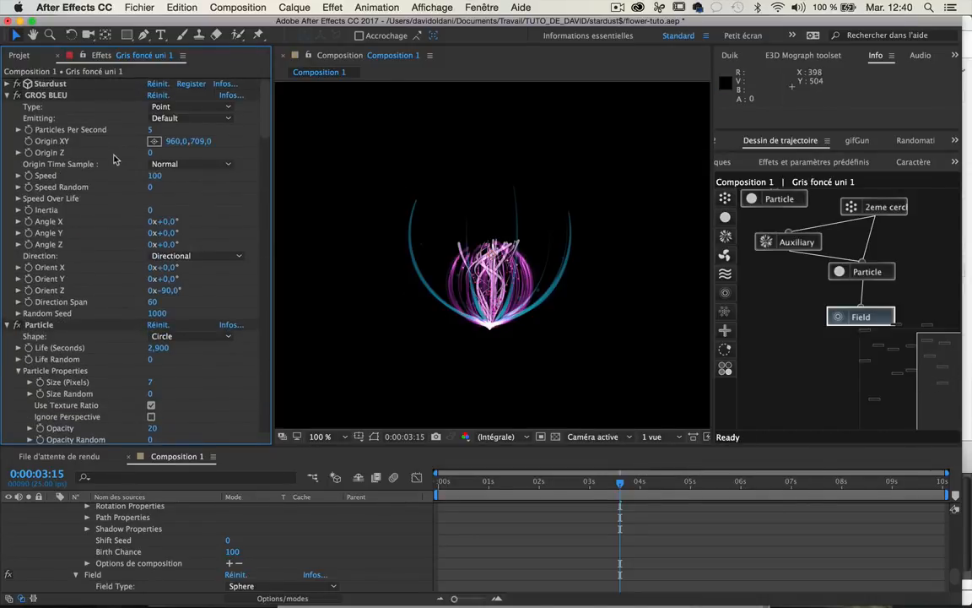
pyautogui.click(55, 95)
pyautogui.click(149, 129)
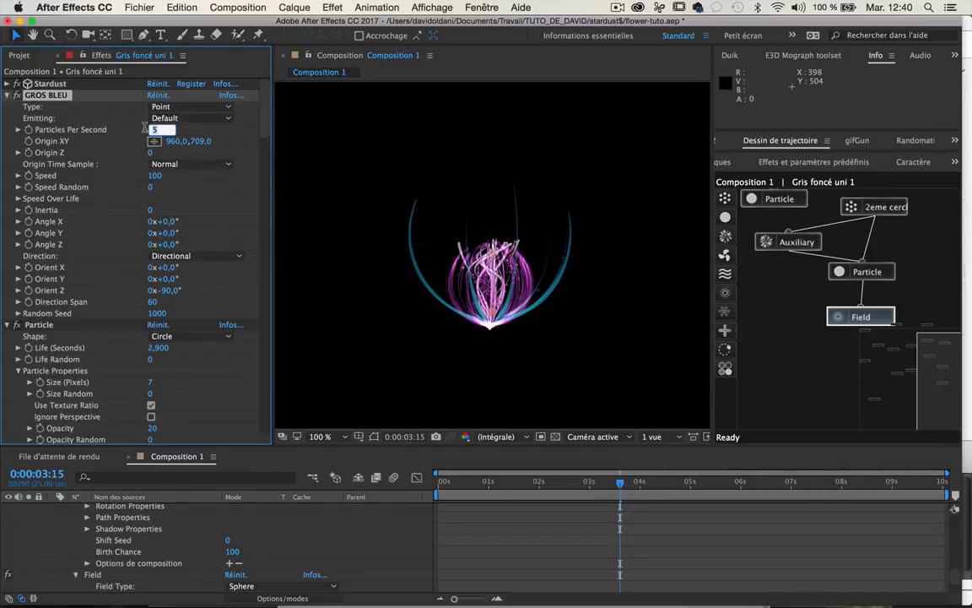
pyautogui.write('10')
pyautogui.press('Return')
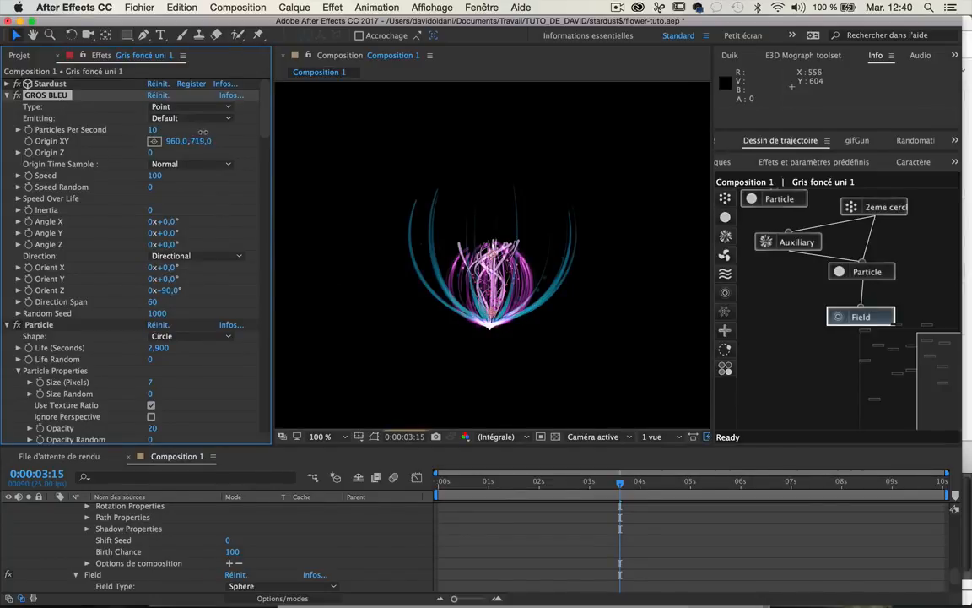
pyautogui.moveTo(203, 133); pyautogui.dragTo(219, 133)
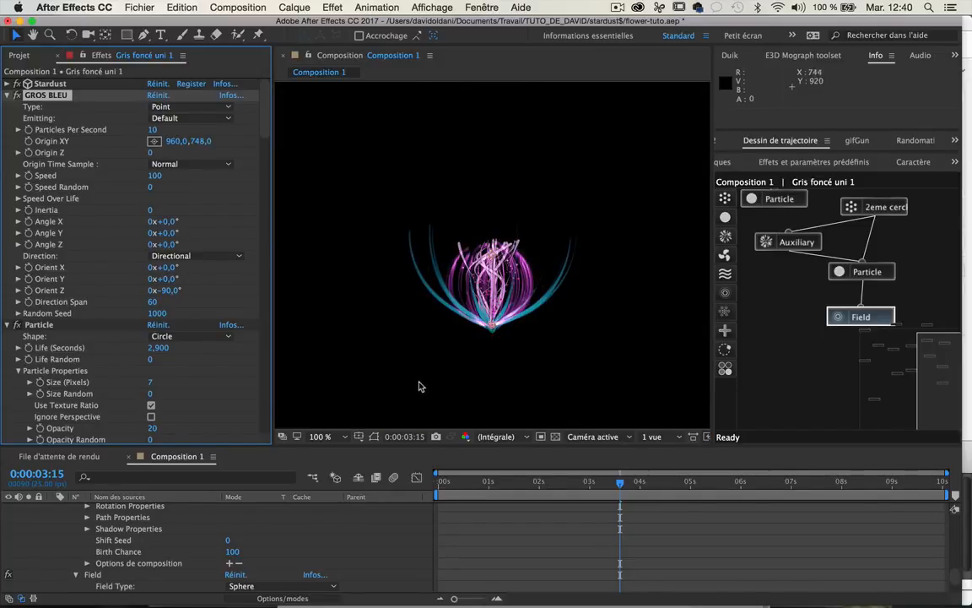
# Step: Play the animation from the start to check how the blue trails and the violet circle grow together
pyautogui.press('space')
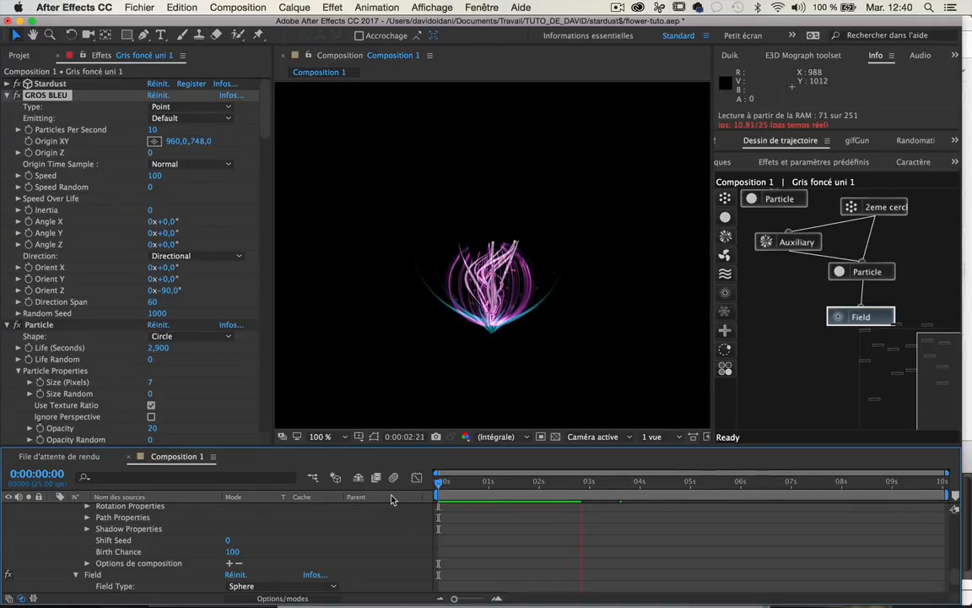
pyautogui.press('space')
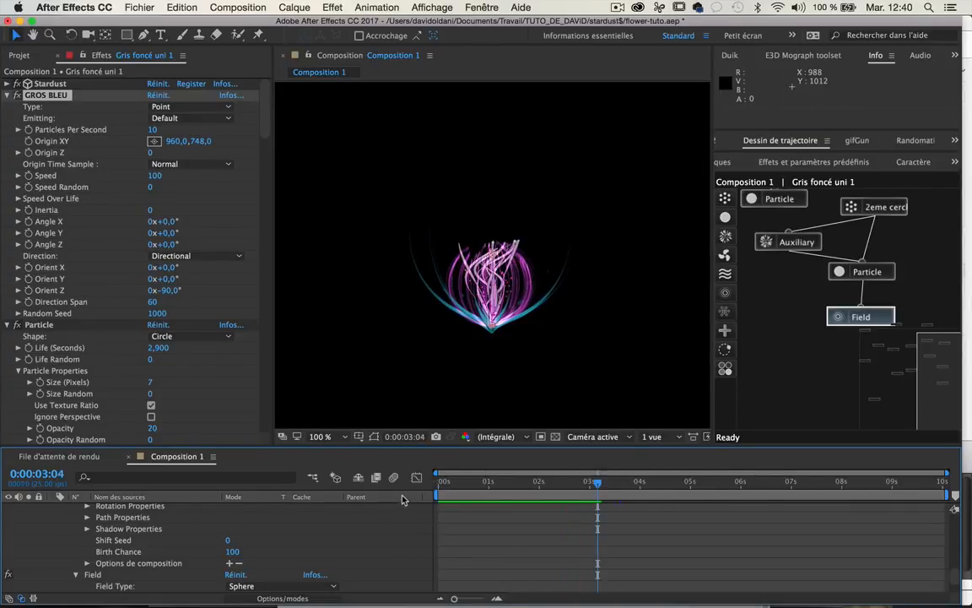
pyautogui.press('space')
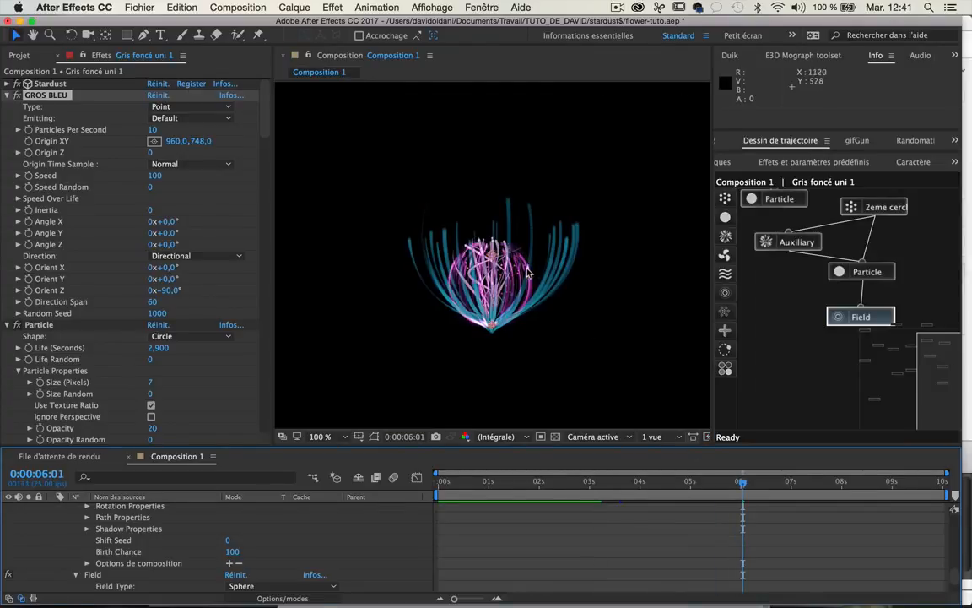
# Step: Set the GROS BLEU emitter's Particles Per Second to 6 and move its Origin XY to 954, 746
pyautogui.click(153, 130)
pyautogui.write('6')
pyautogui.press('Return')
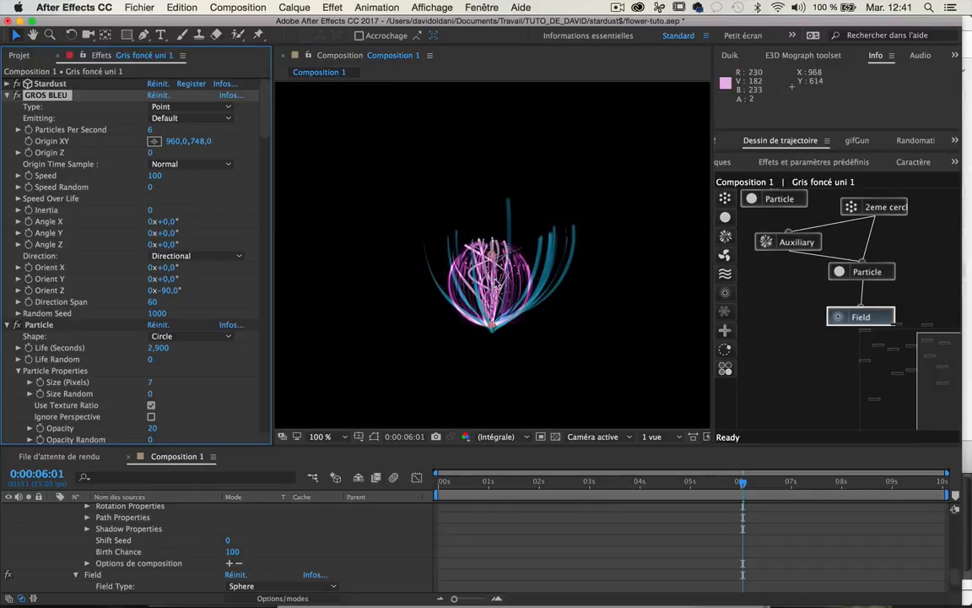
pyautogui.moveTo(492, 330); pyautogui.dragTo(490, 329)
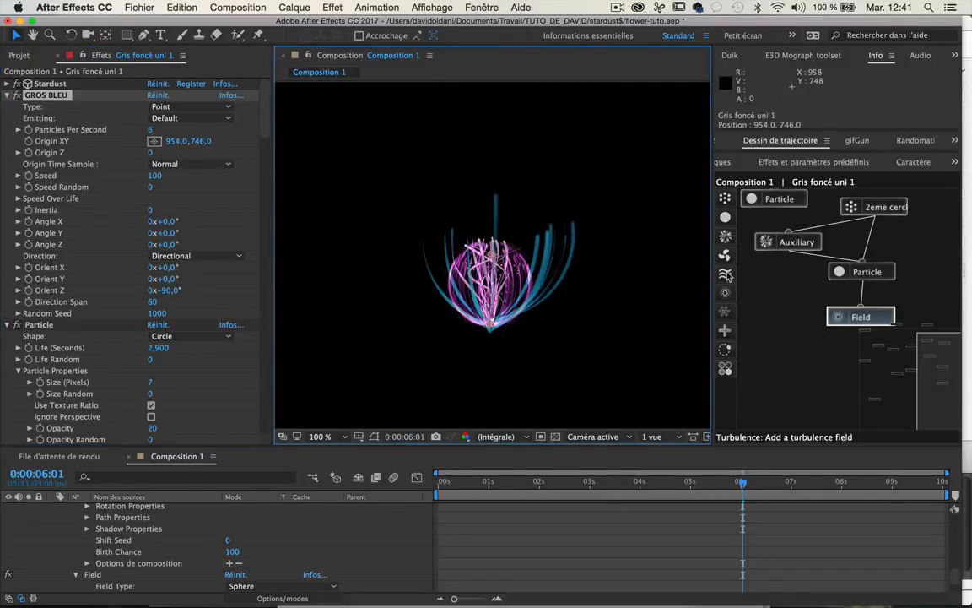
# Step: Try a Turbulence node with a Position offset of 10 on the 2eme cercle branch's Field
pyautogui.moveTo(725, 274); pyautogui.dragTo(819, 372)
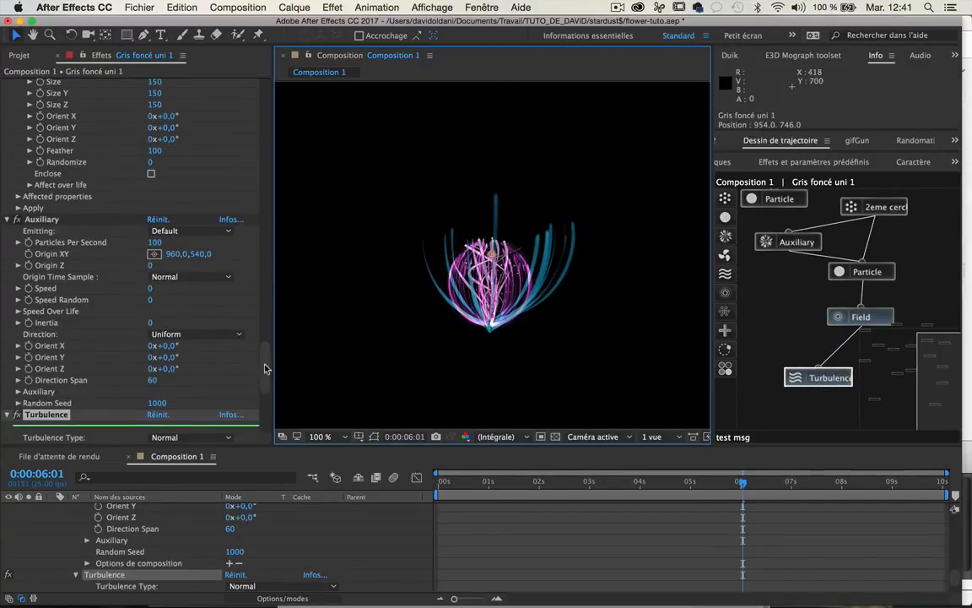
pyautogui.scroll(-10, 95, 242)
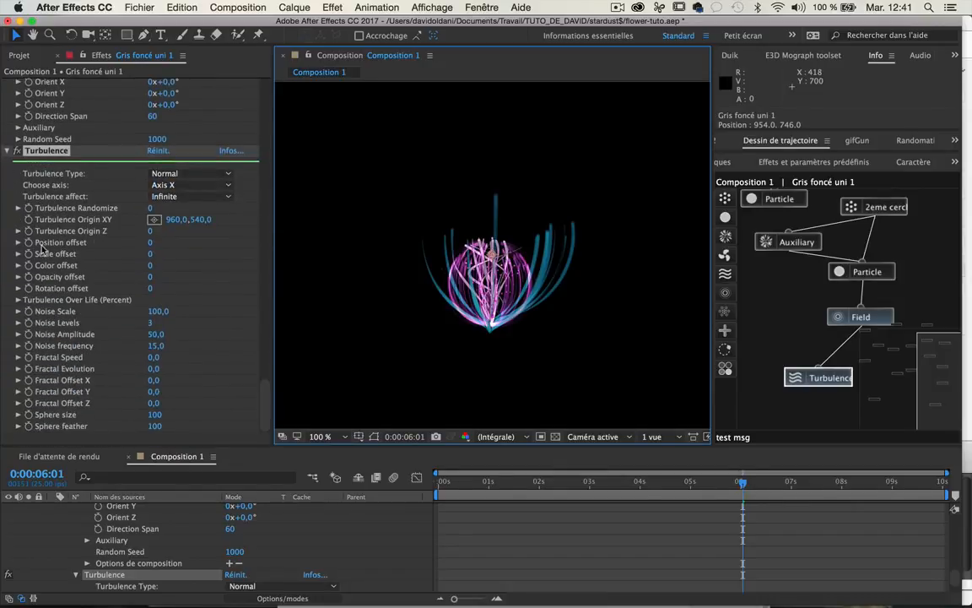
pyautogui.click(149, 242)
pyautogui.write('1')
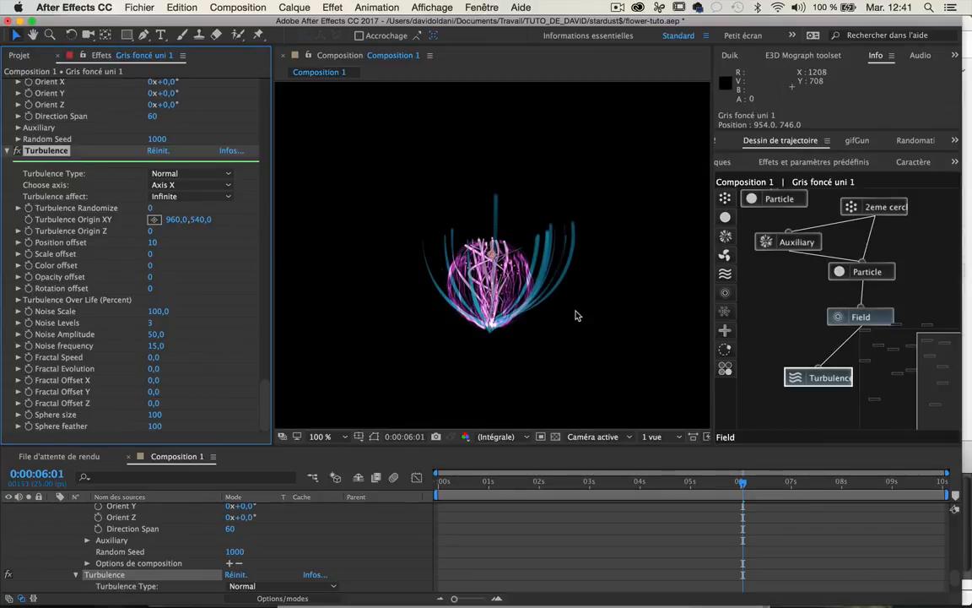
pyautogui.moveTo(837, 379); pyautogui.dragTo(786, 312)
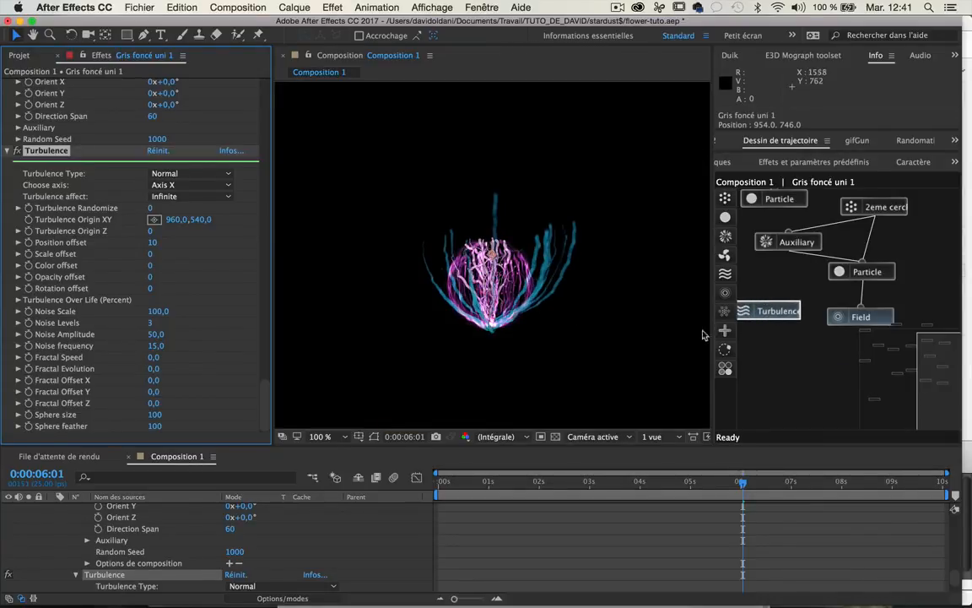
pyautogui.press('Delete')
# Step: Move the GROS BLEU branch's Field node closer to its Particle and connect a new Turbulence node below the Field
pyautogui.moveTo(929, 363); pyautogui.dragTo(871, 381)
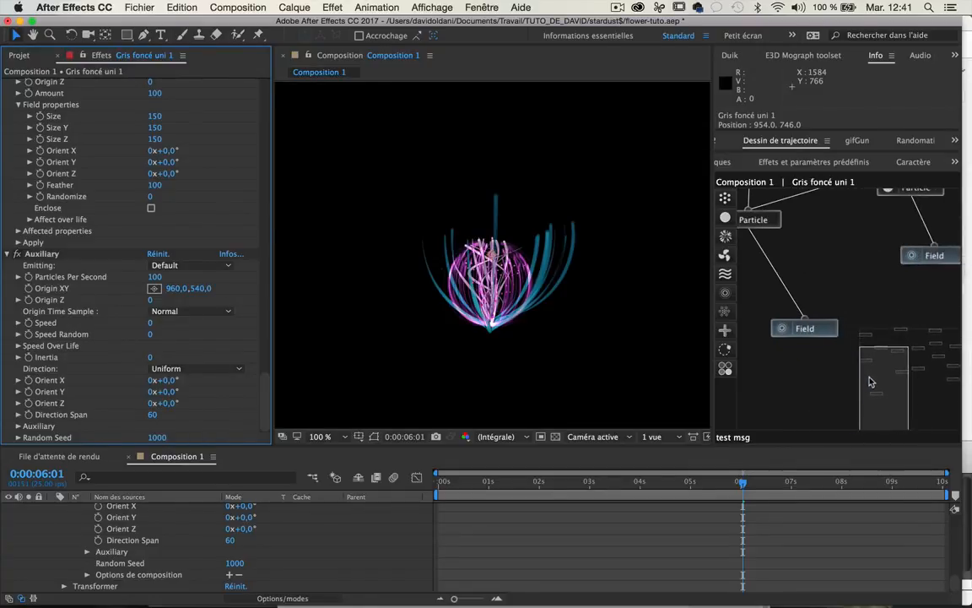
pyautogui.moveTo(825, 338); pyautogui.dragTo(790, 259)
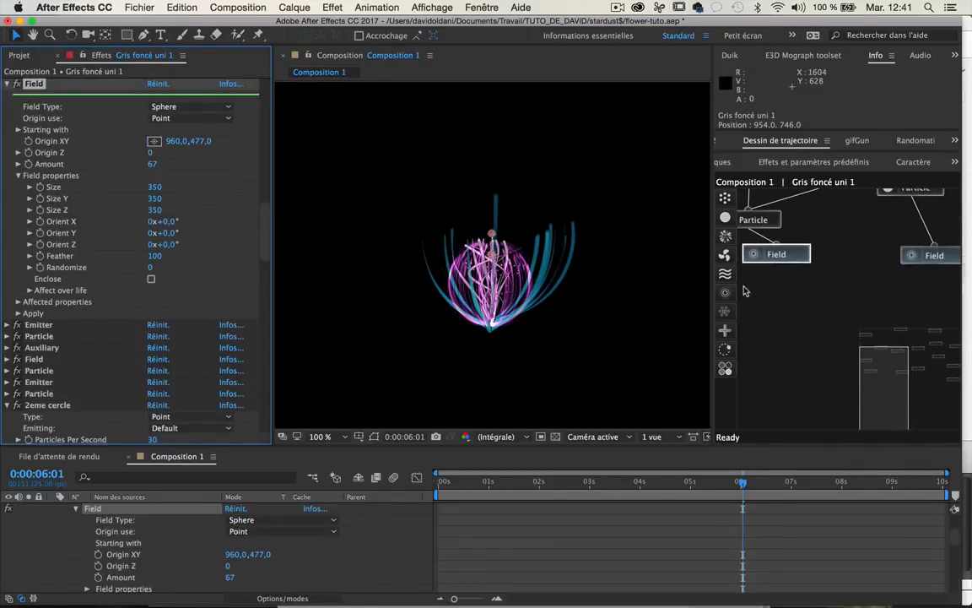
pyautogui.moveTo(724, 273); pyautogui.dragTo(778, 311)
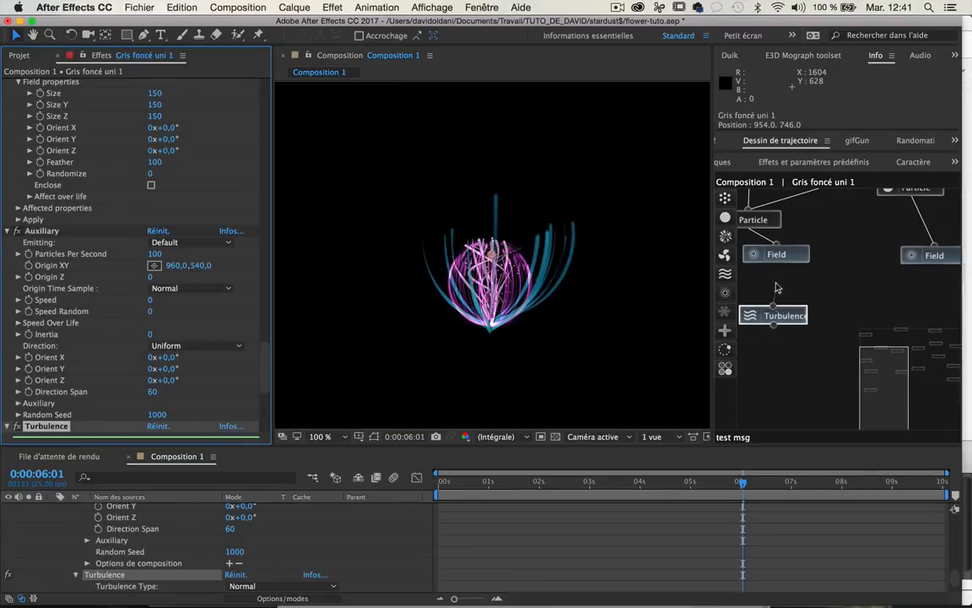
pyautogui.scroll(-2, 135, 363)
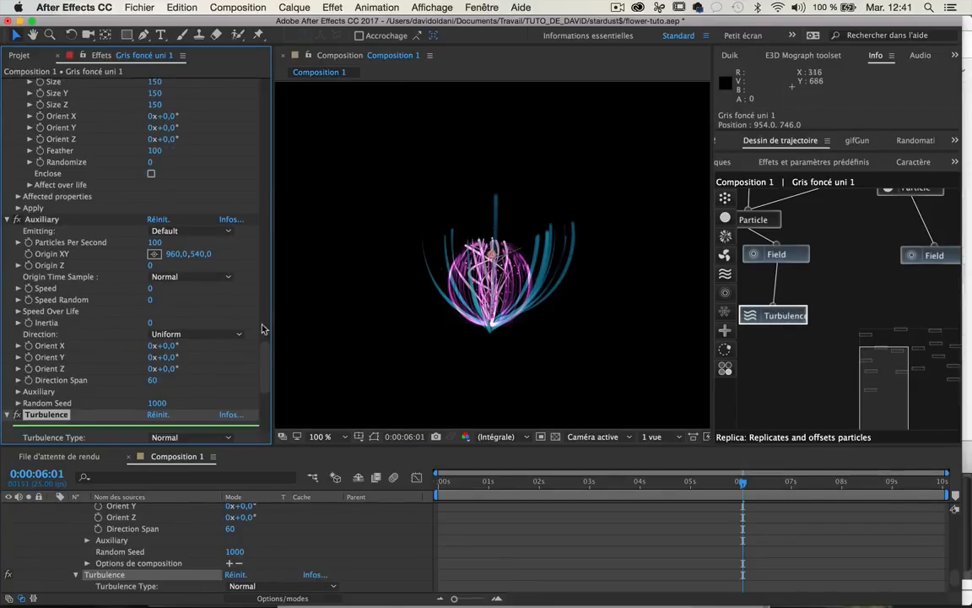
# Step: Set the Position offset of the GROS BLEU branch's Turbulence to 20
pyautogui.scroll(-6, 147, 392)
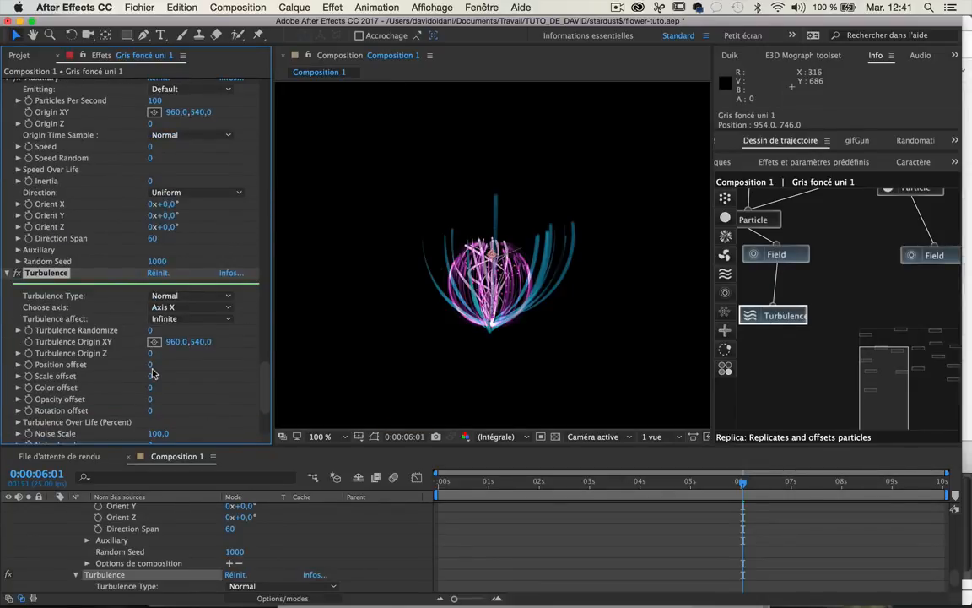
pyautogui.click(150, 364)
pyautogui.write('2')
pyautogui.press('Return')
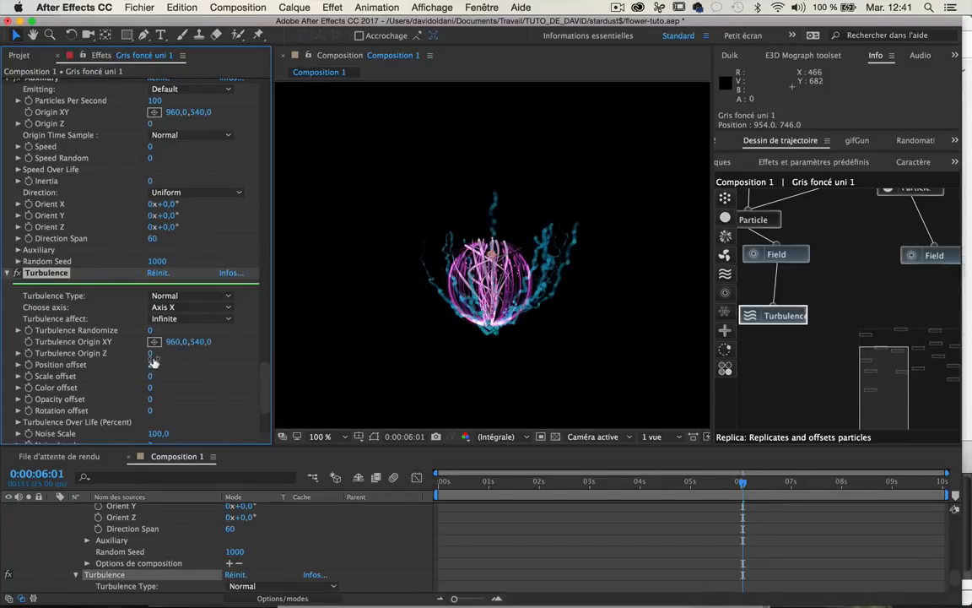
pyautogui.click(153, 364)
pyautogui.write('20')
pyautogui.press('Return')
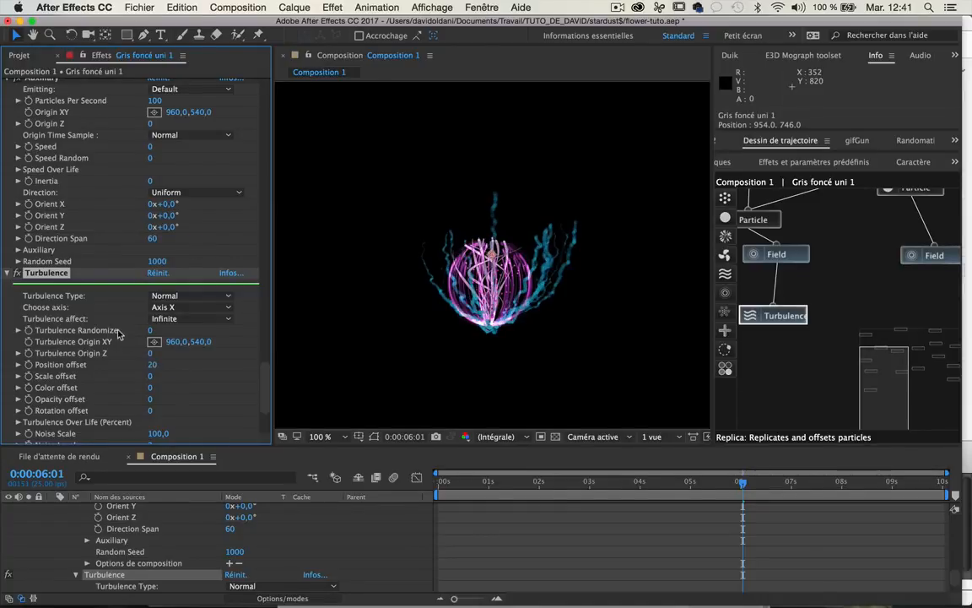
# Step: Smooth the blue trails' waviness by setting the Turbulence Noise Scale to 600
pyautogui.scroll(-5, 135, 253)
pyautogui.press('.')
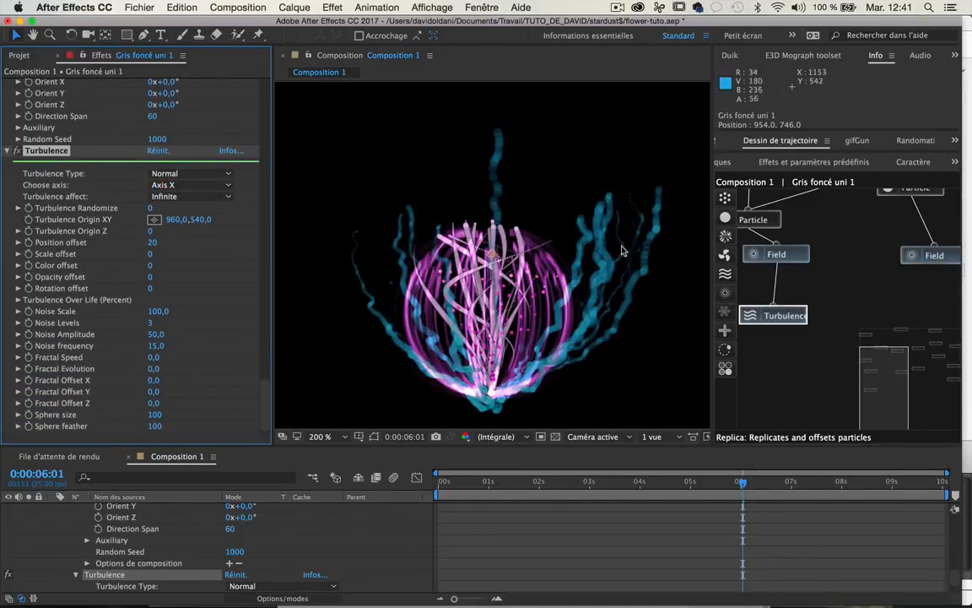
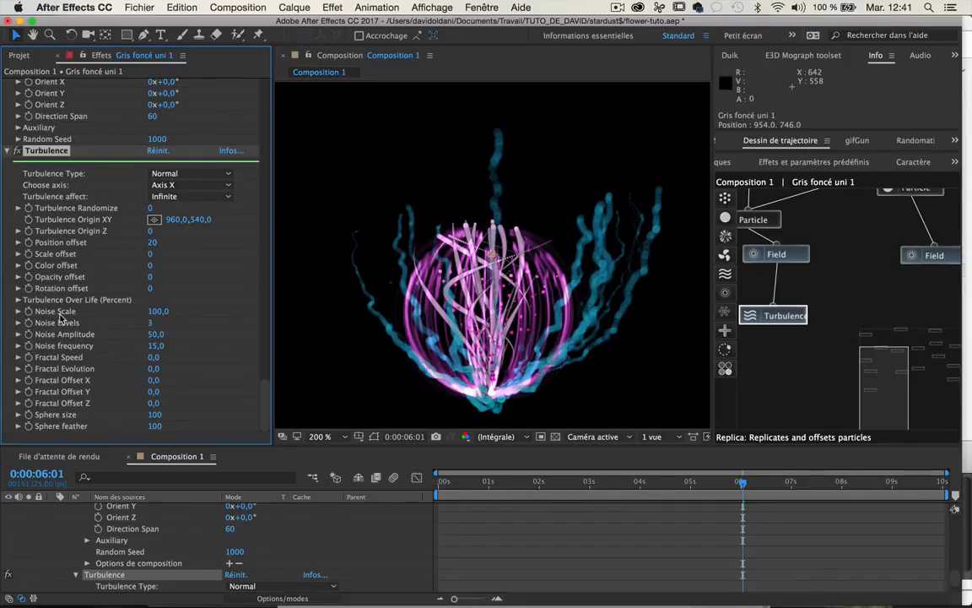
pyautogui.click(155, 311)
pyautogui.write('600')
pyautogui.press('Return')
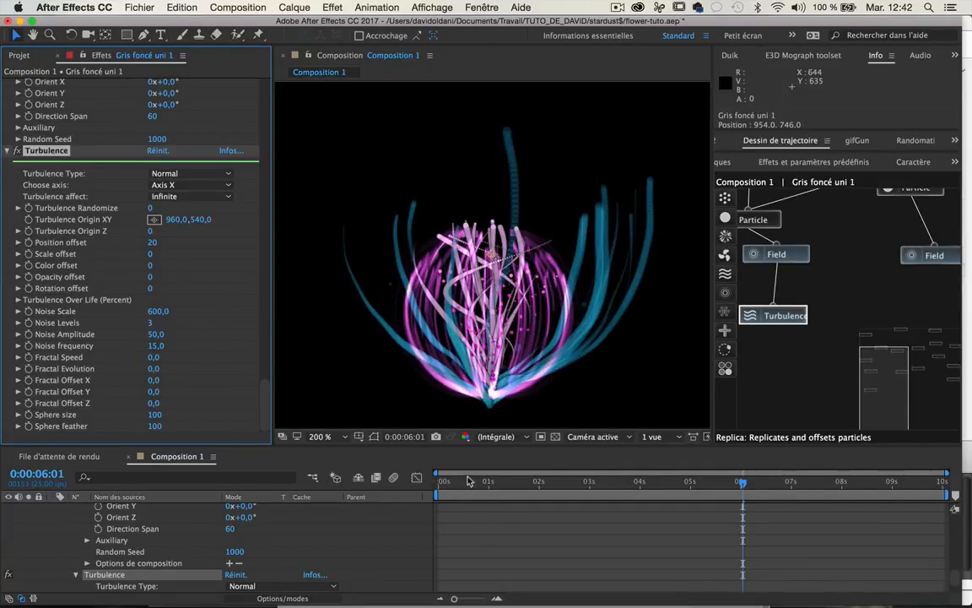
# Step: Animate the Turbulence's Fractal Evolution from 0 at the first frame to 10 at 0:00:09:05
pyautogui.click(440, 486)
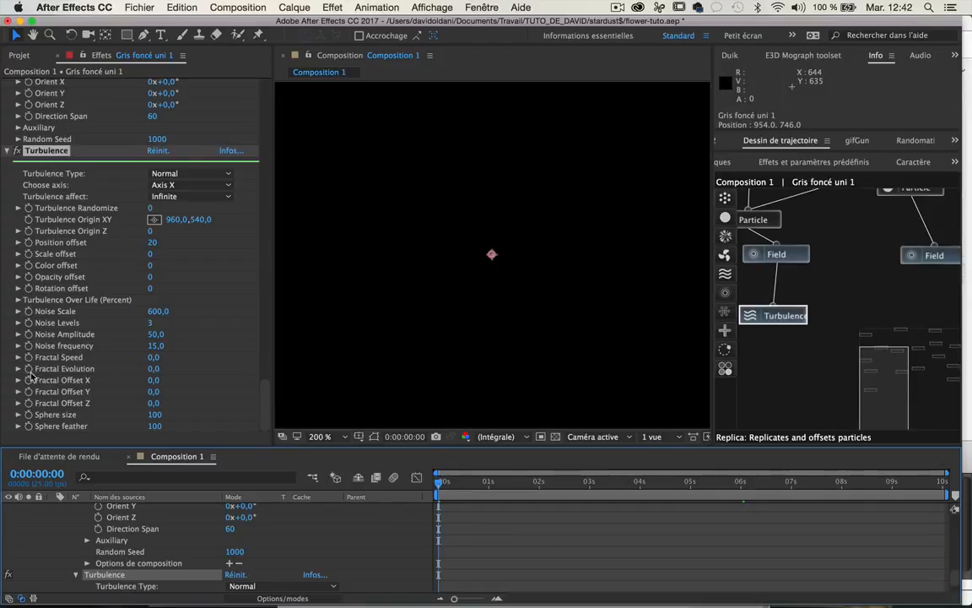
pyautogui.click(25, 376)
pyautogui.moveTo(493, 482); pyautogui.dragTo(901, 482)
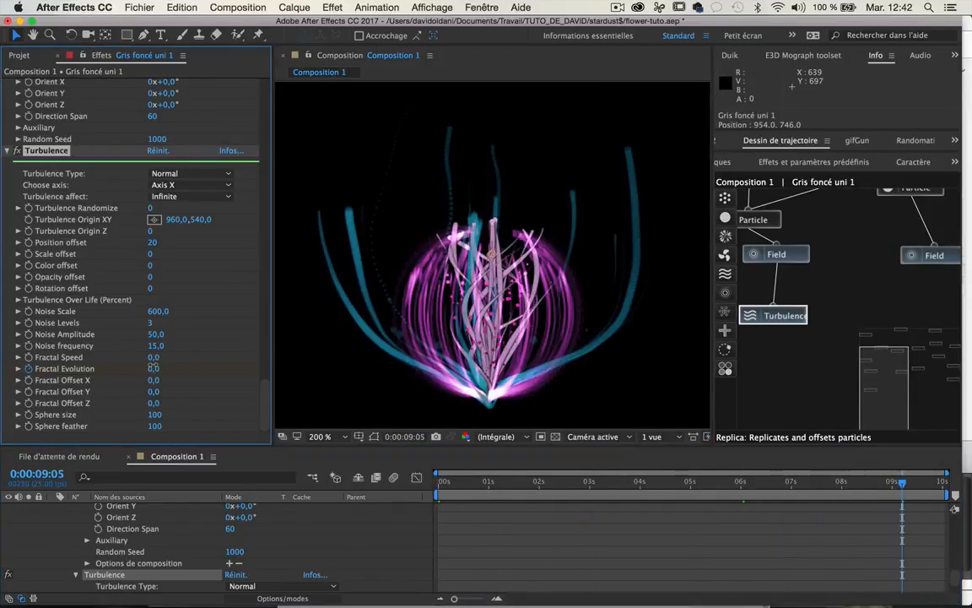
pyautogui.click(155, 369)
pyautogui.write('10')
pyautogui.press('Return')
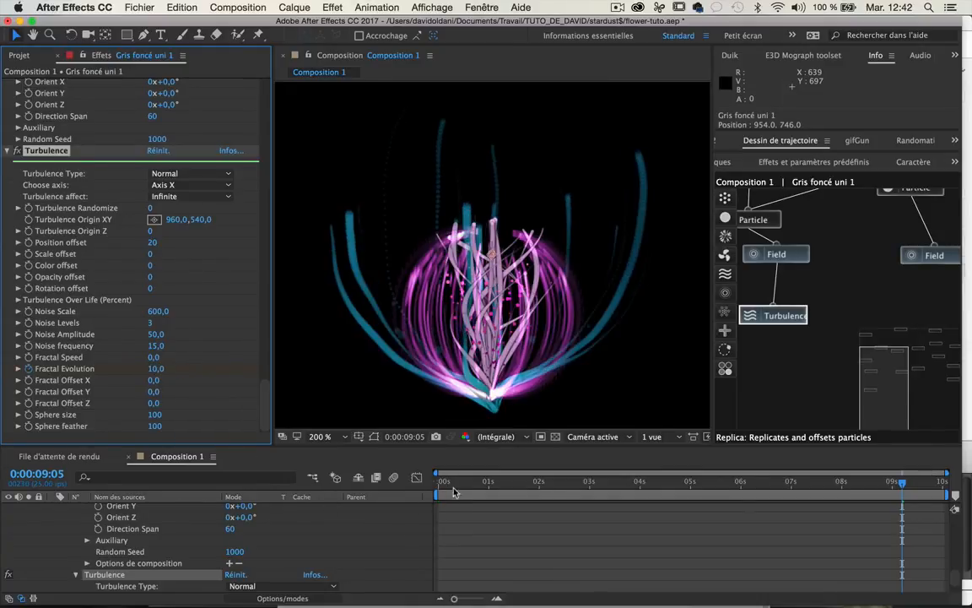
# Step: Play the animation from the start to check how the turbulence moves the blue trails
pyautogui.moveTo(454, 492); pyautogui.dragTo(428, 490)
pyautogui.press('space')
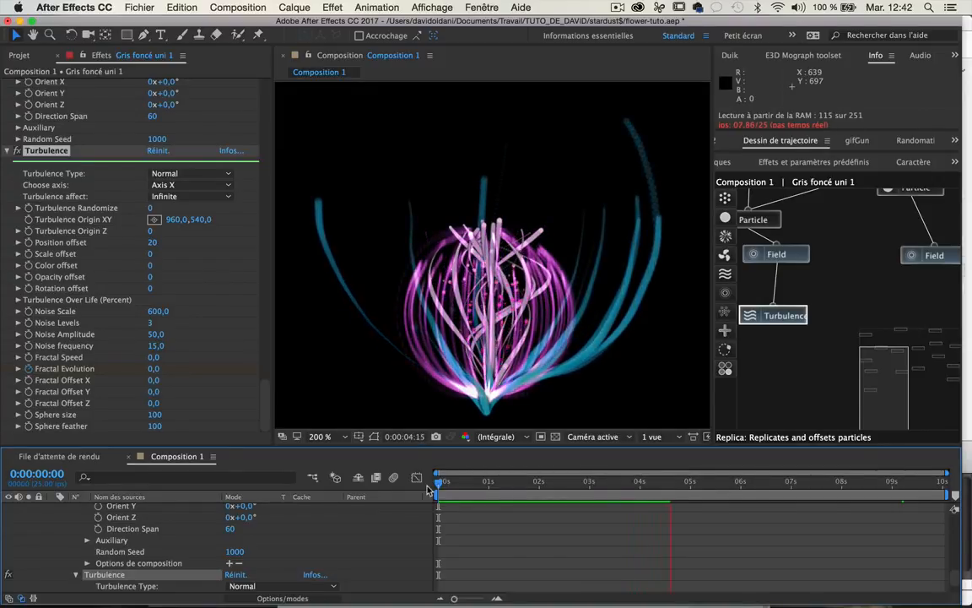
pyautogui.press('space')
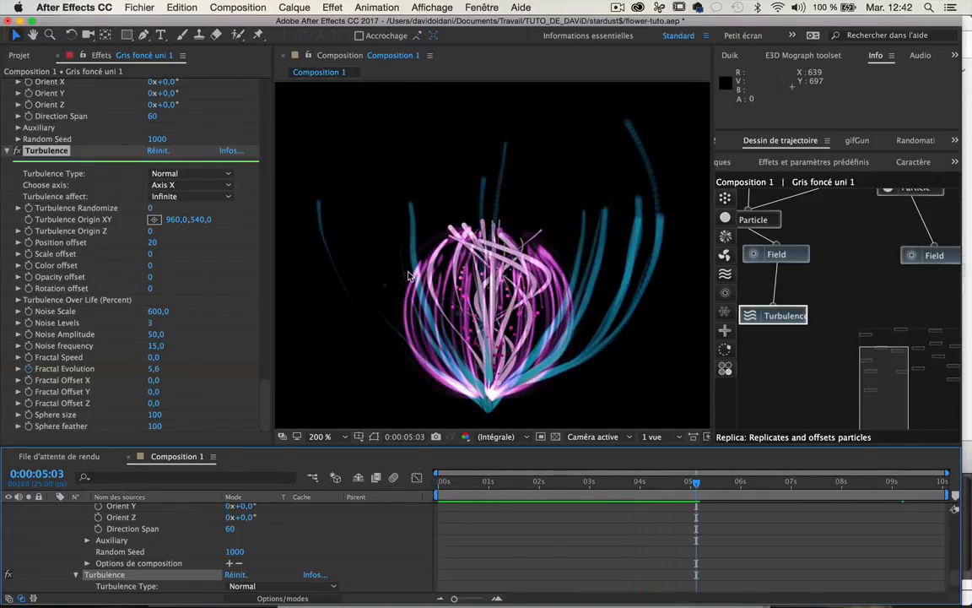
# Step: Reduce the GROS BLEU emitter's Particles Per Second to 2
pyautogui.scroll(-2, 409, 276)
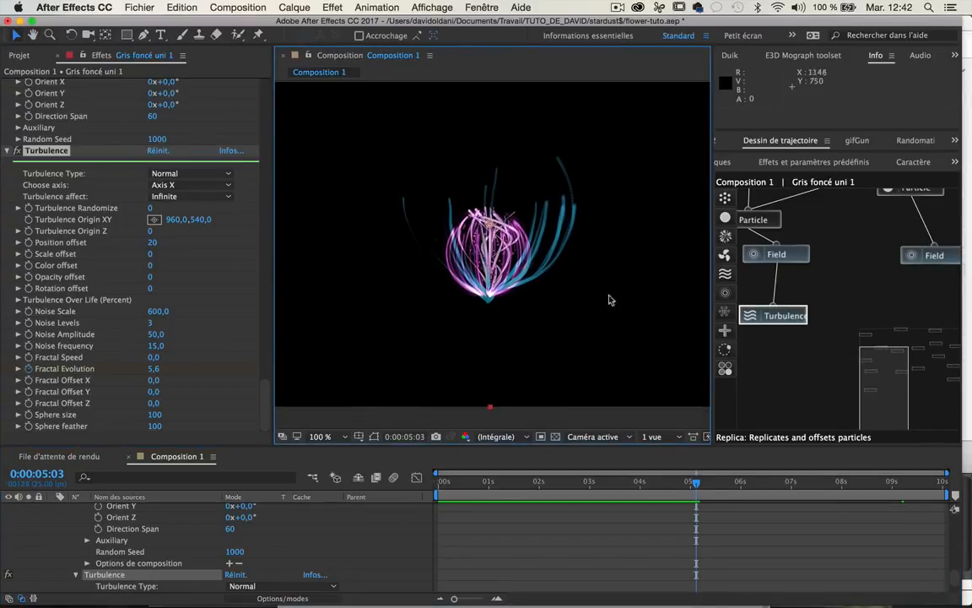
pyautogui.scroll(5, 823, 270)
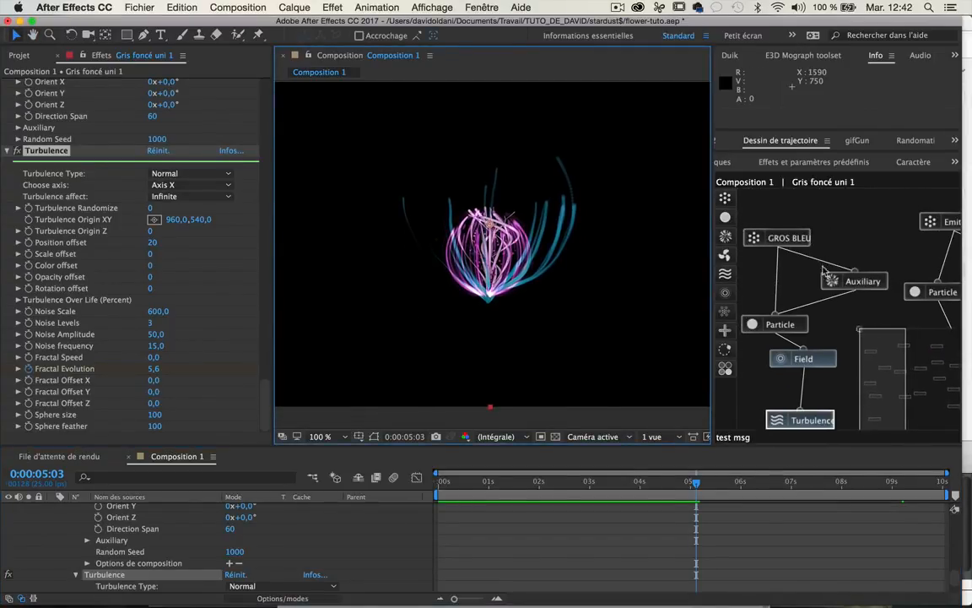
pyautogui.click(777, 237)
pyautogui.click(152, 129)
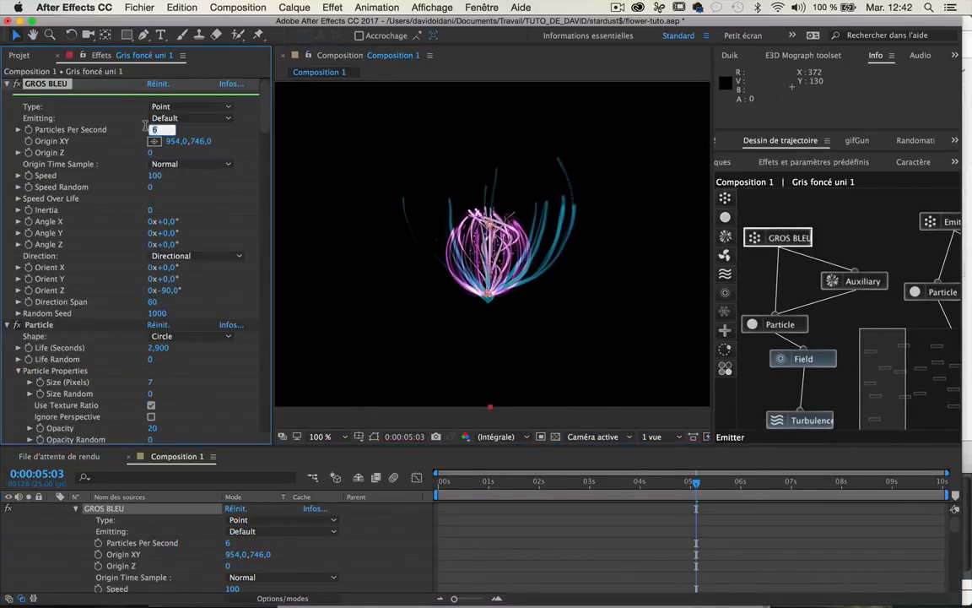
pyautogui.press('Return')
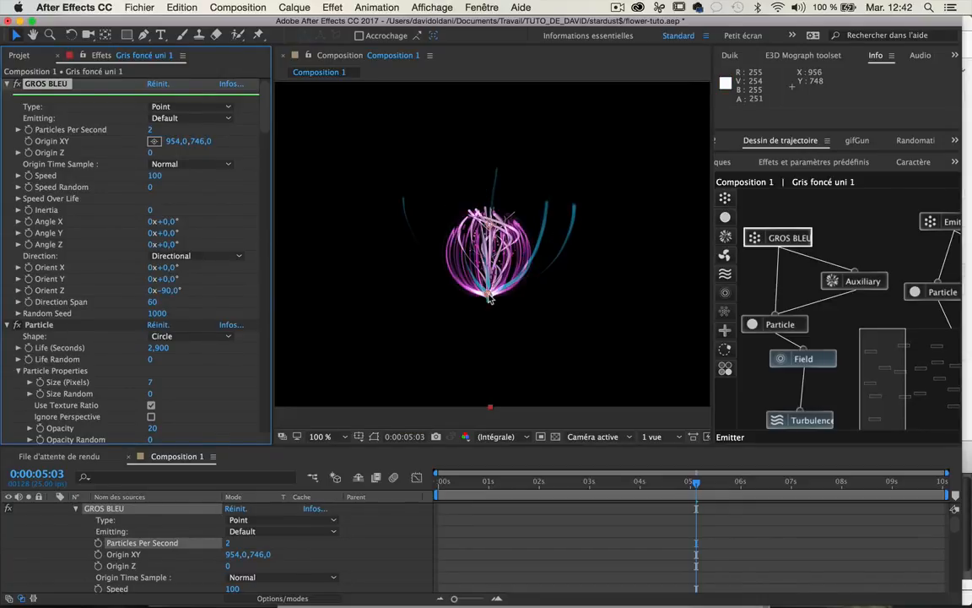
# Step: Set the Transfer Mode of the GROS BLEU branch's Particle to Add
pyautogui.click(789, 326)
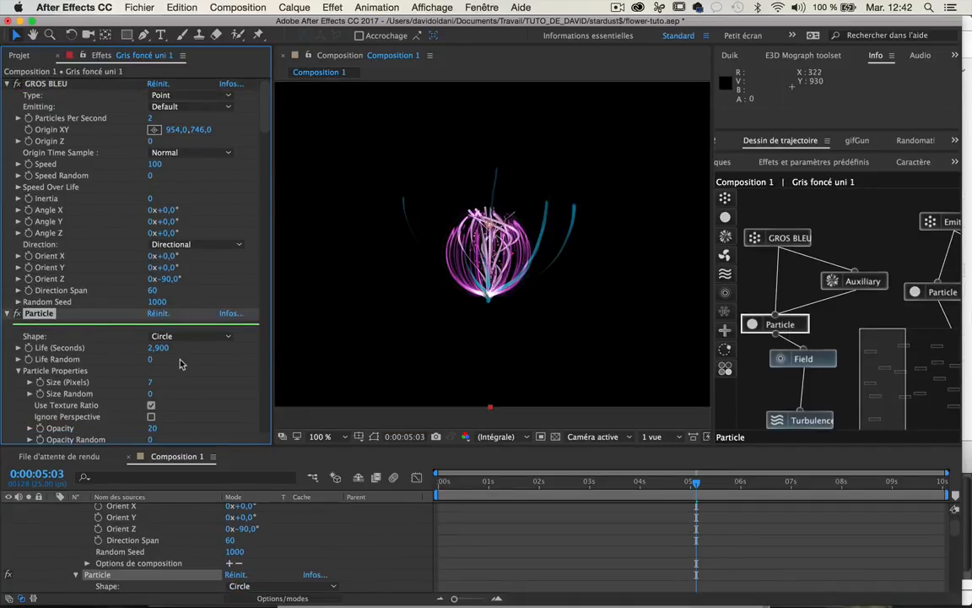
pyautogui.scroll(-4, 179, 363)
pyautogui.click(181, 395)
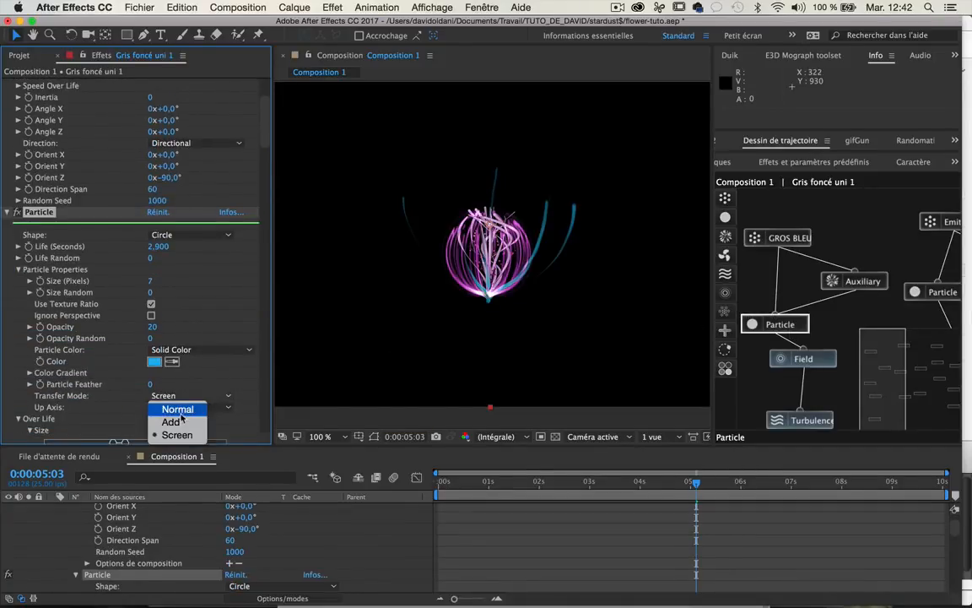
pyautogui.click(173, 422)
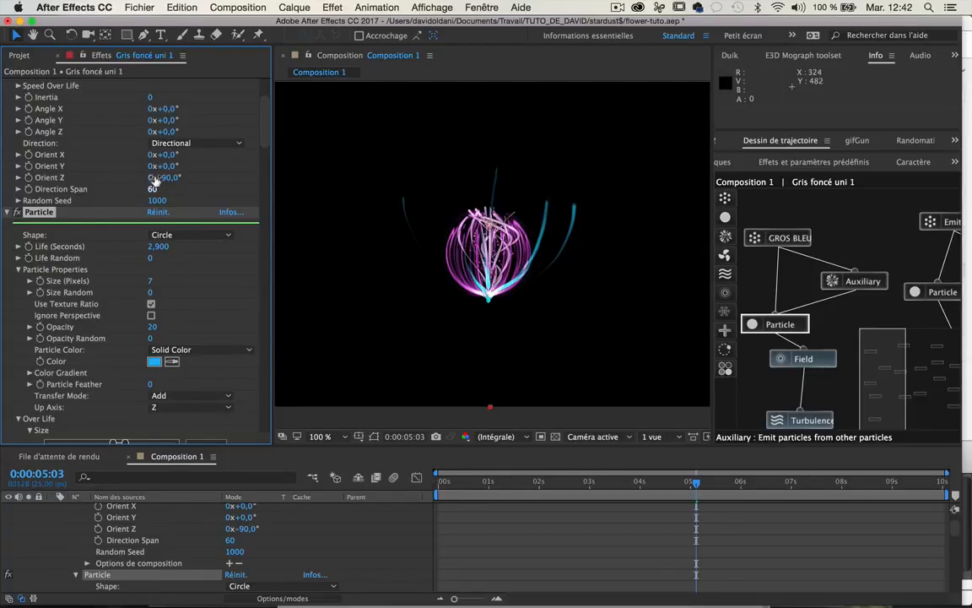
# Step: Set the GROS BLEU emitter's Origin Z to 30 and preview the animation from the start
pyautogui.scroll(4, 151, 173)
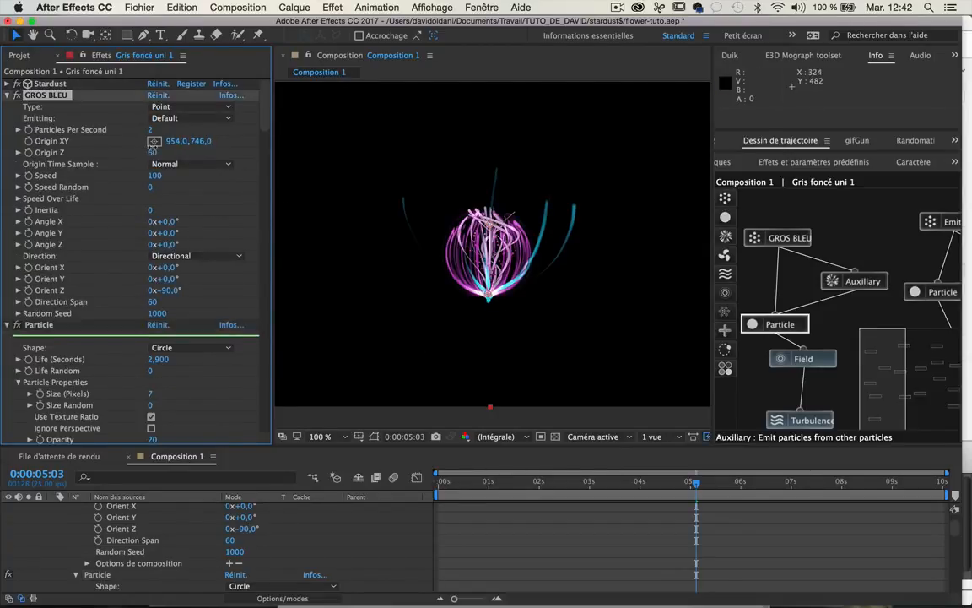
pyautogui.moveTo(148, 150); pyautogui.dragTo(150, 149)
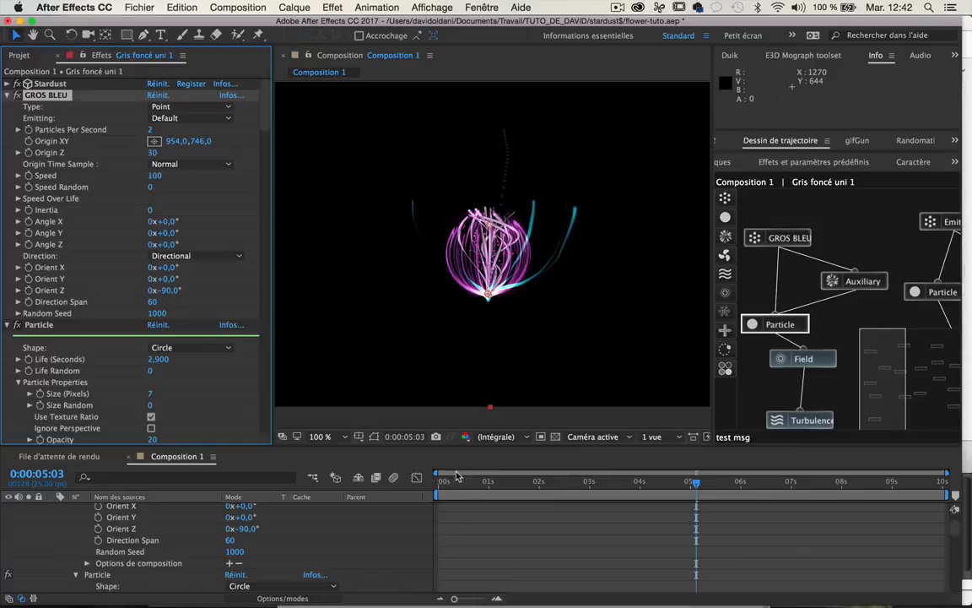
pyautogui.press('Home')
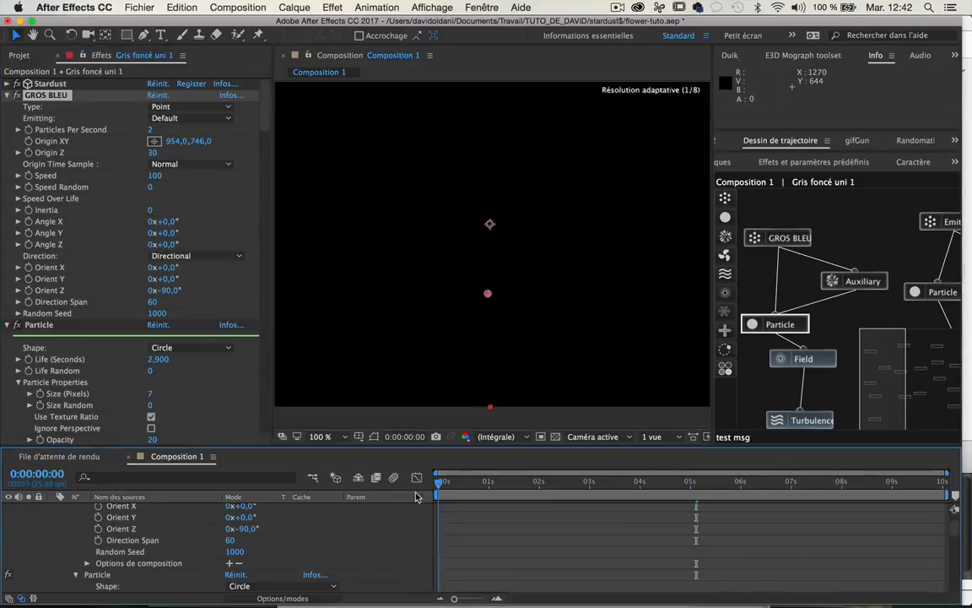
pyautogui.press('space')
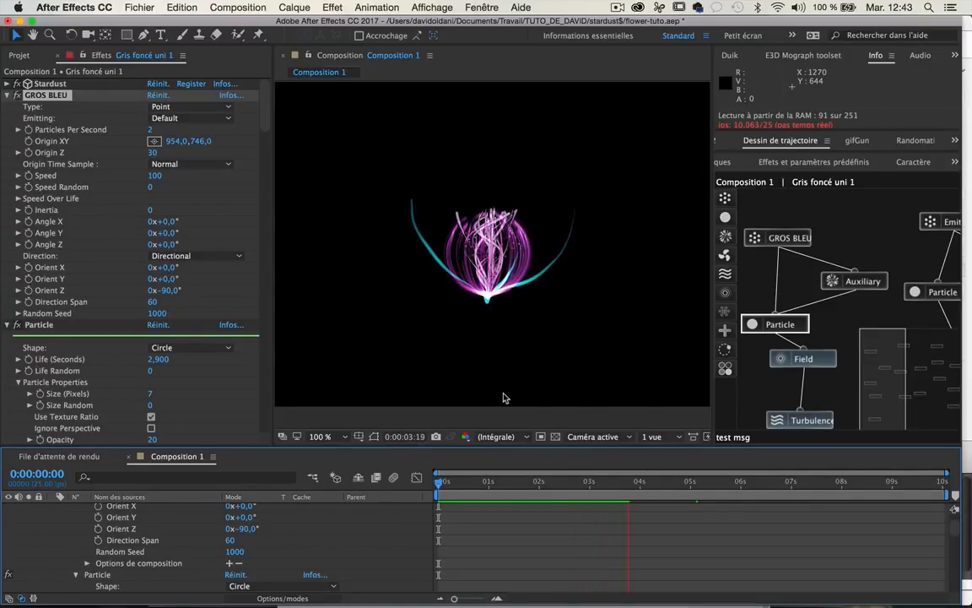
pyautogui.press('space')
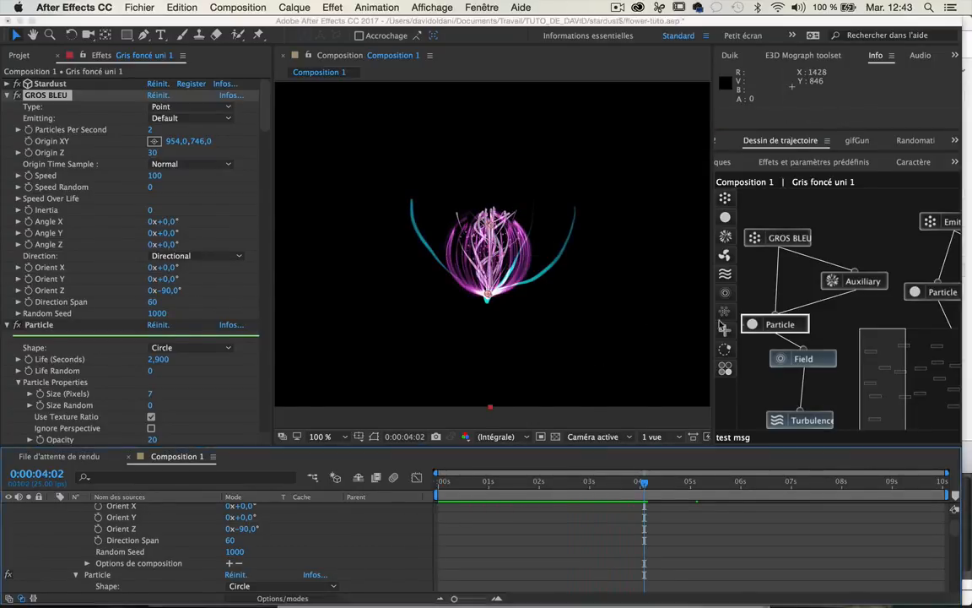
# Step: Save the project and bring the whole composition frame into view
pyautogui.press('super+s')
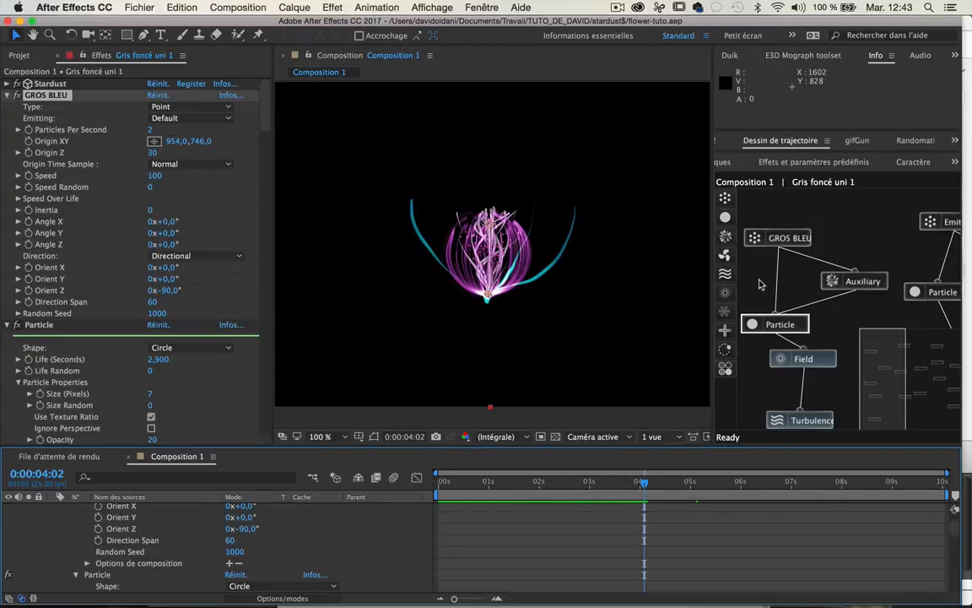
pyautogui.press(',')
pyautogui.press(',')
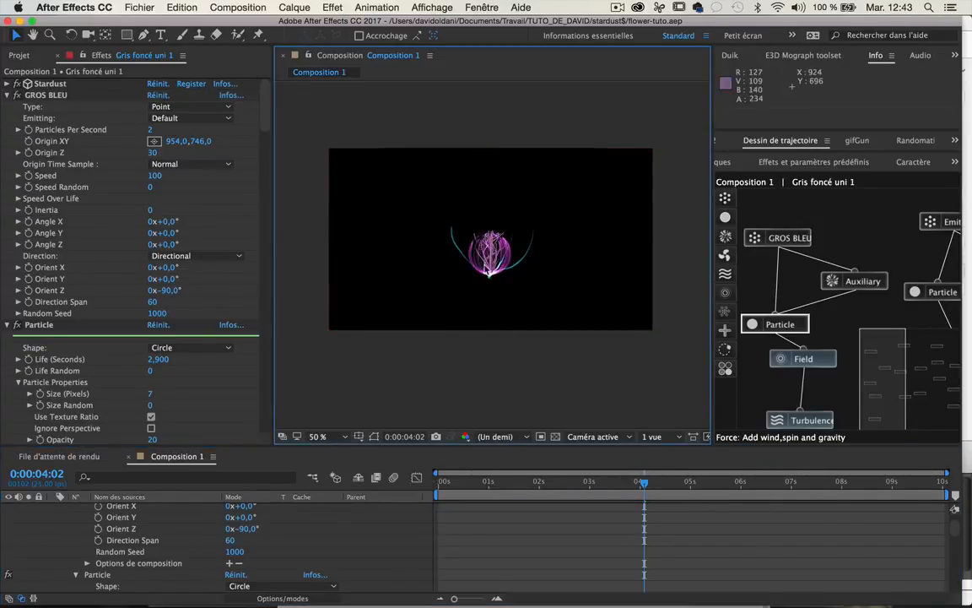
# Step: Align the GROS BLEU branch's Field and Turbulence nodes beneath its Particle node in the Stardust graph
pyautogui.press('.')
pyautogui.press('.')
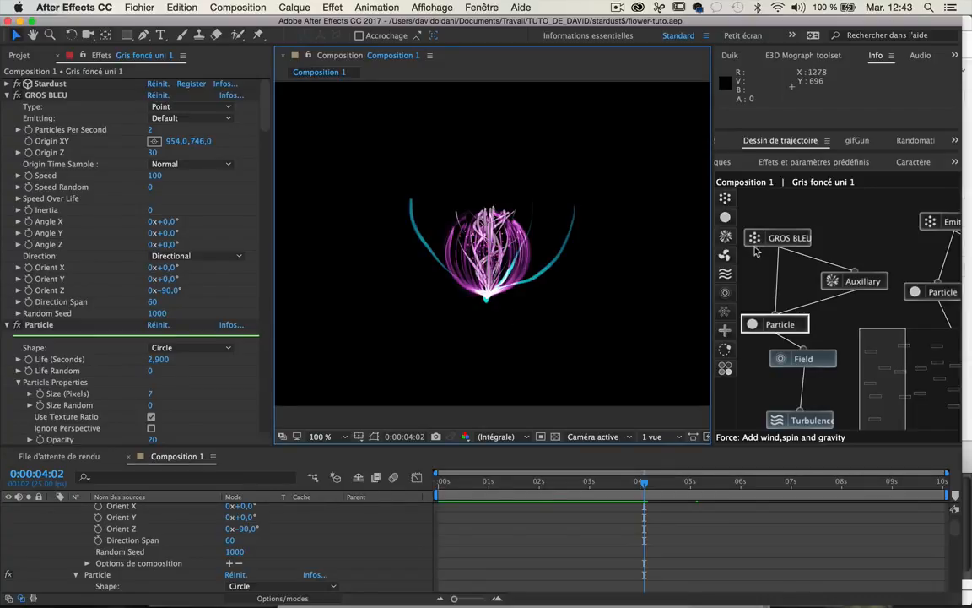
pyautogui.moveTo(877, 356); pyautogui.dragTo(886, 363)
pyautogui.scroll(-5, 886, 363)
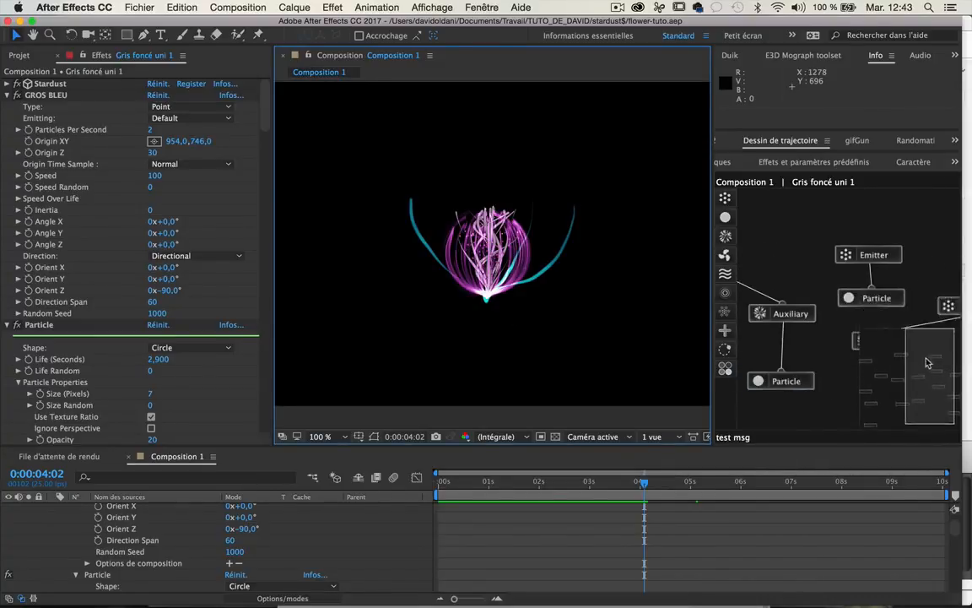
pyautogui.scroll(5, 901, 386)
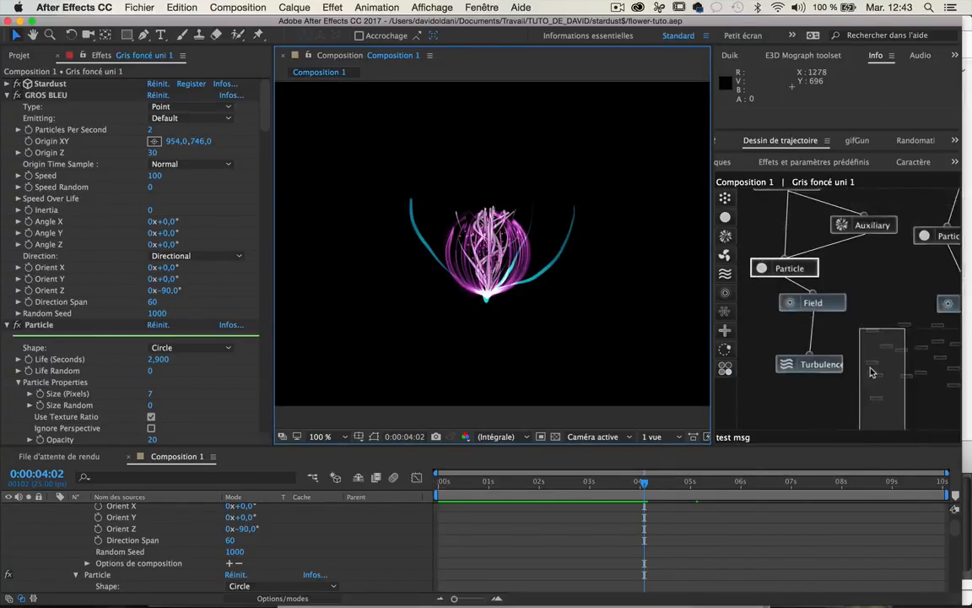
pyautogui.hscroll(-3, 878, 374)
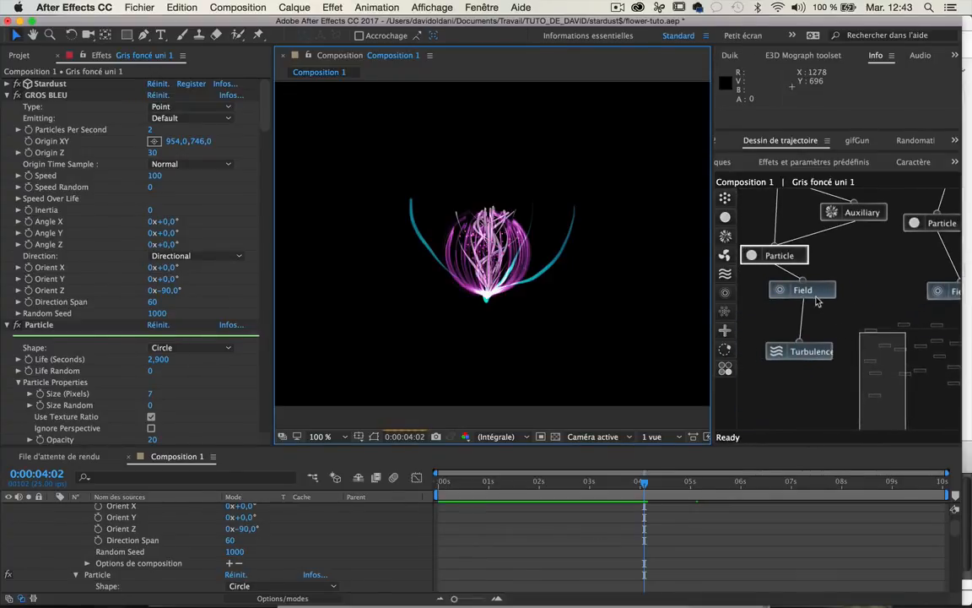
pyautogui.moveTo(801, 290); pyautogui.dragTo(776, 301)
pyautogui.moveTo(812, 352); pyautogui.dragTo(796, 353)
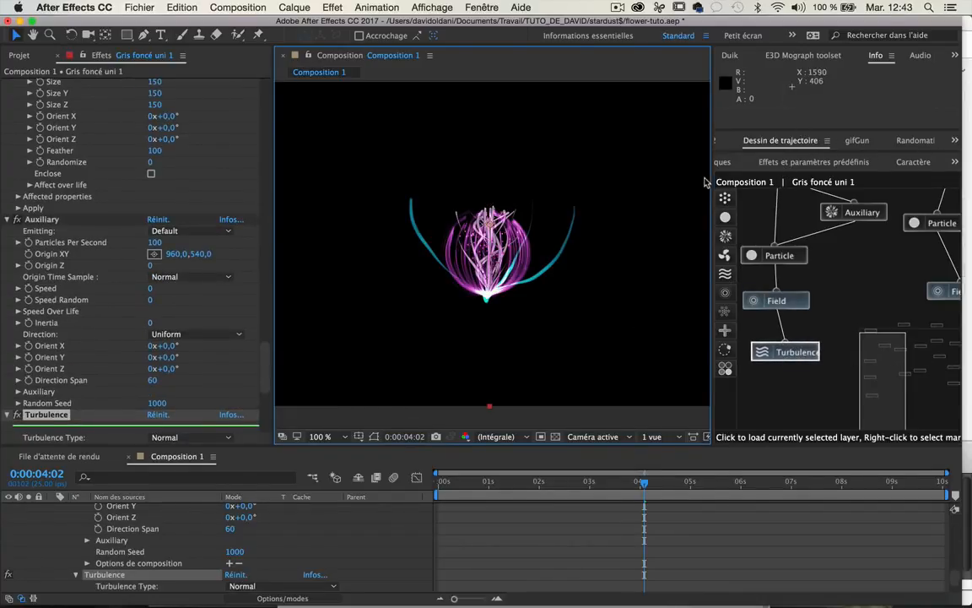
# Step: Widen the Stardust panel, maximise it and bring all the node branches into view
pyautogui.click(955, 161)
pyautogui.click(867, 224)
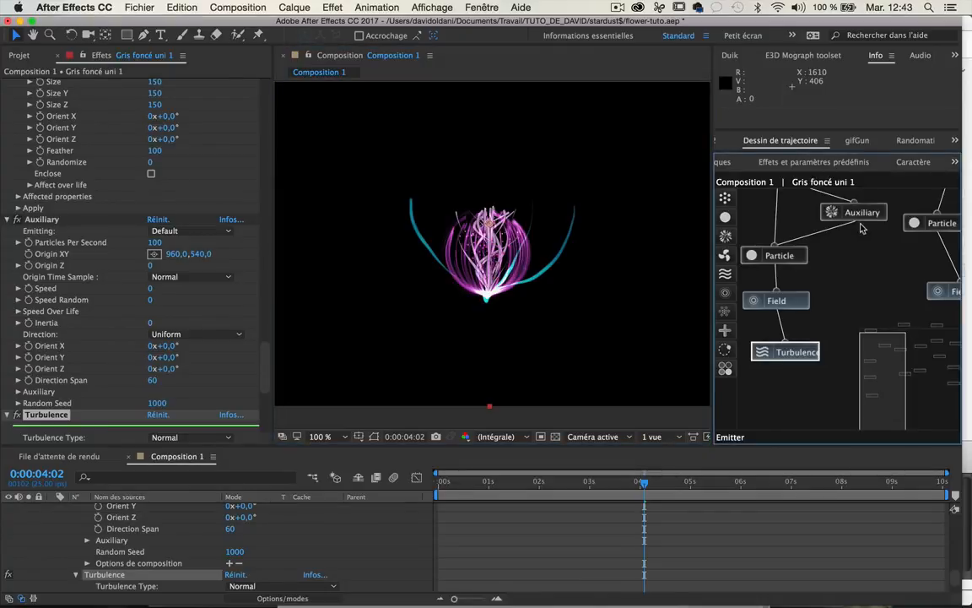
pyautogui.moveTo(711, 168); pyautogui.dragTo(618, 175)
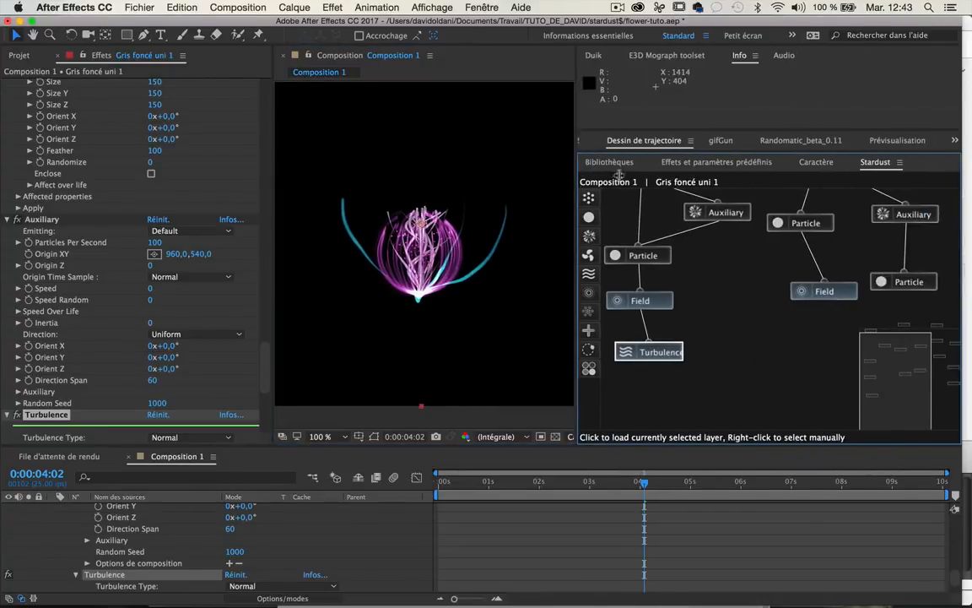
pyautogui.doubleClick(878, 162)
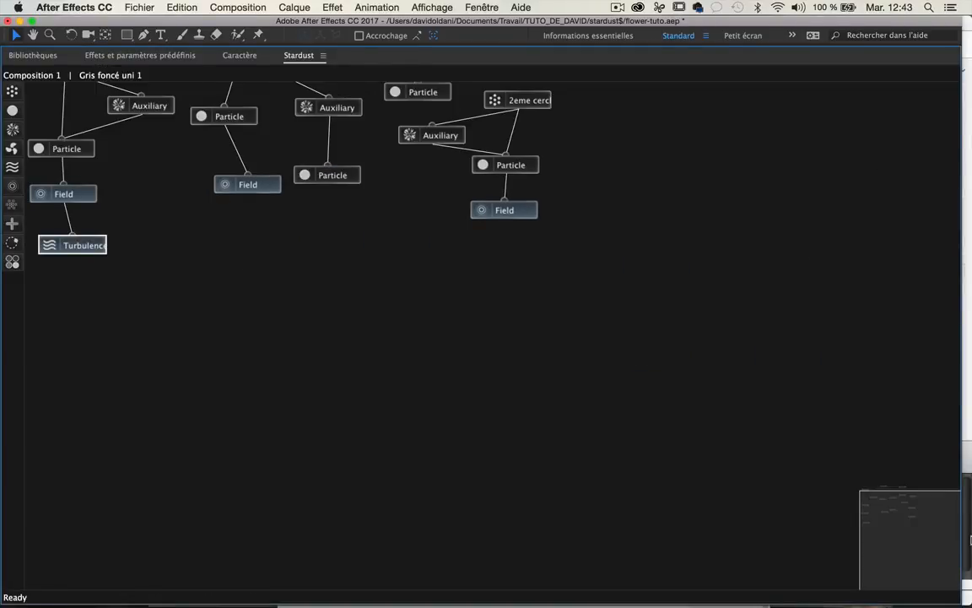
pyautogui.moveTo(870, 551)
pyautogui.mouseDown()
pyautogui.moveTo(847, 544)
pyautogui.moveTo(862, 536)
pyautogui.mouseUp()
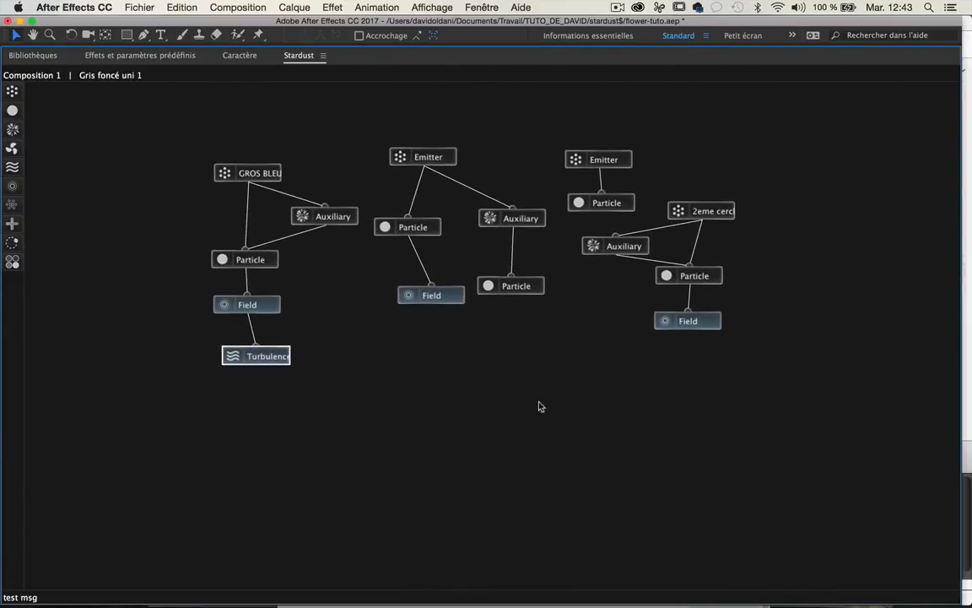
# Step: Space the GROS BLEU, middle Emitter and 2eme cercle node groups apart, and restore the Stardust panel to a narrower docked size
pyautogui.moveTo(175, 130); pyautogui.dragTo(306, 386)
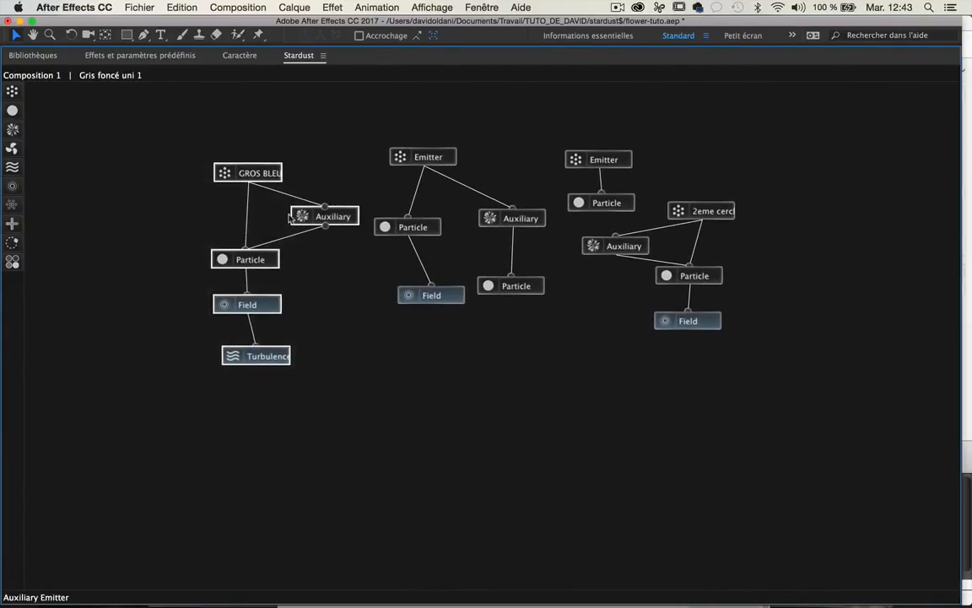
pyautogui.moveTo(304, 219); pyautogui.dragTo(228, 184)
pyautogui.moveTo(337, 141); pyautogui.dragTo(557, 346)
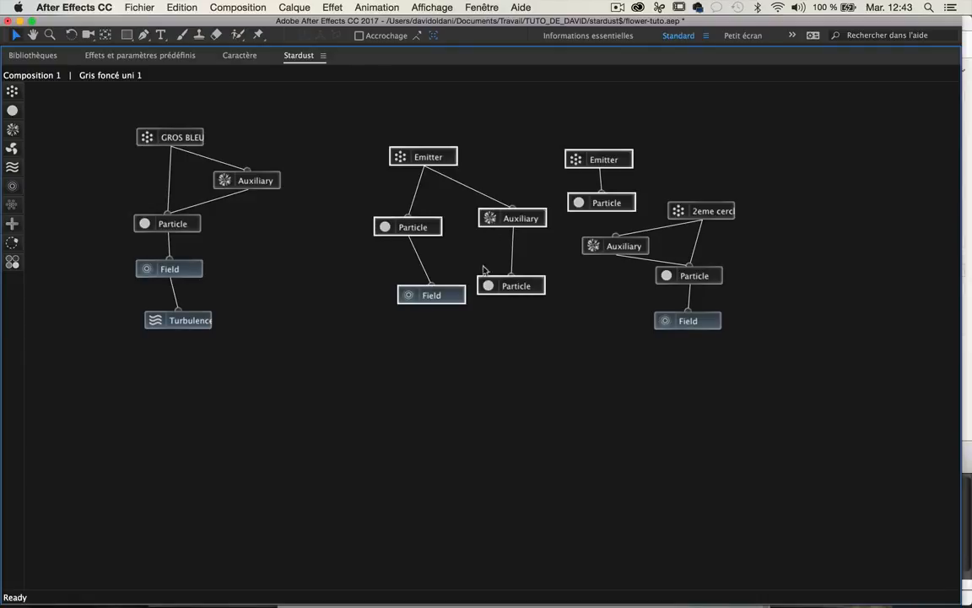
pyautogui.click(323, 141)
pyautogui.moveTo(408, 212); pyautogui.dragTo(508, 332)
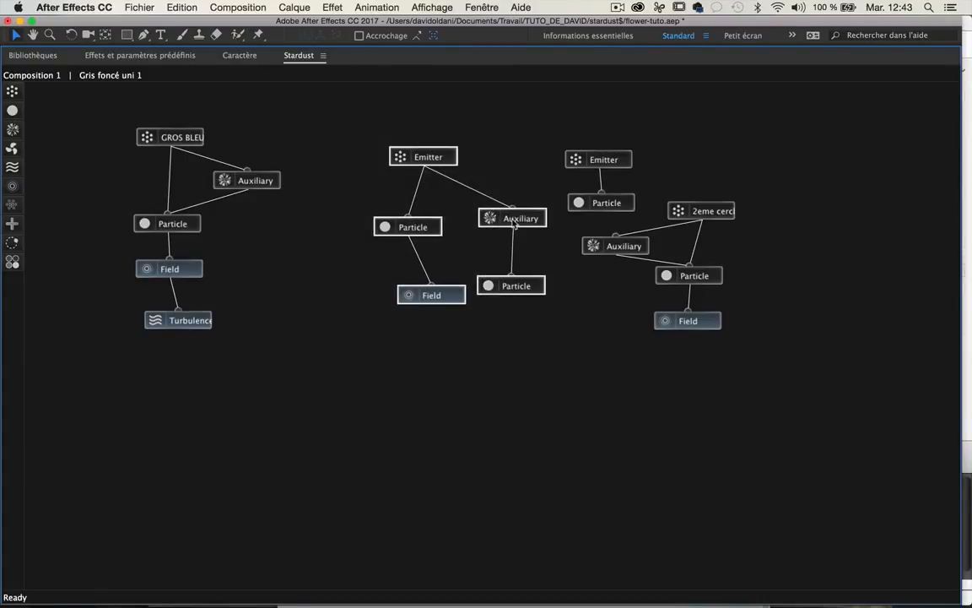
pyautogui.moveTo(511, 223); pyautogui.dragTo(446, 199)
pyautogui.moveTo(544, 135); pyautogui.dragTo(641, 279)
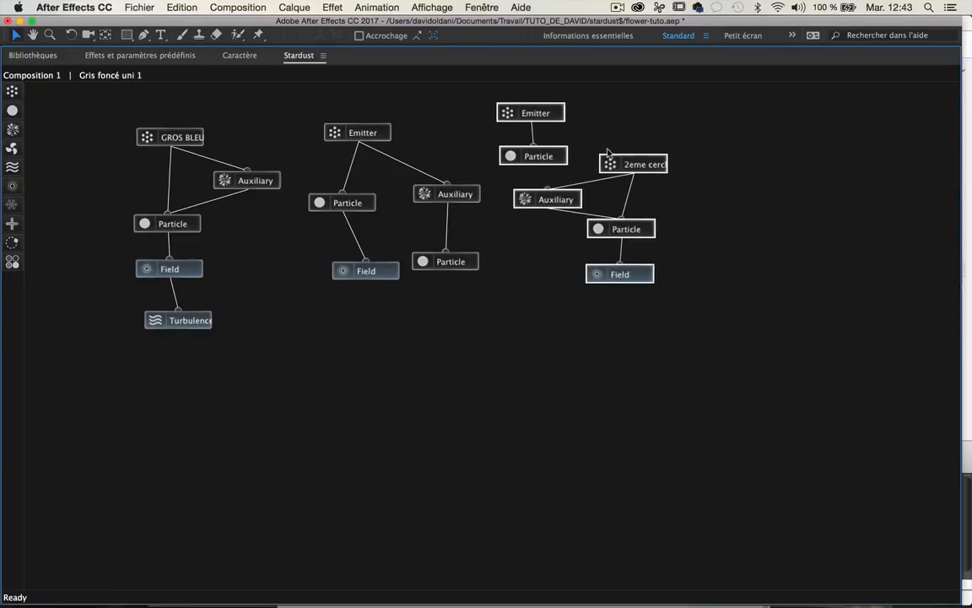
pyautogui.moveTo(633, 166); pyautogui.dragTo(659, 174)
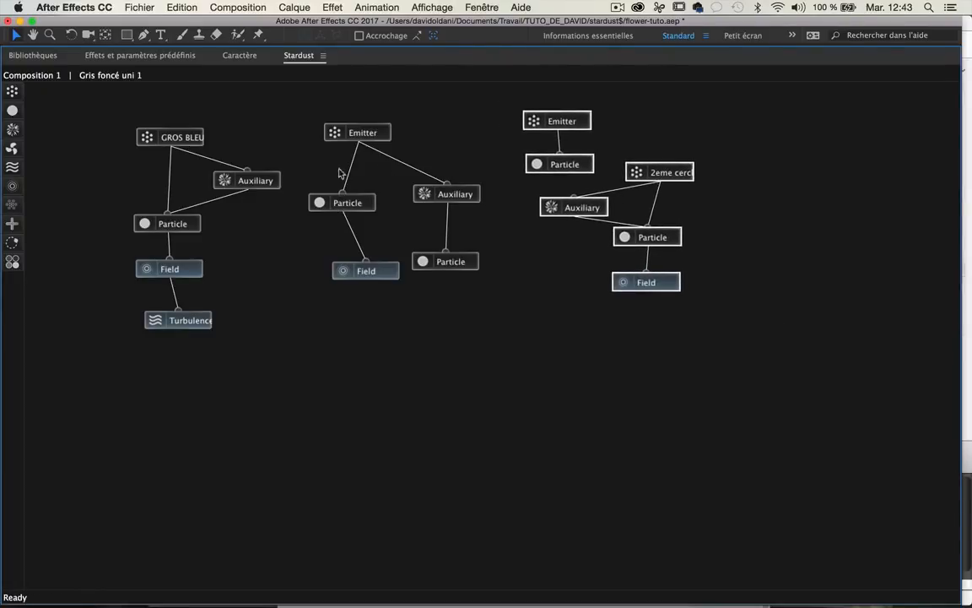
pyautogui.doubleClick(297, 56)
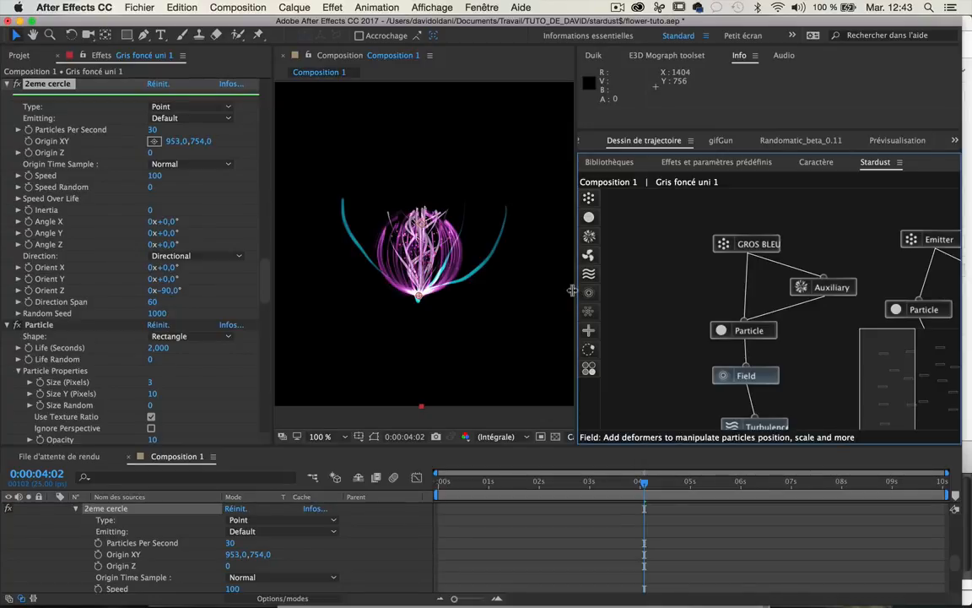
pyautogui.moveTo(573, 290); pyautogui.dragTo(690, 295)
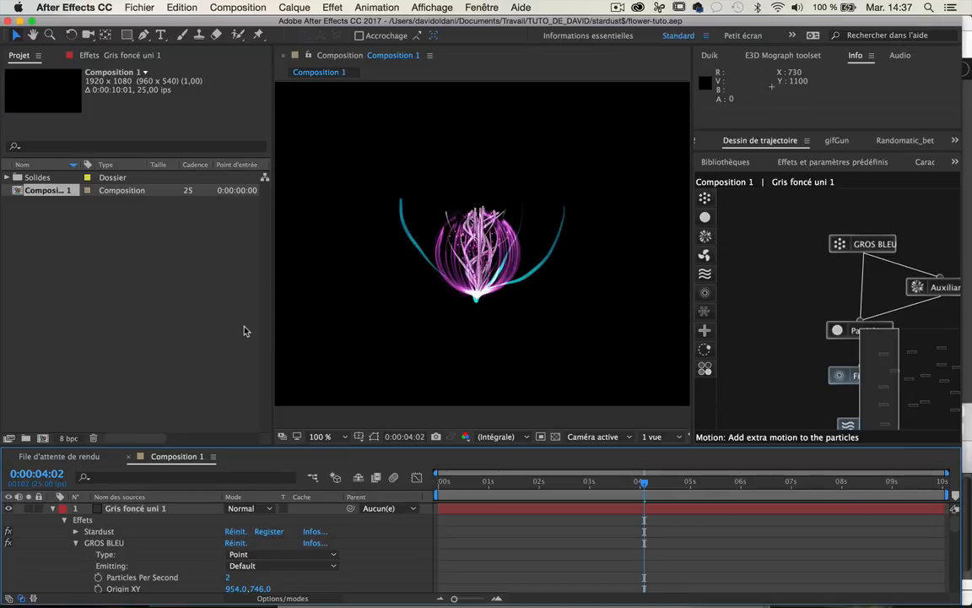
# Step: Switch to Safari and show the Motion Café home page and its forum index
pyautogui.click(135, 571)
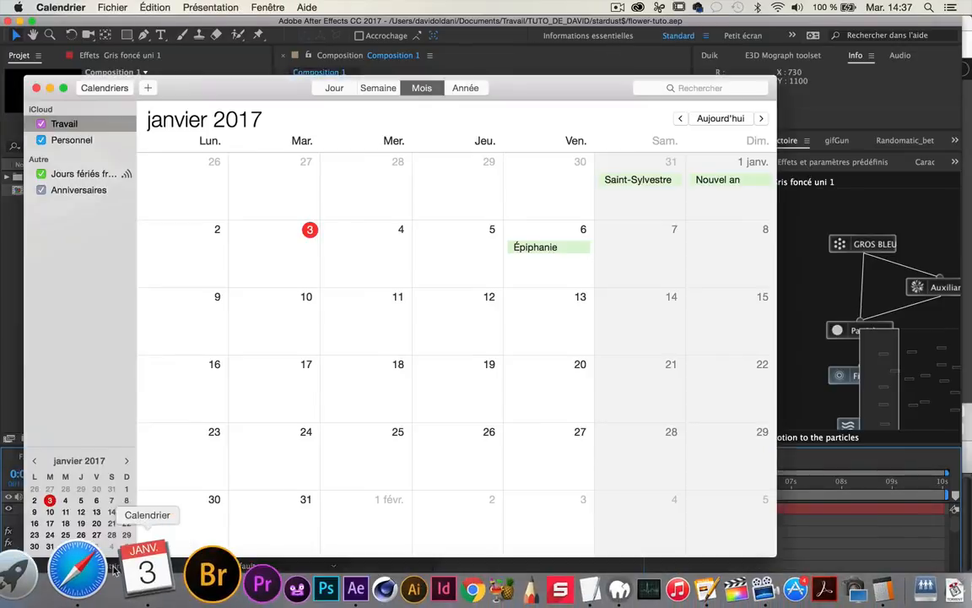
pyautogui.click(108, 571)
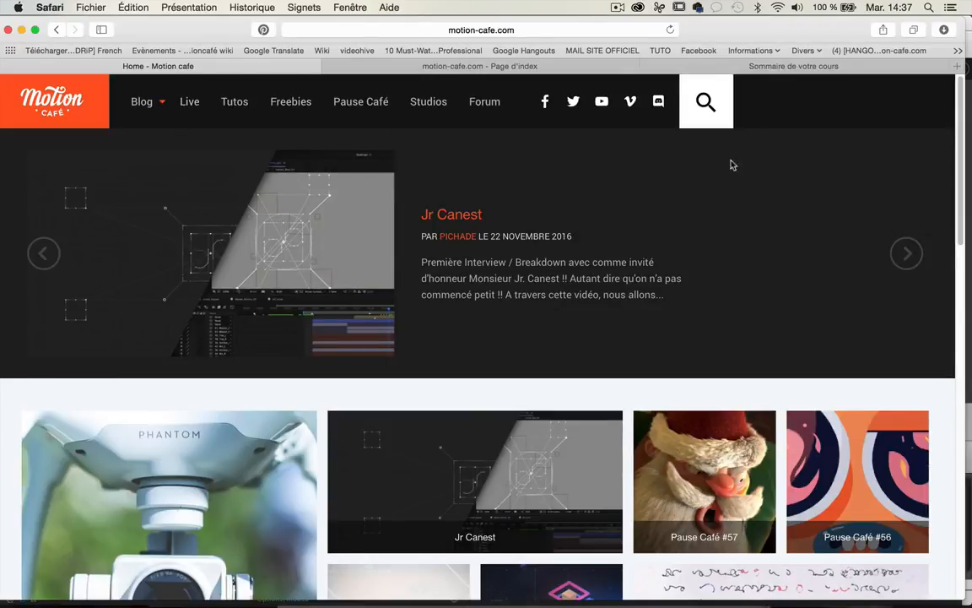
pyautogui.click(393, 65)
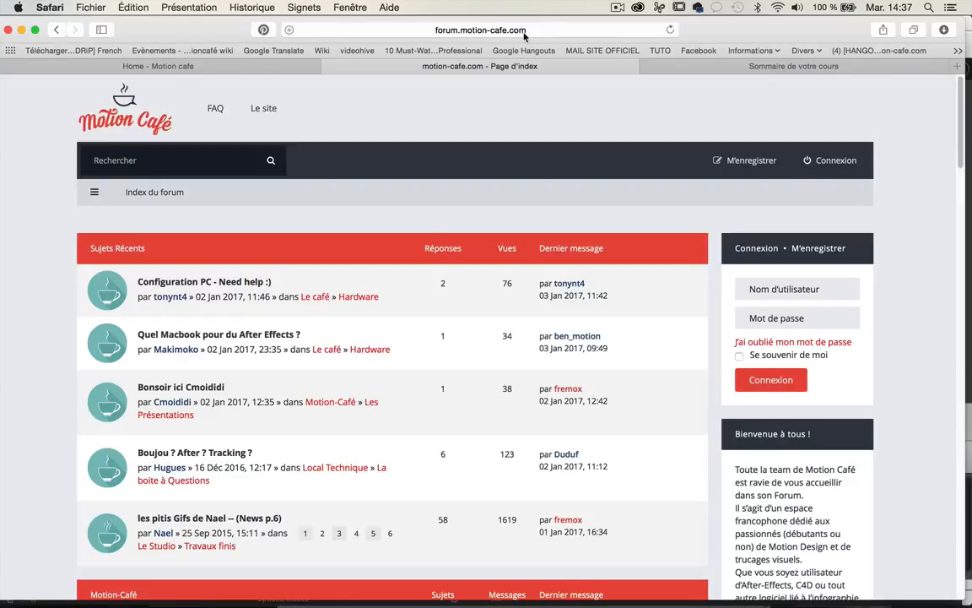
# Step: Search the Motion Café forum for "stardust" and open the topic "Stardust... Et sinon, on en parle?..."
pyautogui.click(201, 154)
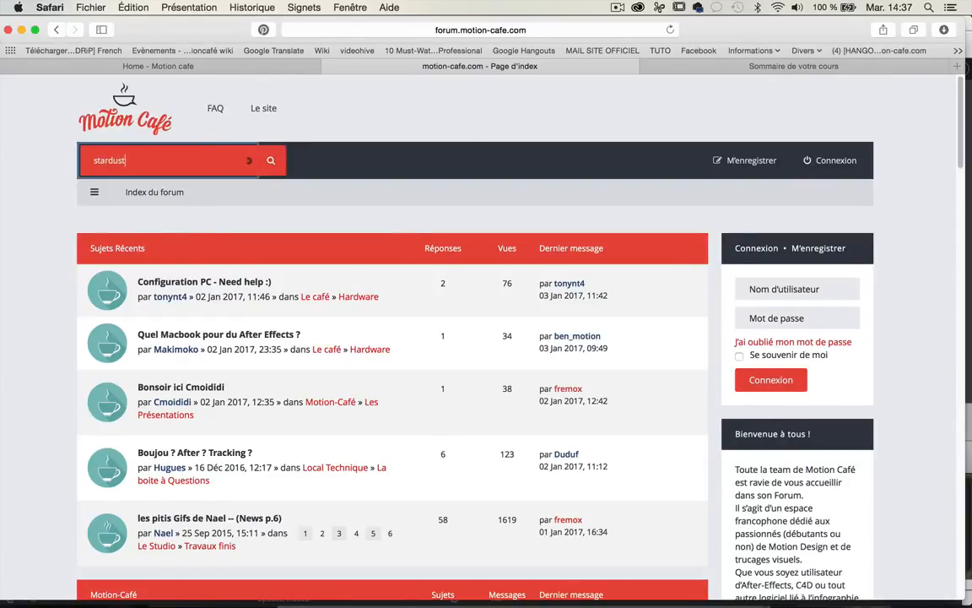
pyautogui.write('stardust')
pyautogui.click(271, 161)
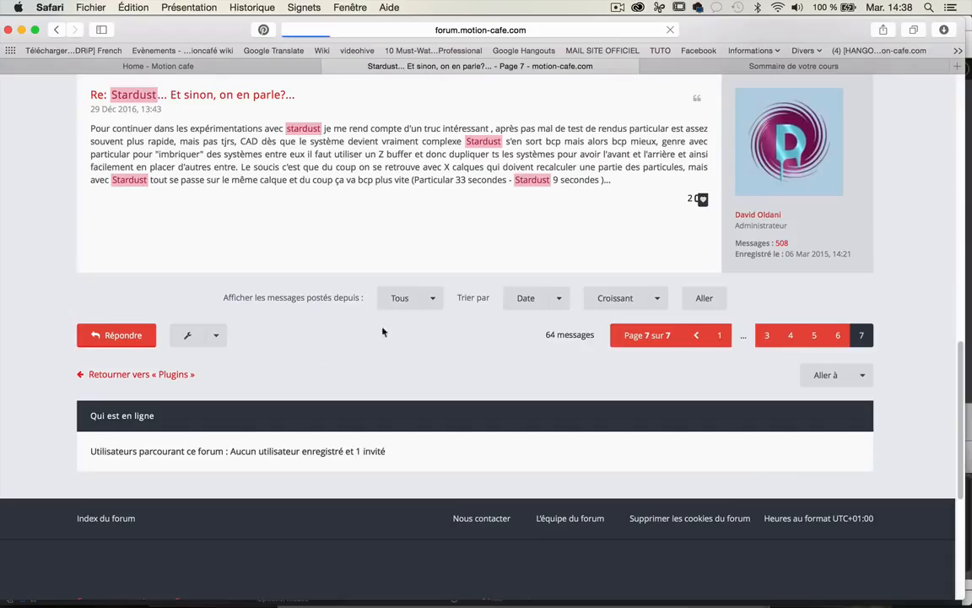
# Step: View the start of the Stardust topic page, and return to the forum index and the Motion Café home page
pyautogui.scroll(15, 432, 314)
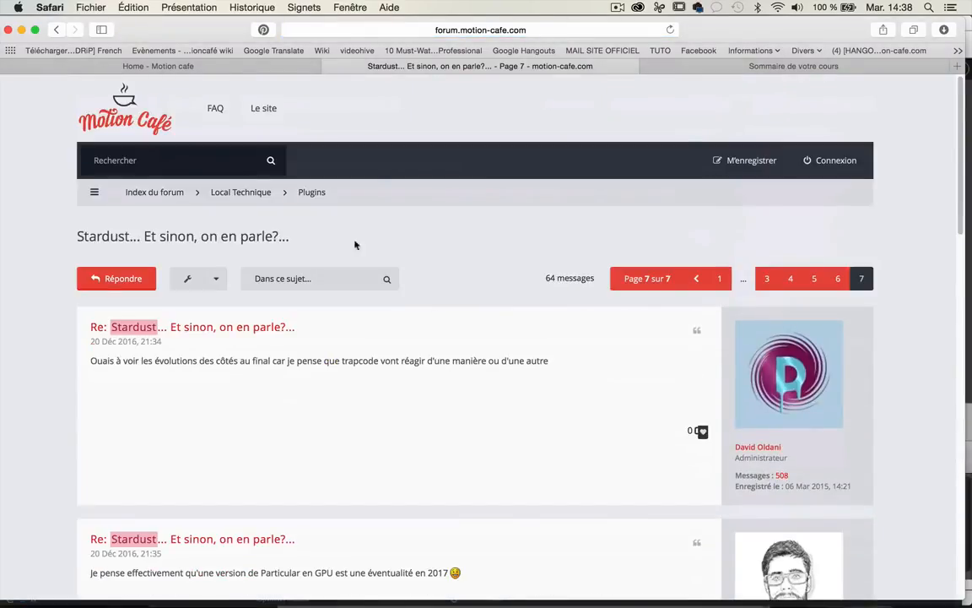
pyautogui.click(122, 100)
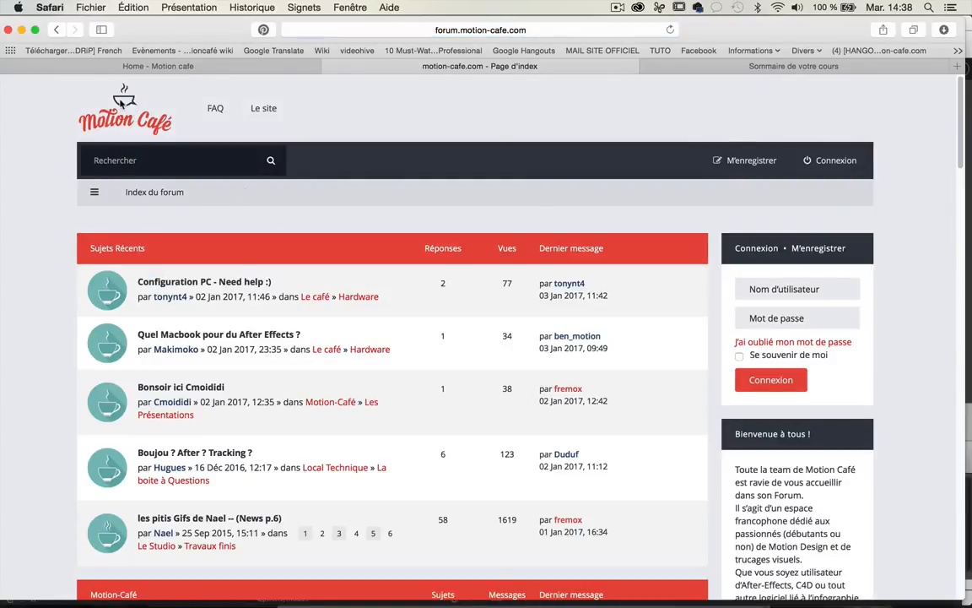
pyautogui.click(194, 66)
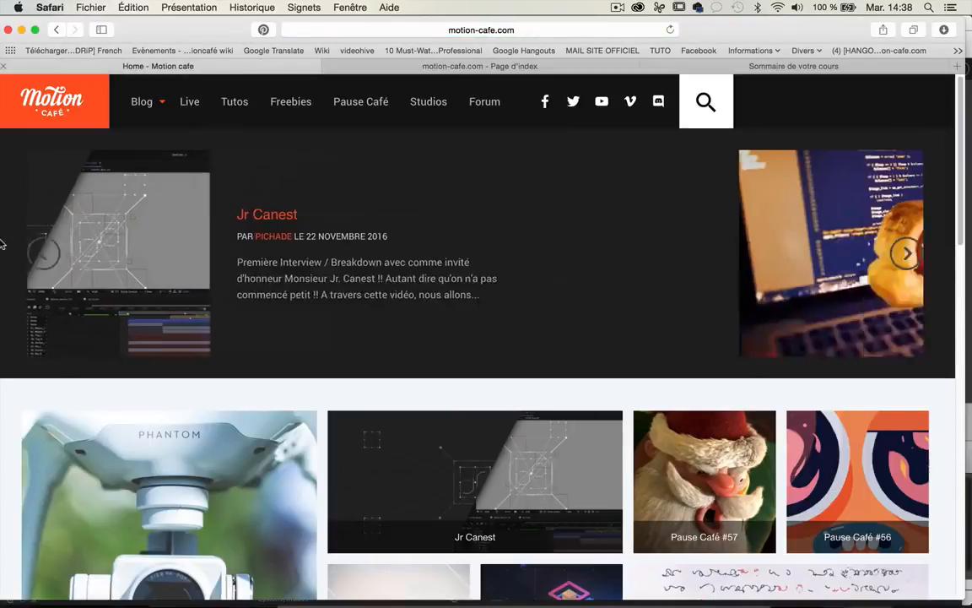